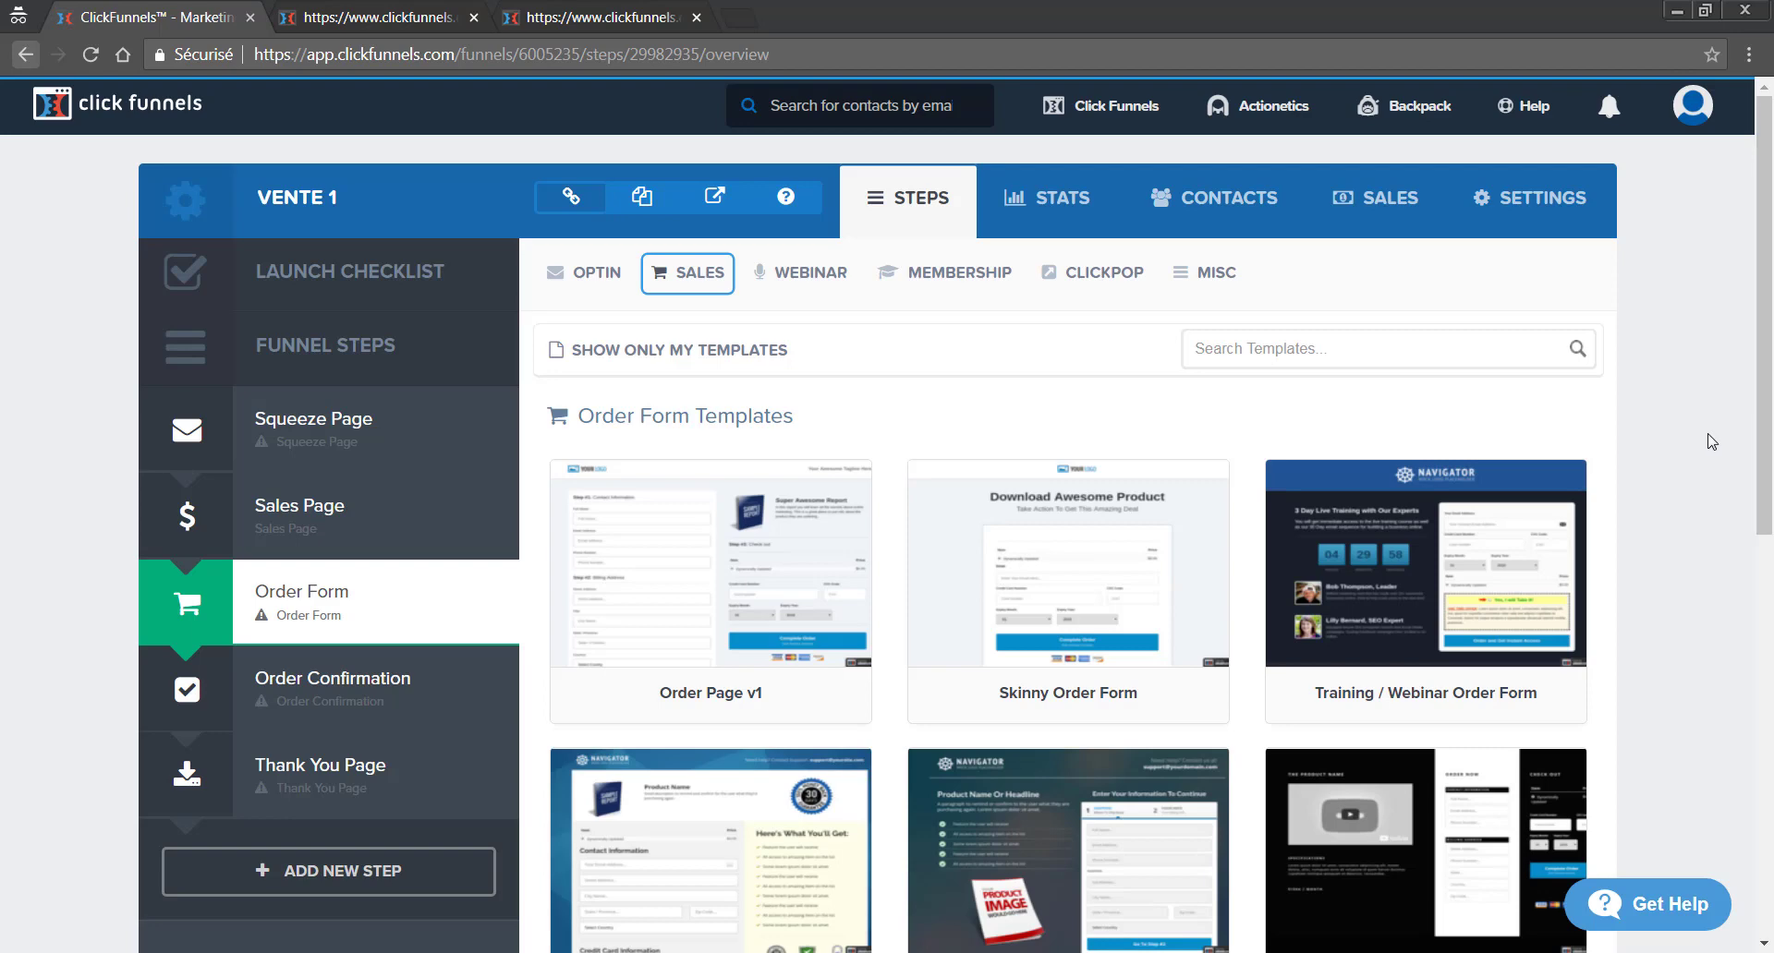
Preview the Training / Webinar Order Form template, close the leftover preview tabs, and examine its countdown, order fields and one-time offer
{"action": "mouse_move", "coordinate": [1423, 568]}
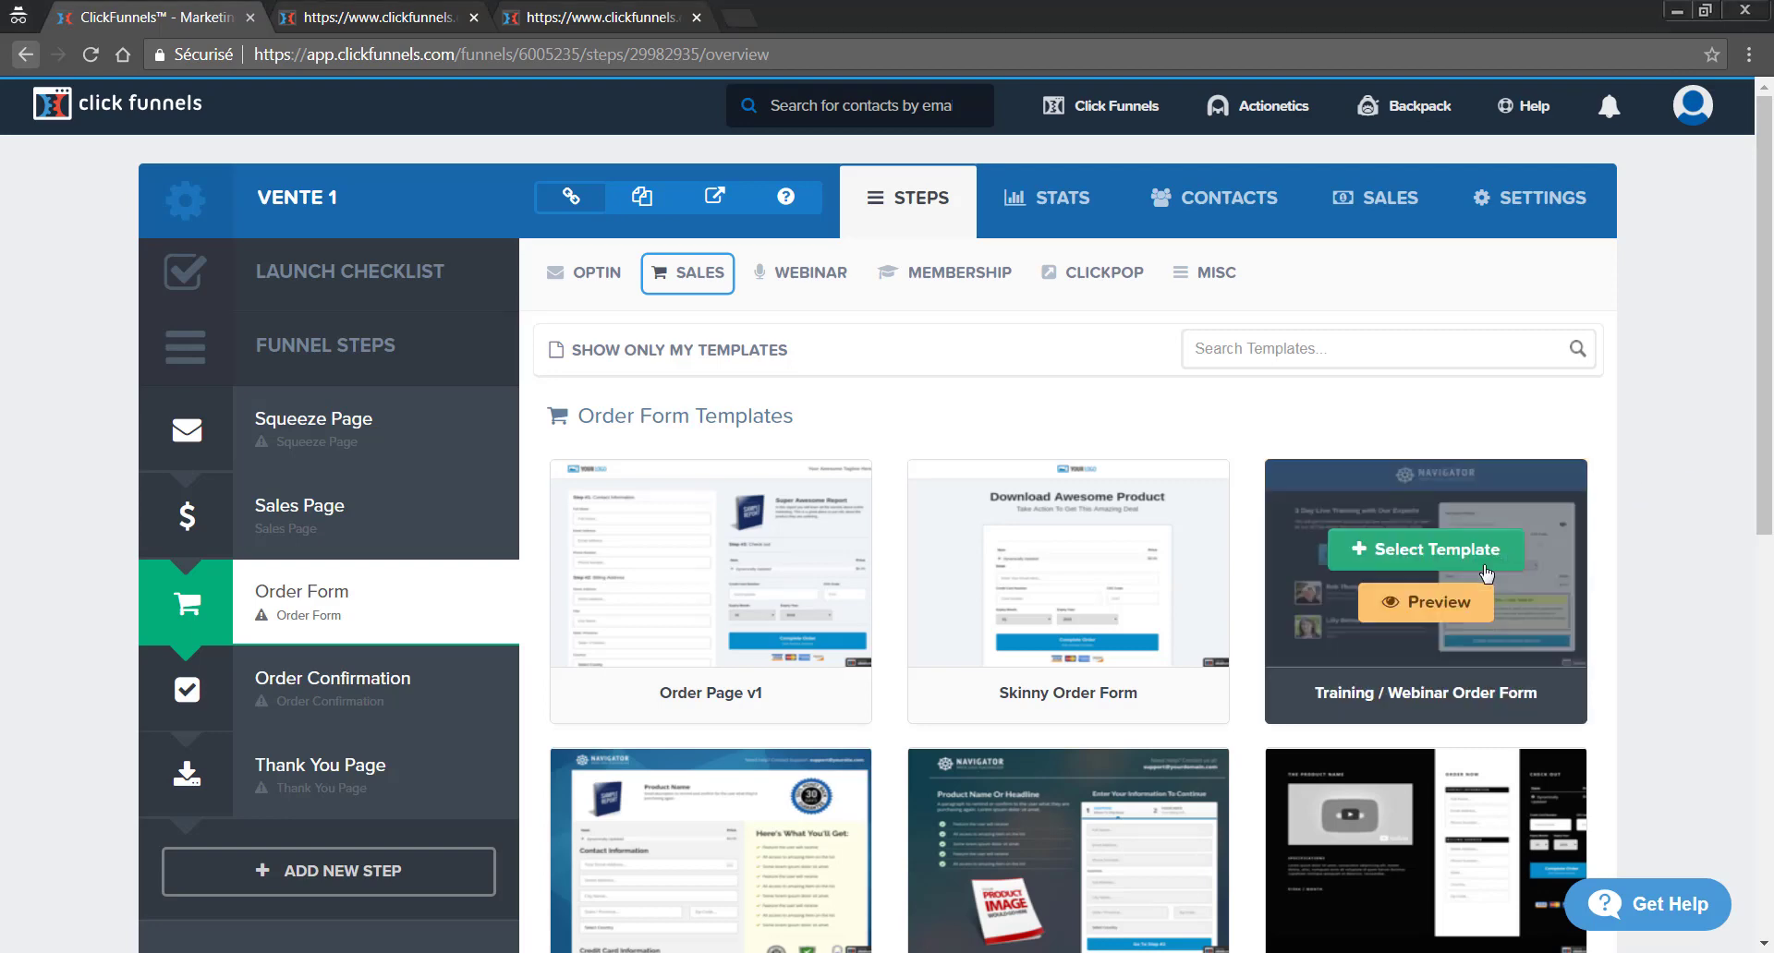
{"action": "left_click", "coordinate": [1414, 602]}
{"action": "left_click", "coordinate": [698, 19]}
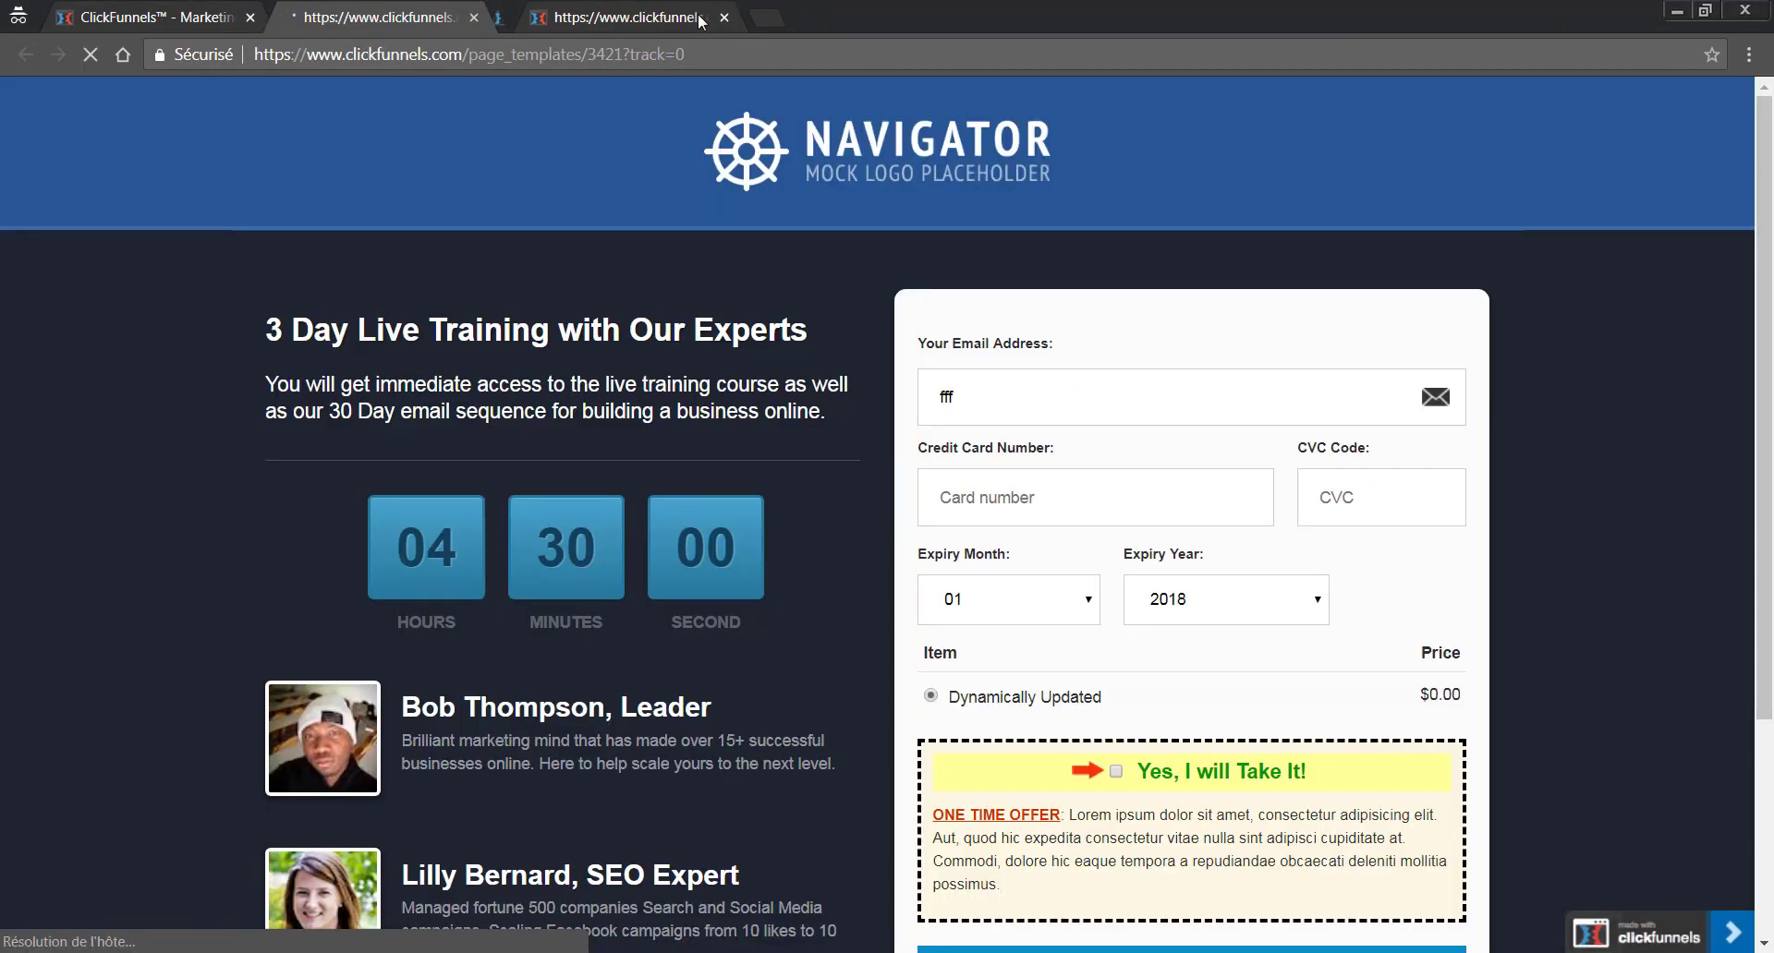
{"action": "left_click", "coordinate": [698, 18]}
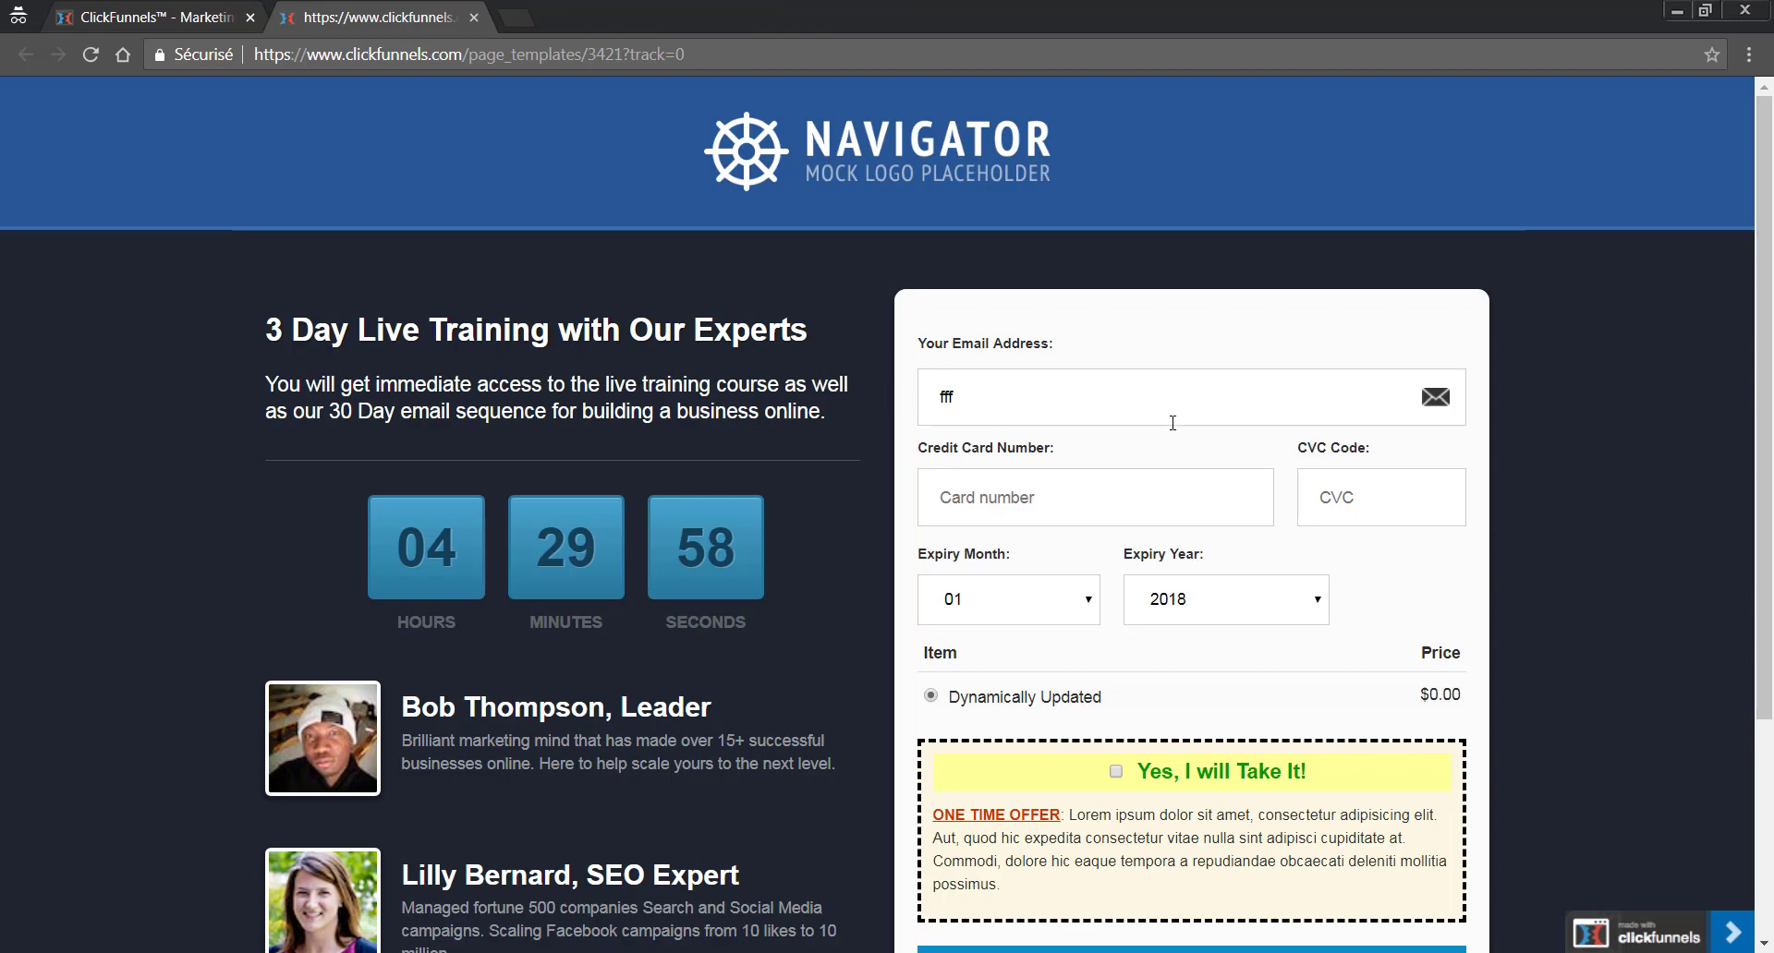
{"action": "scroll", "coordinate": [1083, 680], "scroll_direction": "down", "scroll_amount": 1}
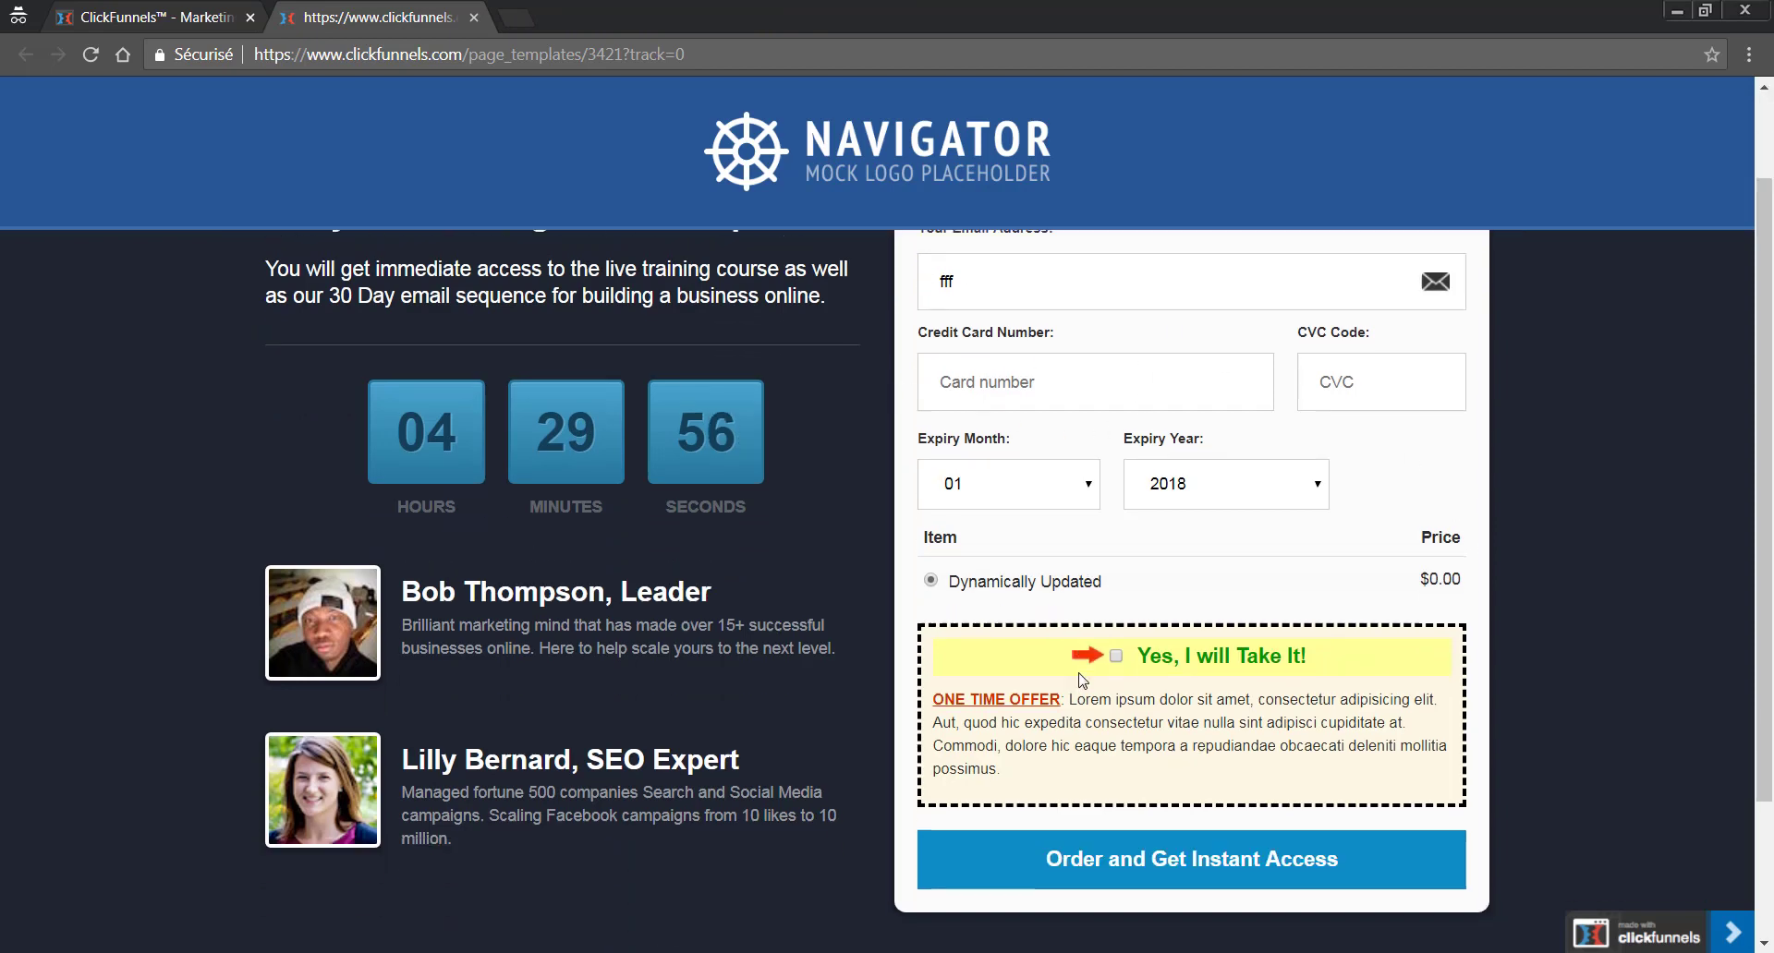
{"action": "scroll", "coordinate": [1082, 681], "scroll_direction": "down", "scroll_amount": 1}
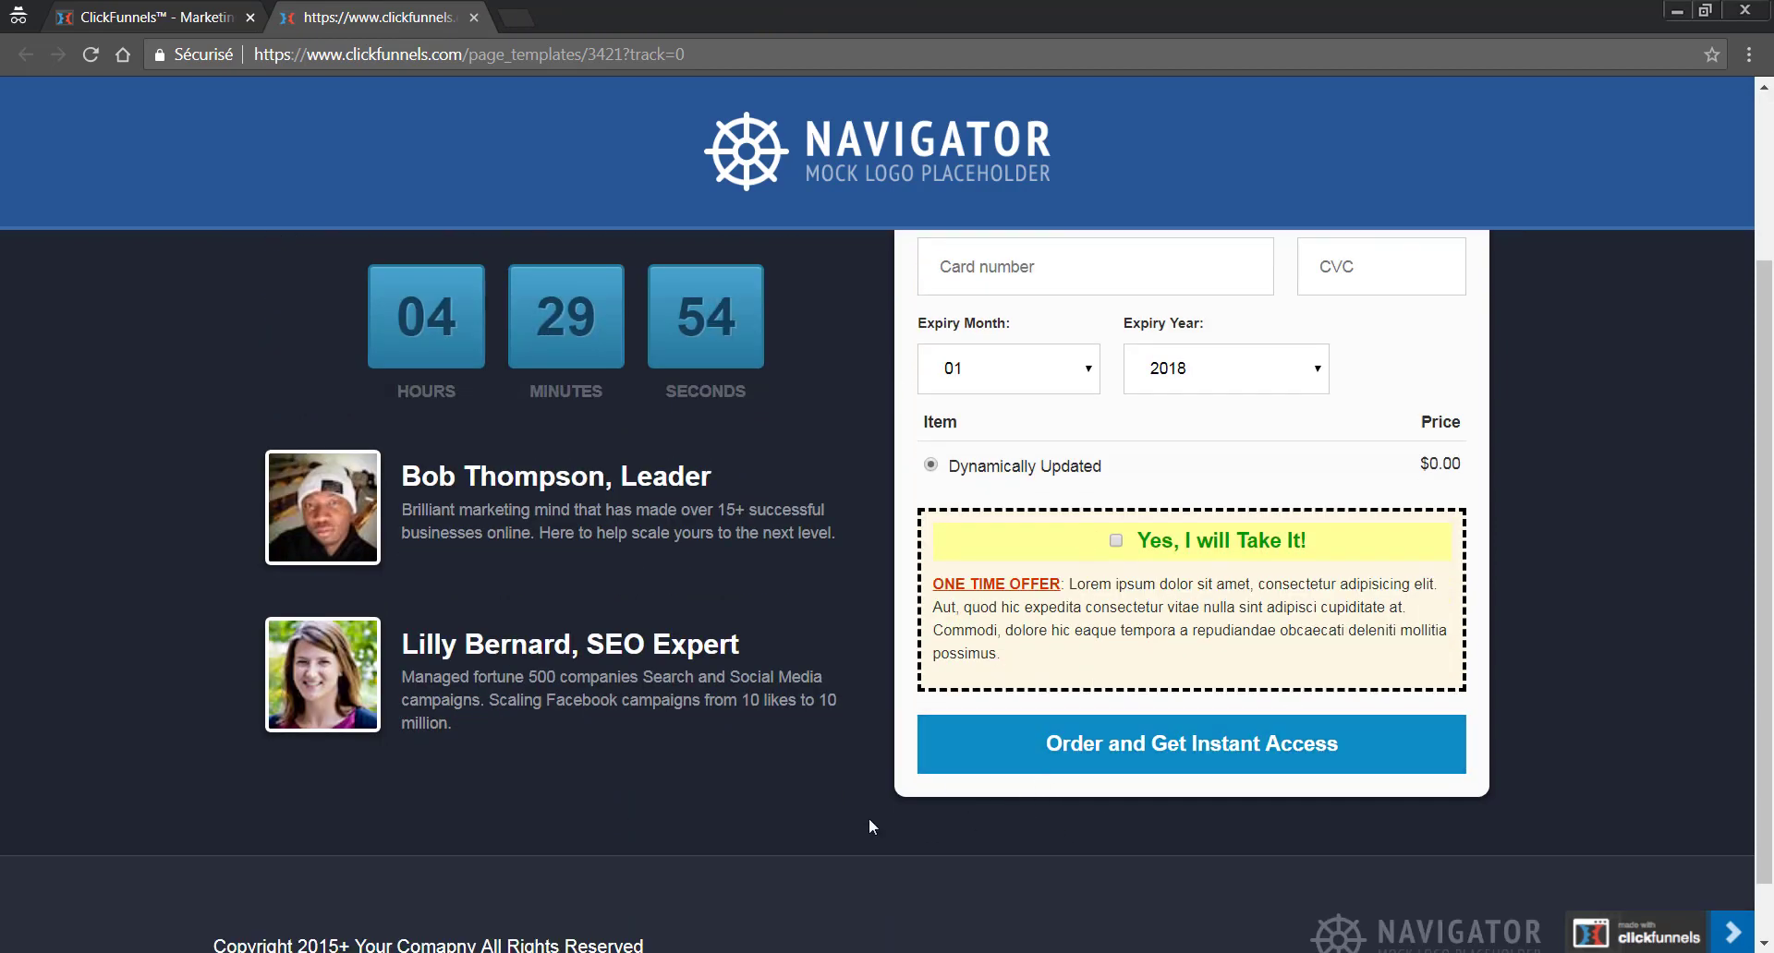
{"action": "scroll", "coordinate": [868, 817], "scroll_direction": "up", "scroll_amount": 2}
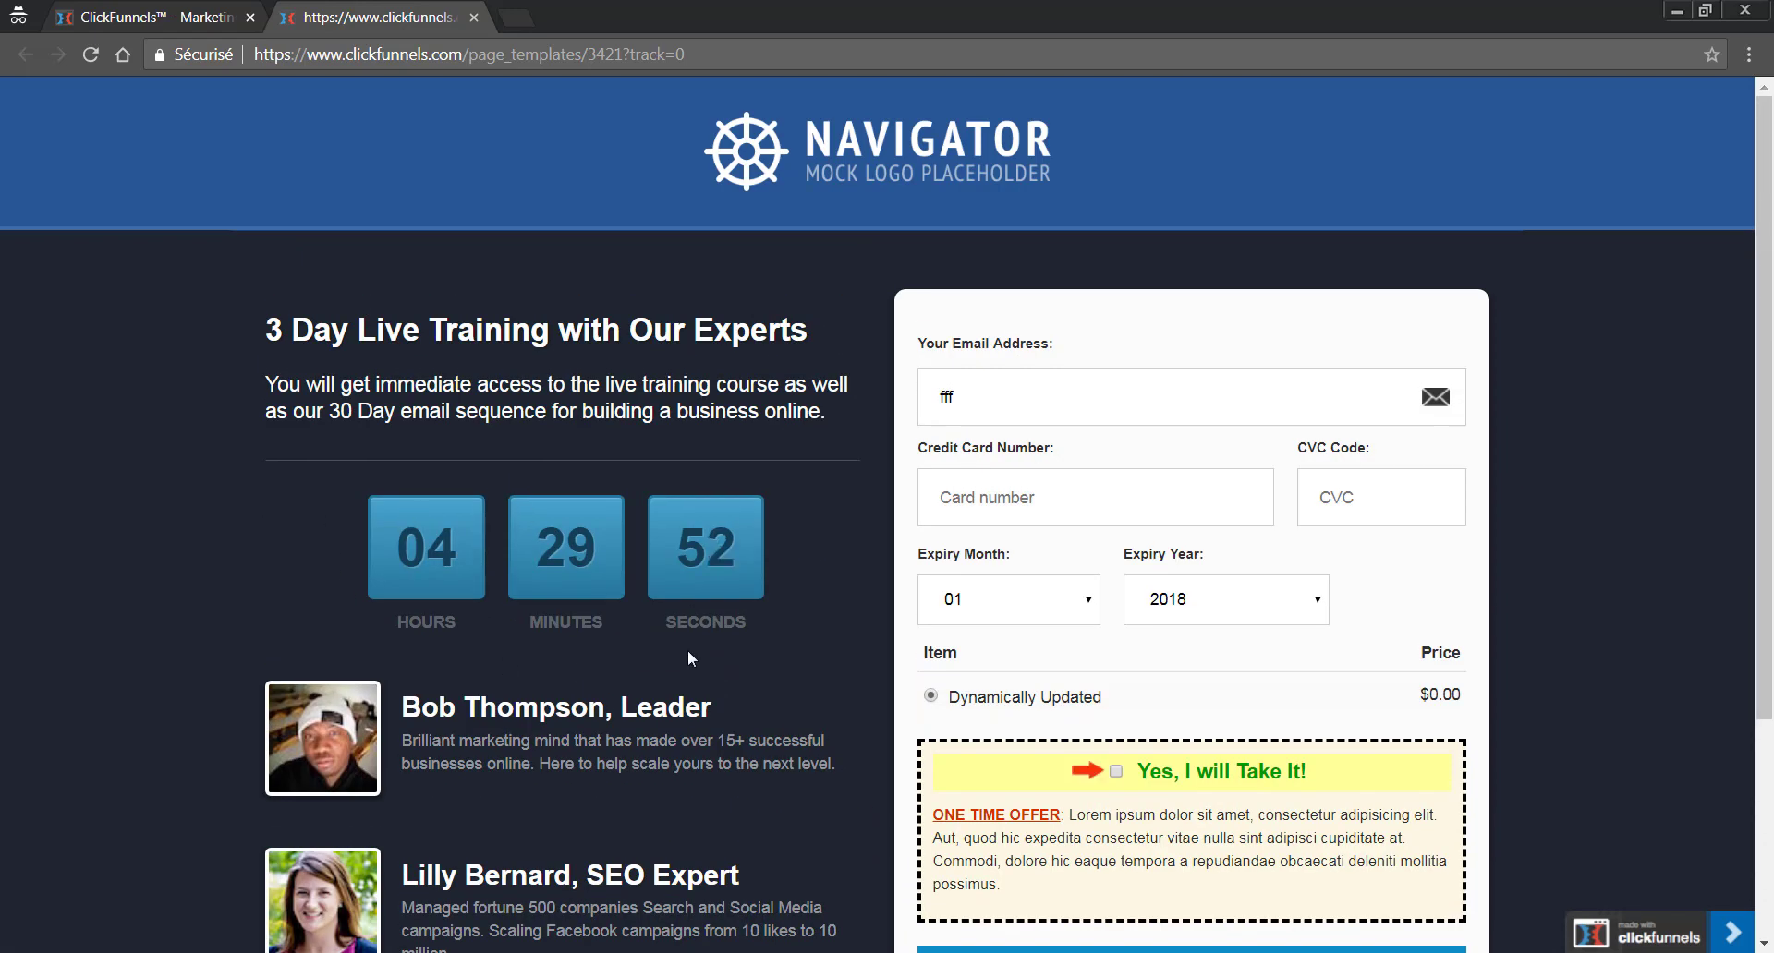
{"action": "scroll", "coordinate": [407, 268], "scroll_direction": "down", "scroll_amount": 1}
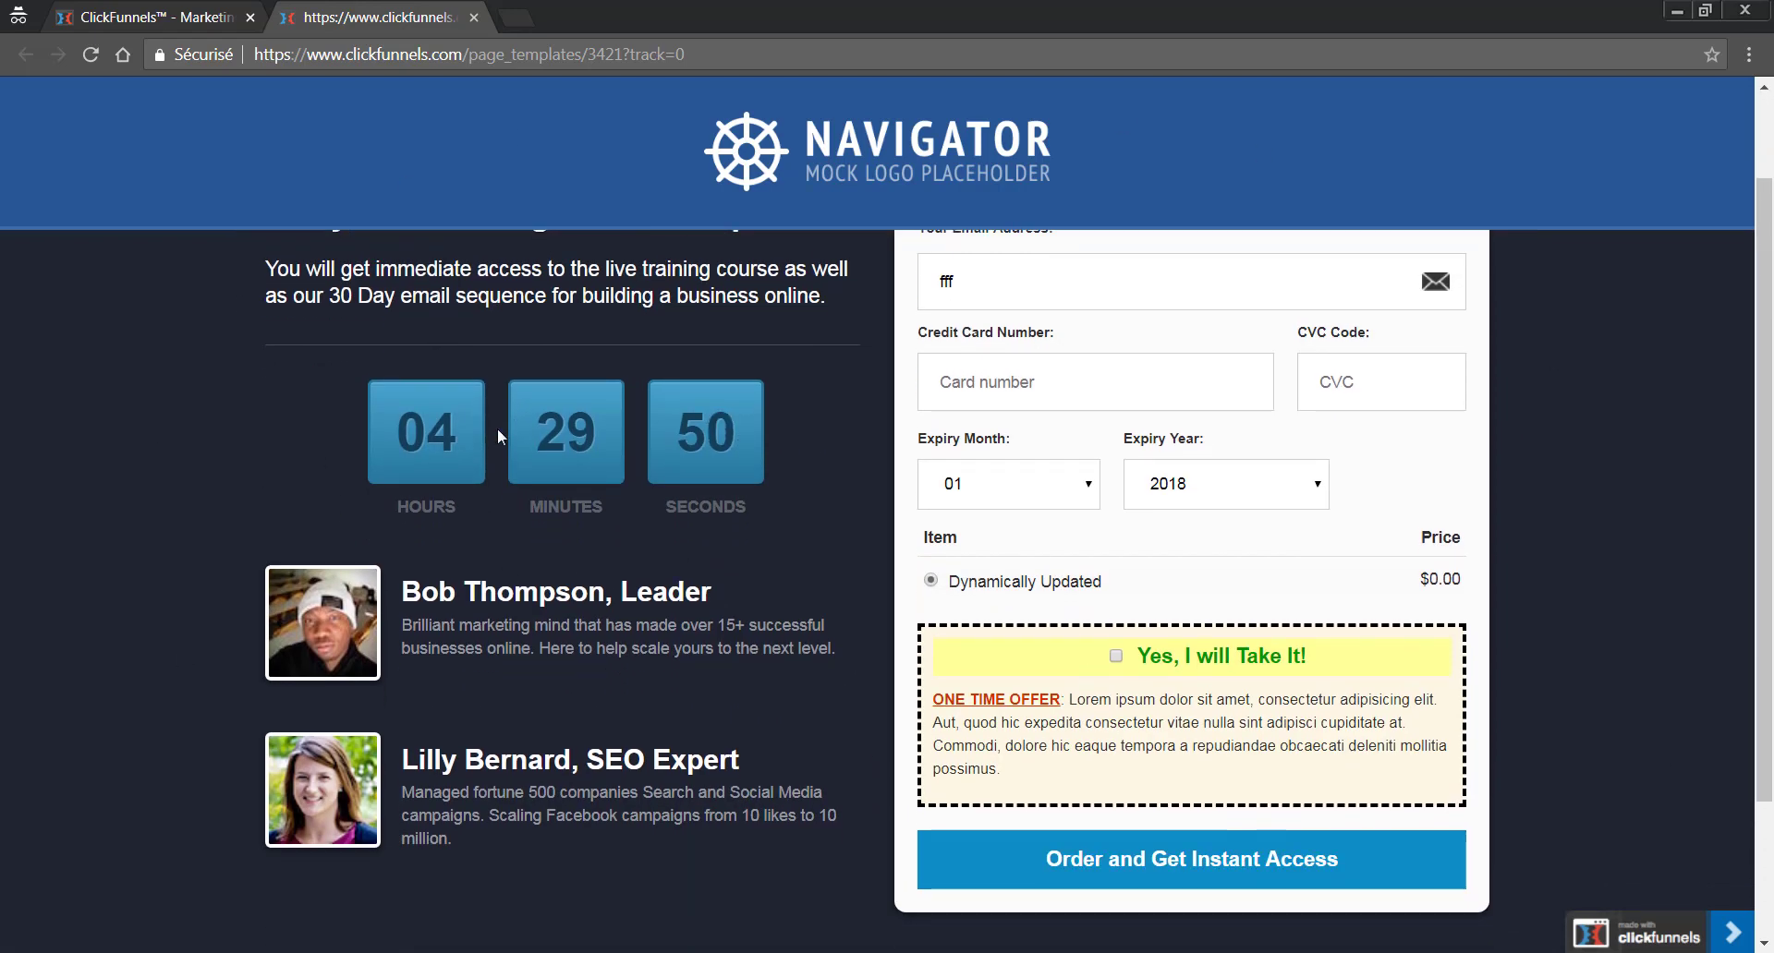
{"action": "scroll", "coordinate": [492, 438], "scroll_direction": "up", "scroll_amount": 1}
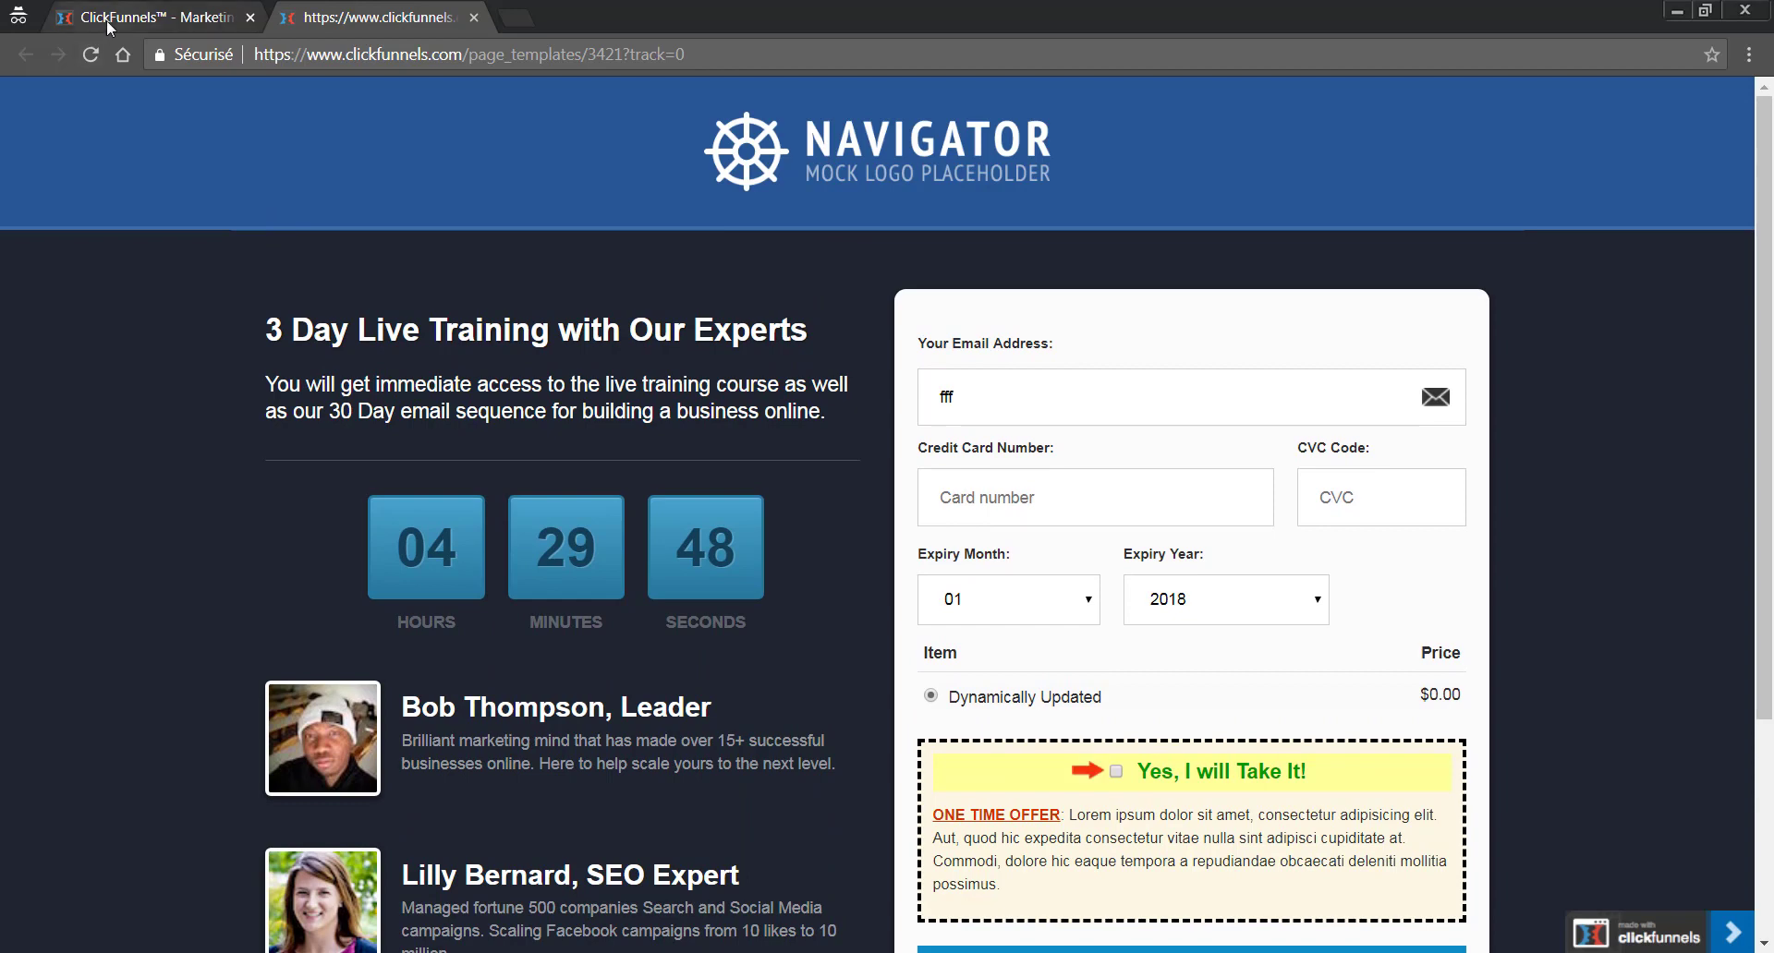
Preview the Order Page v1 template, examine its contact, billing and checkout sections, and close the preview
{"action": "left_click", "coordinate": [107, 19]}
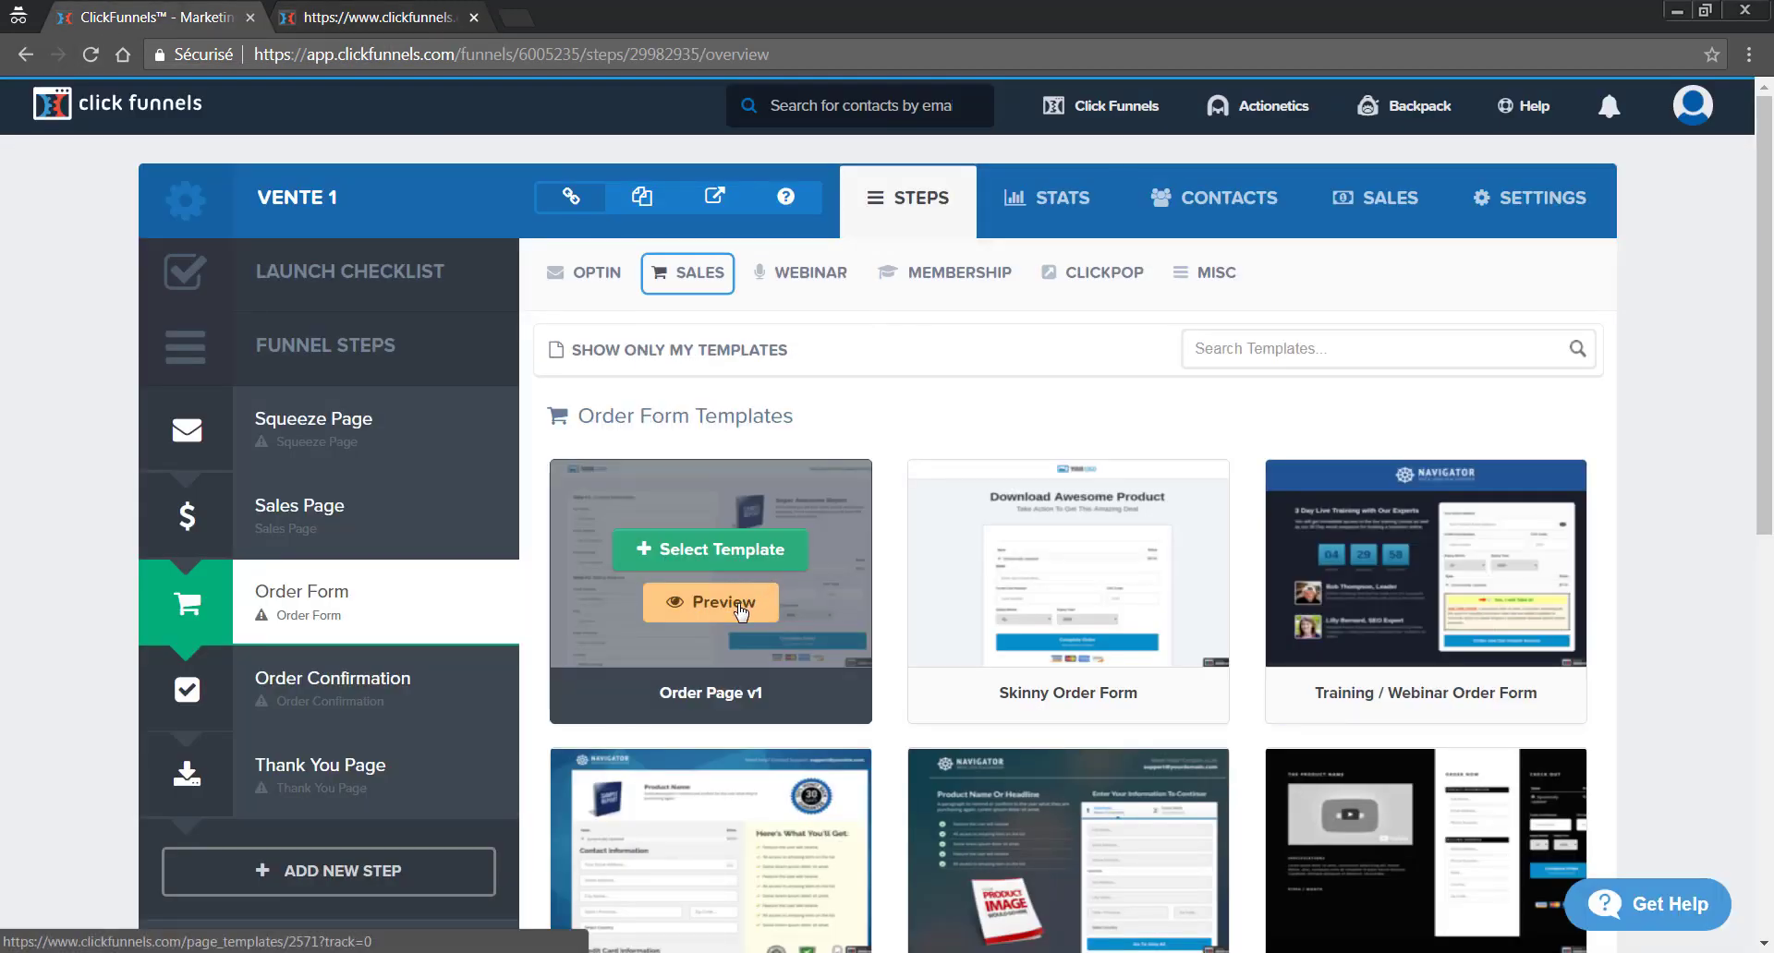
{"action": "left_click", "coordinate": [742, 608]}
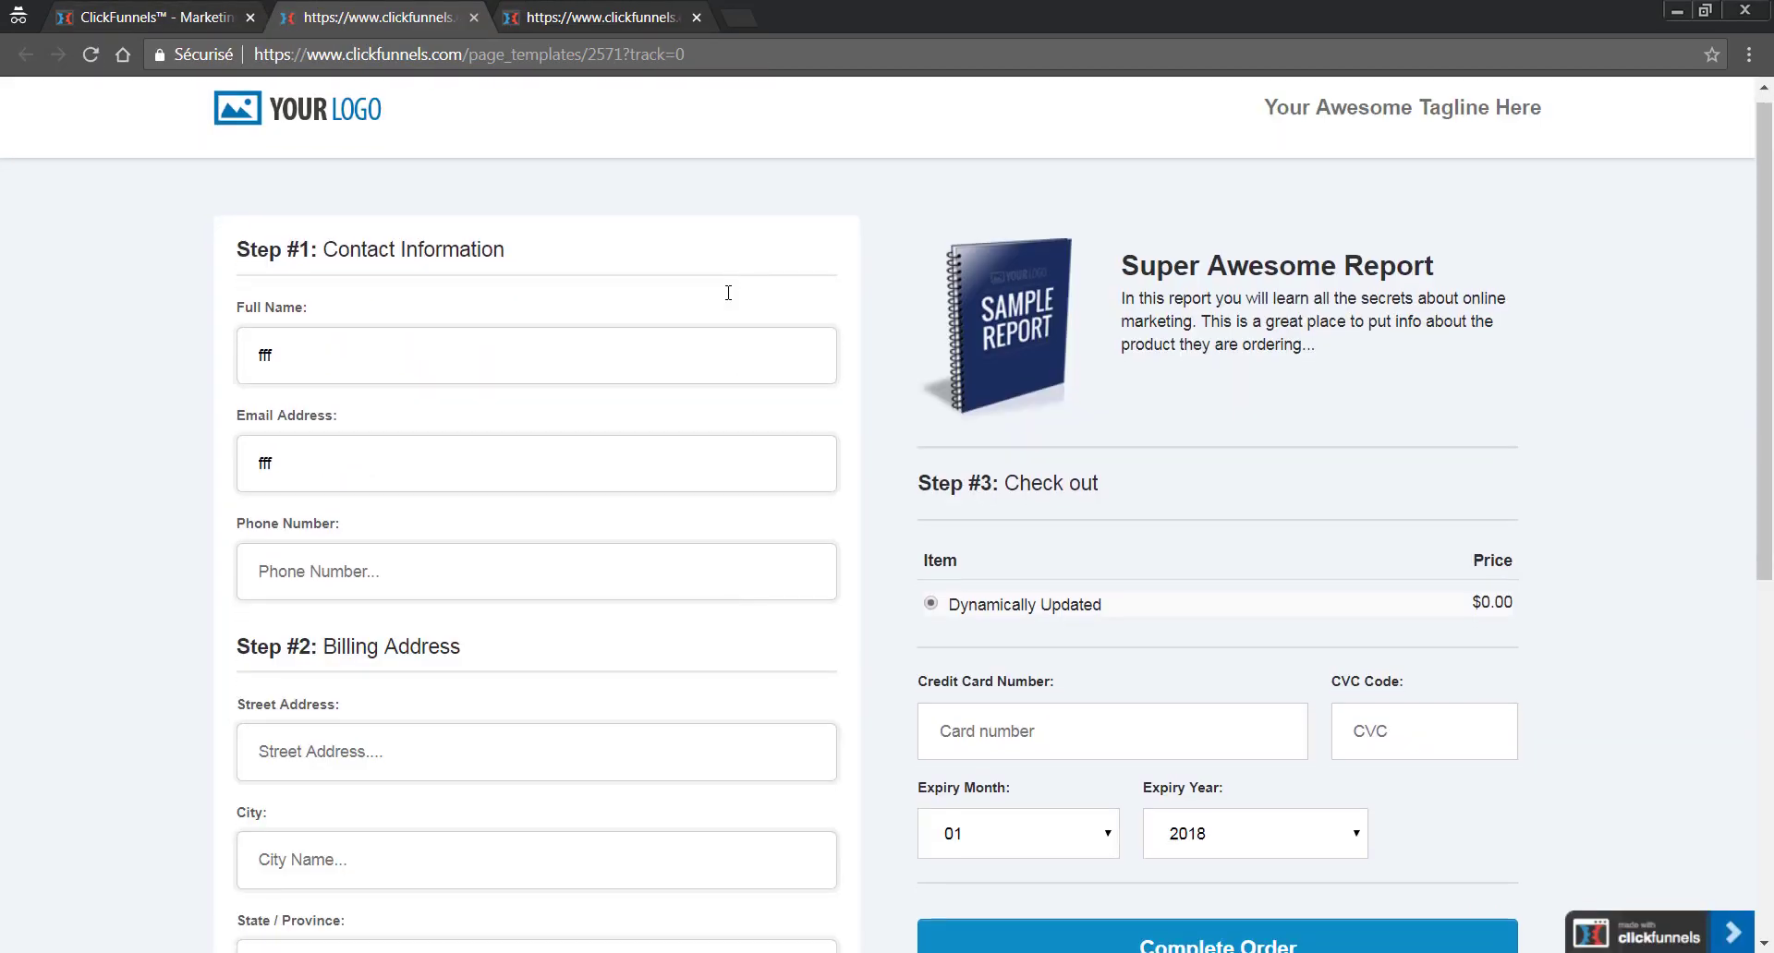
{"action": "scroll", "coordinate": [724, 305], "scroll_direction": "down", "scroll_amount": 5}
{"action": "scroll", "coordinate": [708, 377], "scroll_direction": "down", "scroll_amount": 2}
{"action": "scroll", "coordinate": [681, 696], "scroll_direction": "up", "scroll_amount": 7}
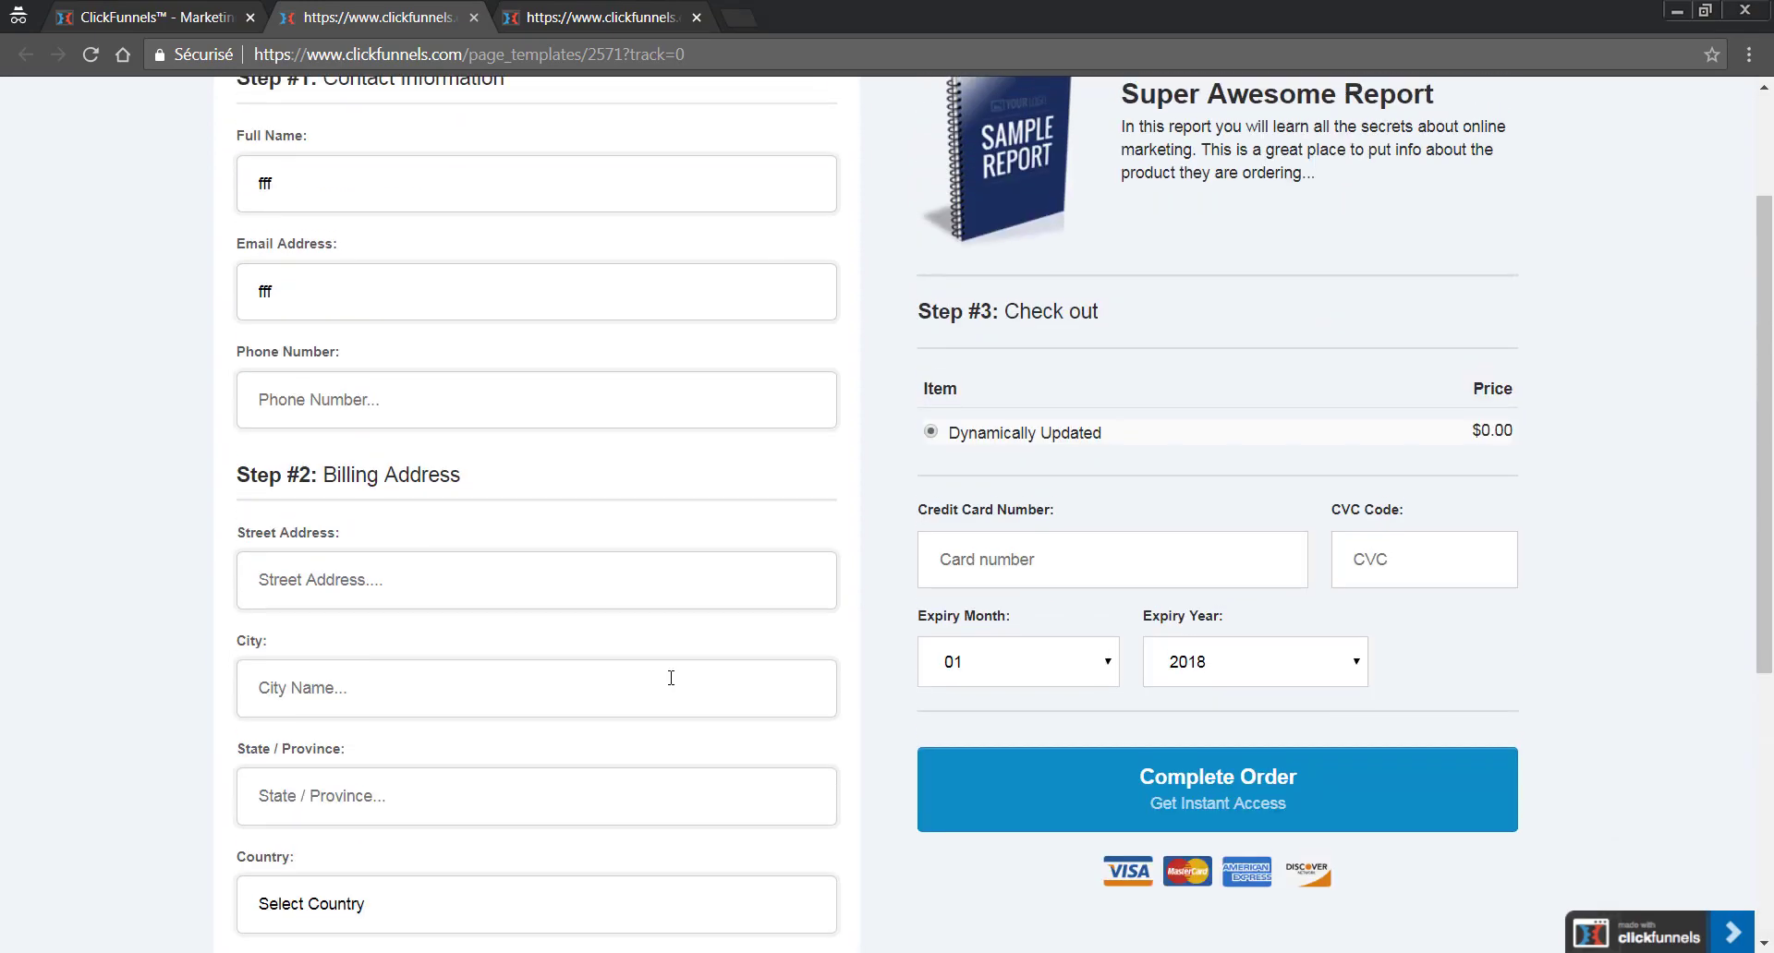
{"action": "scroll", "coordinate": [589, 625], "scroll_direction": "down", "scroll_amount": 5}
{"action": "scroll", "coordinate": [590, 626], "scroll_direction": "up", "scroll_amount": 3}
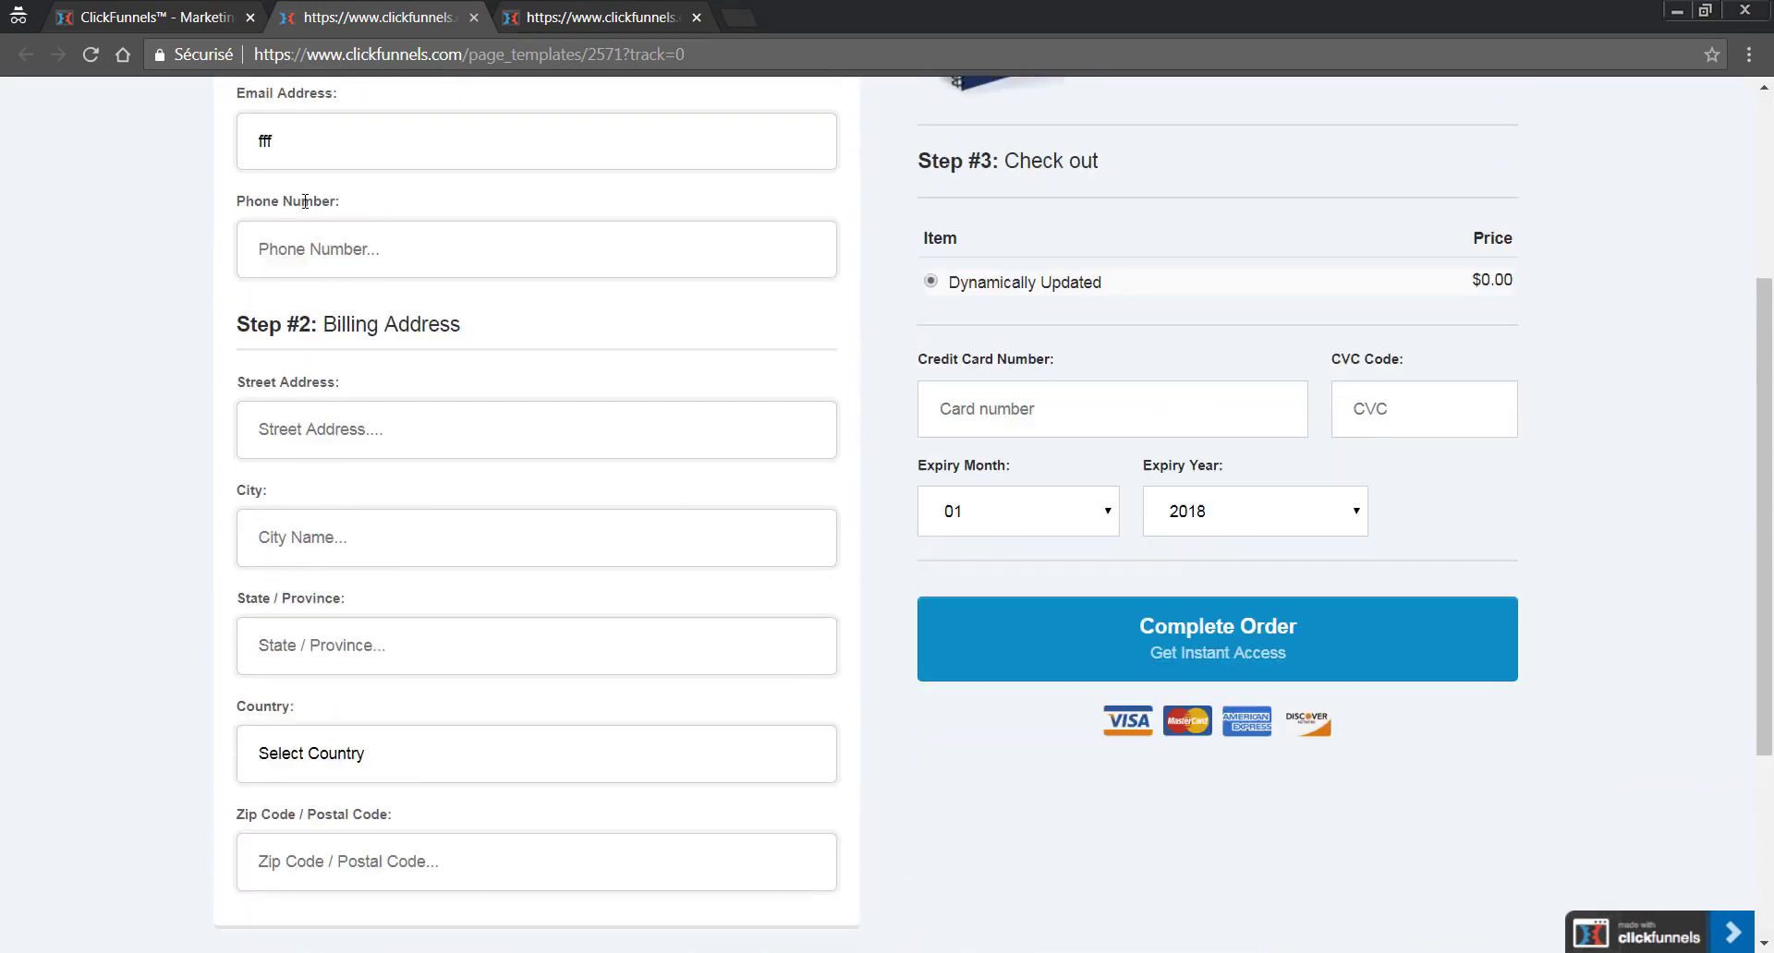
{"action": "scroll", "coordinate": [694, 773], "scroll_direction": "down", "scroll_amount": 2}
{"action": "scroll", "coordinate": [693, 773], "scroll_direction": "down", "scroll_amount": 3}
{"action": "scroll", "coordinate": [555, 265], "scroll_direction": "up", "scroll_amount": 6}
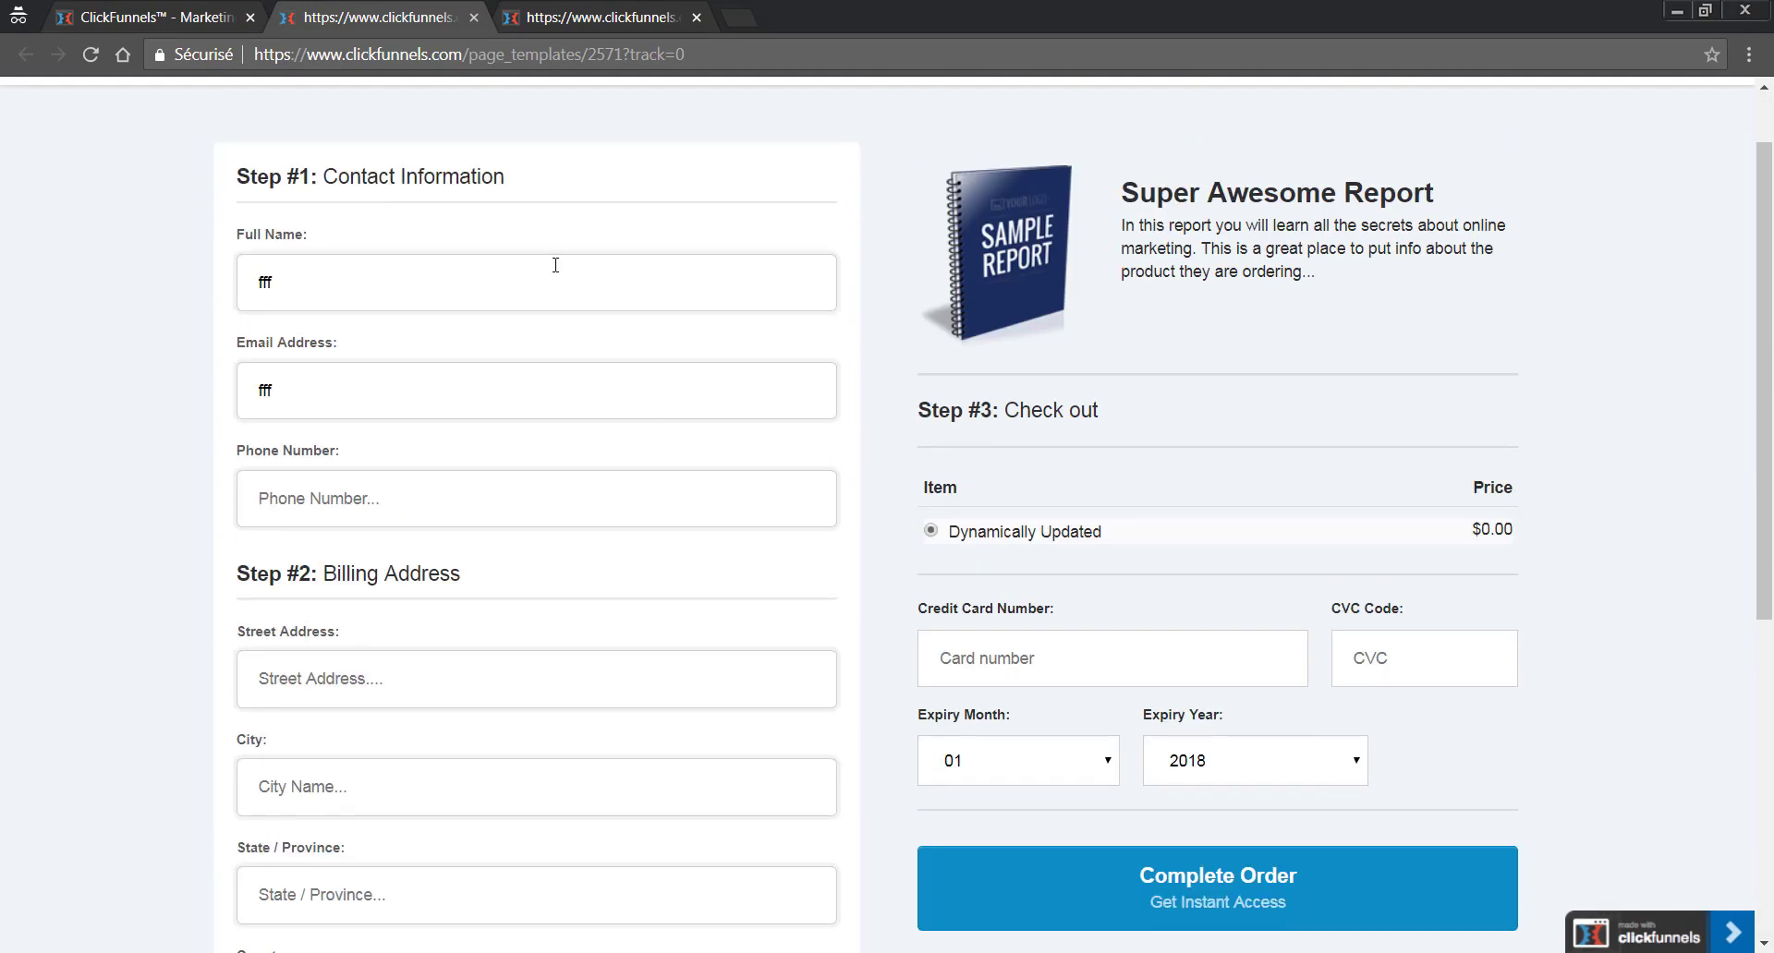
{"action": "scroll", "coordinate": [490, 140], "scroll_direction": "up", "scroll_amount": 1}
{"action": "left_click", "coordinate": [473, 18]}
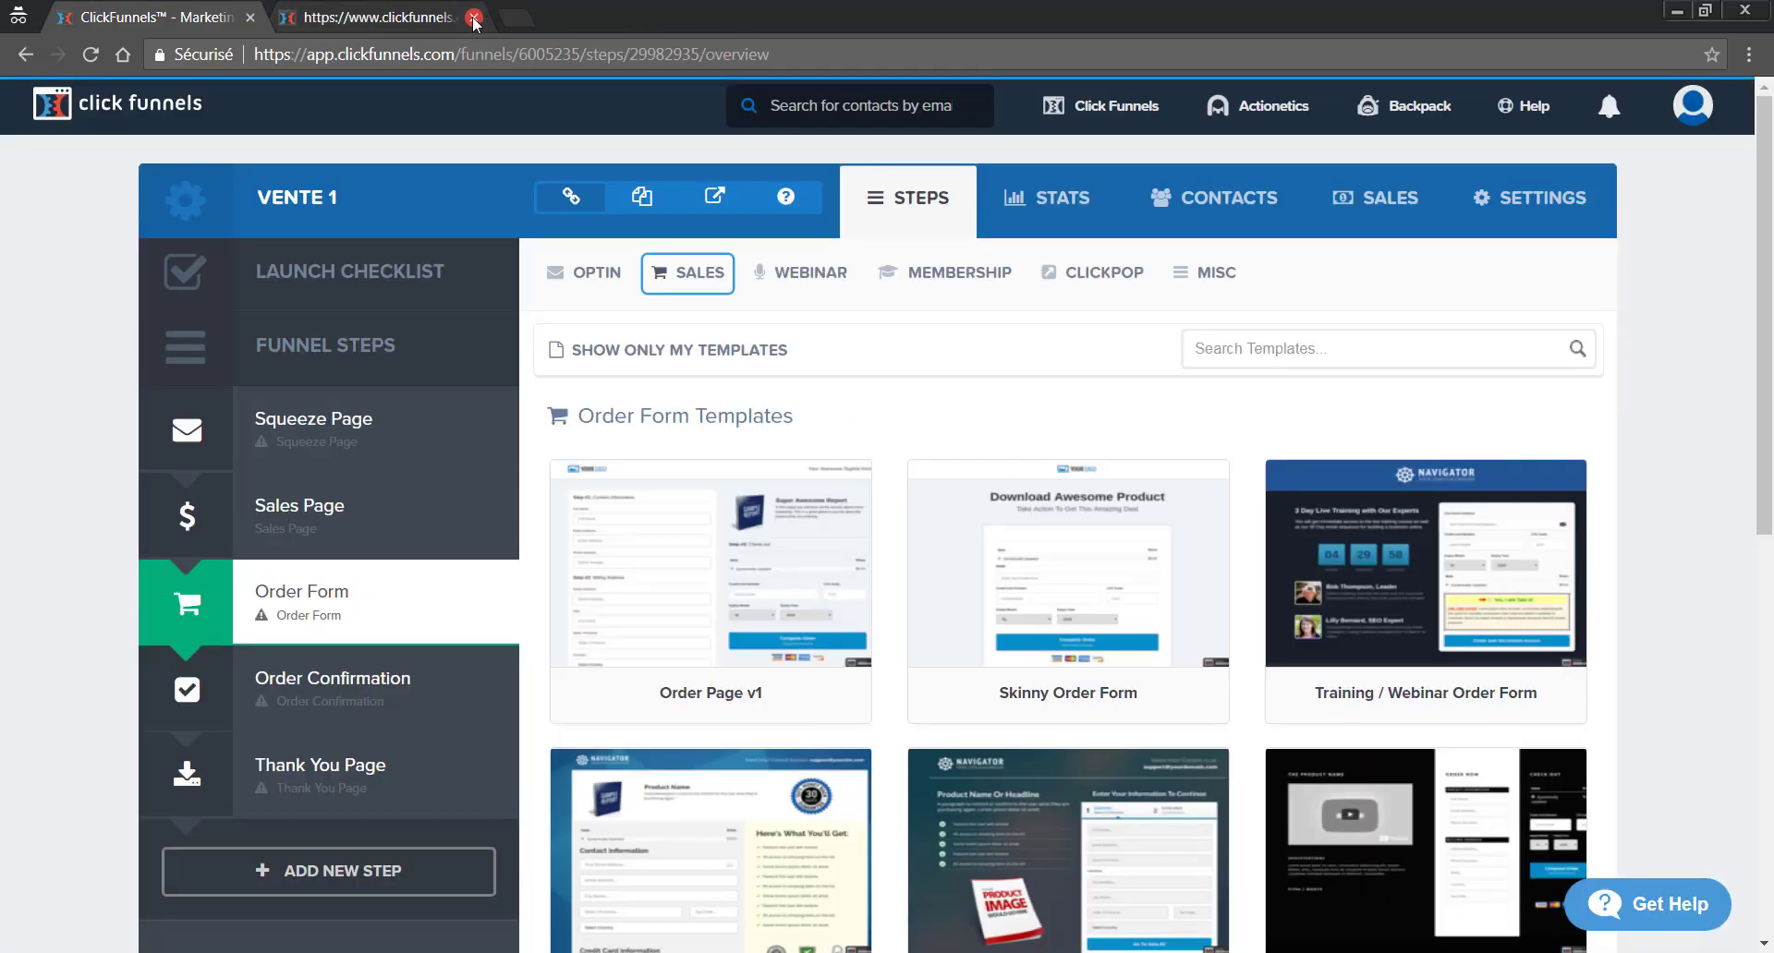
Preview the Order Recap template and examine its benefits list, contact and card fields, and the Complete My Order link
{"action": "scroll", "coordinate": [739, 666], "scroll_direction": "down", "scroll_amount": 3}
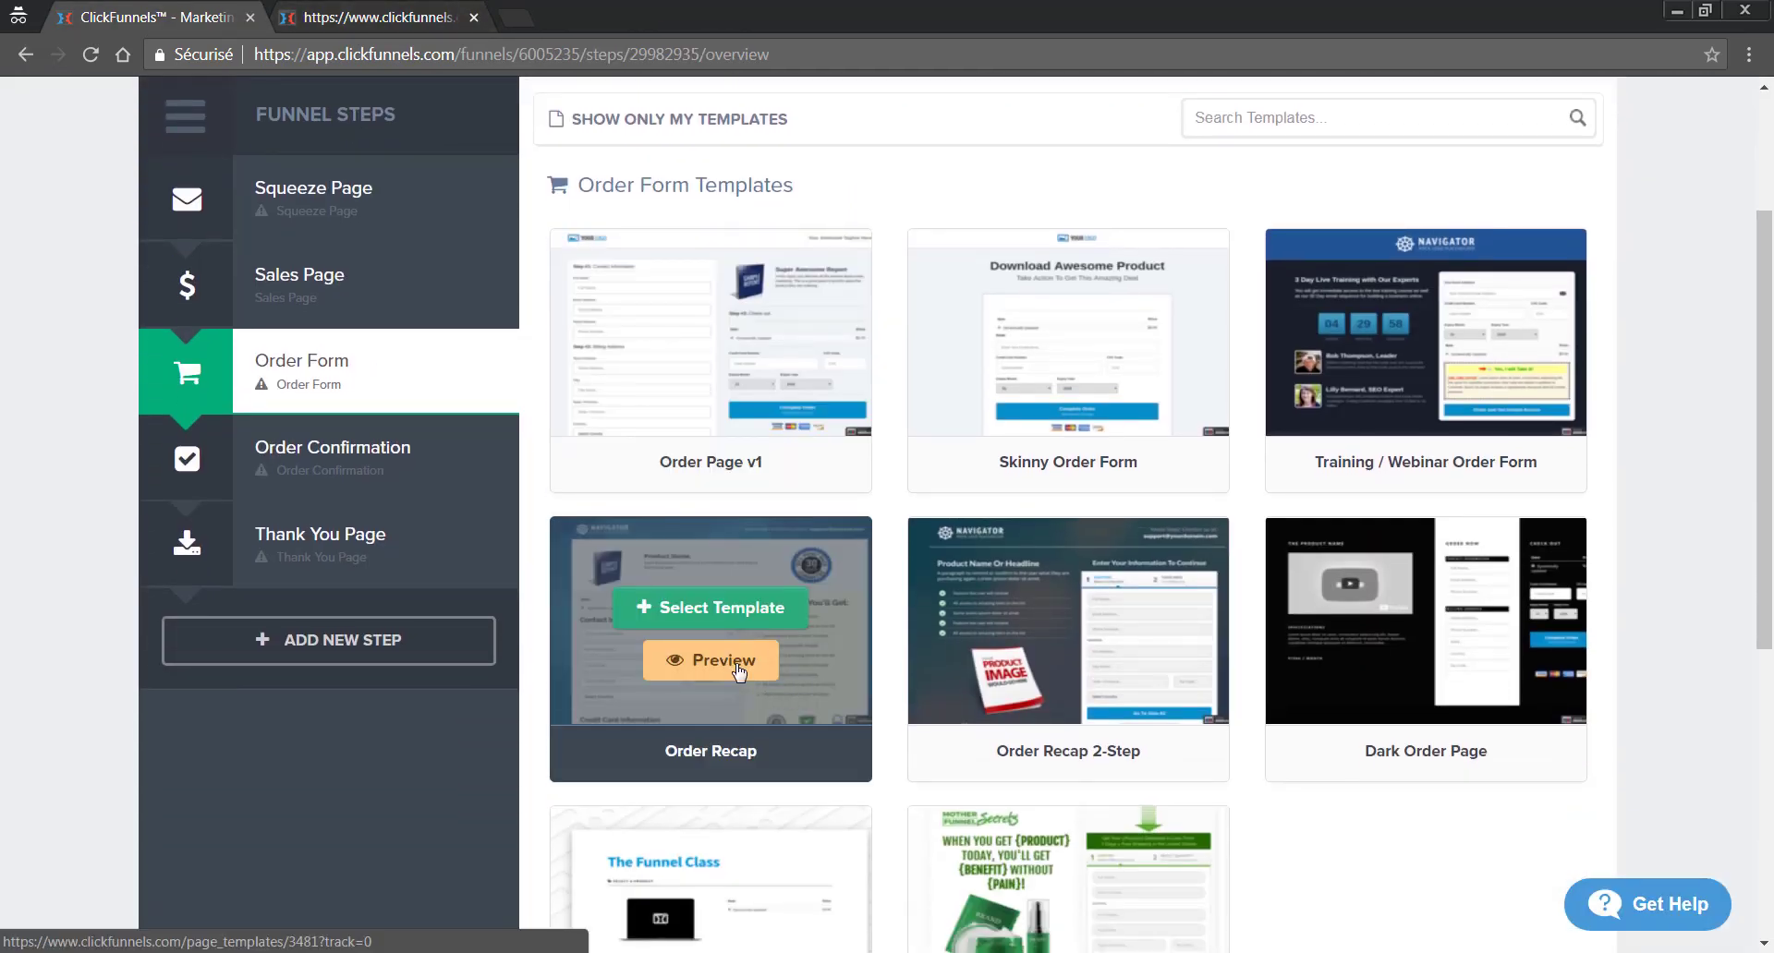
{"action": "left_click", "coordinate": [739, 672]}
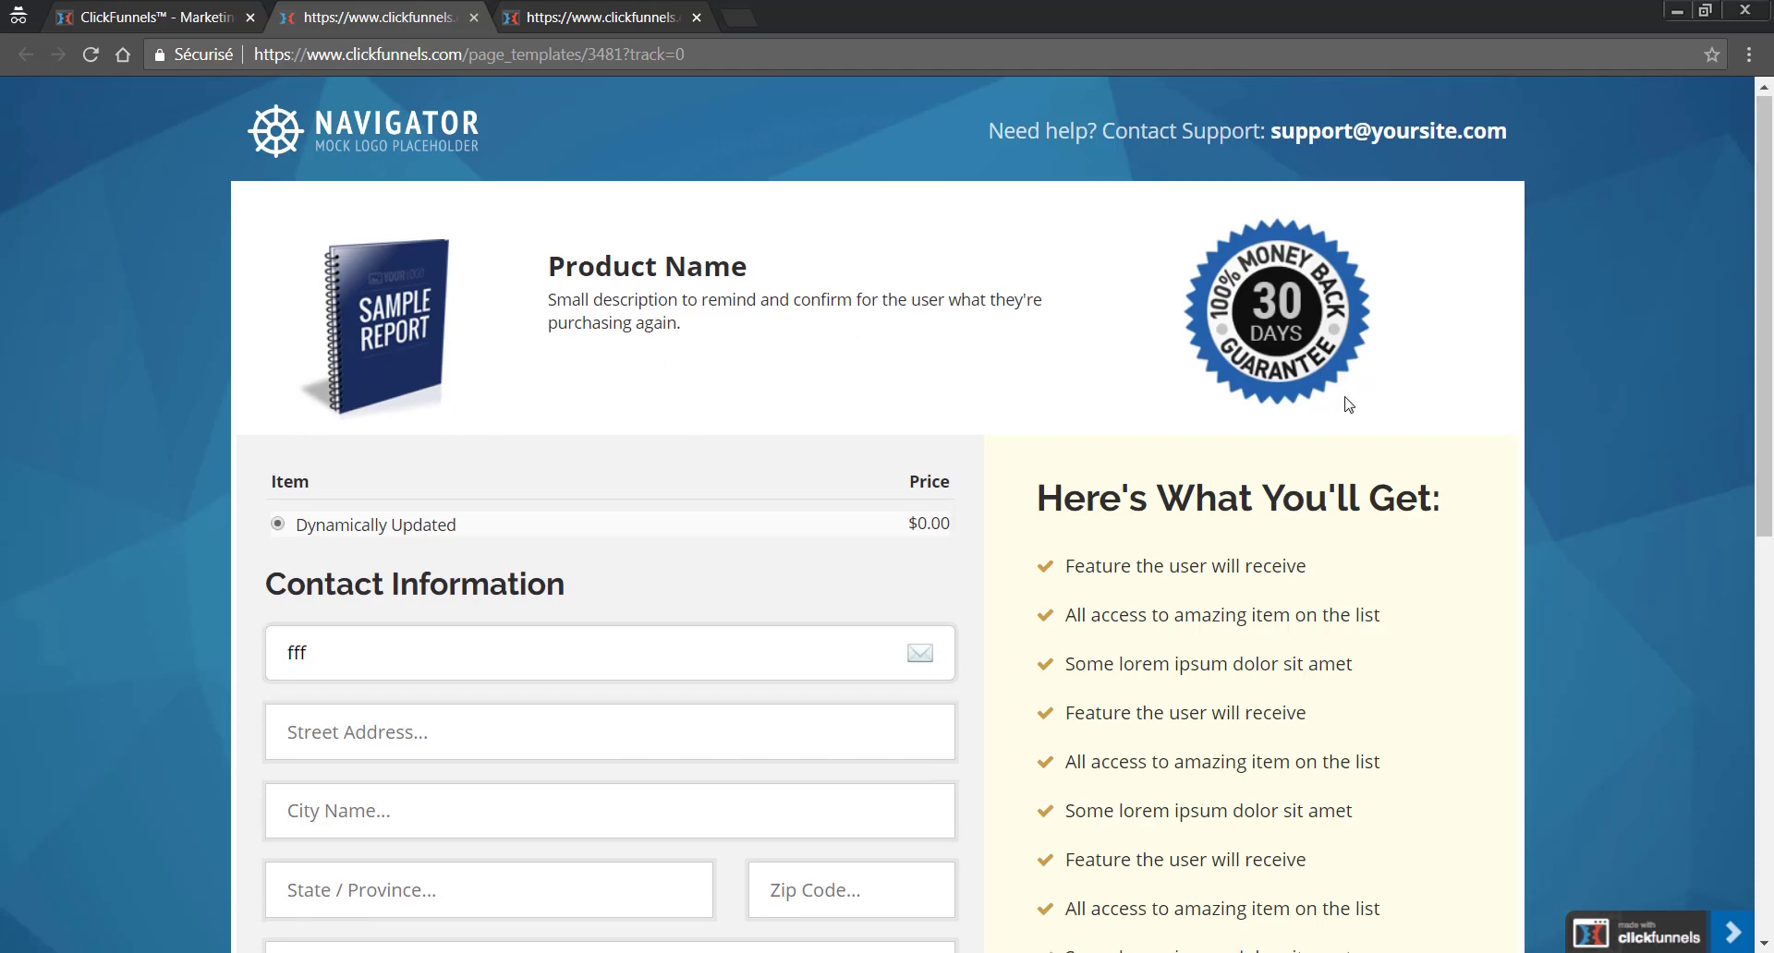
{"action": "scroll", "coordinate": [1346, 400], "scroll_direction": "down", "scroll_amount": 4}
{"action": "left_click_drag", "start_coordinate": [1060, 219], "coordinate": [1351, 632]}
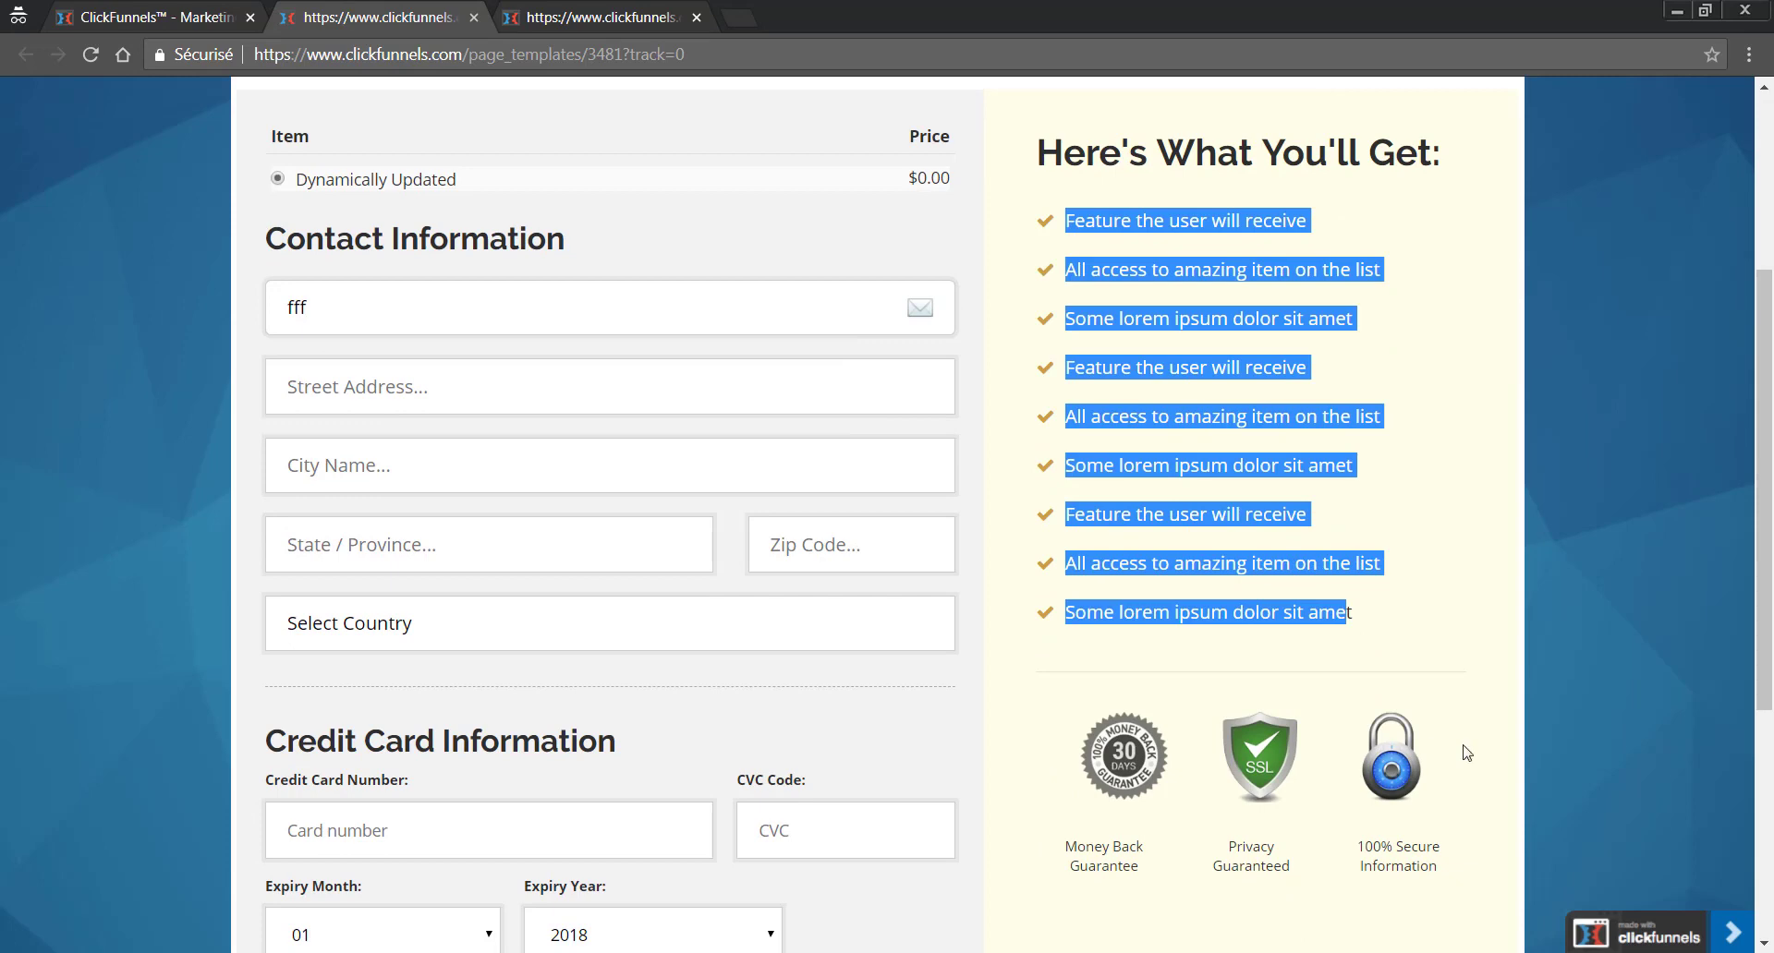
{"action": "left_click", "coordinate": [1488, 717]}
{"action": "scroll", "coordinate": [1334, 653], "scroll_direction": "down", "scroll_amount": 5}
{"action": "scroll", "coordinate": [862, 638], "scroll_direction": "up", "scroll_amount": 5}
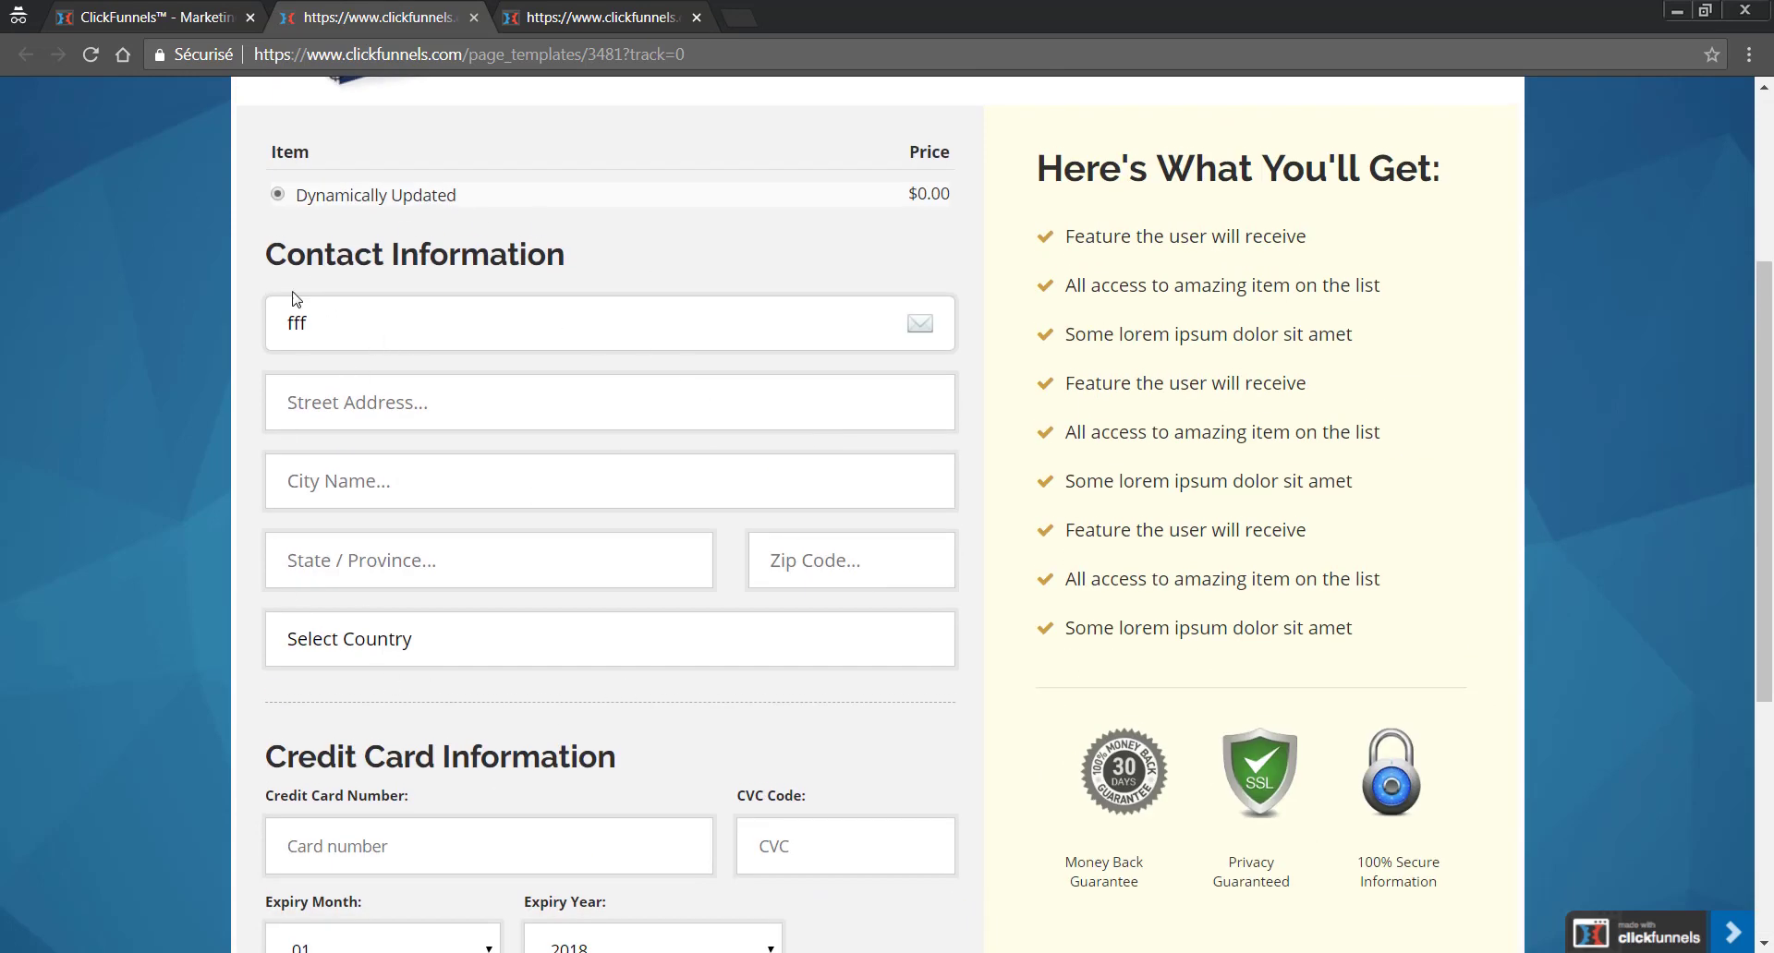
{"action": "scroll", "coordinate": [333, 628], "scroll_direction": "down", "scroll_amount": 5}
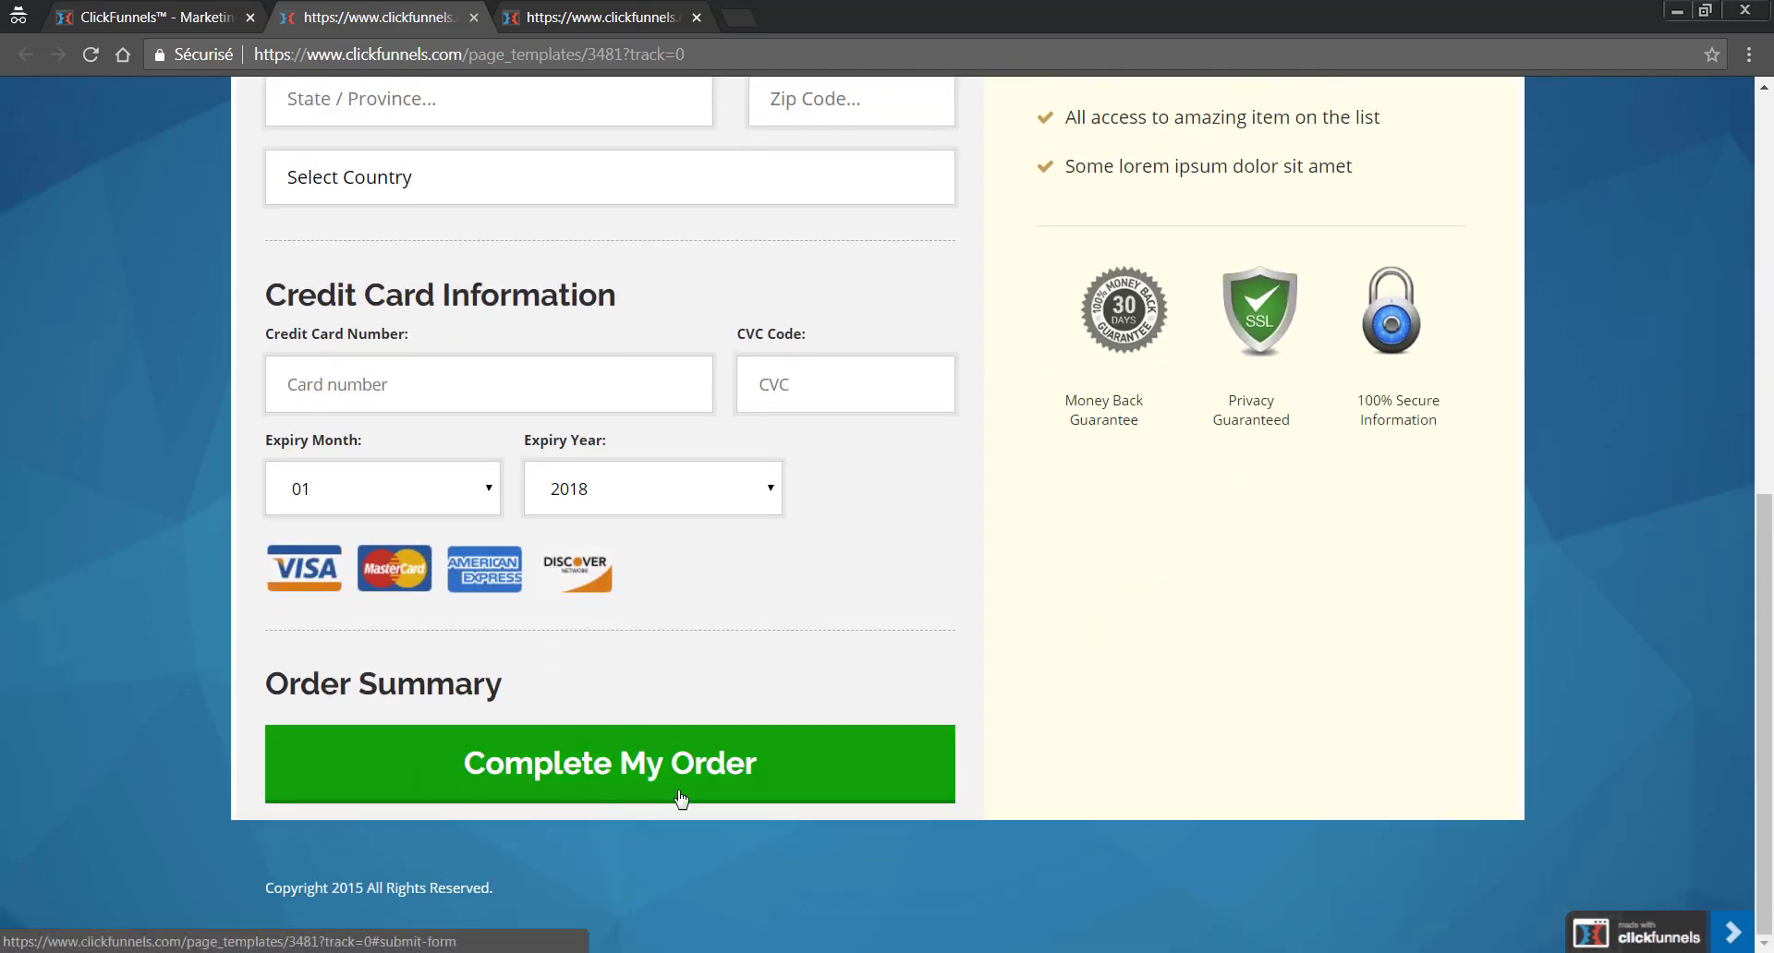
{"action": "left_click", "coordinate": [681, 799]}
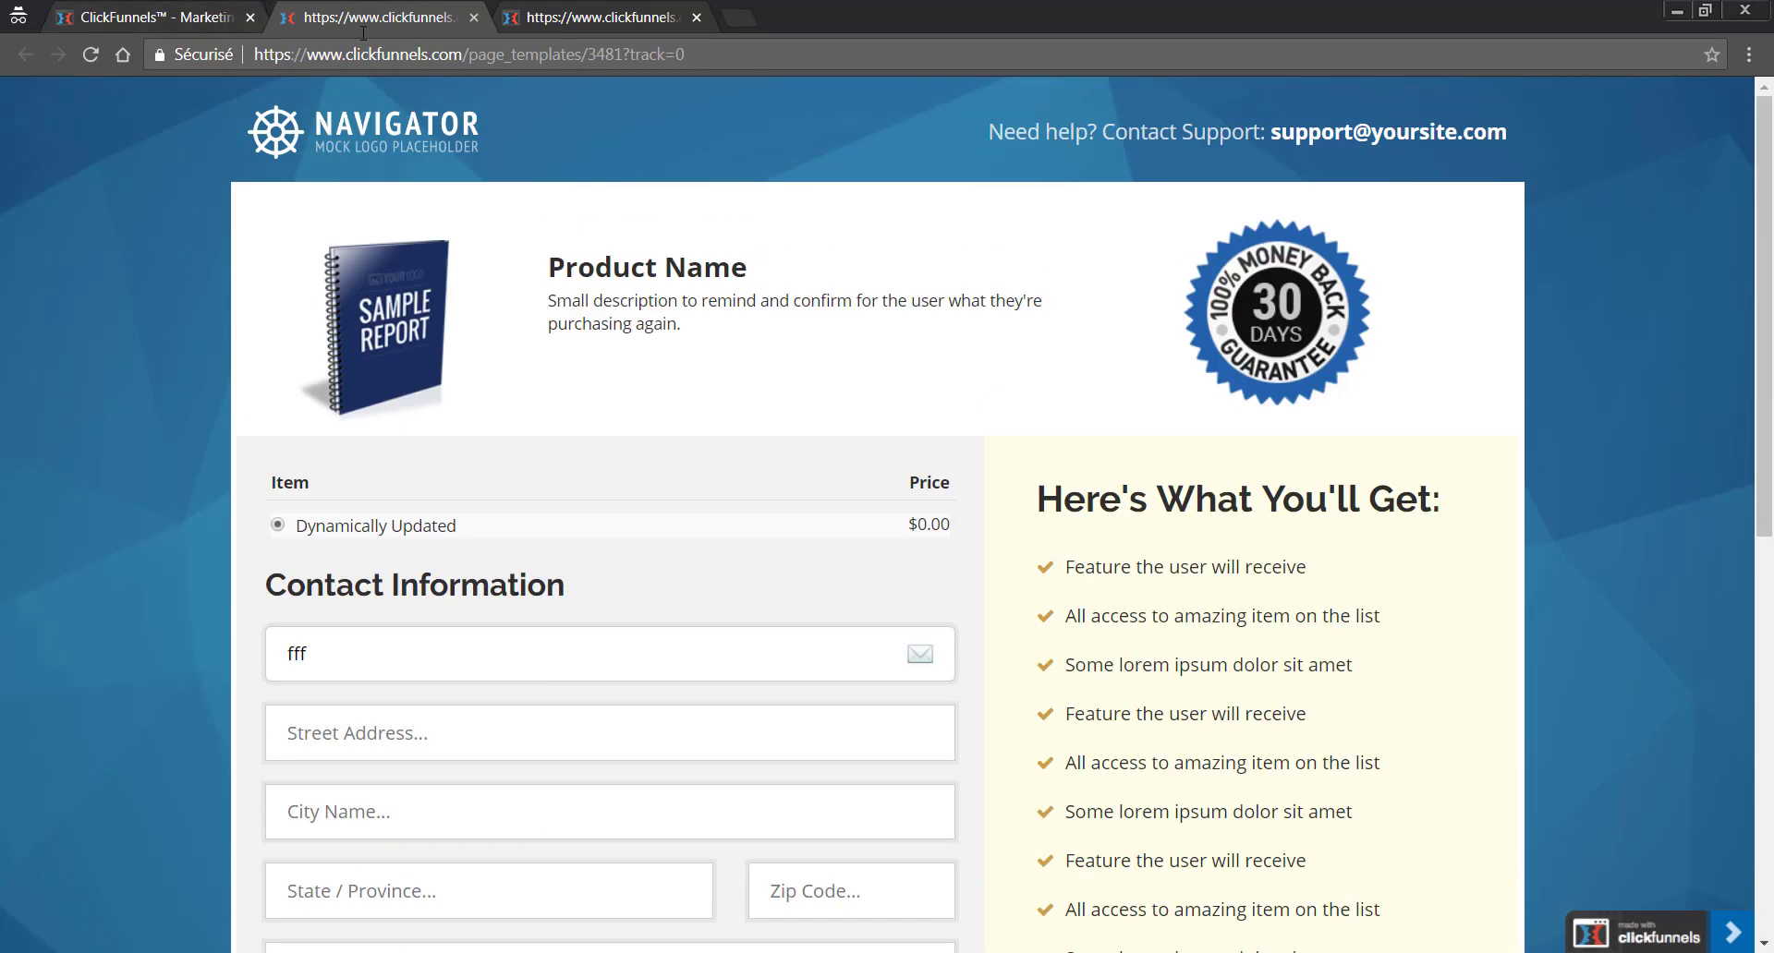
Preview the TSTW8OF template from the template list and examine its shipping form, benefits, product reviews and final call-to-action link
{"action": "left_click", "coordinate": [152, 18]}
{"action": "mouse_move", "coordinate": [1133, 613]}
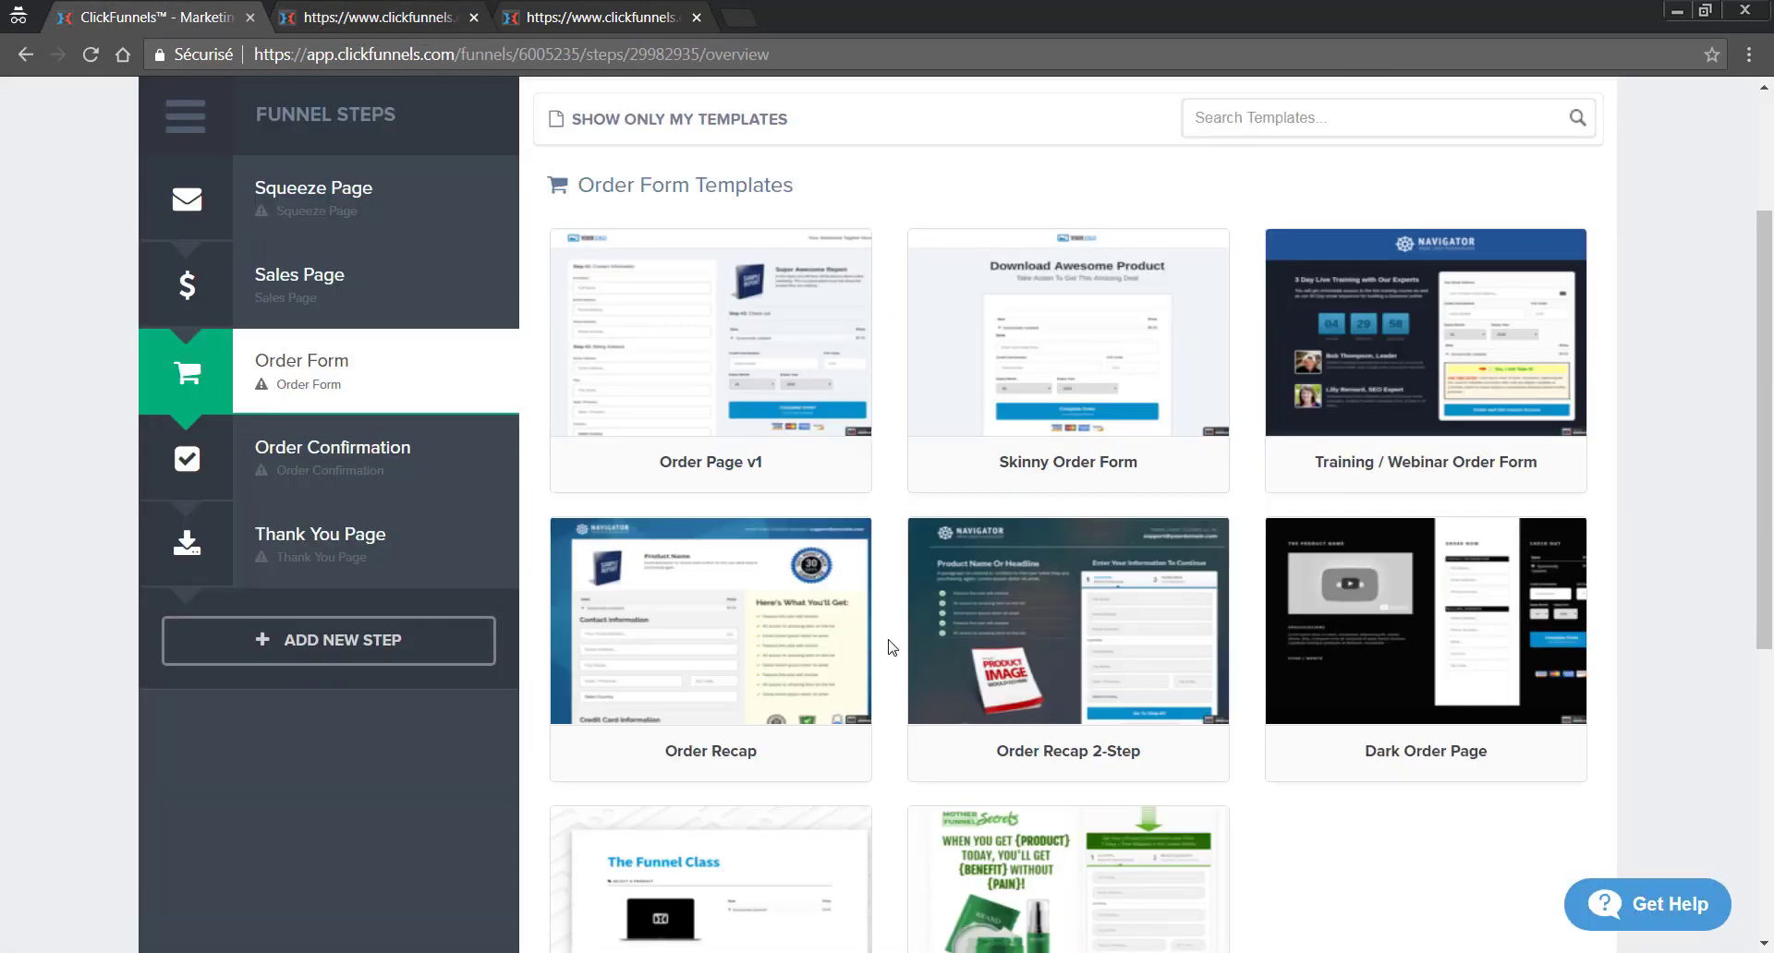
{"action": "scroll", "coordinate": [891, 646], "scroll_direction": "down", "scroll_amount": 3}
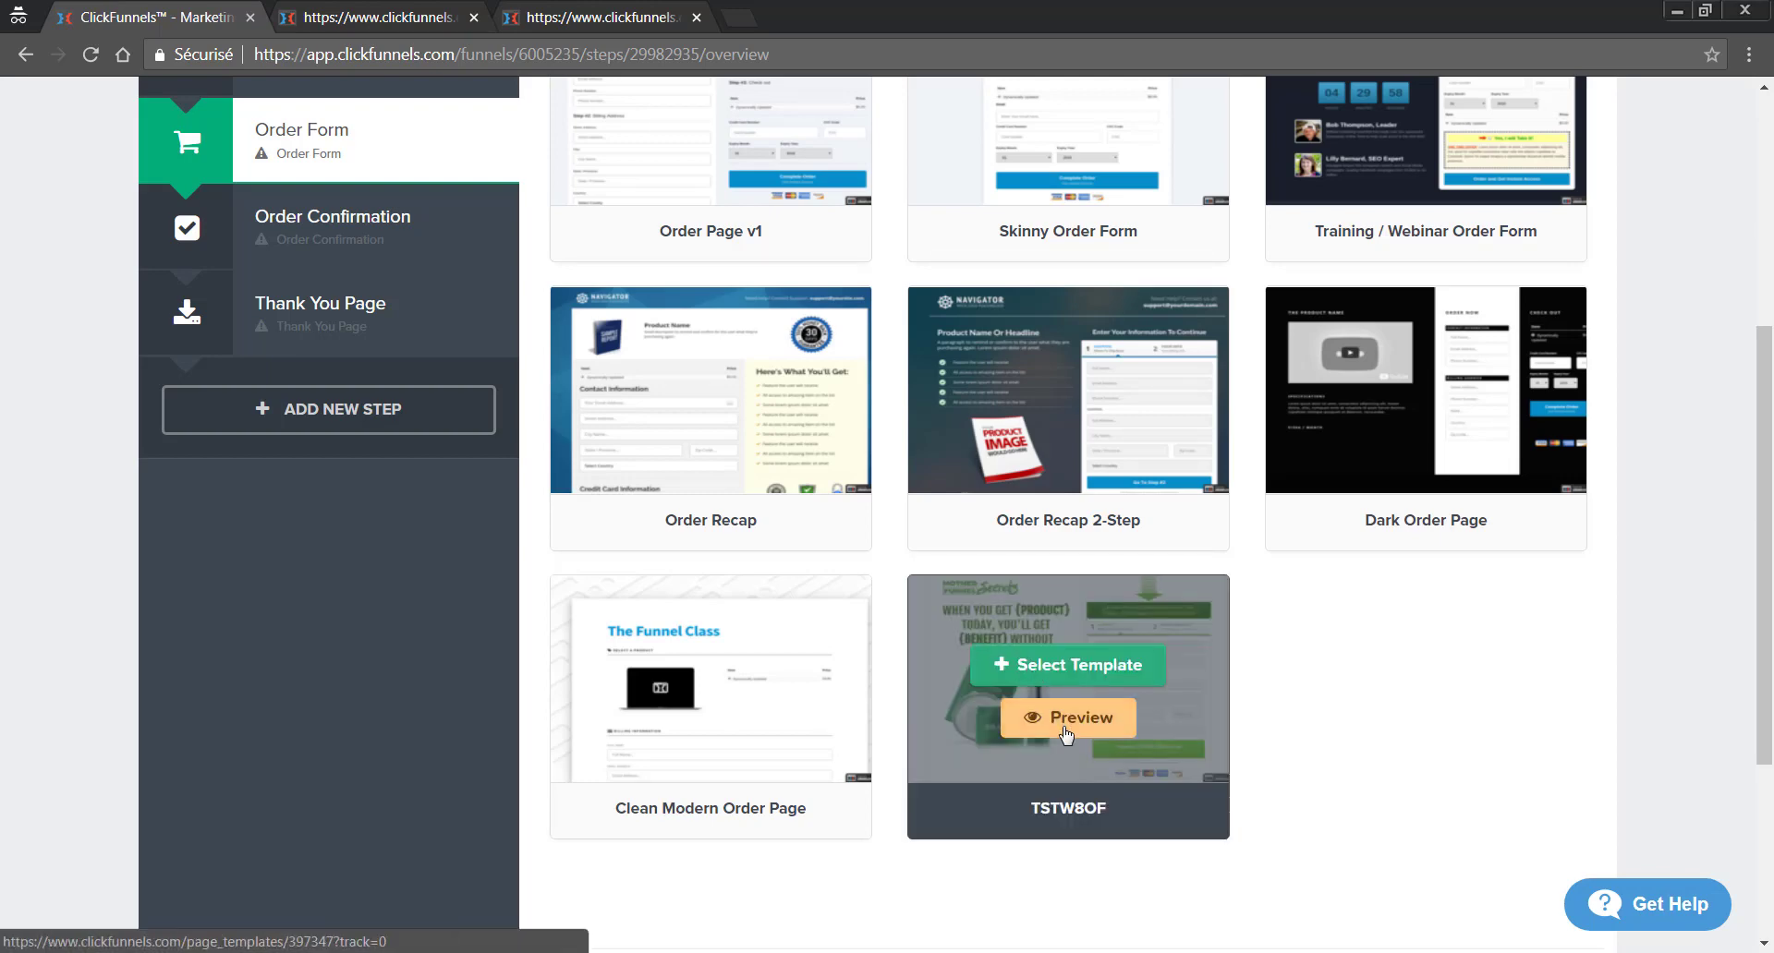
{"action": "left_click", "coordinate": [1067, 734]}
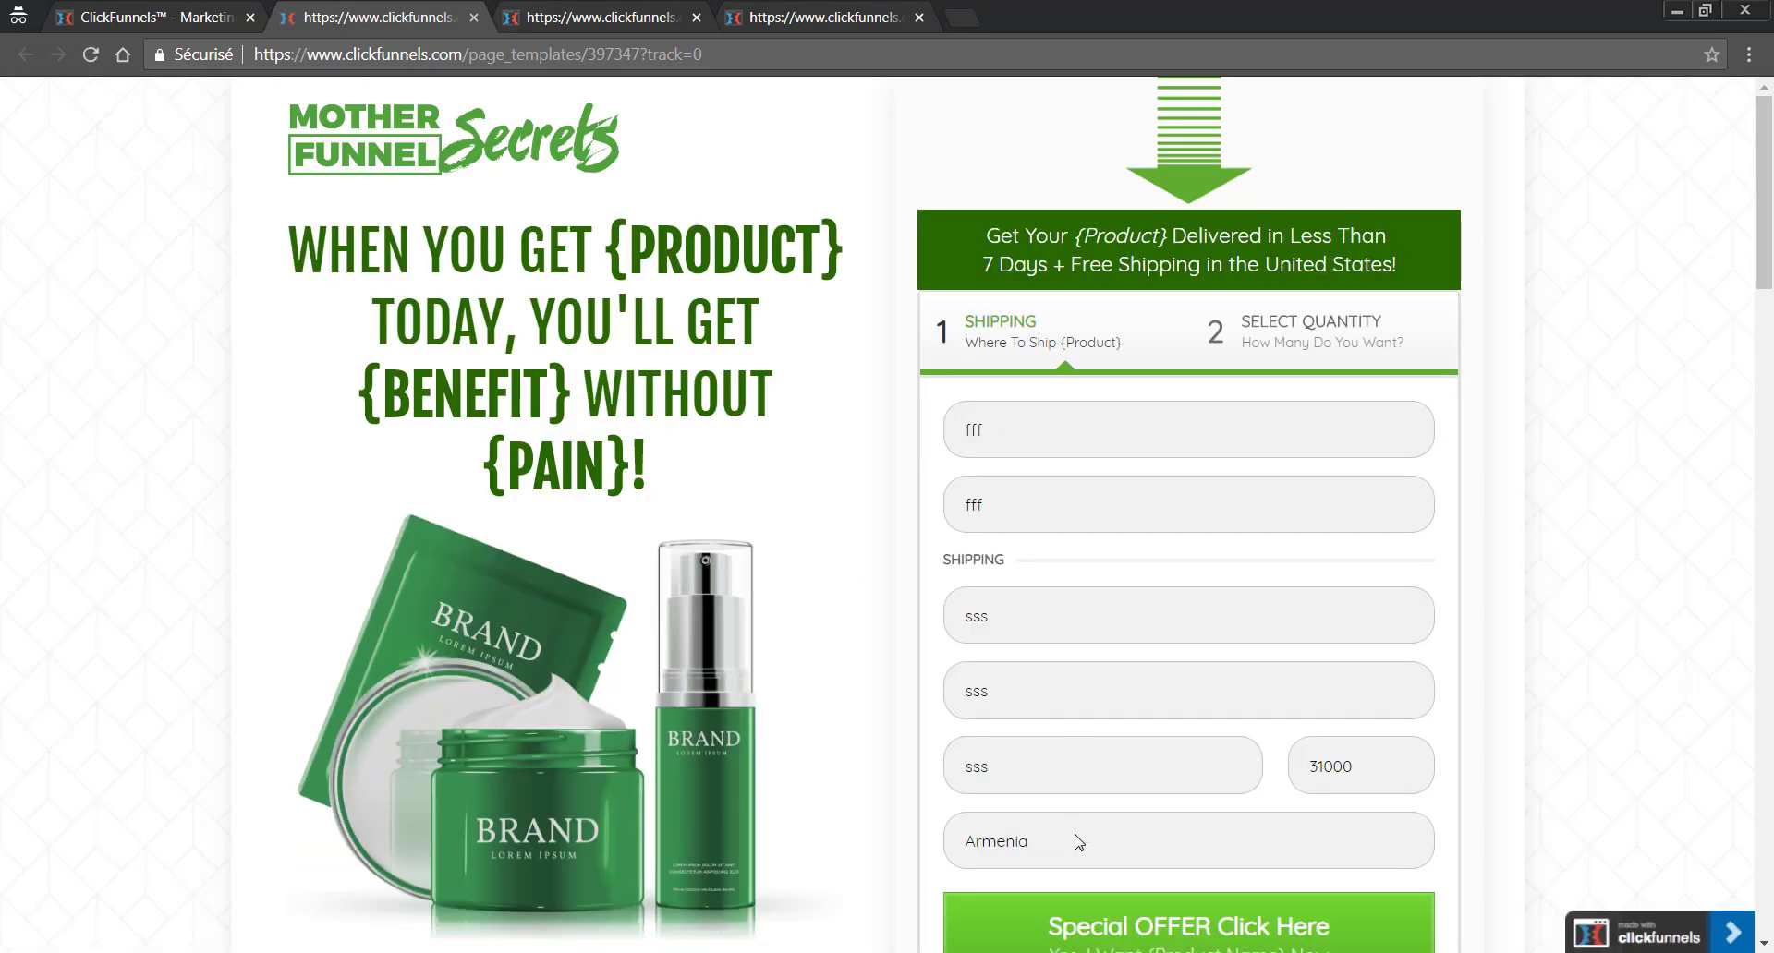
{"action": "scroll", "coordinate": [1050, 774], "scroll_direction": "down", "scroll_amount": 3}
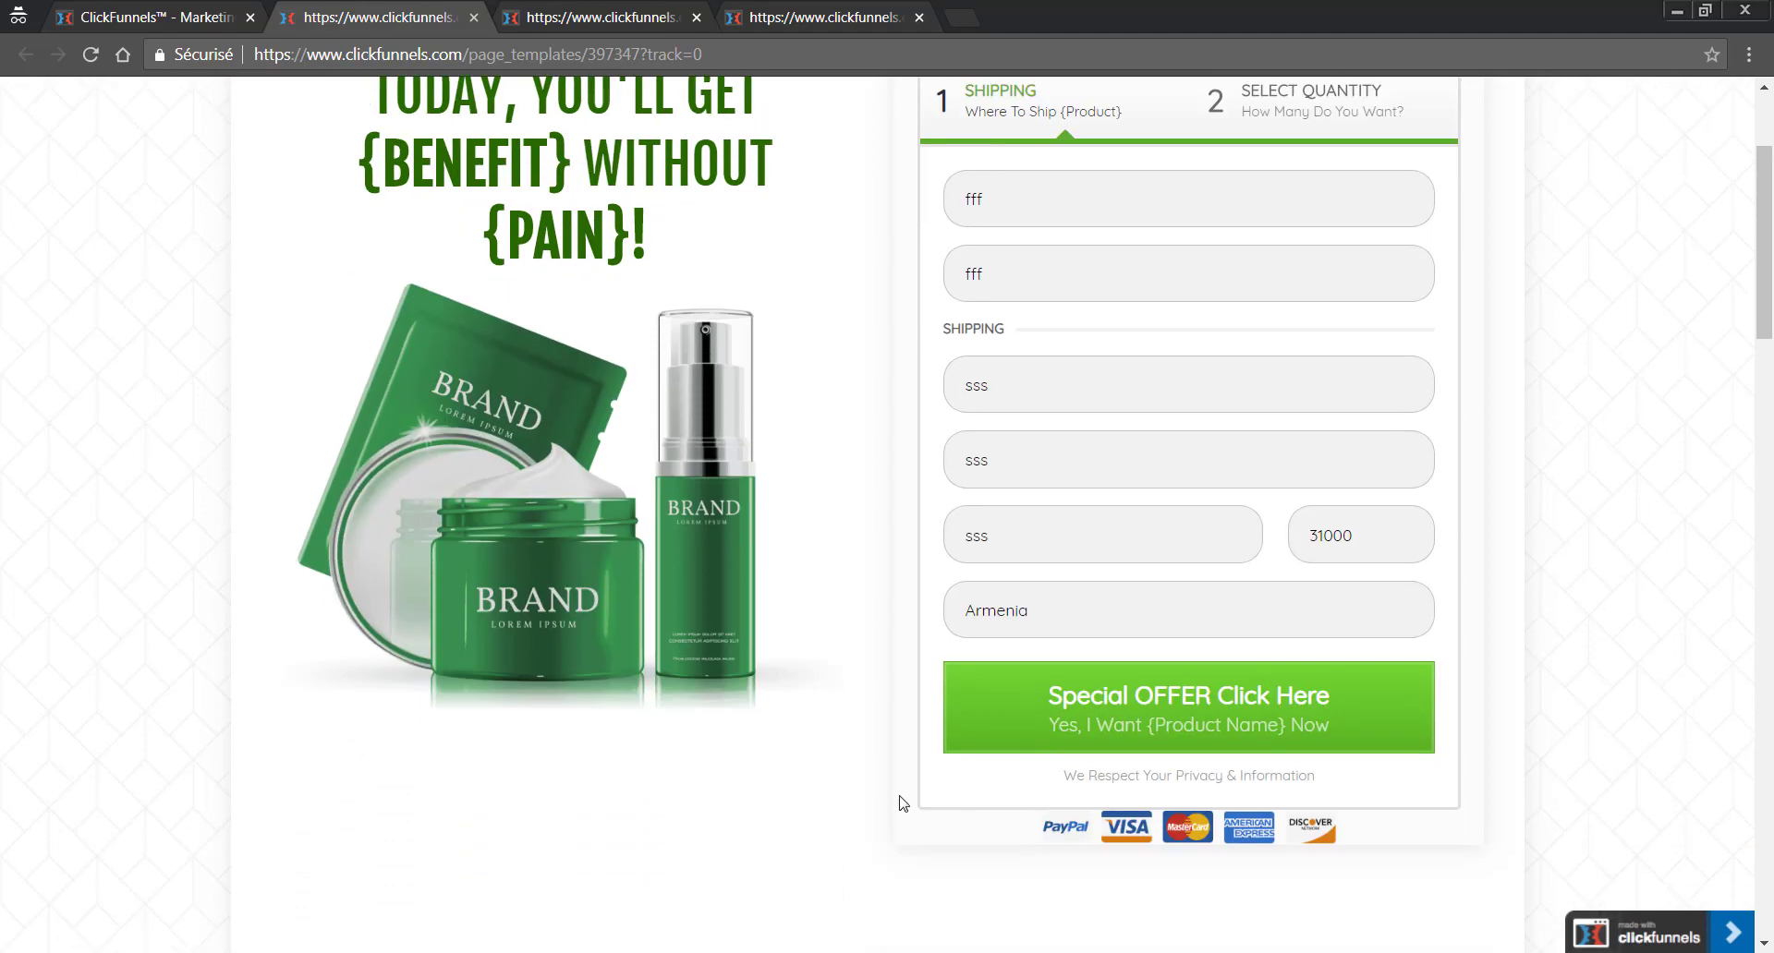
{"action": "scroll", "coordinate": [903, 716], "scroll_direction": "down", "scroll_amount": 1}
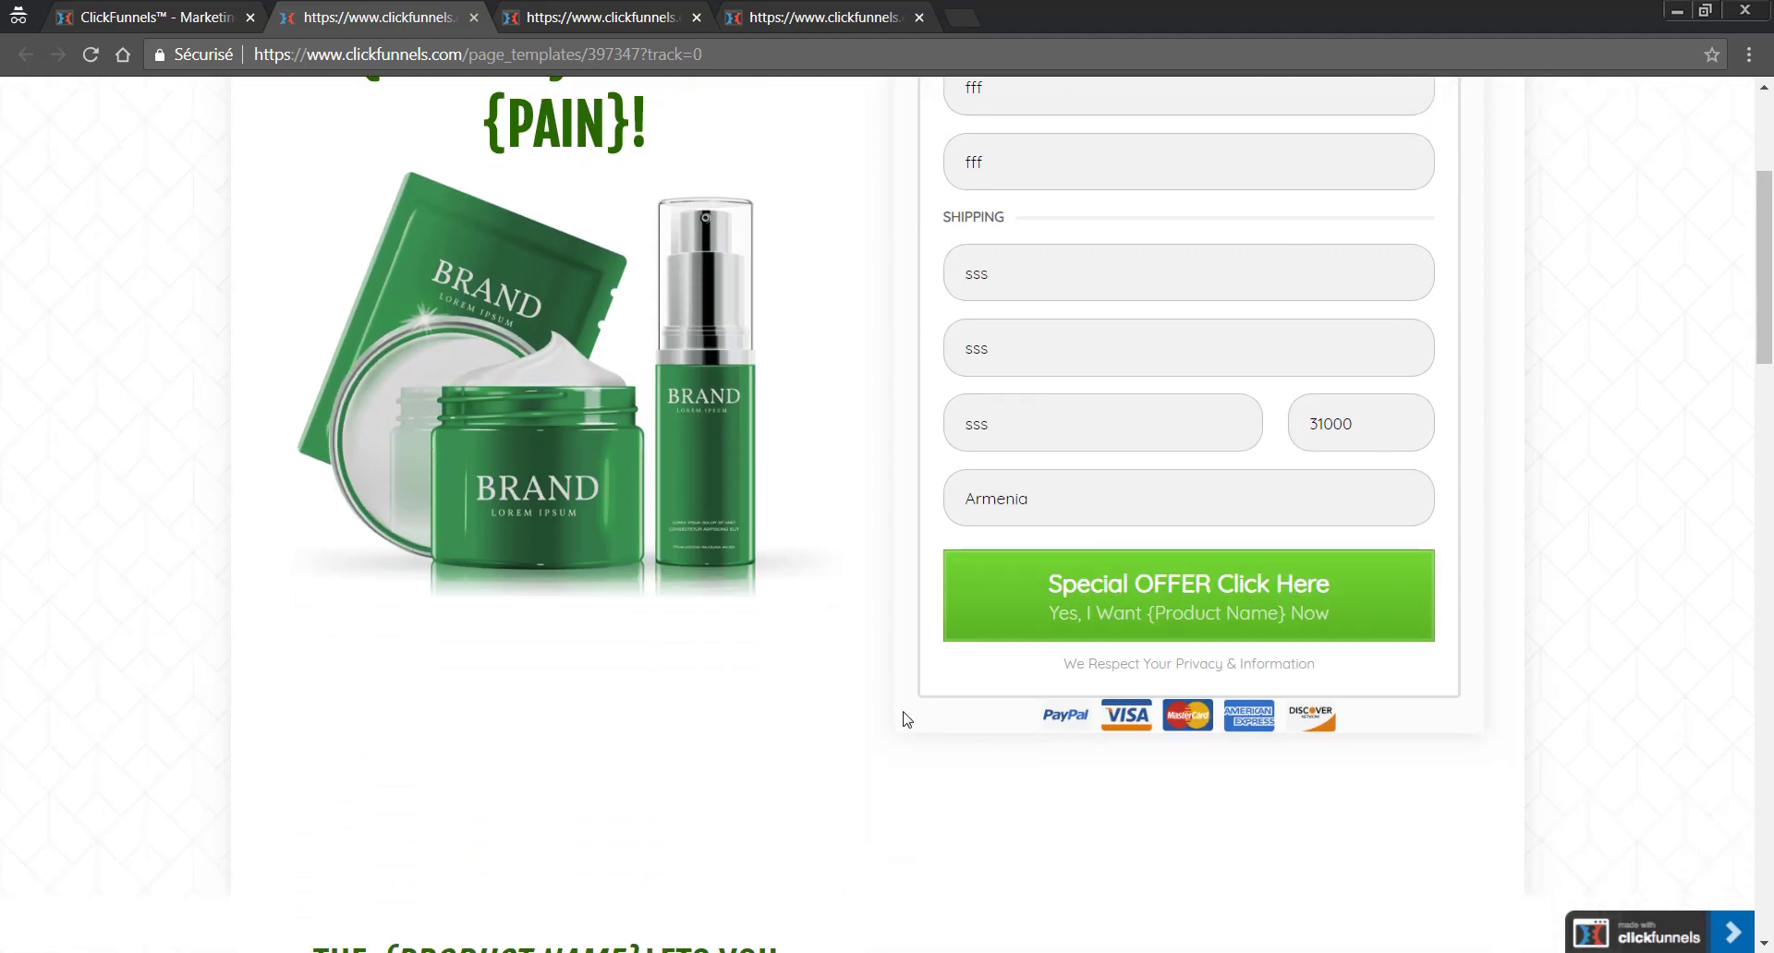
{"action": "scroll", "coordinate": [874, 672], "scroll_direction": "up", "scroll_amount": 4}
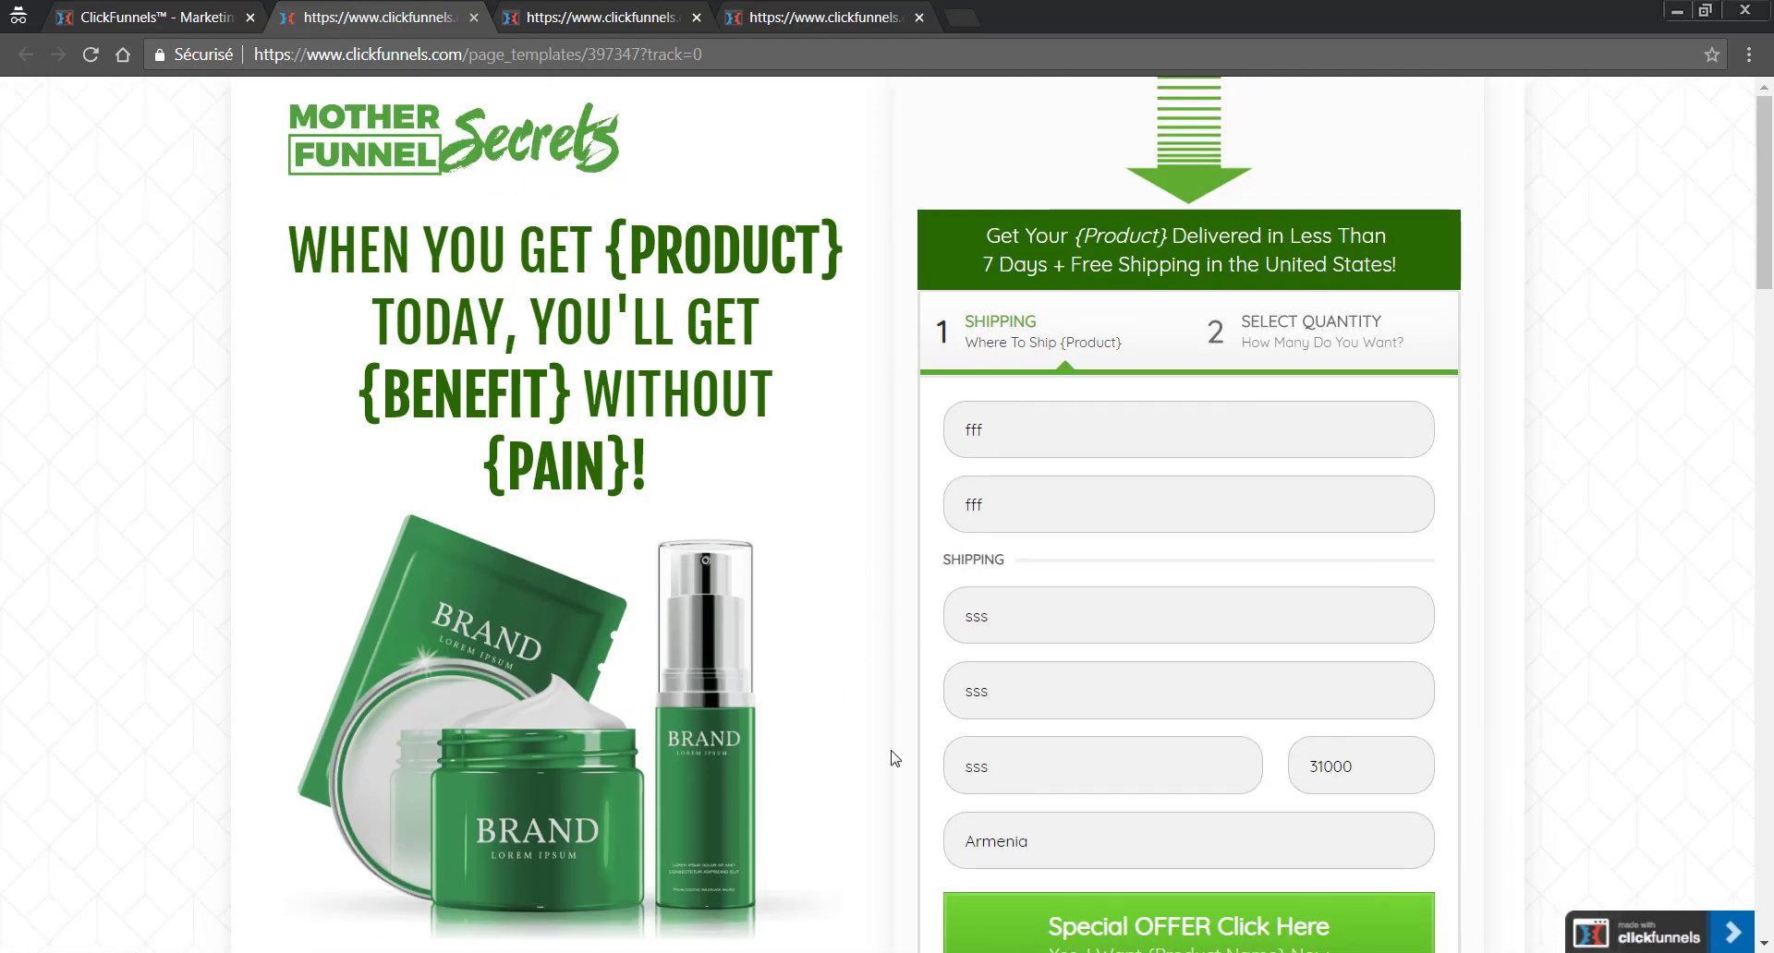
{"action": "scroll", "coordinate": [739, 695], "scroll_direction": "down", "scroll_amount": 10}
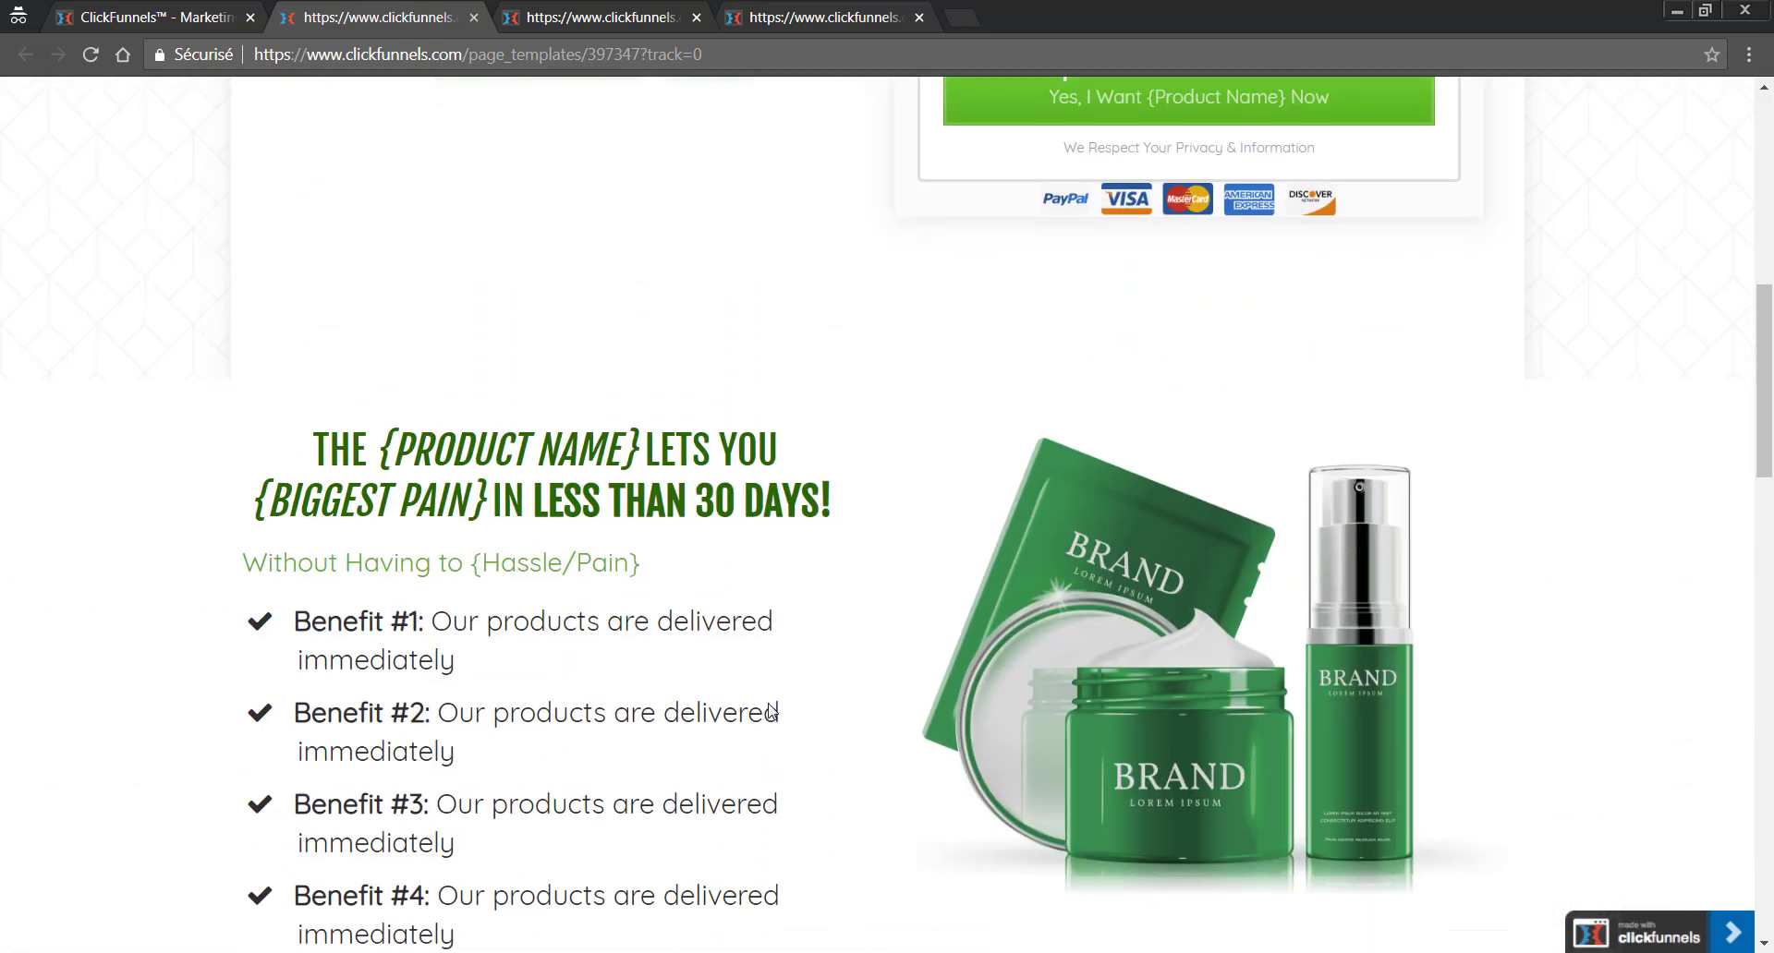
{"action": "scroll", "coordinate": [1355, 207], "scroll_direction": "down", "scroll_amount": 2}
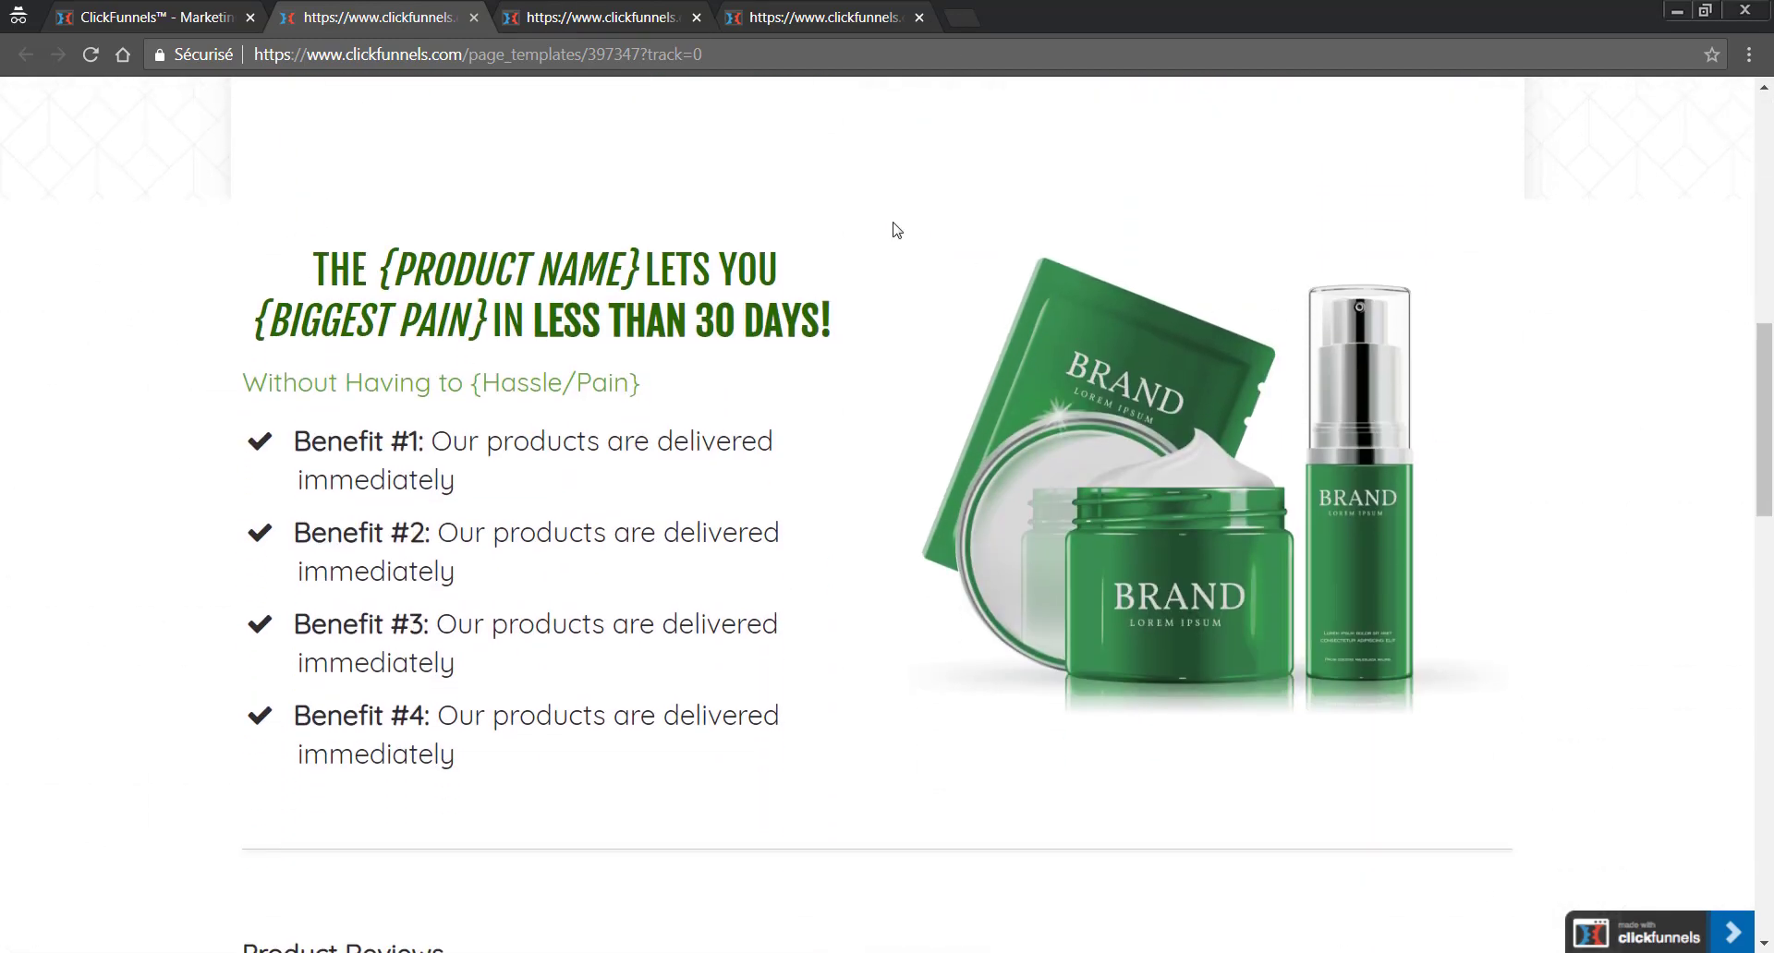
{"action": "scroll", "coordinate": [760, 506], "scroll_direction": "down", "scroll_amount": 10}
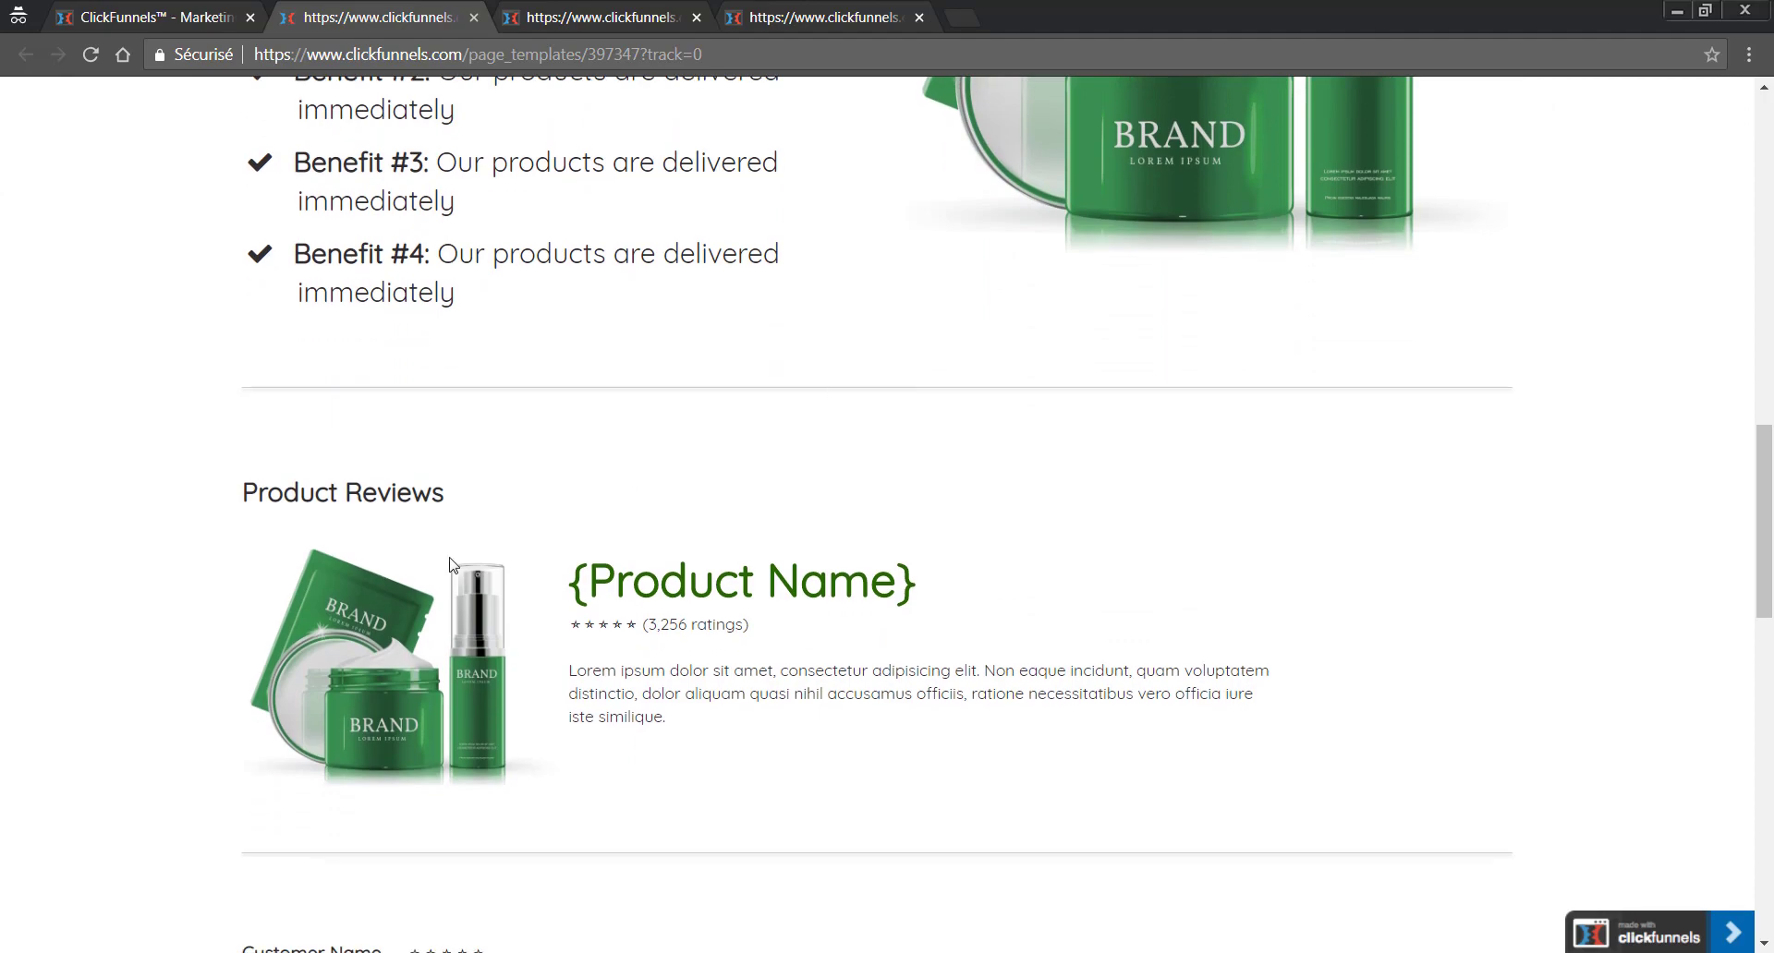
{"action": "scroll", "coordinate": [437, 588], "scroll_direction": "down", "scroll_amount": 10}
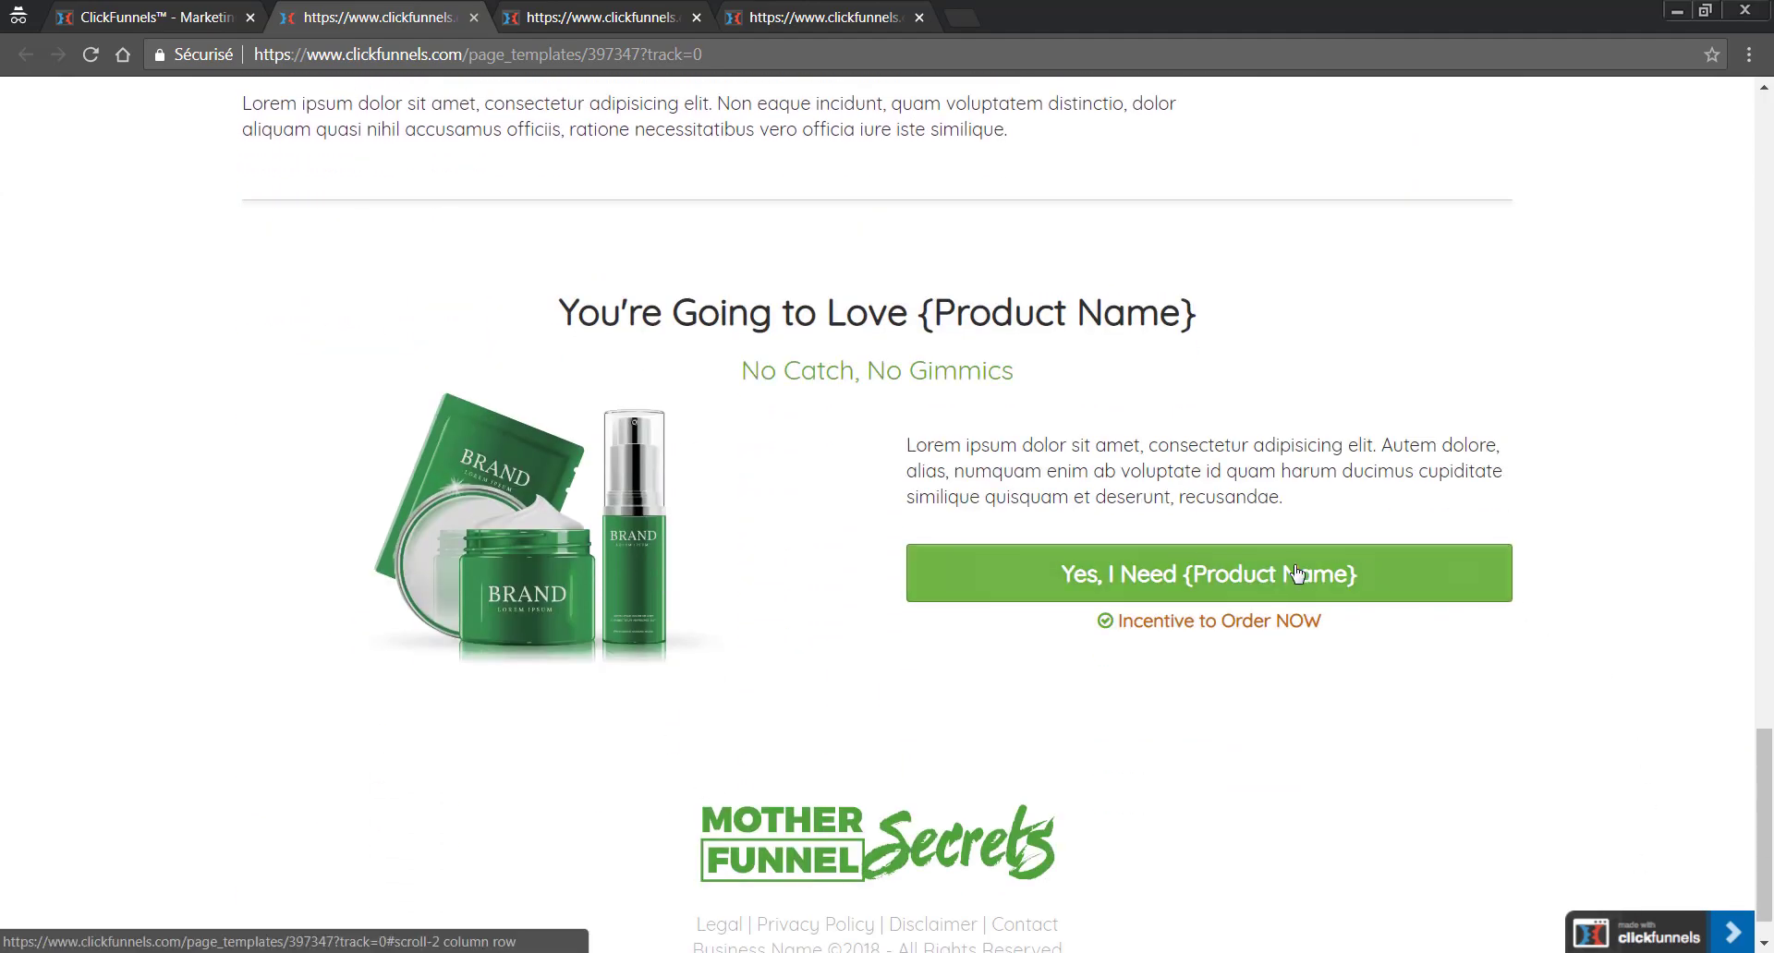
{"action": "left_click", "coordinate": [1297, 573]}
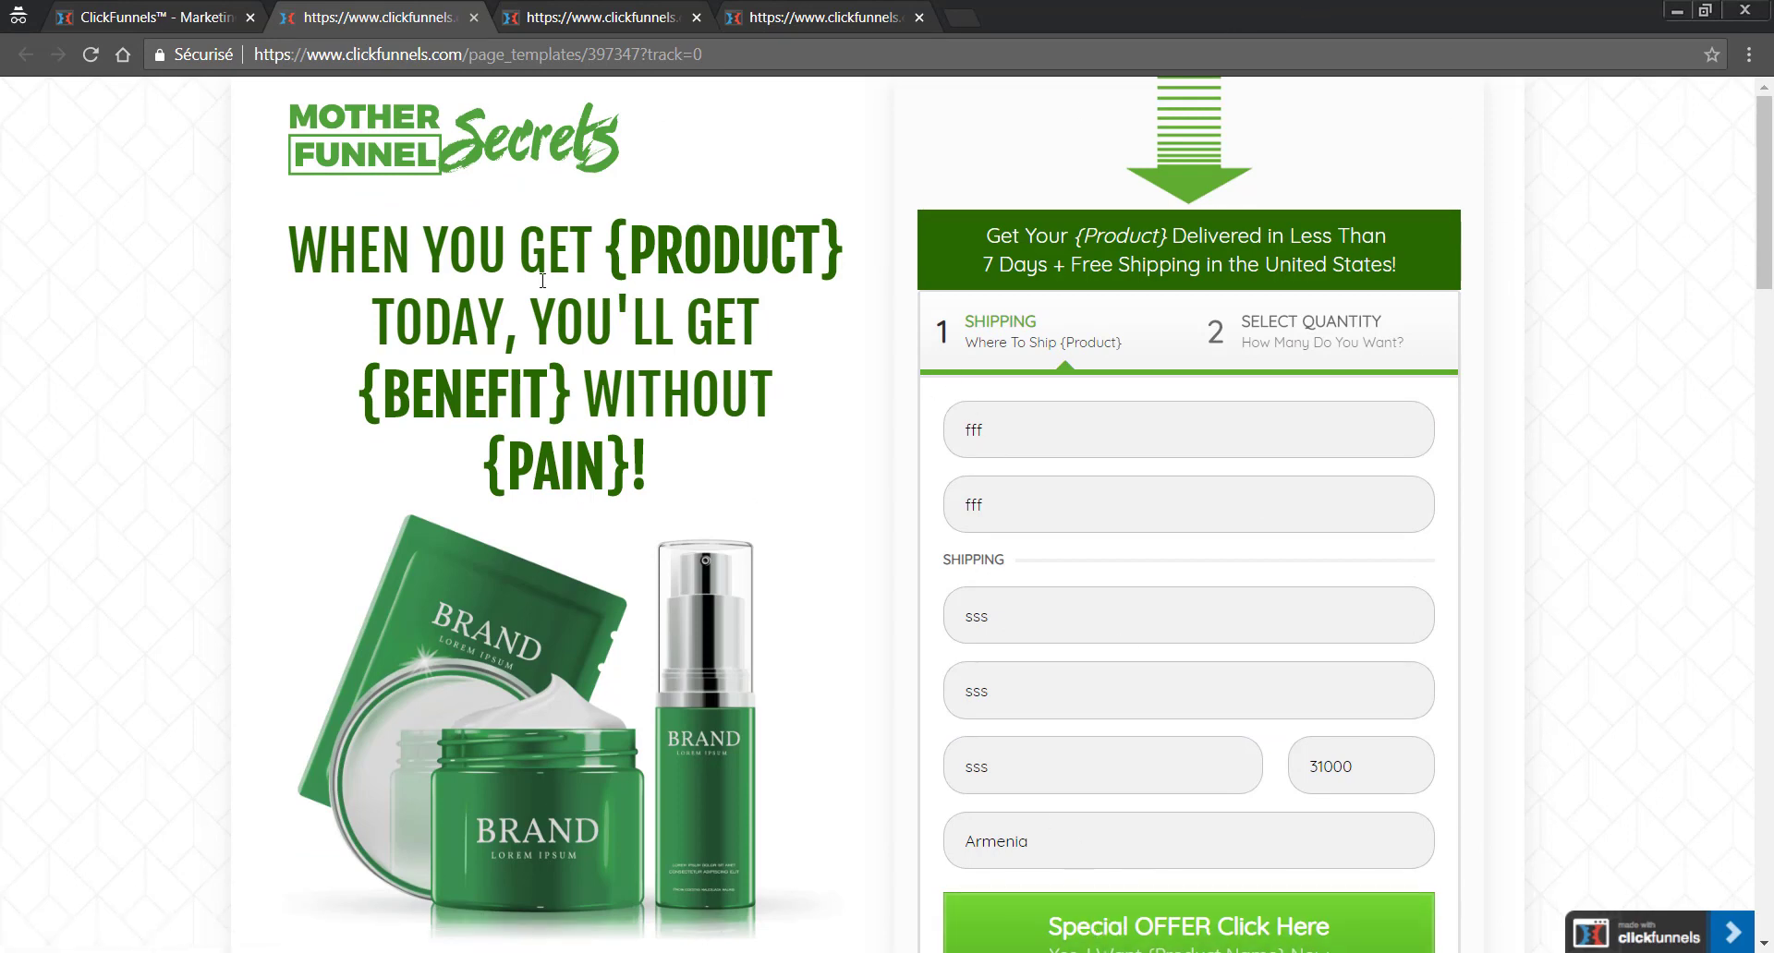
Close all open template previews, rechecking the Order Recap layout, and return to the Order Form template list
{"action": "left_click", "coordinate": [472, 17]}
{"action": "left_click", "coordinate": [462, 18]}
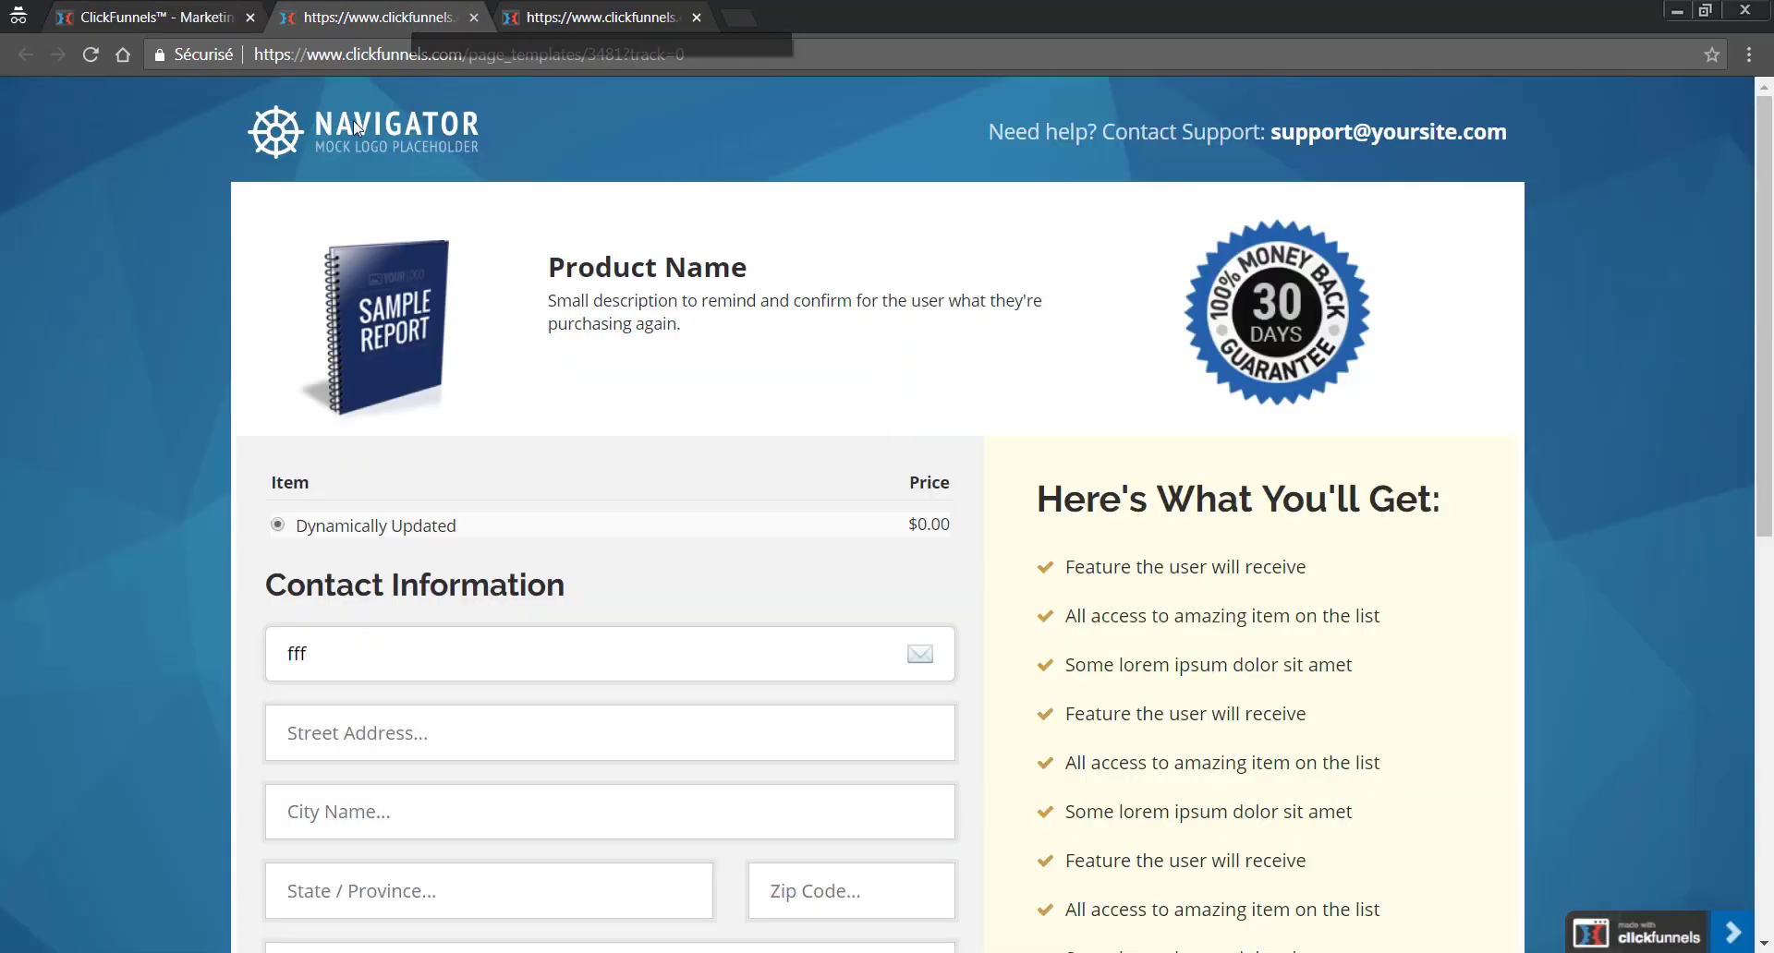
{"action": "scroll", "coordinate": [1405, 277], "scroll_direction": "down", "scroll_amount": 5}
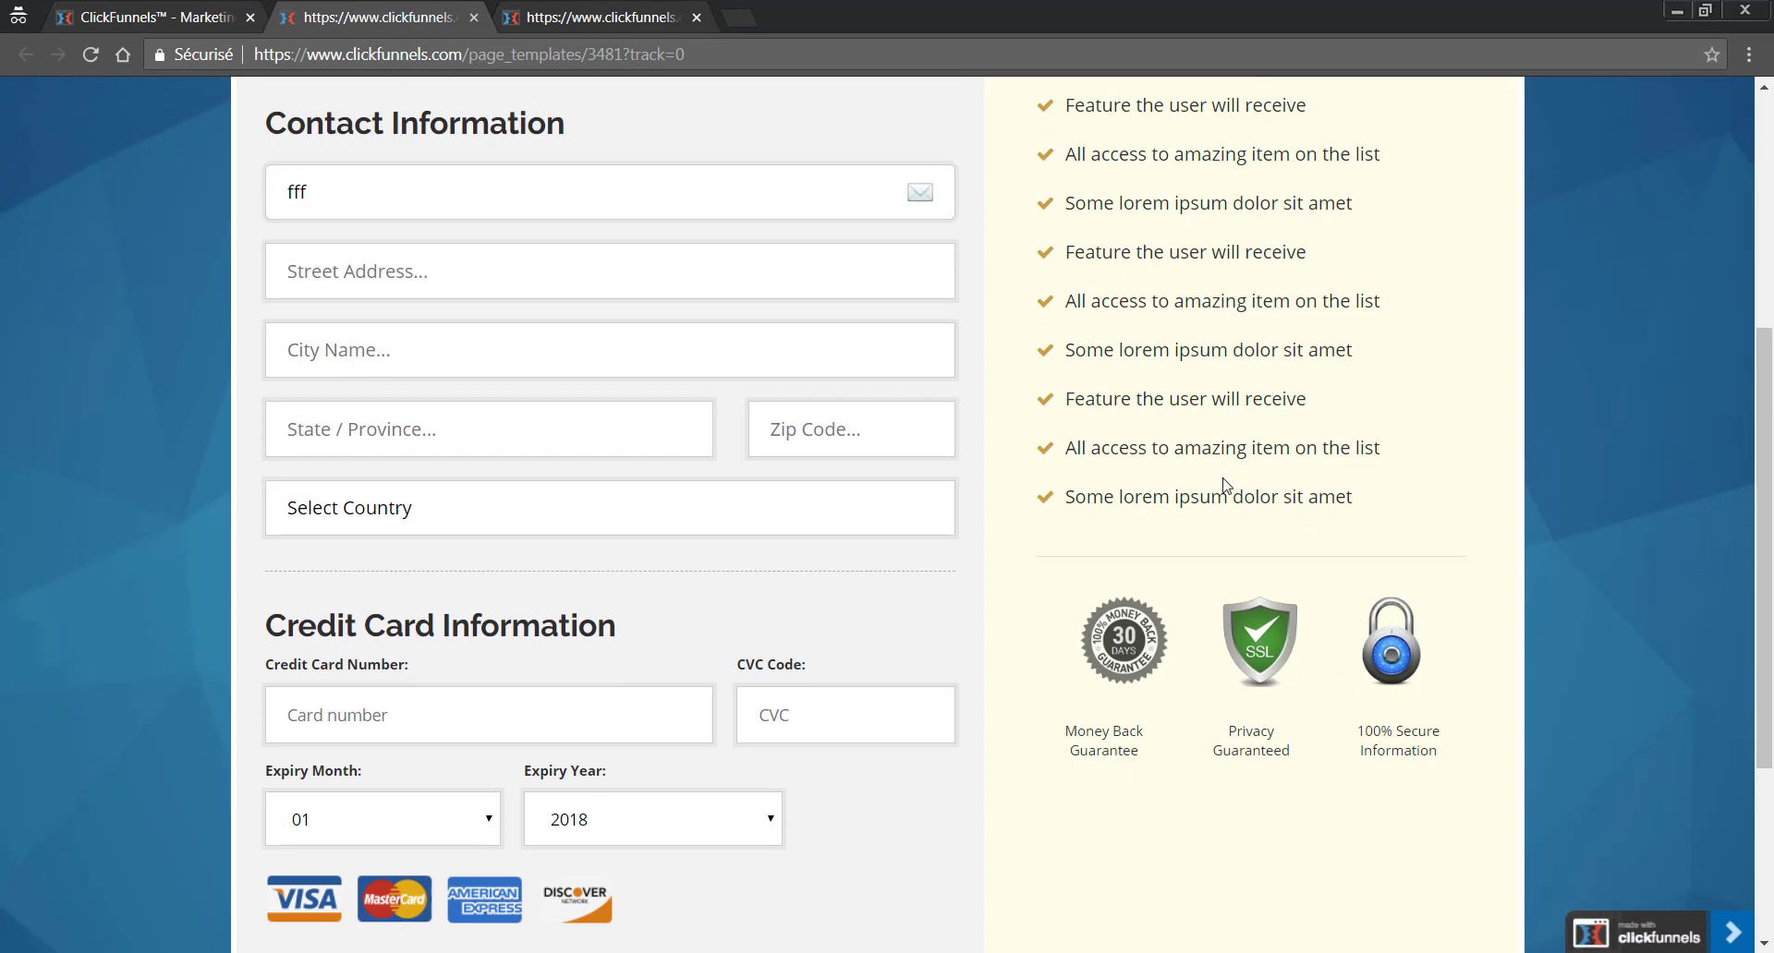
{"action": "scroll", "coordinate": [1224, 485], "scroll_direction": "up", "scroll_amount": 5}
{"action": "left_click", "coordinate": [473, 17]}
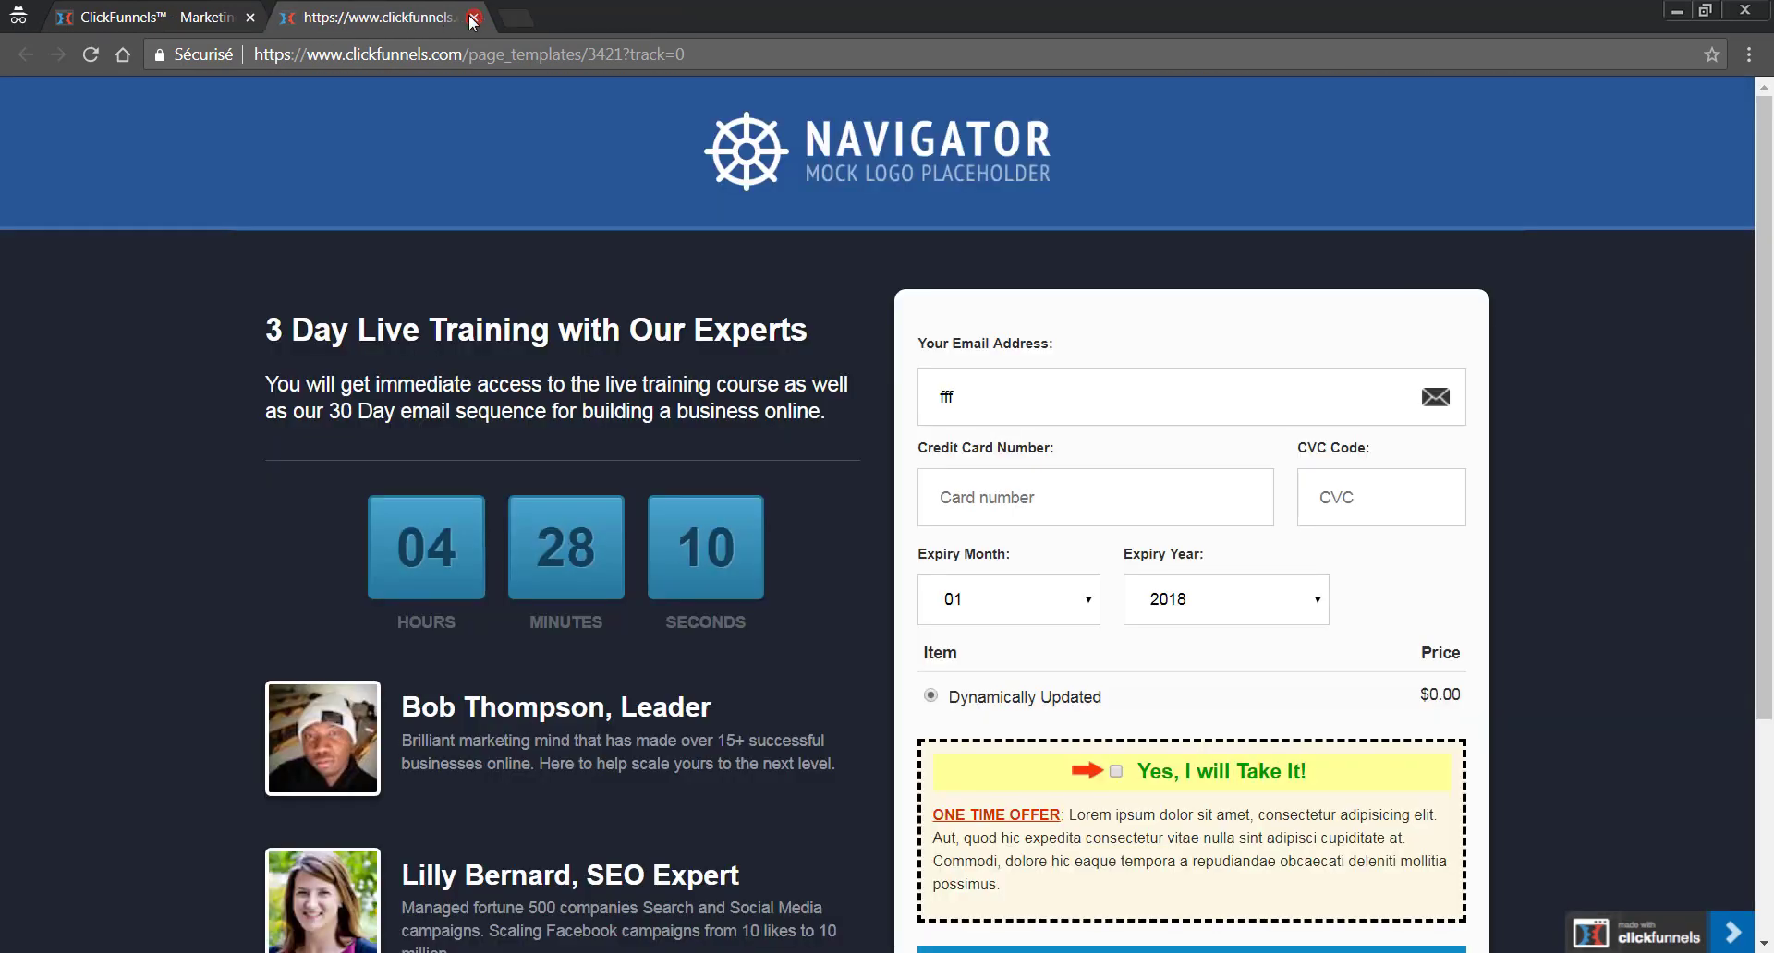
{"action": "left_click", "coordinate": [473, 17]}
{"action": "scroll", "coordinate": [730, 555], "scroll_direction": "up", "scroll_amount": 3}
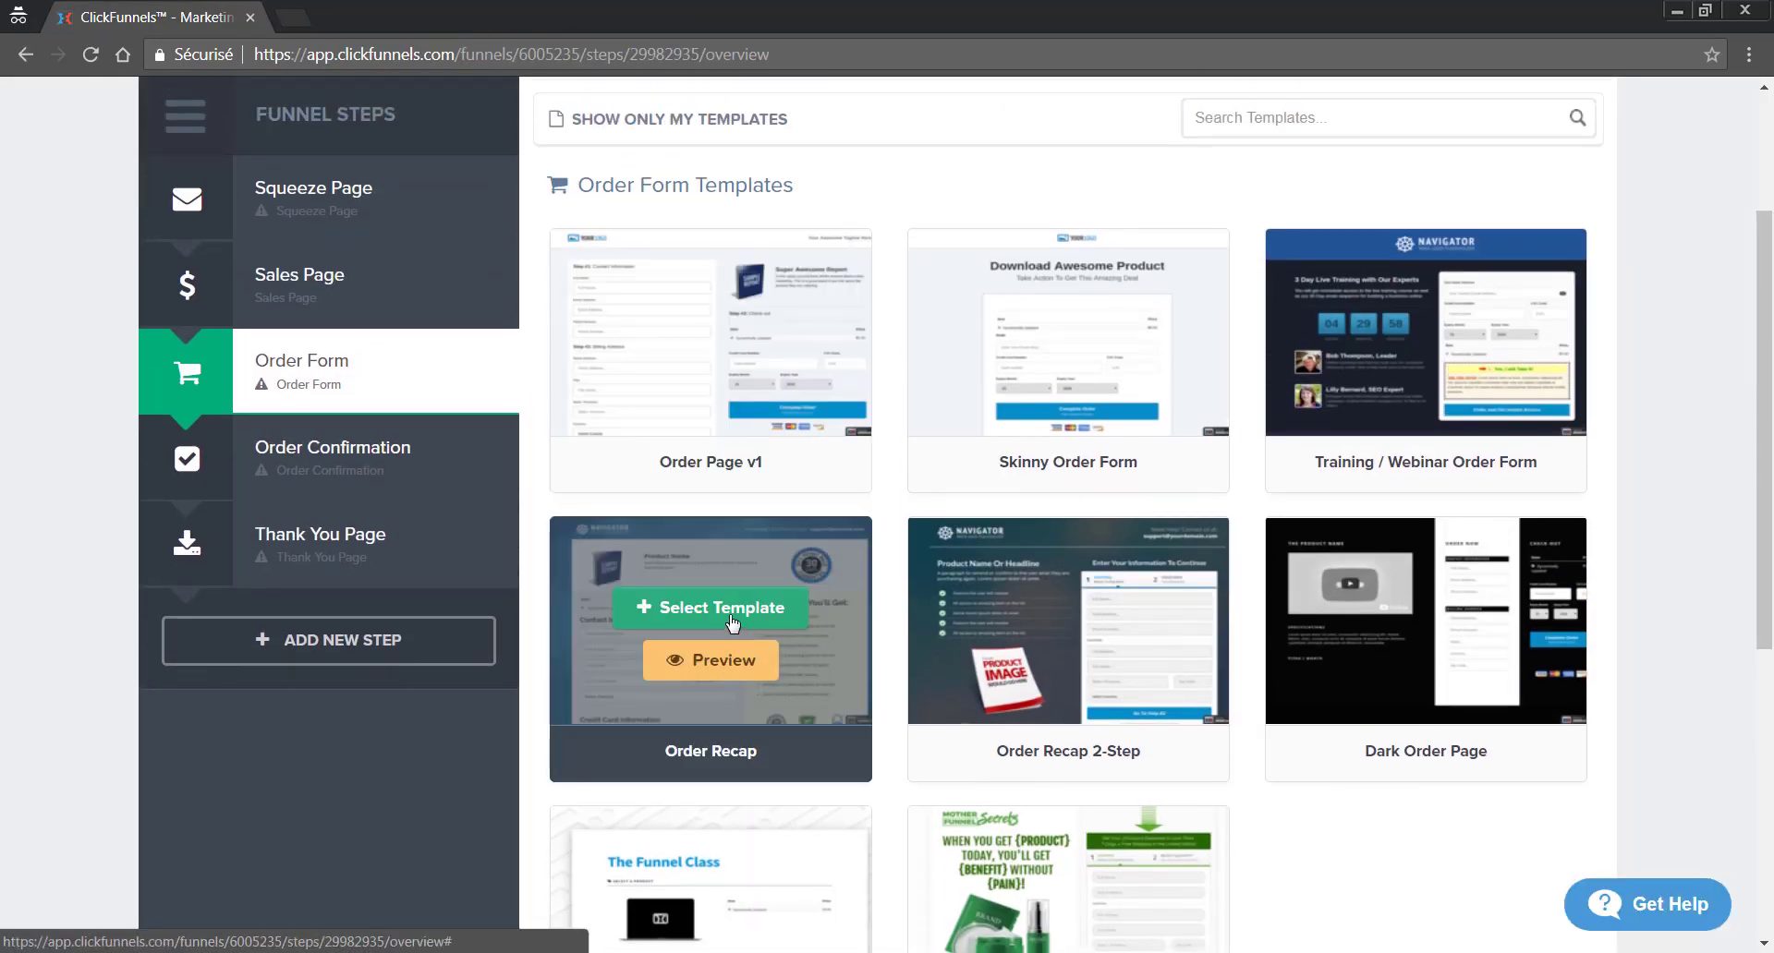
Apply the Order Recap template to the Order Form step and open the new page for editing
{"action": "left_click", "coordinate": [722, 608]}
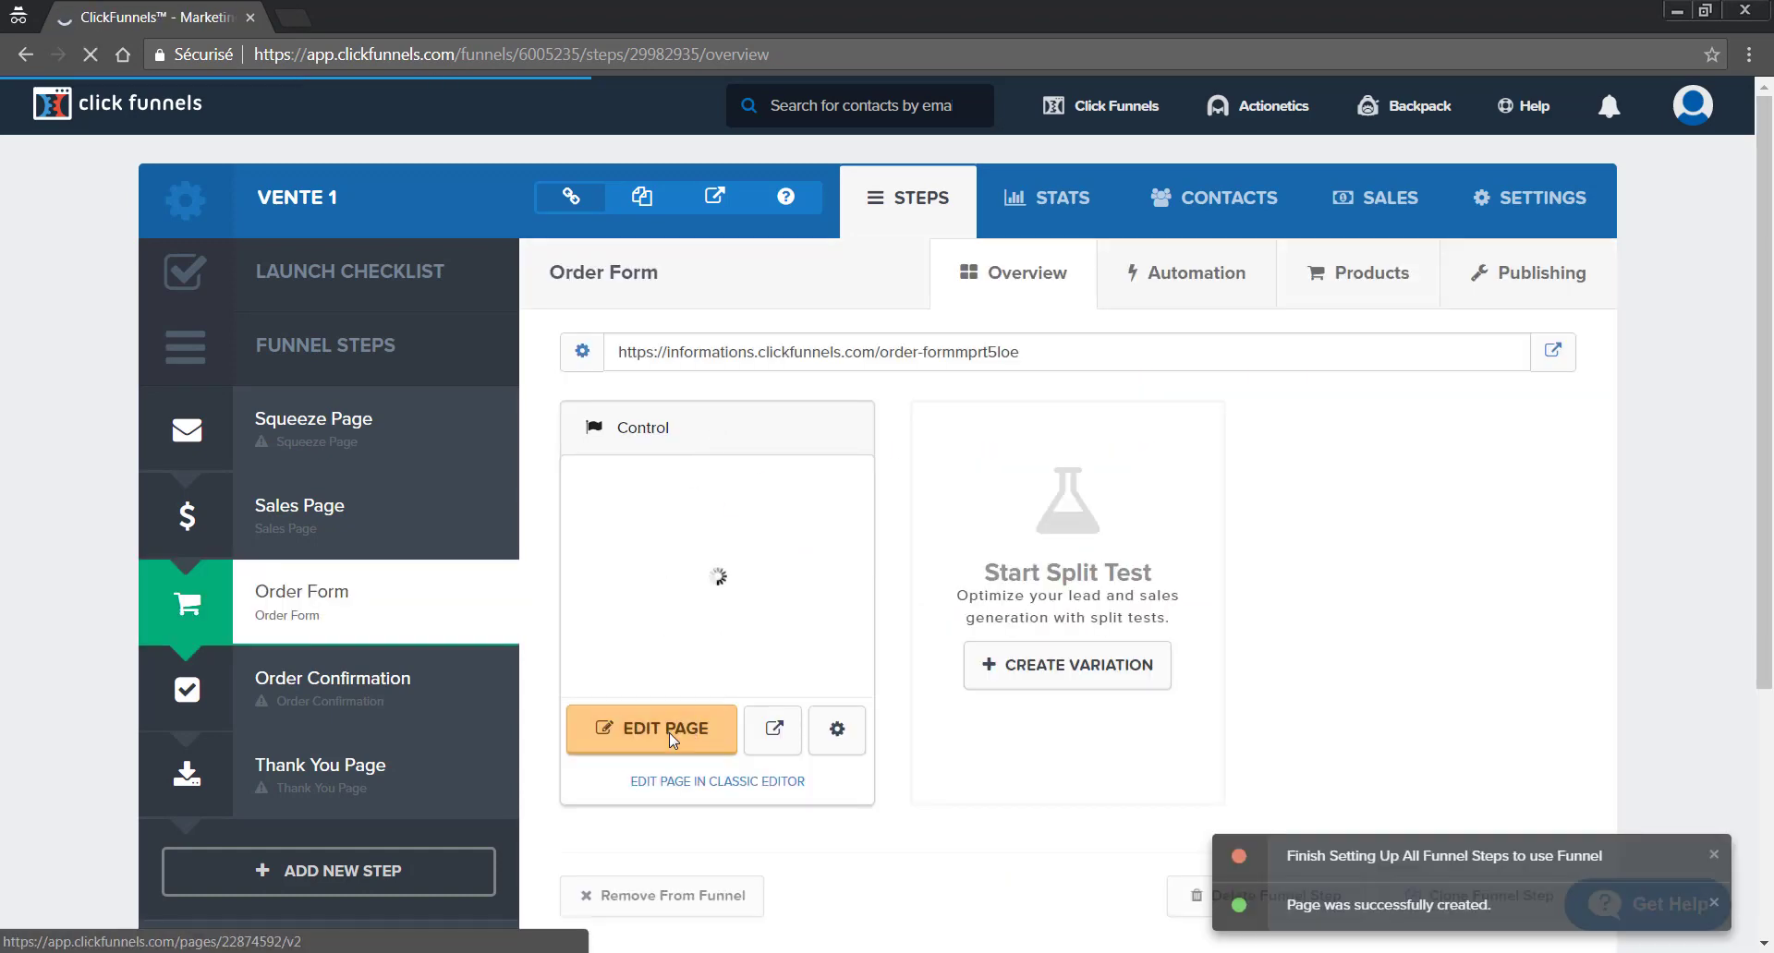
{"action": "left_click", "coordinate": [669, 734]}
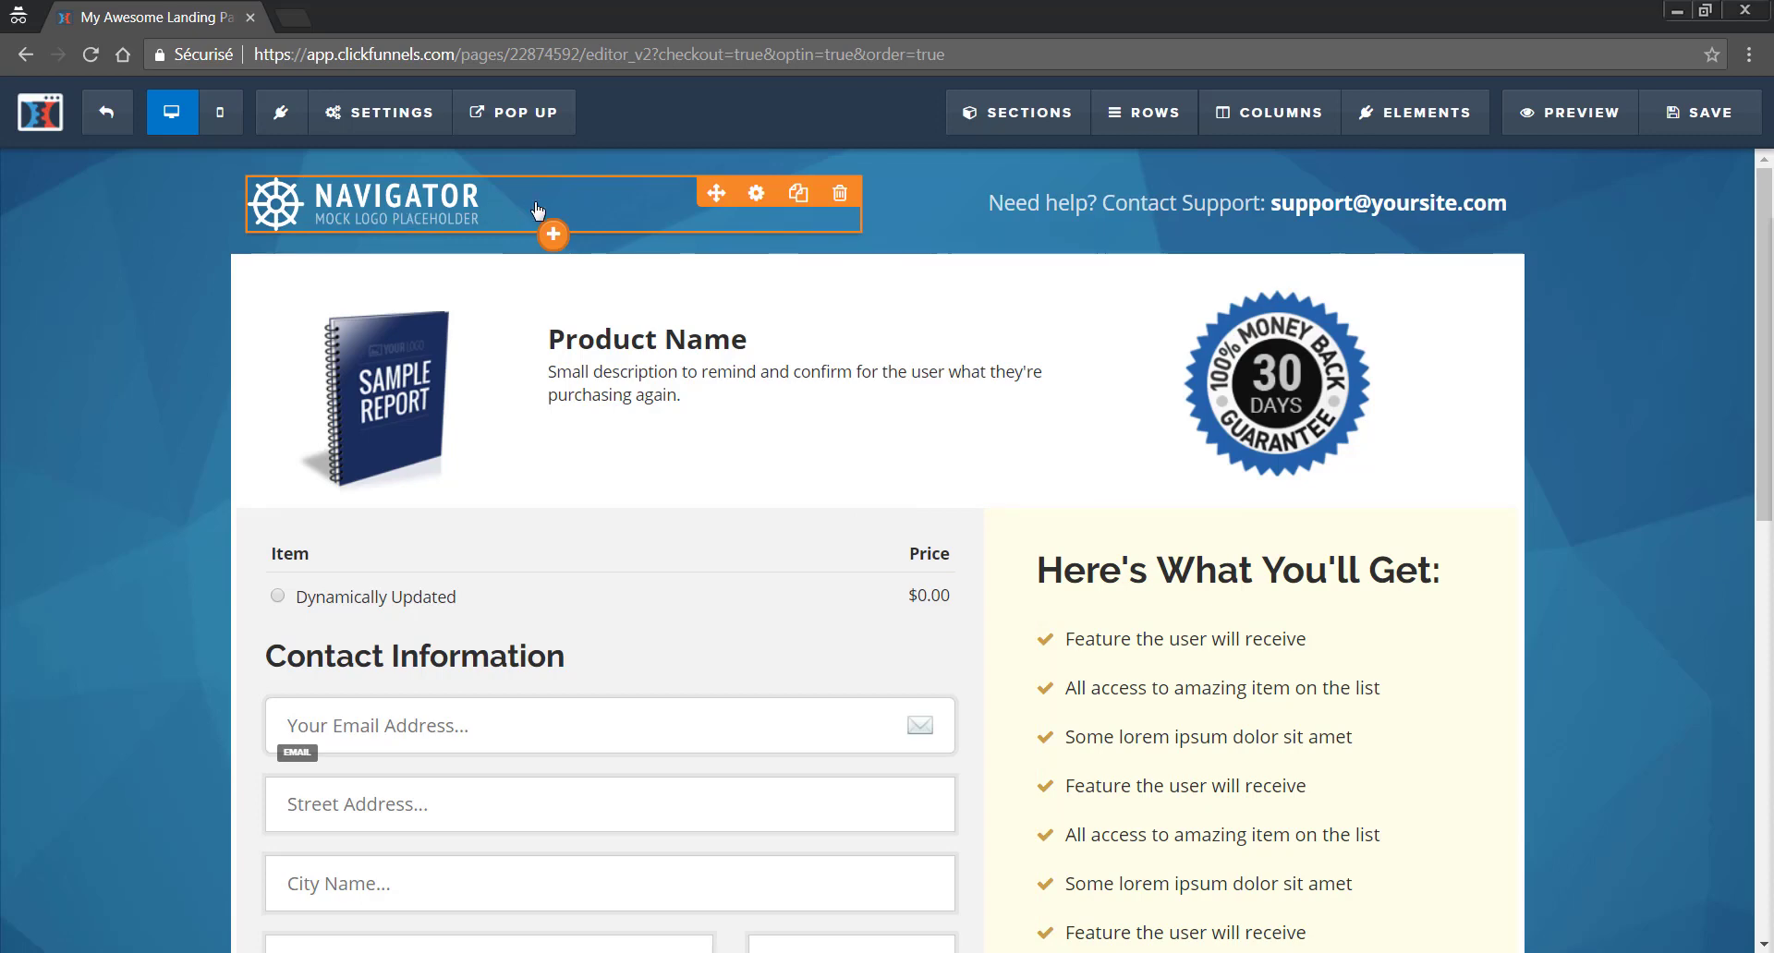
Delete the Navigator placeholder logo from the page header and browse the elements available for its empty column
{"action": "left_click", "coordinate": [838, 193]}
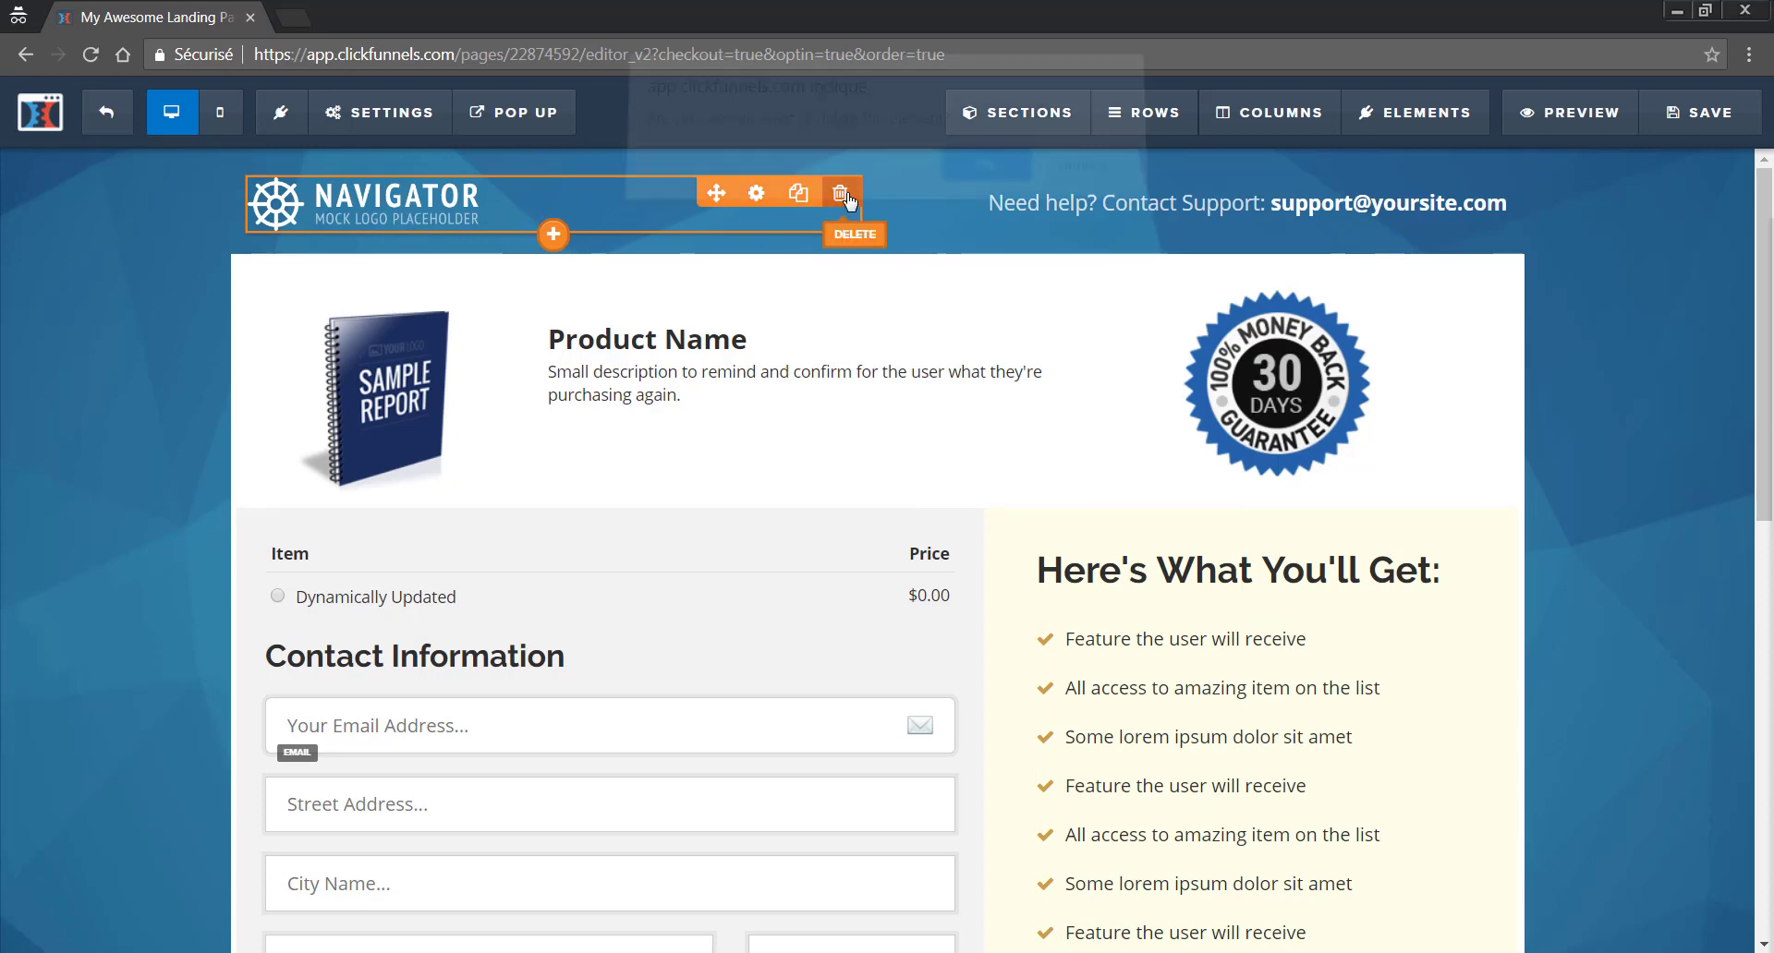
{"action": "left_click", "coordinate": [953, 200]}
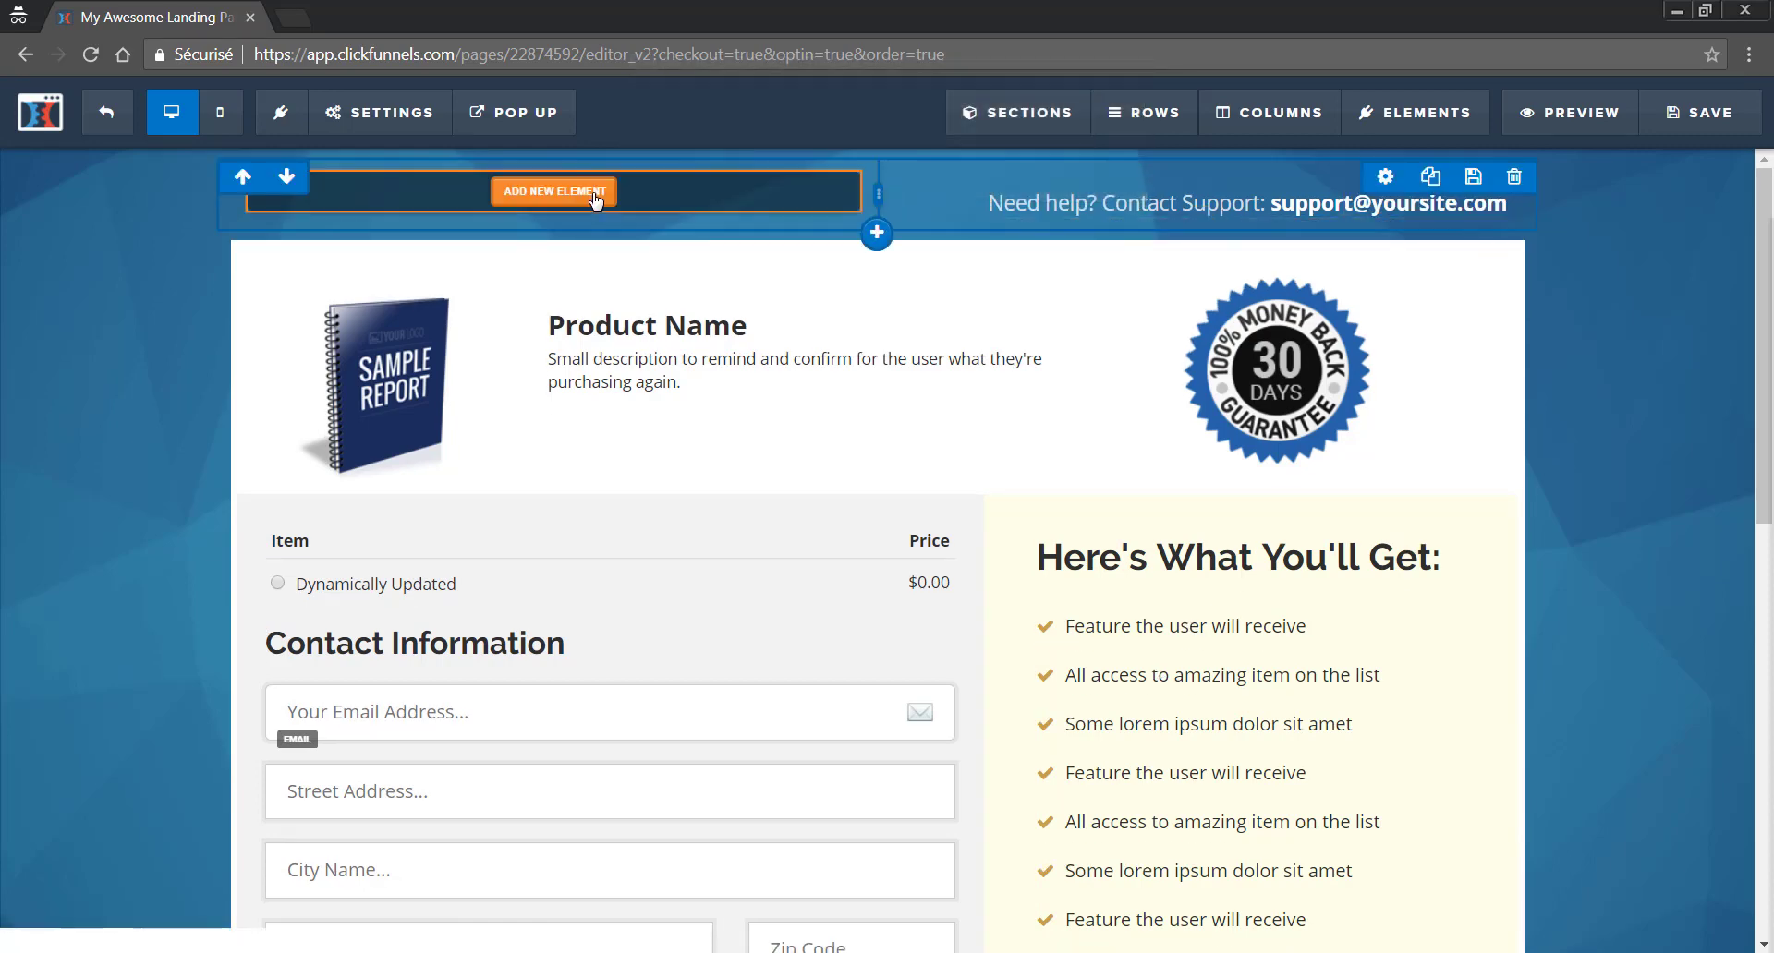
{"action": "left_click", "coordinate": [592, 195]}
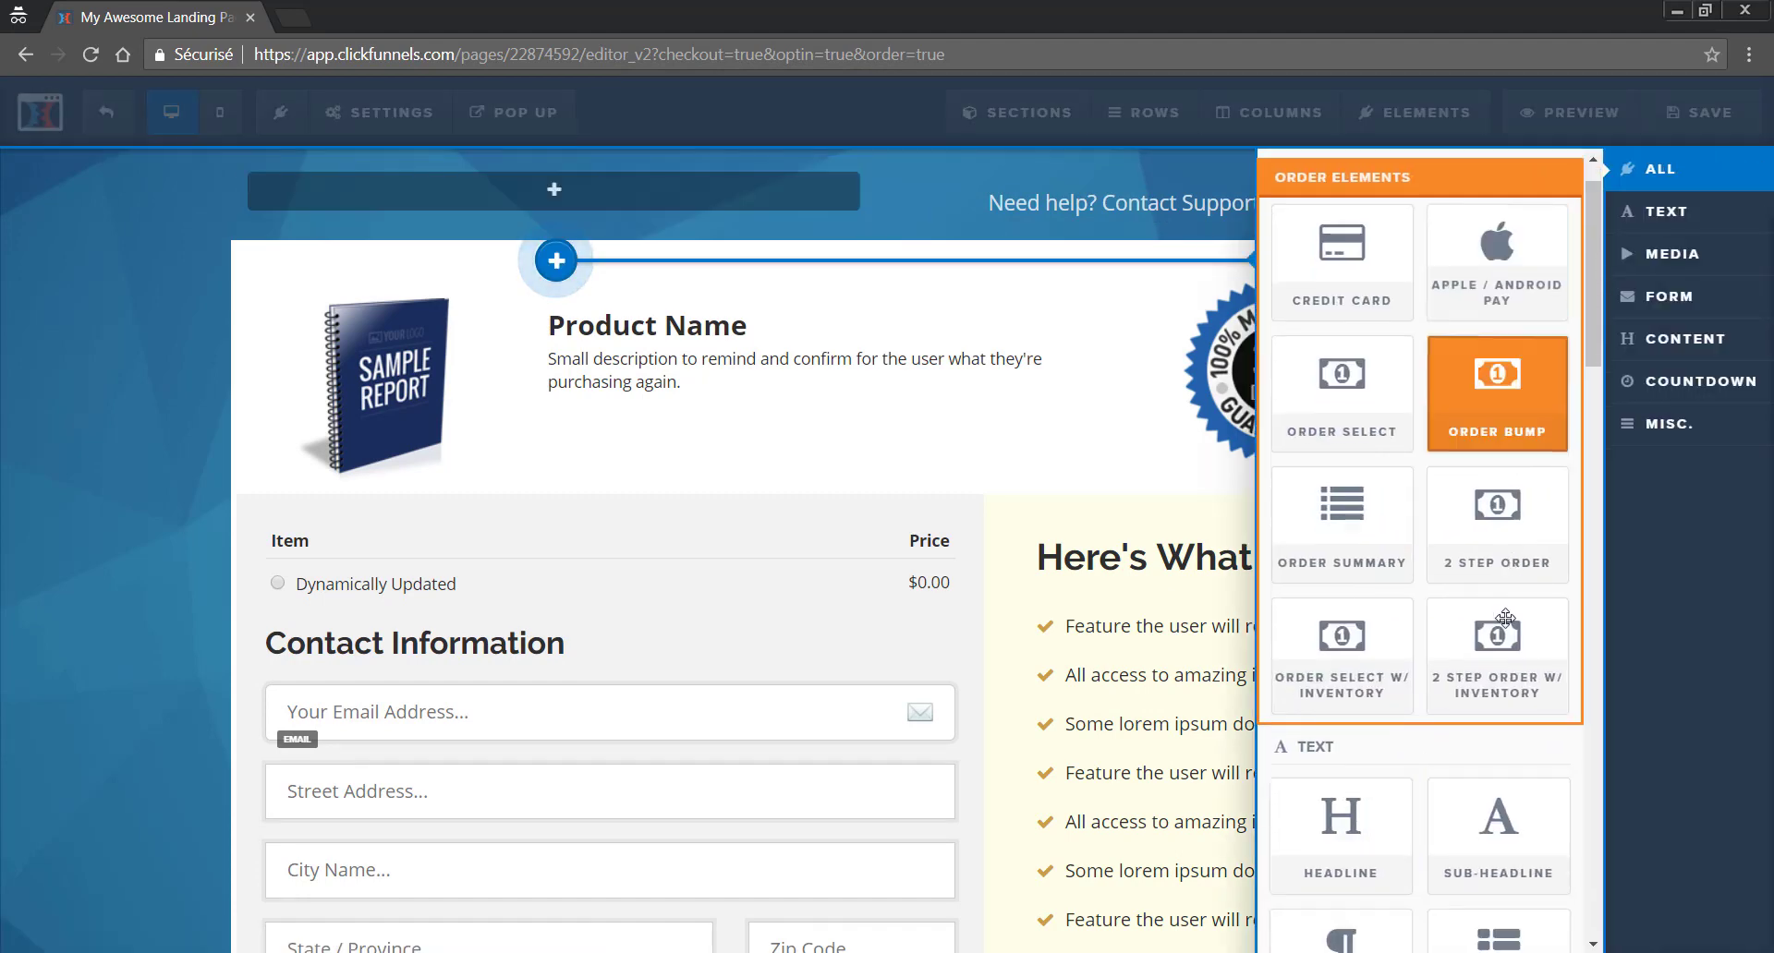
{"action": "scroll", "coordinate": [1564, 384], "scroll_direction": "down", "scroll_amount": 15}
{"action": "scroll", "coordinate": [1469, 259], "scroll_direction": "up", "scroll_amount": 15}
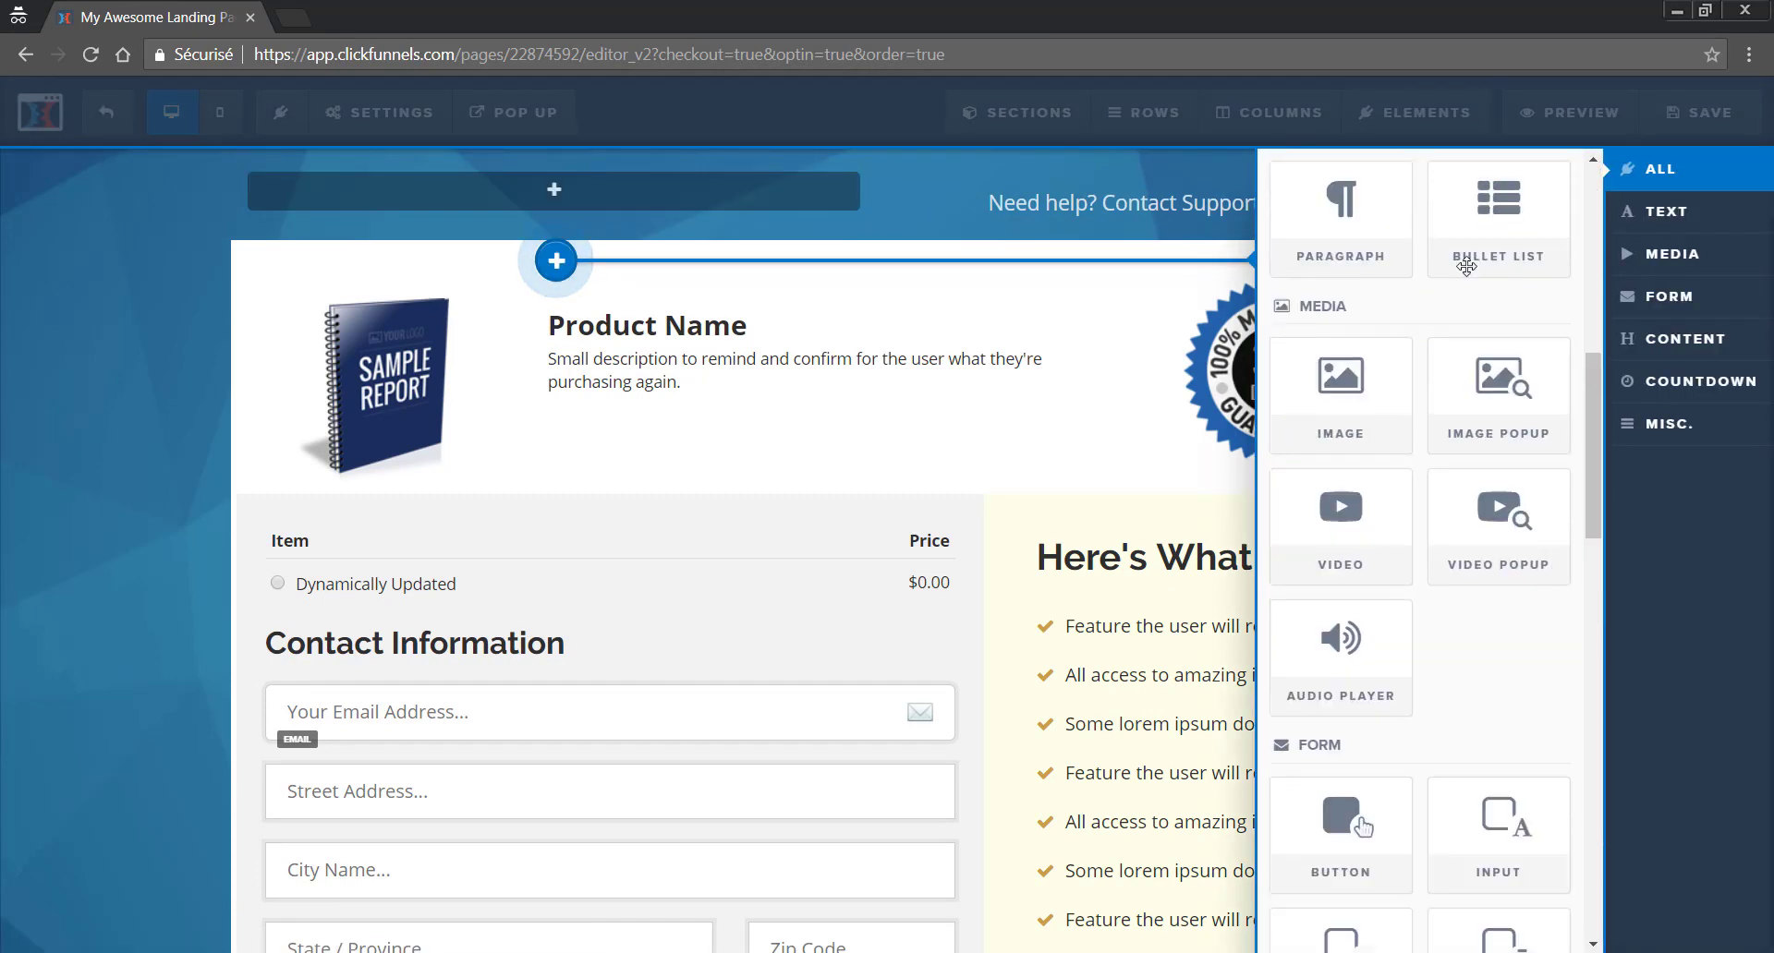
{"action": "left_click", "coordinate": [856, 231]}
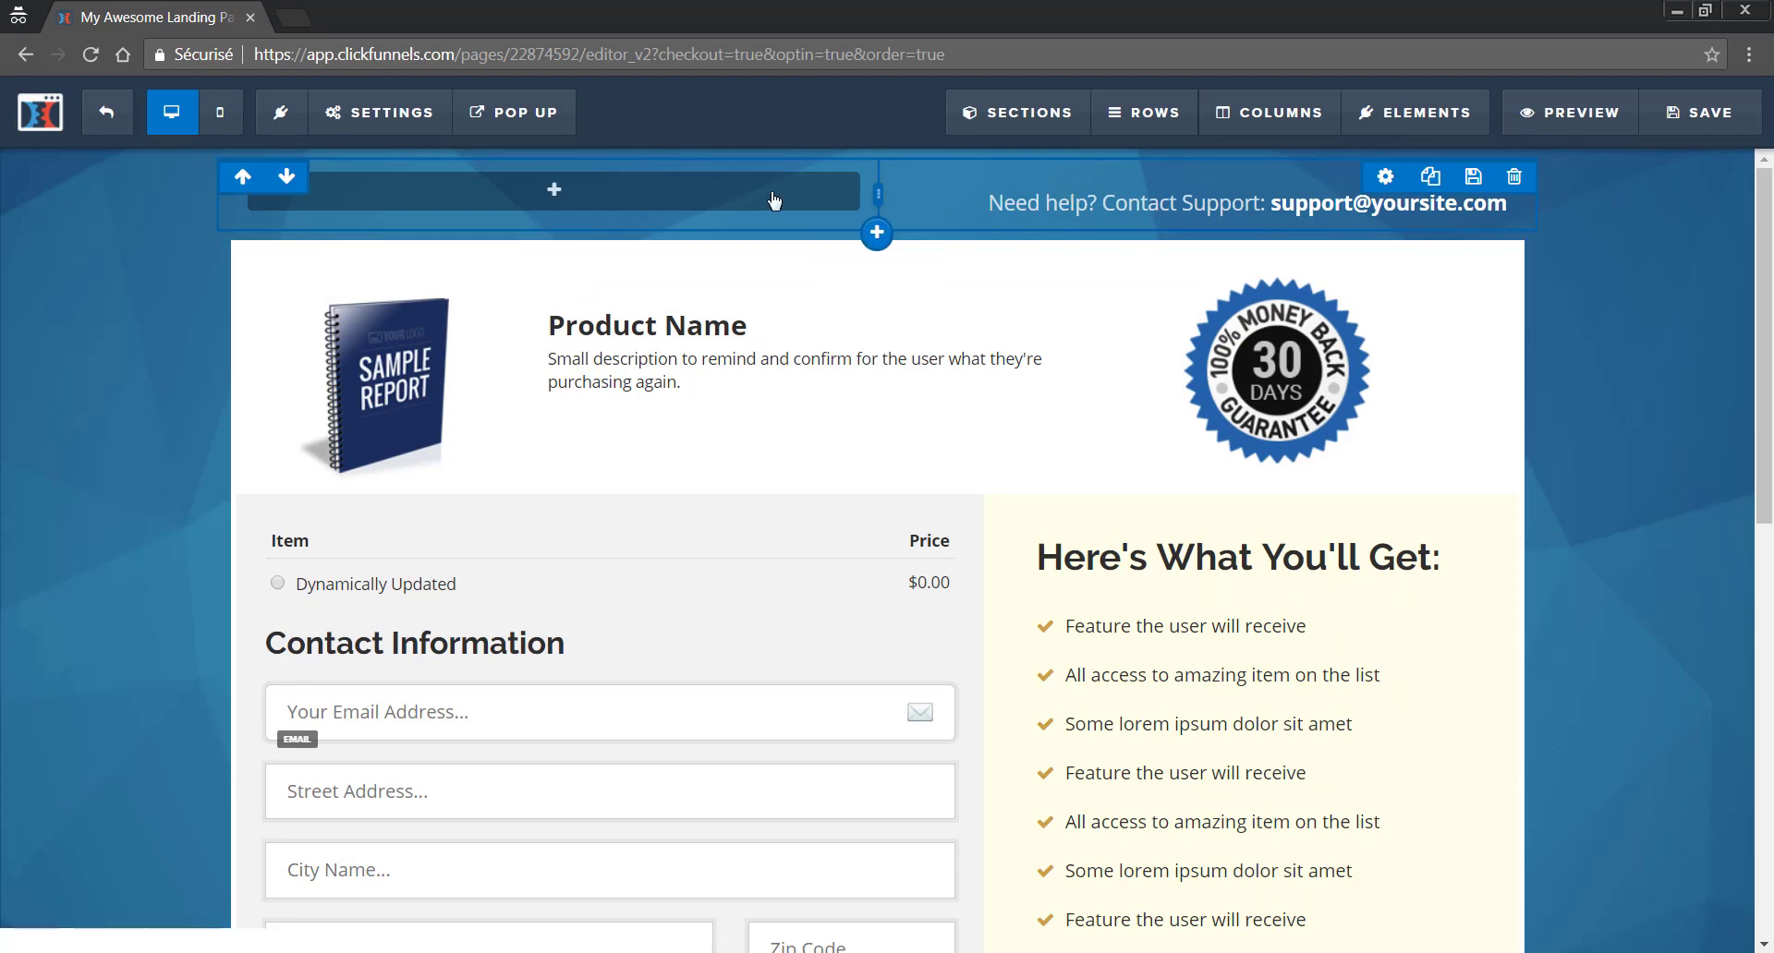
Replace the header's "Need help? Contact Support" wording with "BESOIN D'AIDE ?", keeping the support address after it
{"action": "left_click", "coordinate": [1191, 203]}
{"action": "left_click_drag", "start_coordinate": [1260, 204], "coordinate": [1001, 218]}
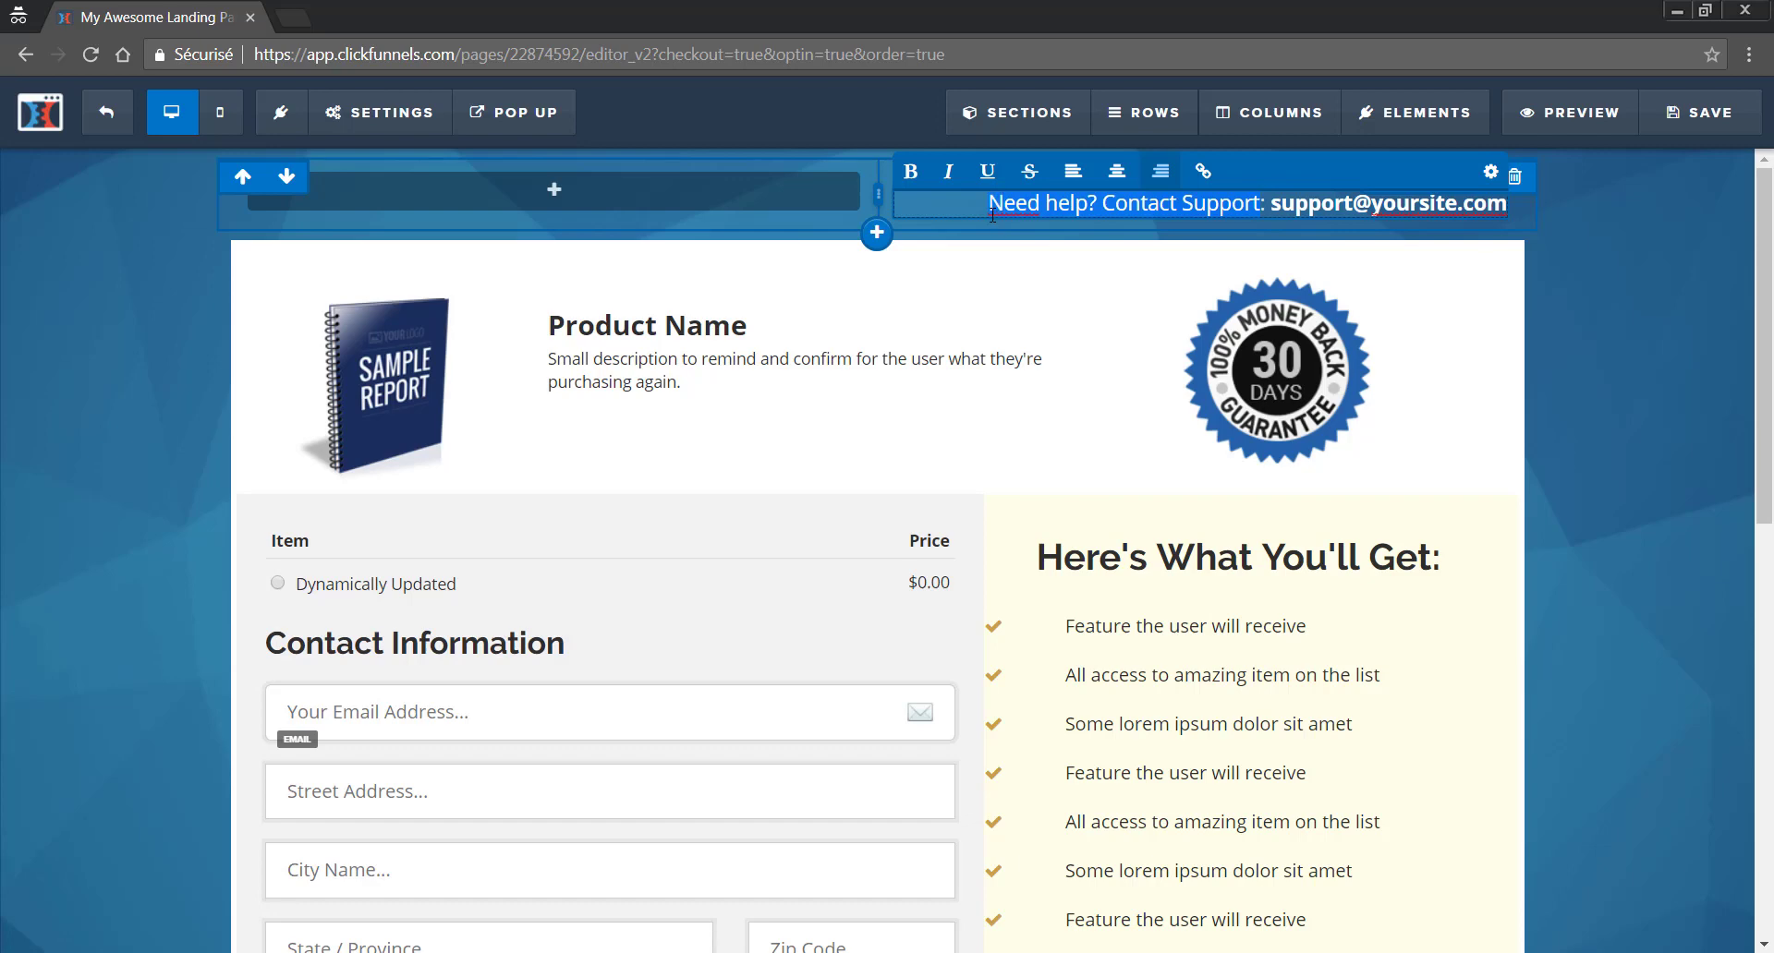
{"action": "type", "text": "B"}
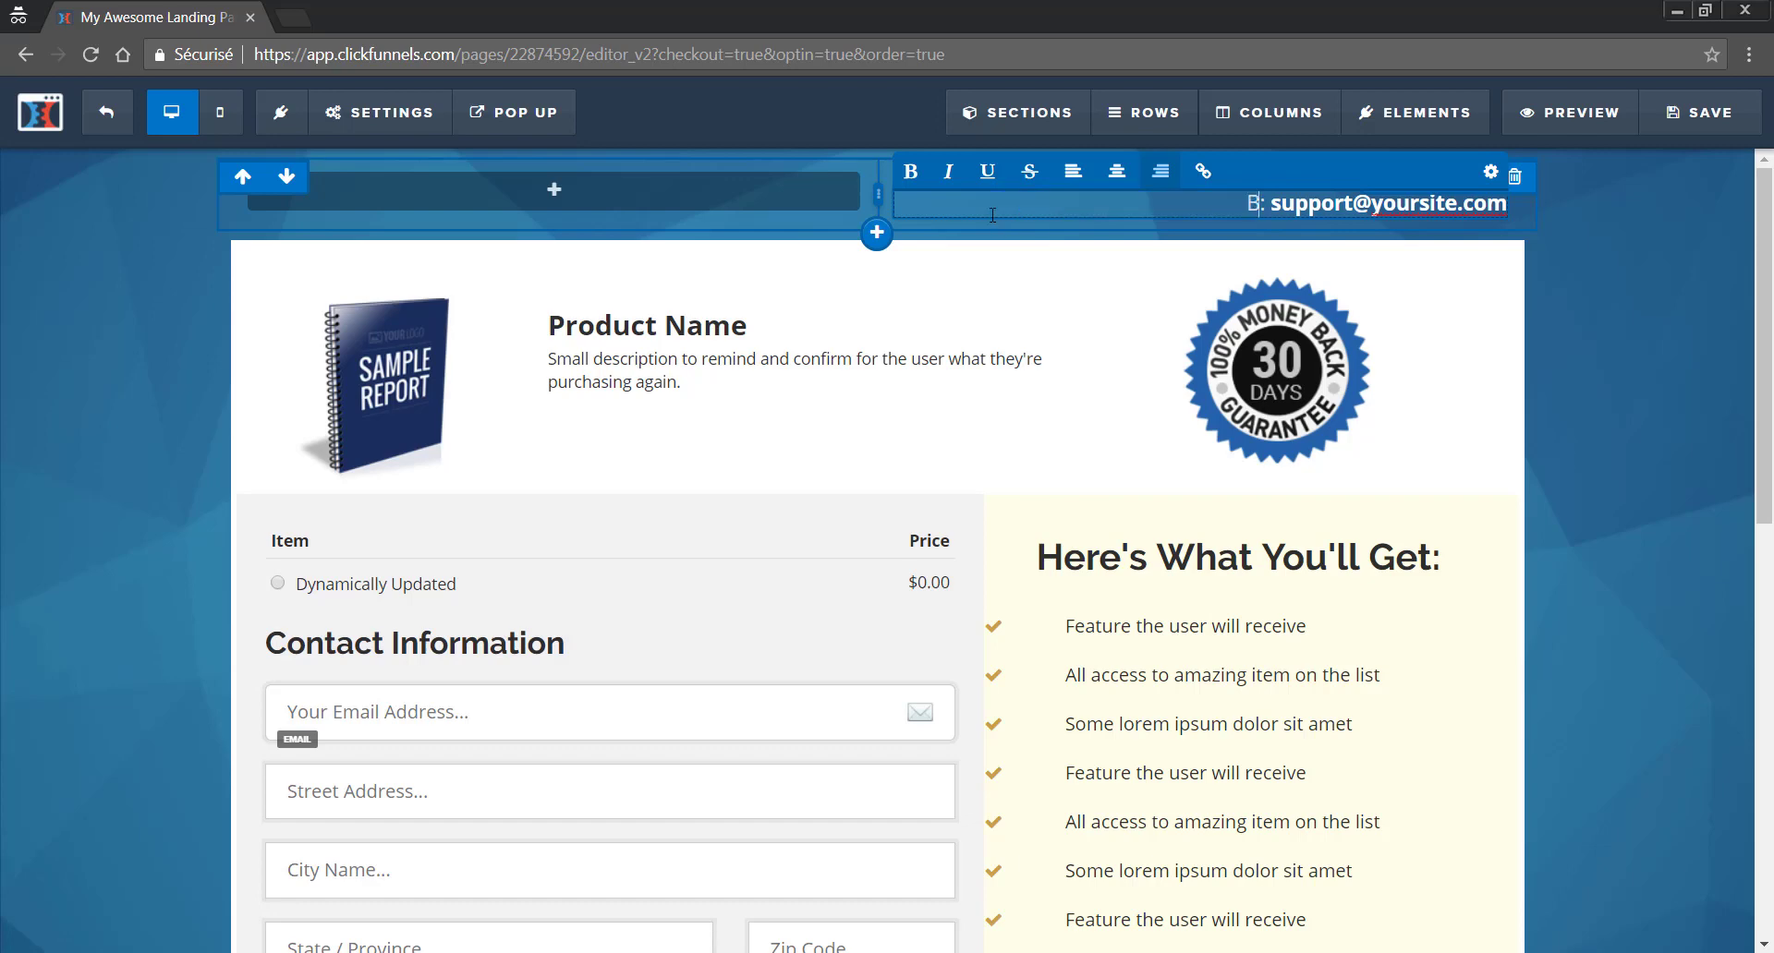
{"action": "type", "text": "ESOIN D'AIDE ?"}
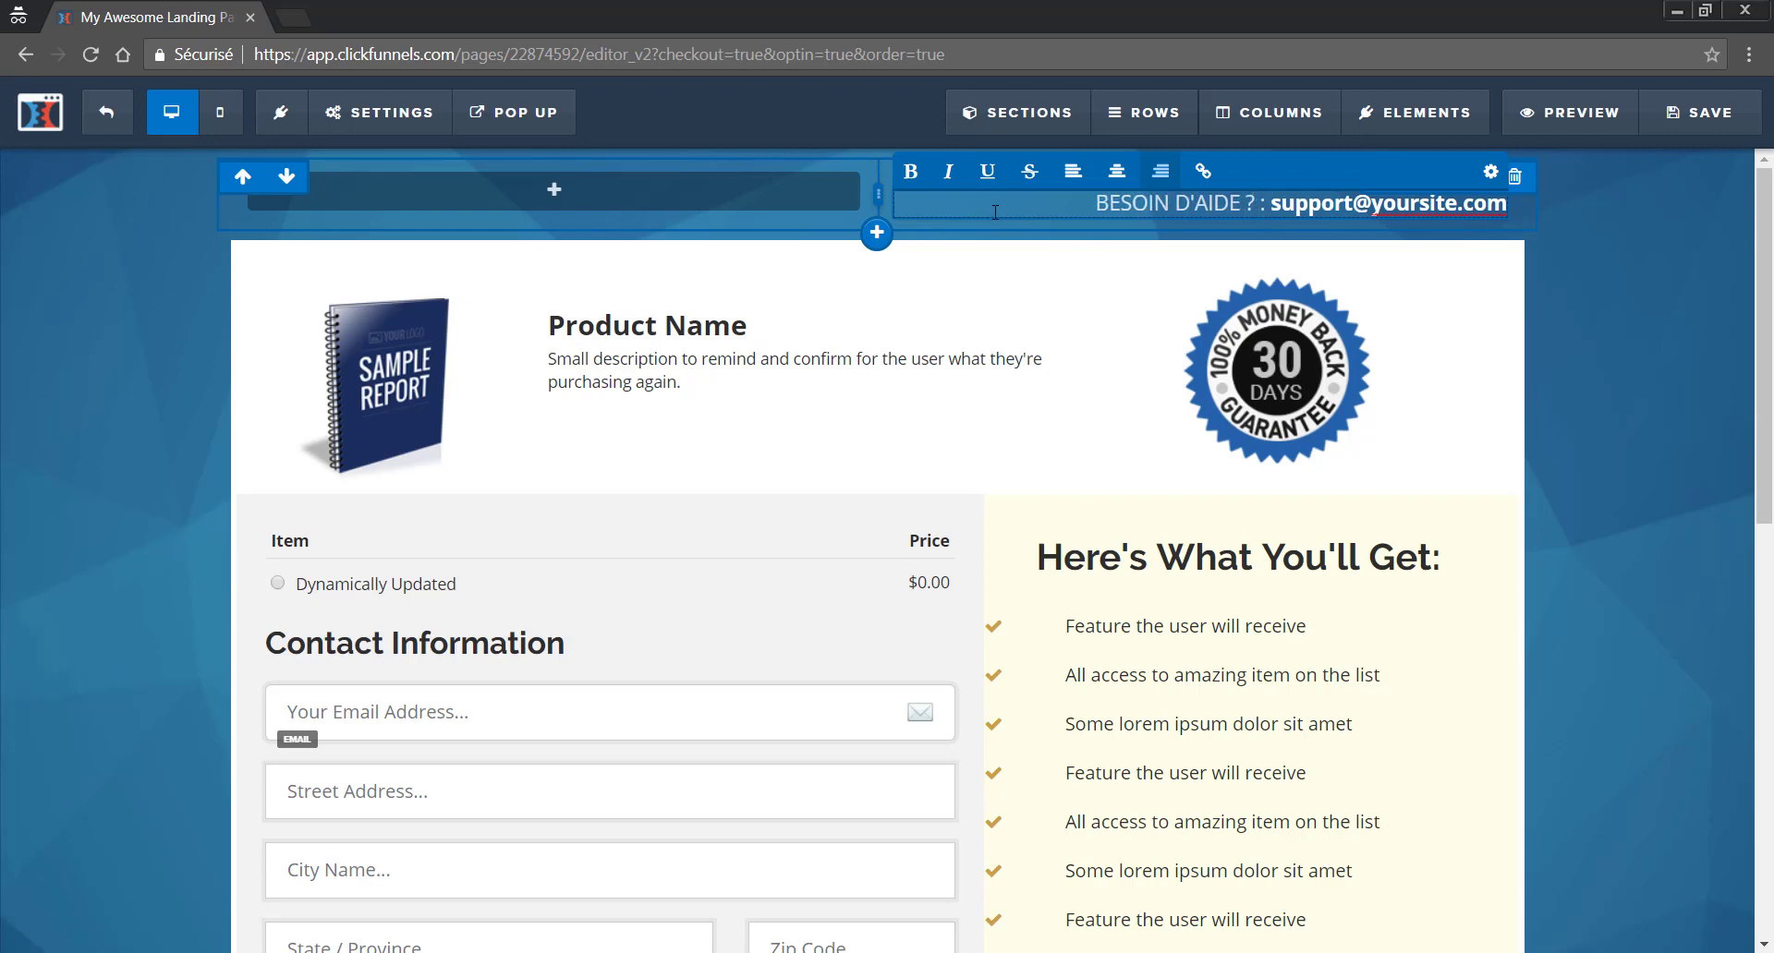
{"action": "left_click", "coordinate": [1574, 317]}
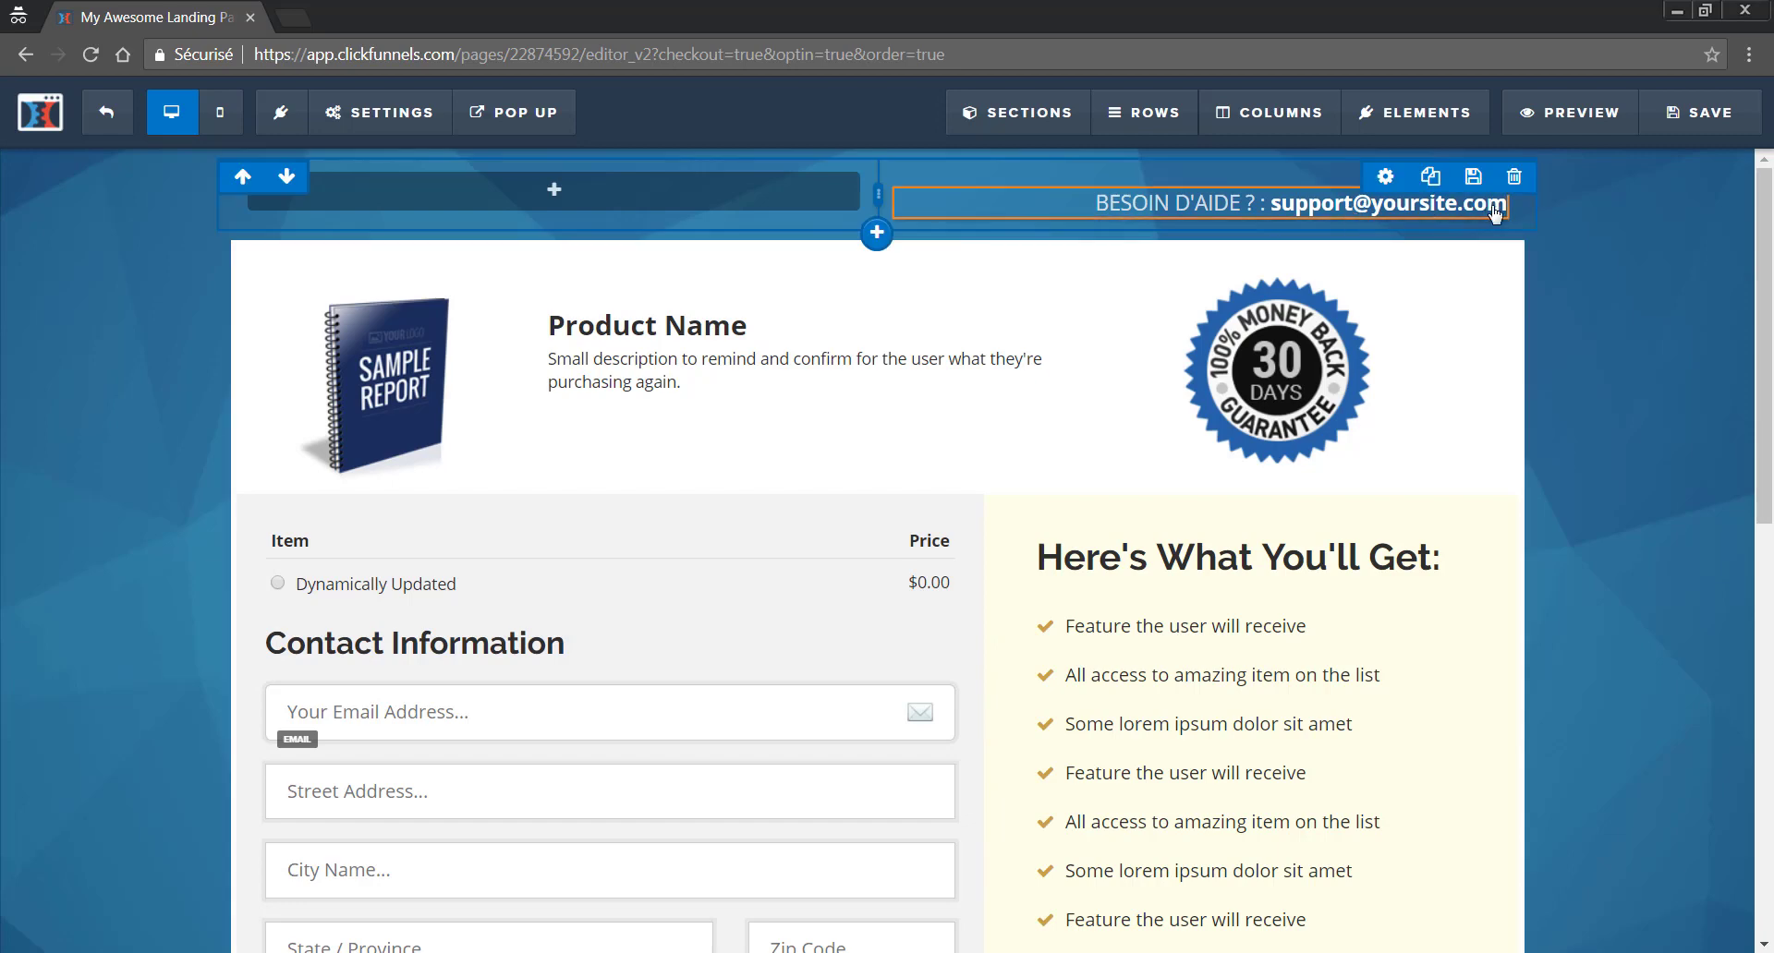
Examine the 30-day guarantee badge's image settings and the image library, and leave the library without choosing an image
{"action": "scroll", "coordinate": [935, 289], "scroll_direction": "down", "scroll_amount": 1}
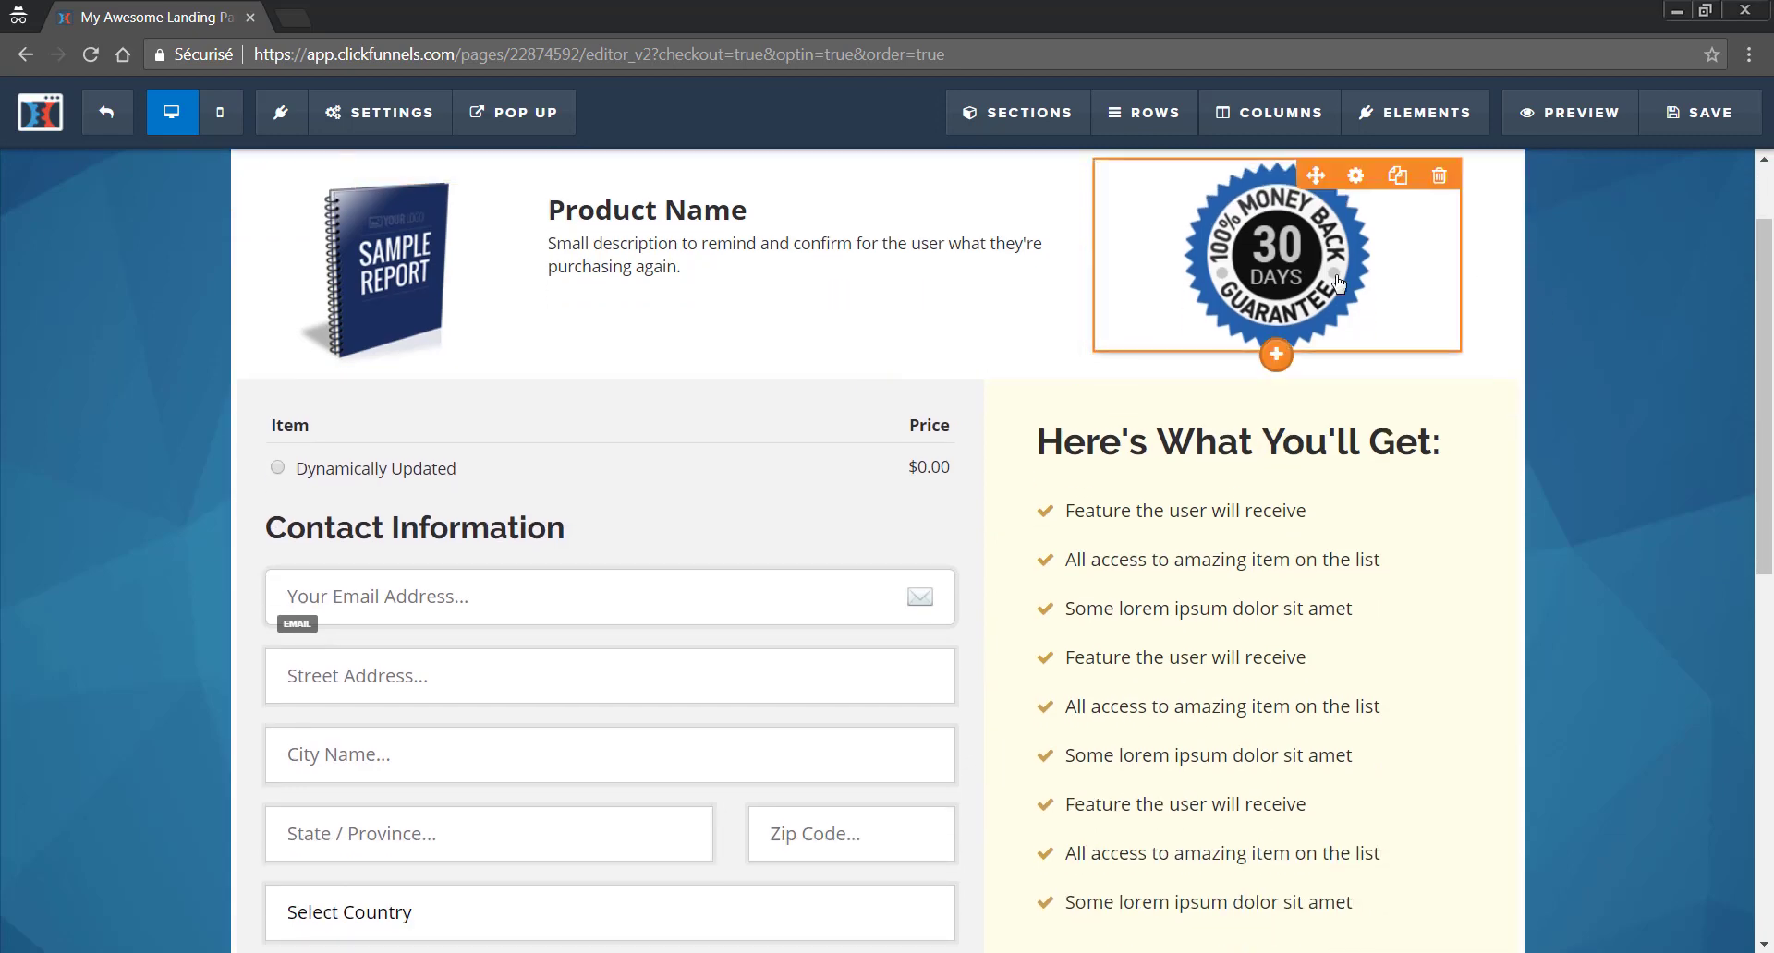
{"action": "scroll", "coordinate": [1294, 370], "scroll_direction": "up", "scroll_amount": 1}
{"action": "left_click", "coordinate": [1330, 386]}
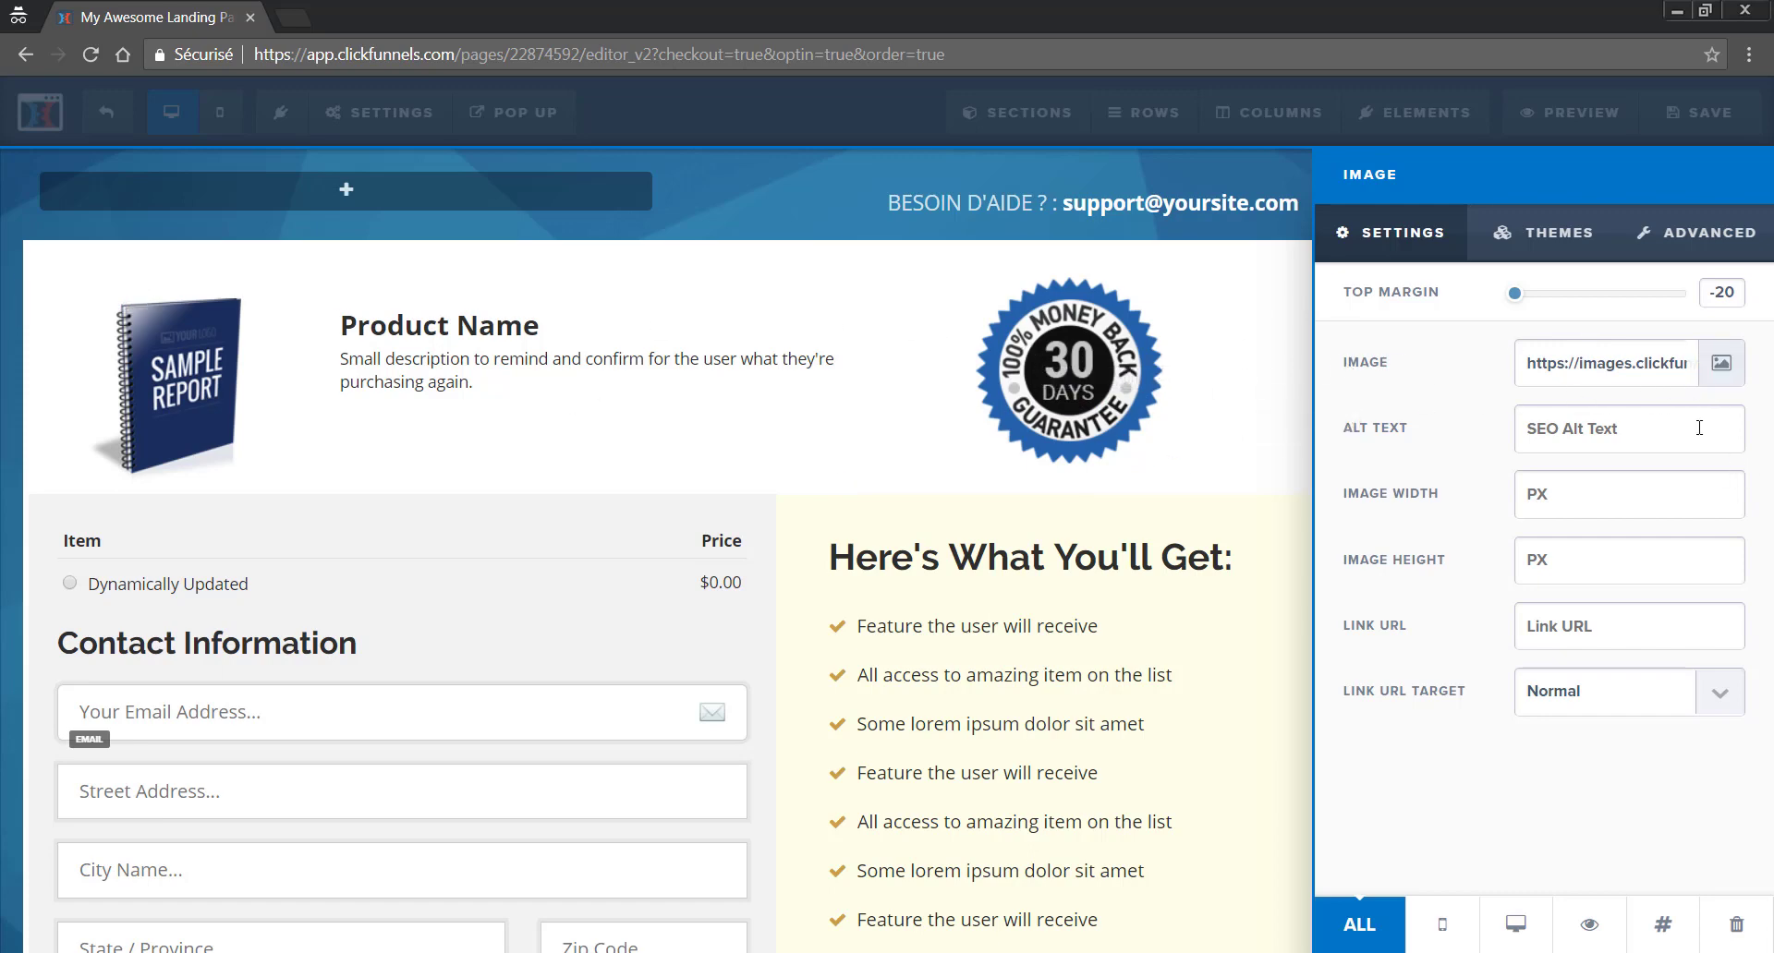
{"action": "left_click", "coordinate": [1720, 362]}
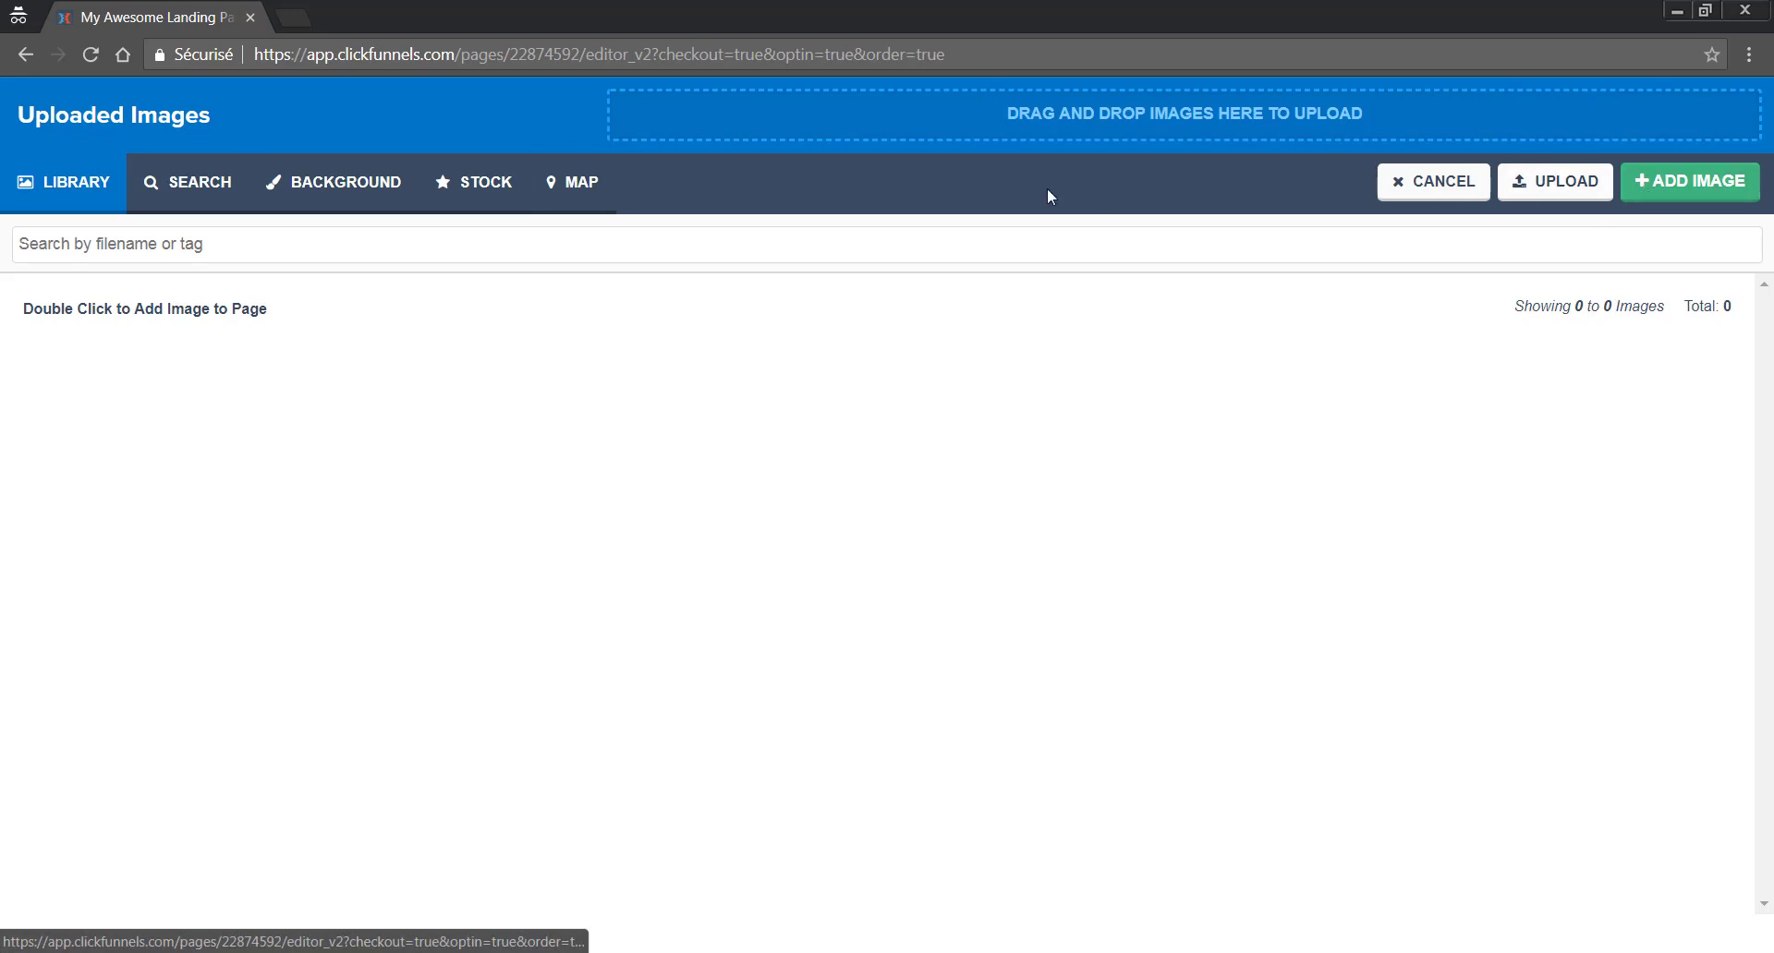
{"action": "left_click", "coordinate": [1429, 183]}
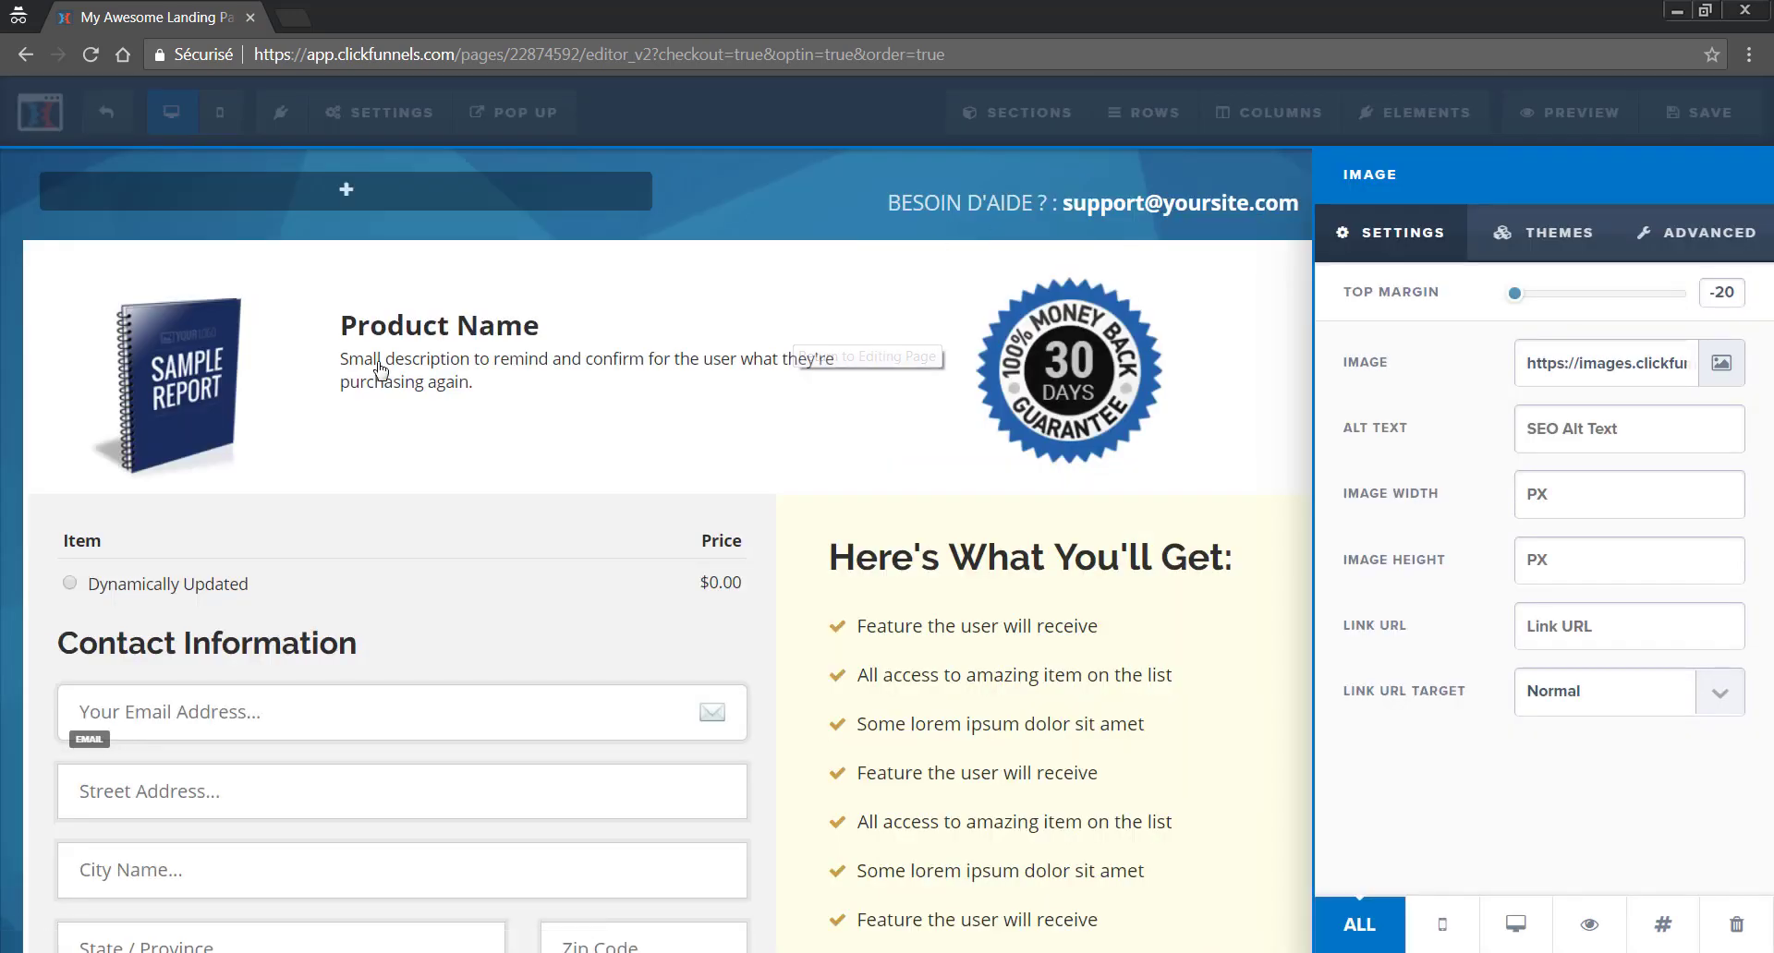
Examine the settings and image source of the product image block beside the product name, and close them
{"action": "left_click", "coordinate": [280, 378]}
{"action": "left_click", "coordinate": [704, 384]}
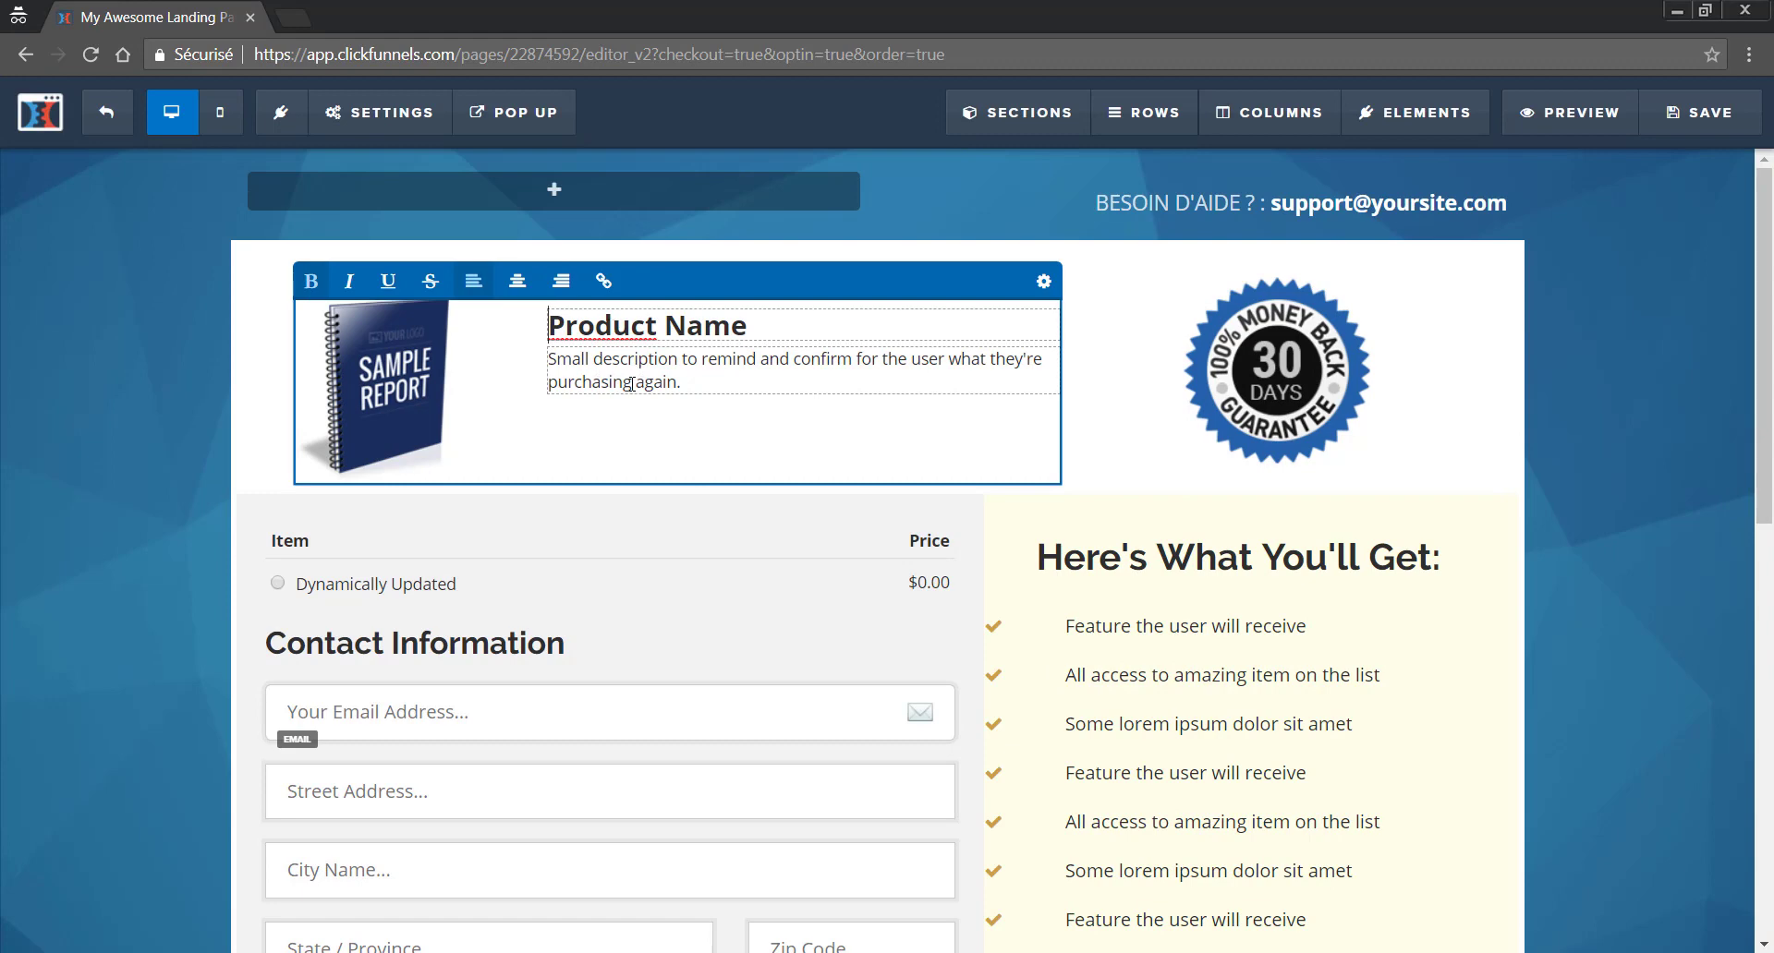
{"action": "left_click", "coordinate": [1043, 282]}
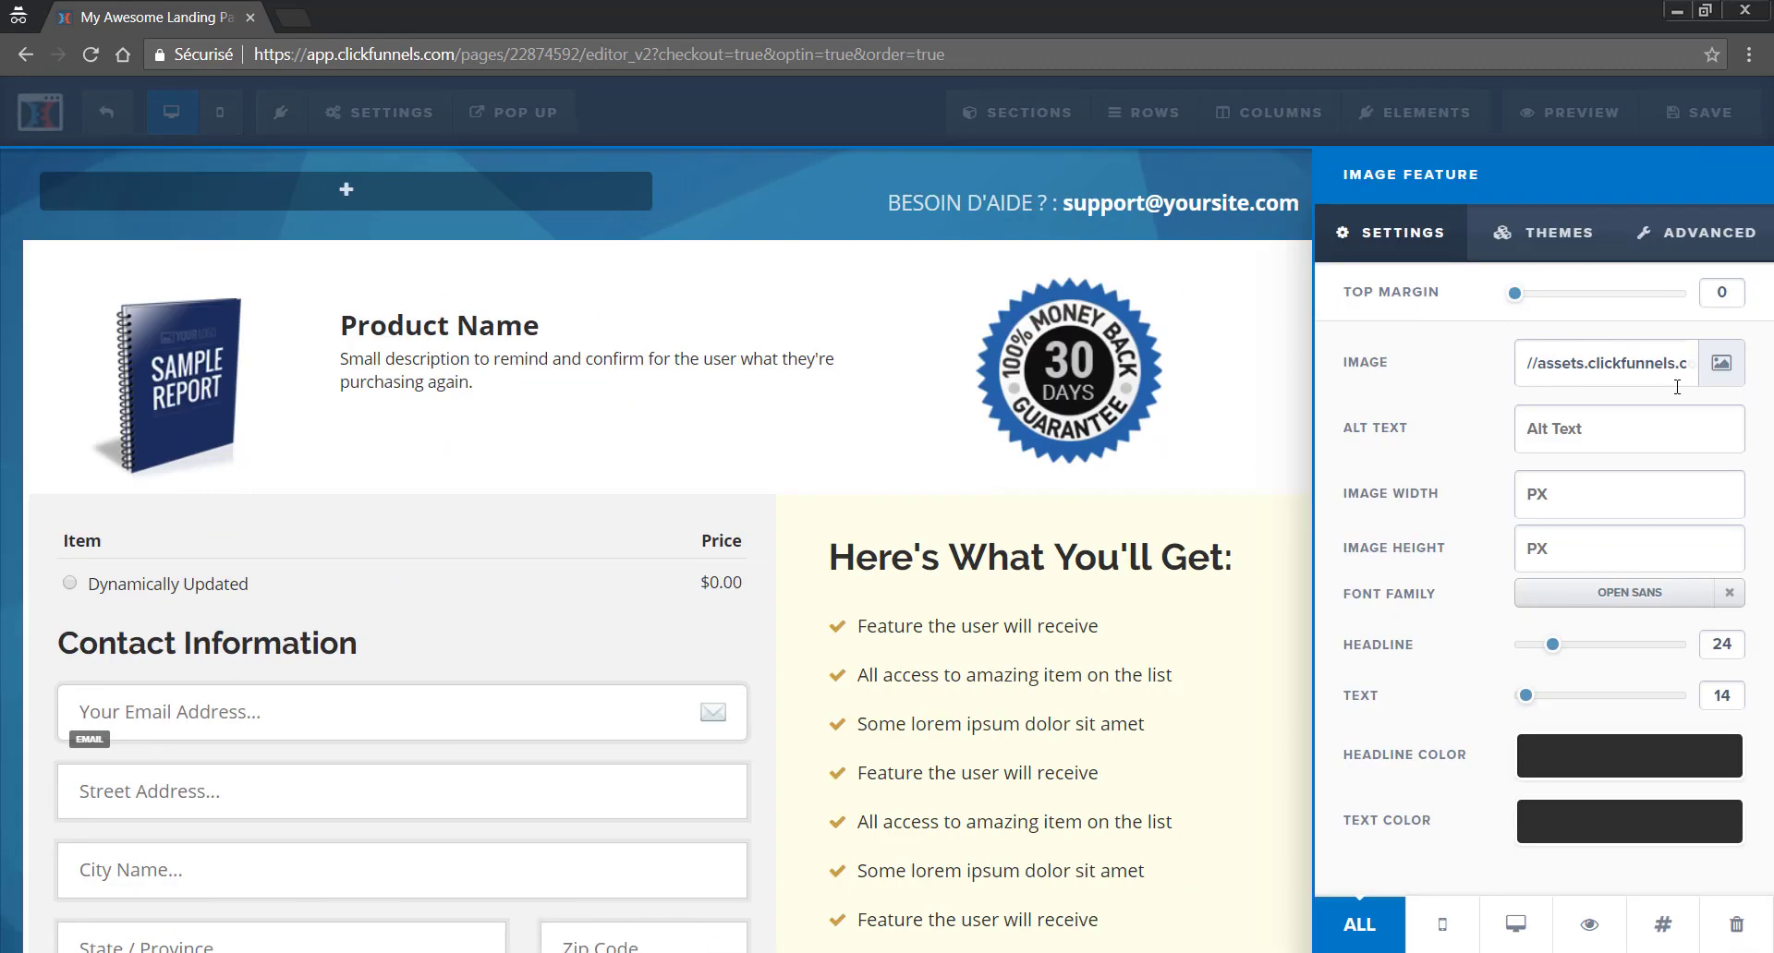
{"action": "double_click", "coordinate": [1596, 365]}
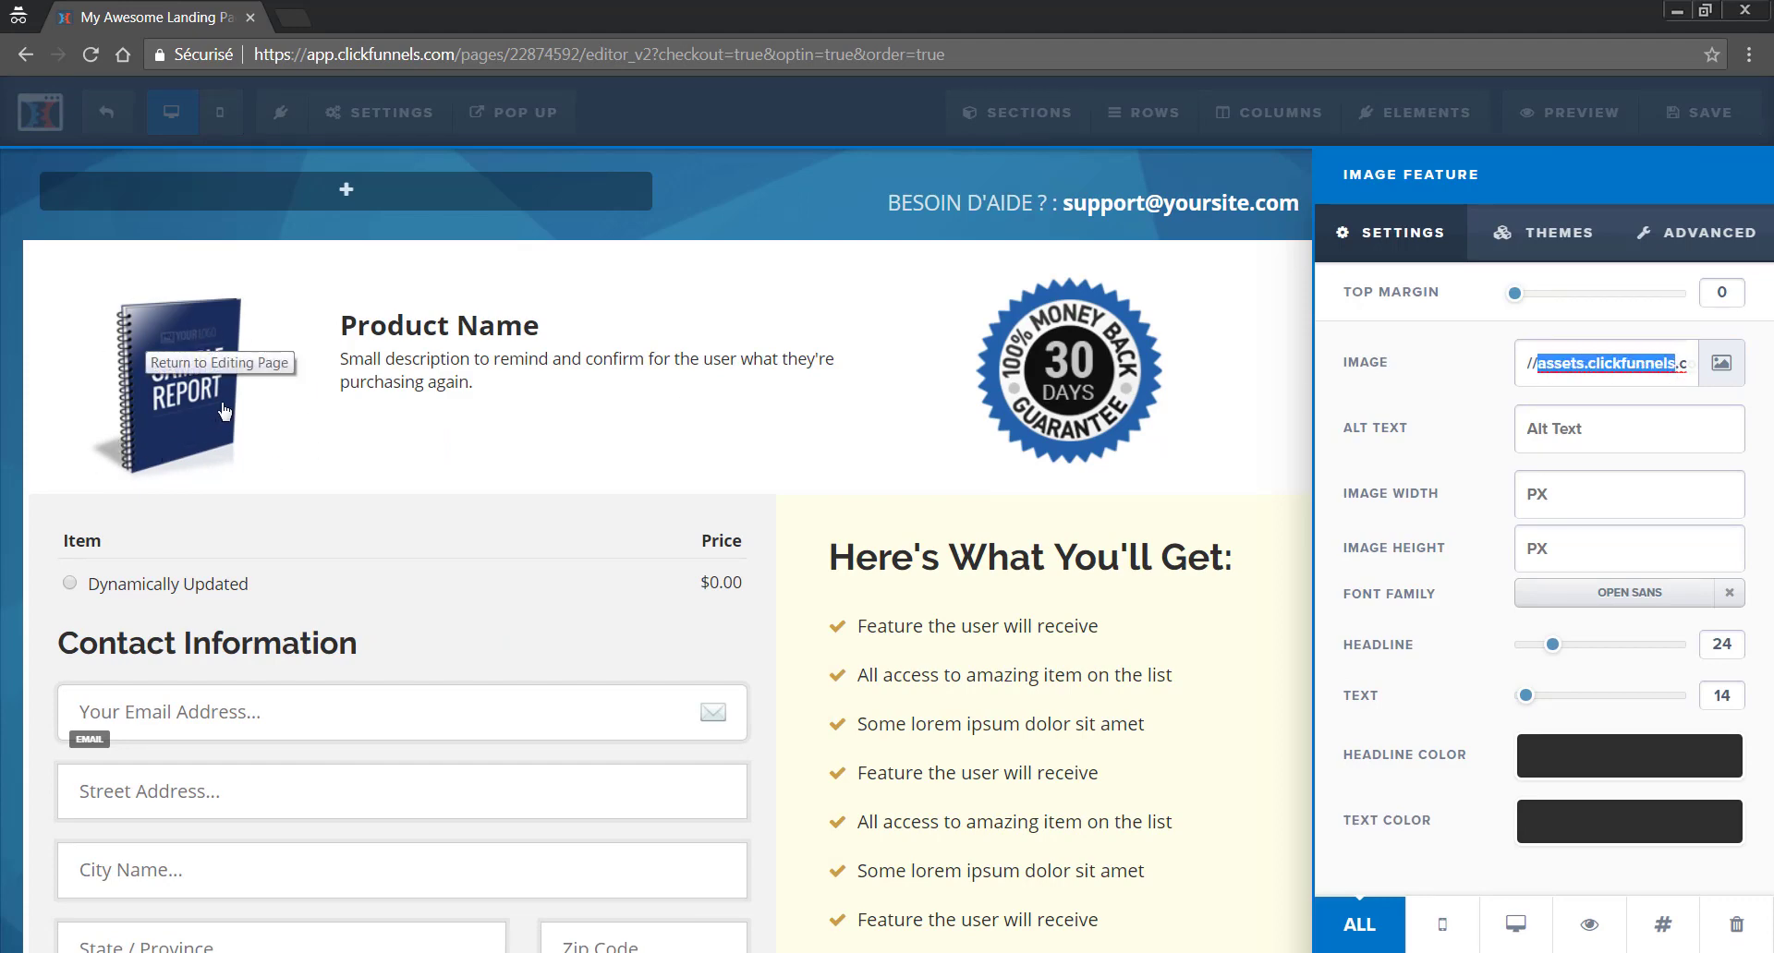
{"action": "left_click", "coordinate": [480, 553]}
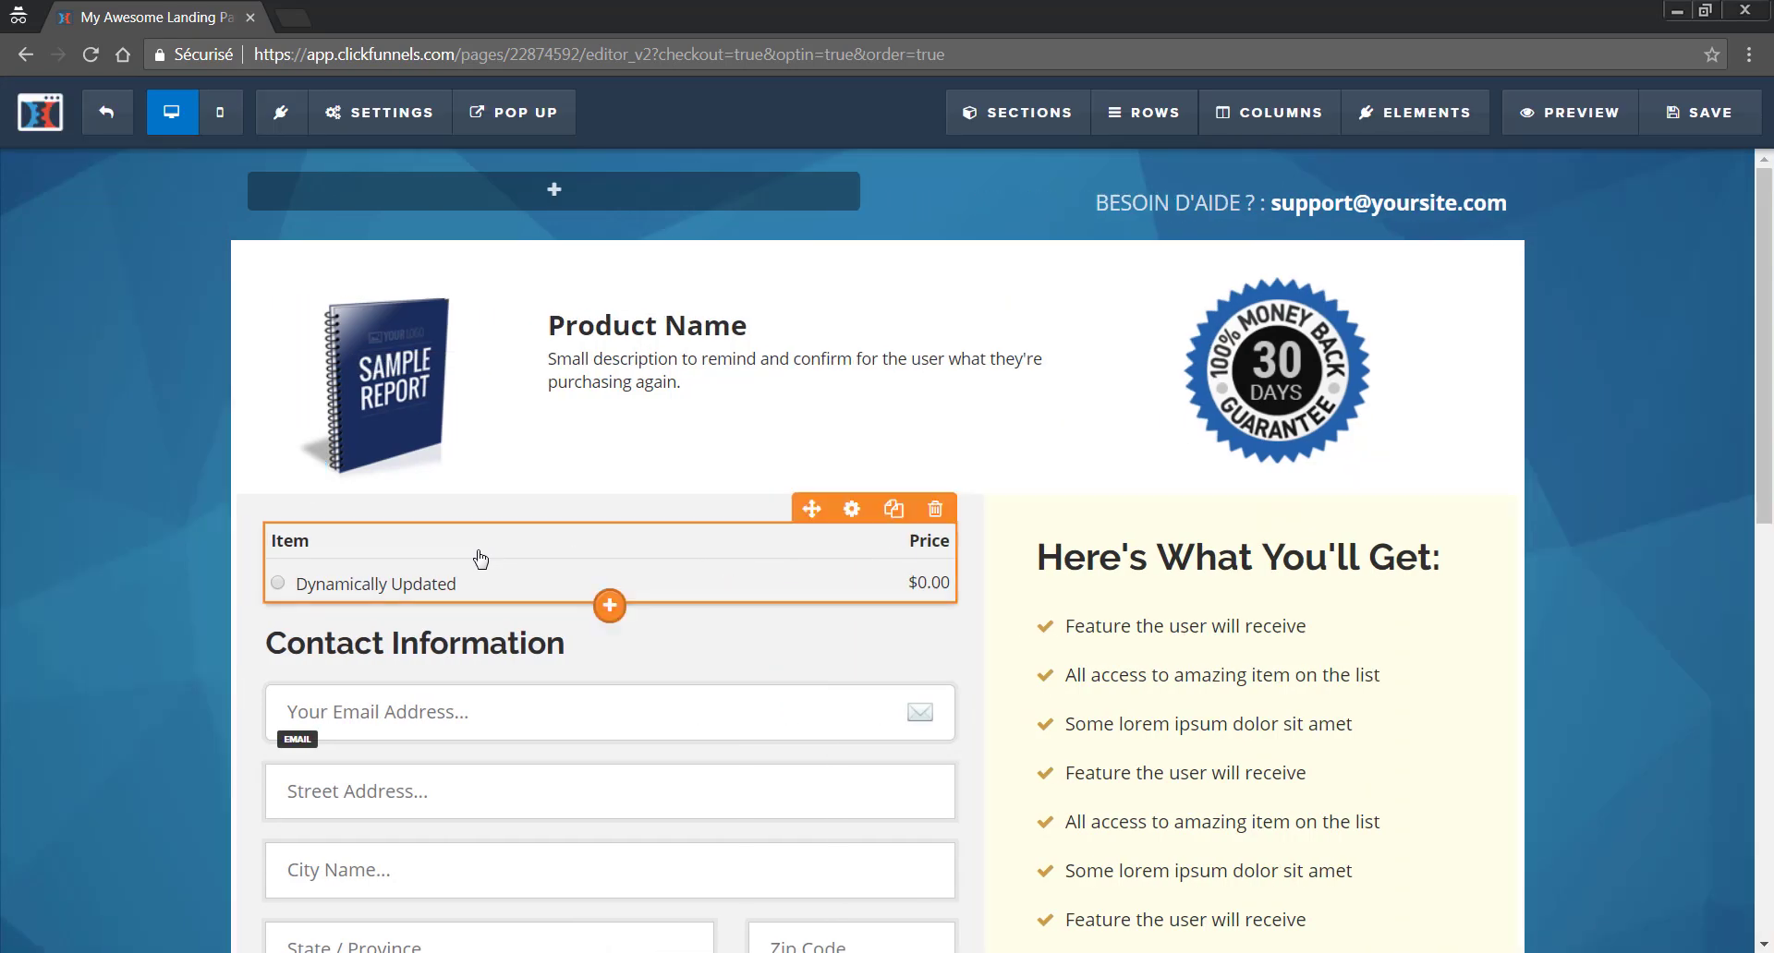
Set the product selection table's item heading to "PRODUIT" and its price heading to "PRIX"
{"action": "scroll", "coordinate": [643, 564], "scroll_direction": "down", "scroll_amount": 1}
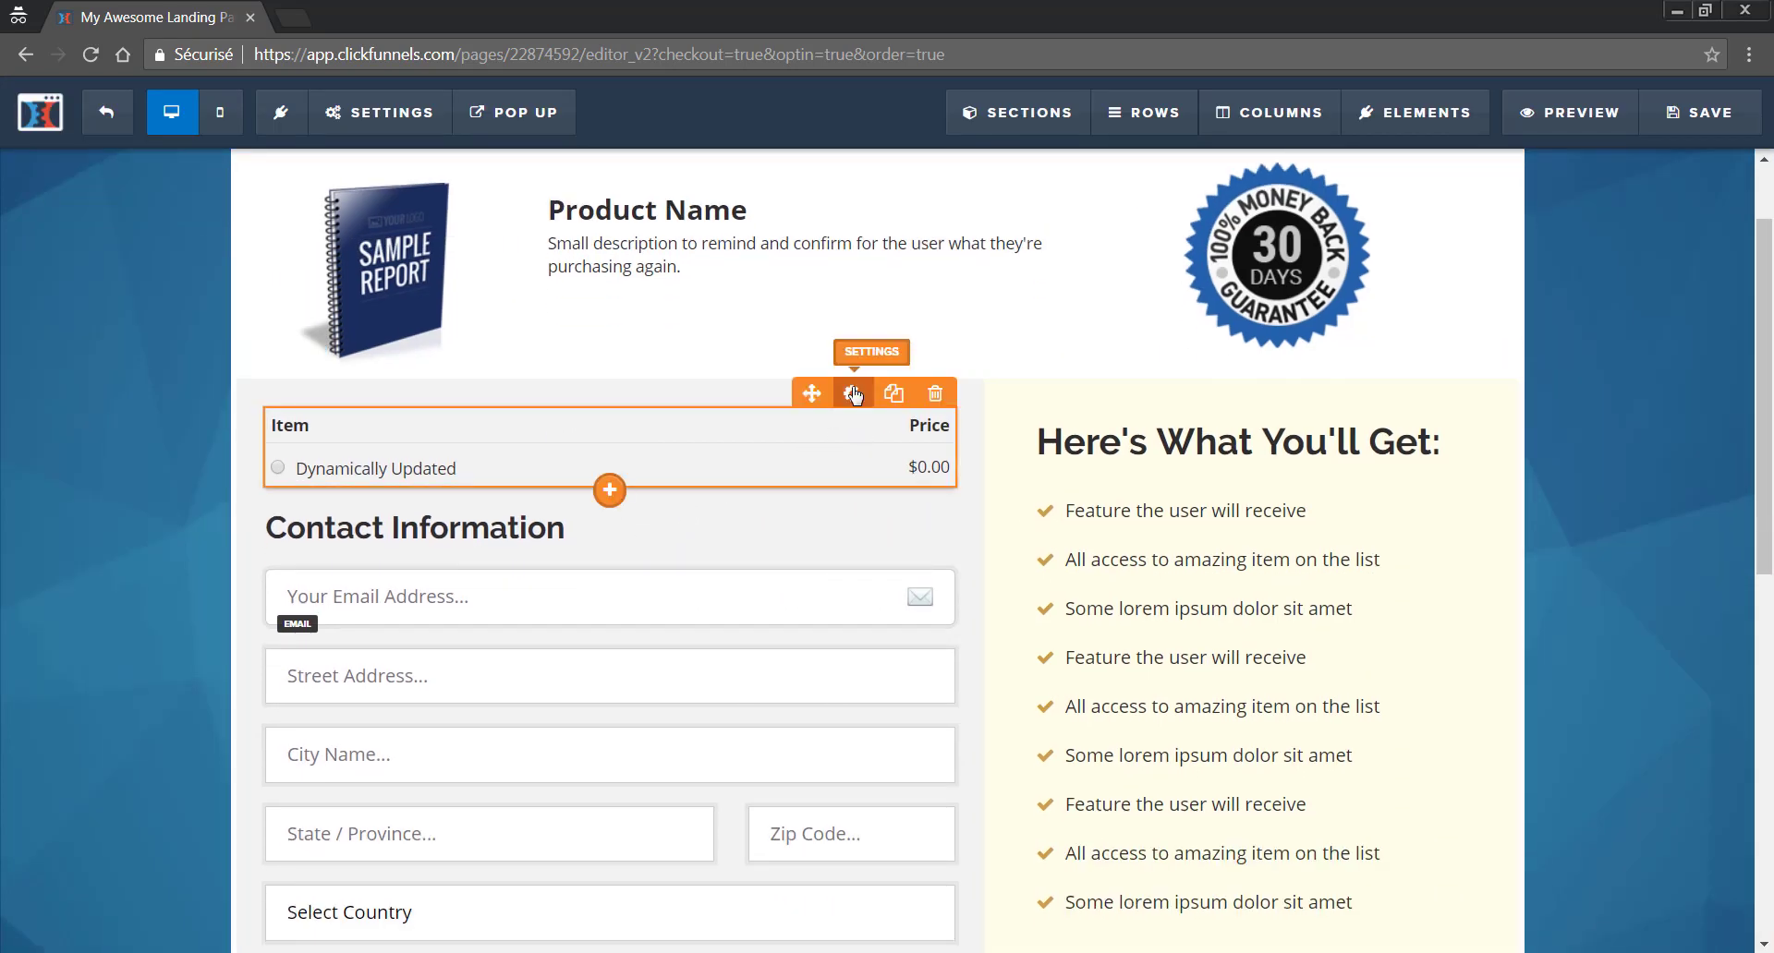
{"action": "left_click", "coordinate": [853, 394]}
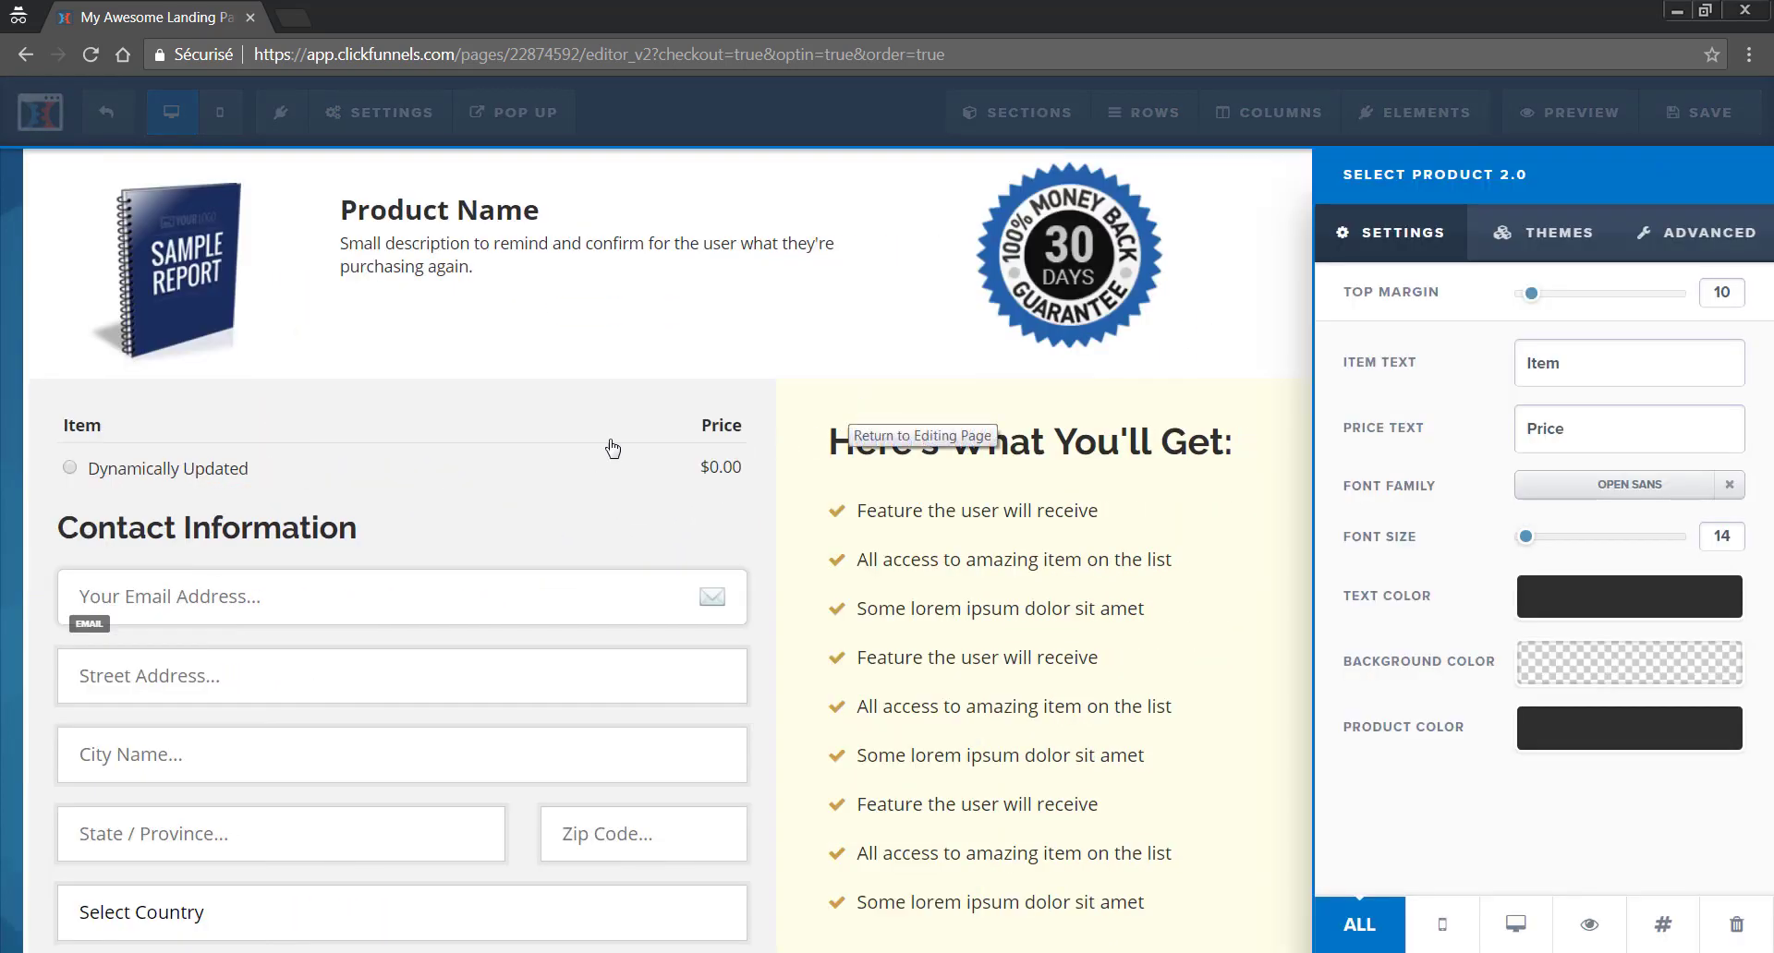
{"action": "left_click_drag", "start_coordinate": [1577, 361], "coordinate": [1519, 358]}
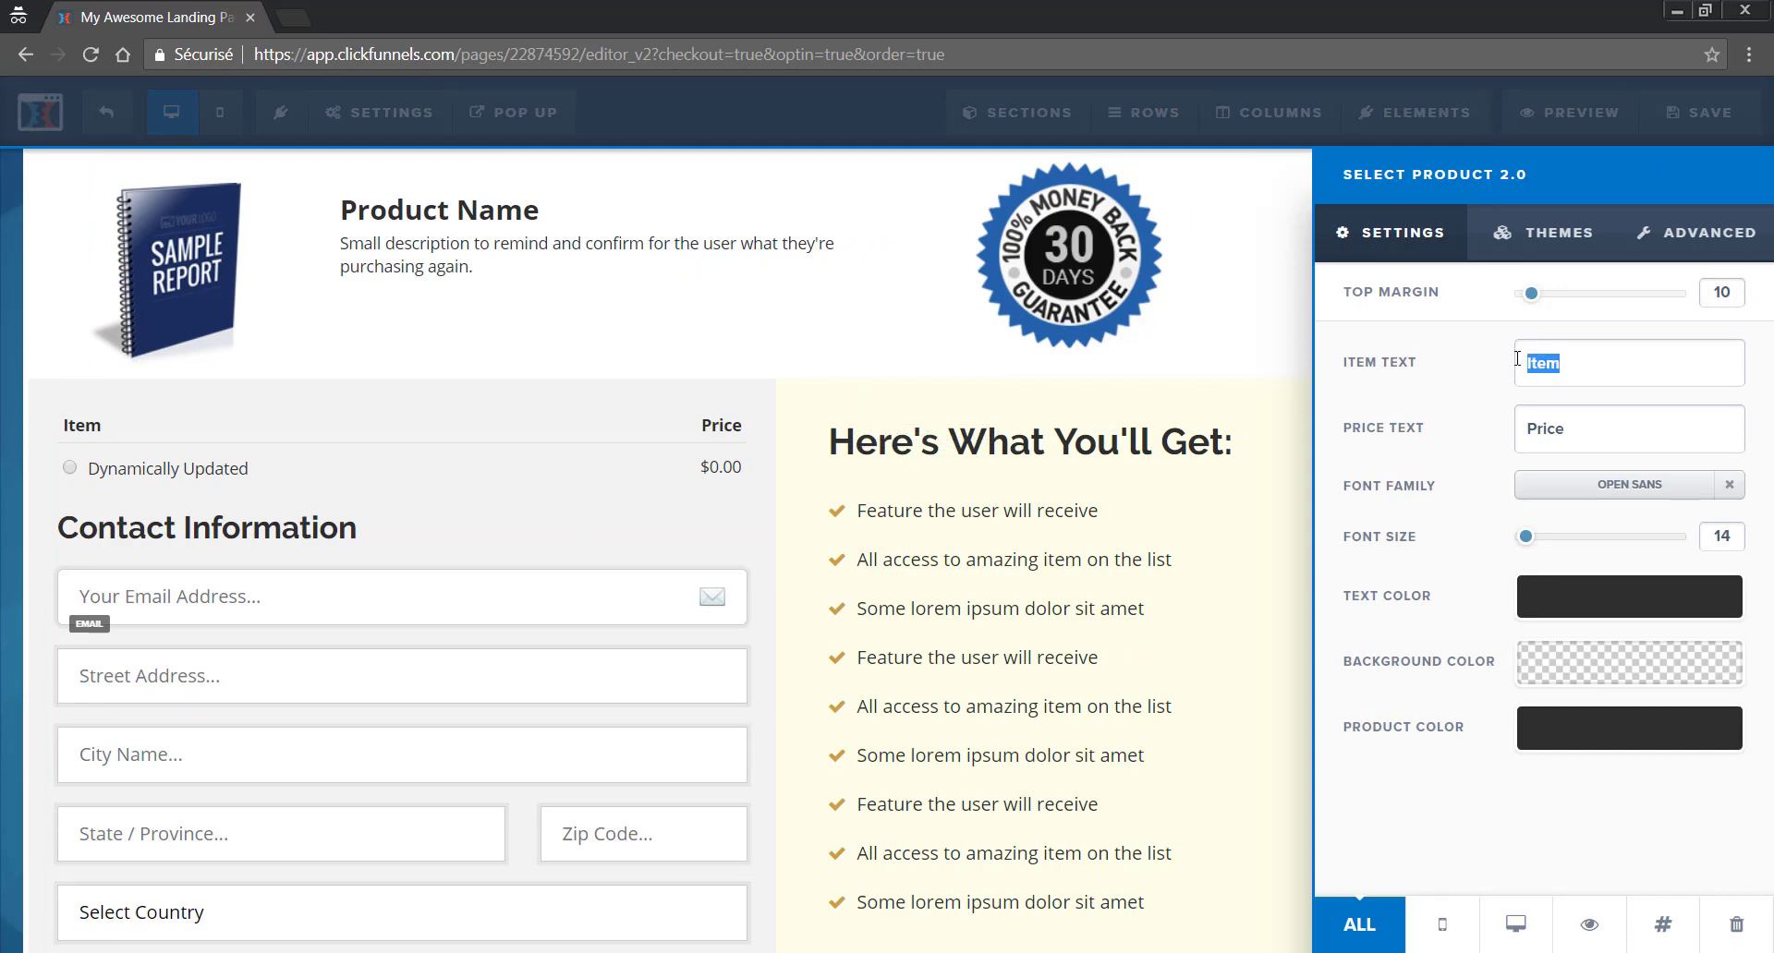
{"action": "type", "text": "pRODUI"}
{"action": "key", "text": "BackSpace"}
{"action": "key", "text": "BackSpace"}
{"action": "key", "text": "BackSpace"}
{"action": "key", "text": "BackSpace"}
{"action": "key", "text": "BackSpace"}
{"action": "type", "text": "PTO"}
{"action": "key", "text": "BackSpace"}
{"action": "key", "text": "BackSpace"}
{"action": "type", "text": "RODUIT"}
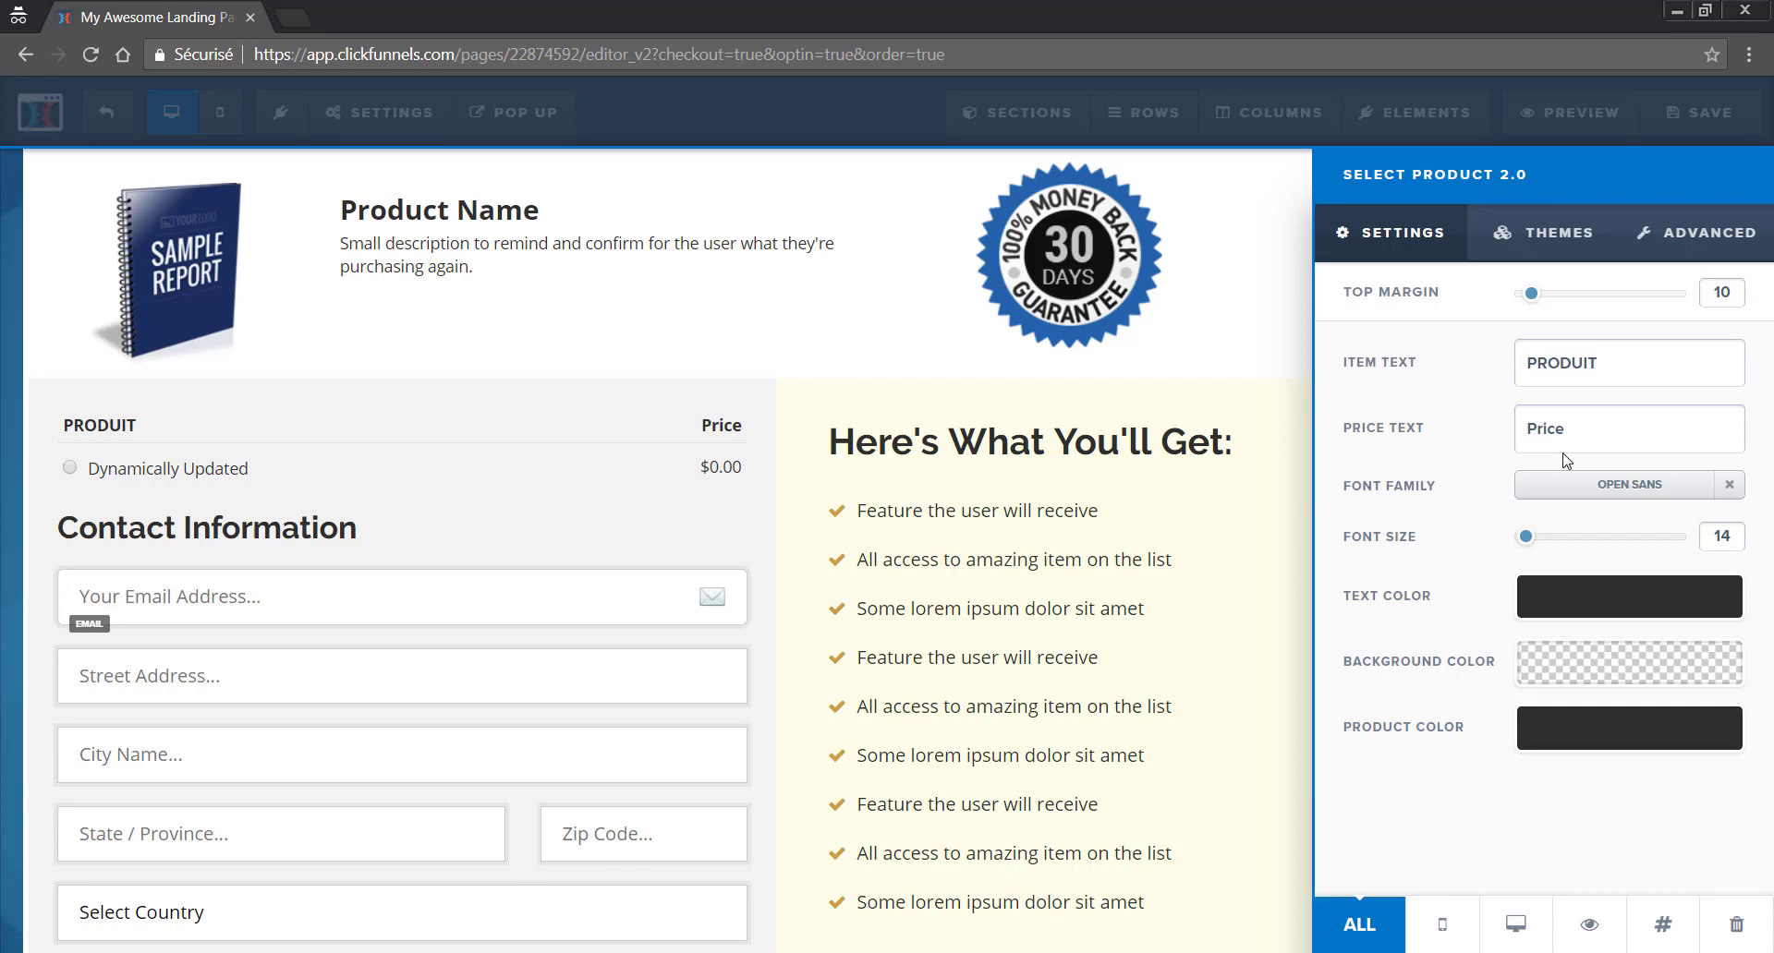
{"action": "left_click_drag", "start_coordinate": [1567, 445], "coordinate": [1515, 447]}
{"action": "type", "text": "PRIX"}
{"action": "left_click", "coordinate": [1240, 319]}
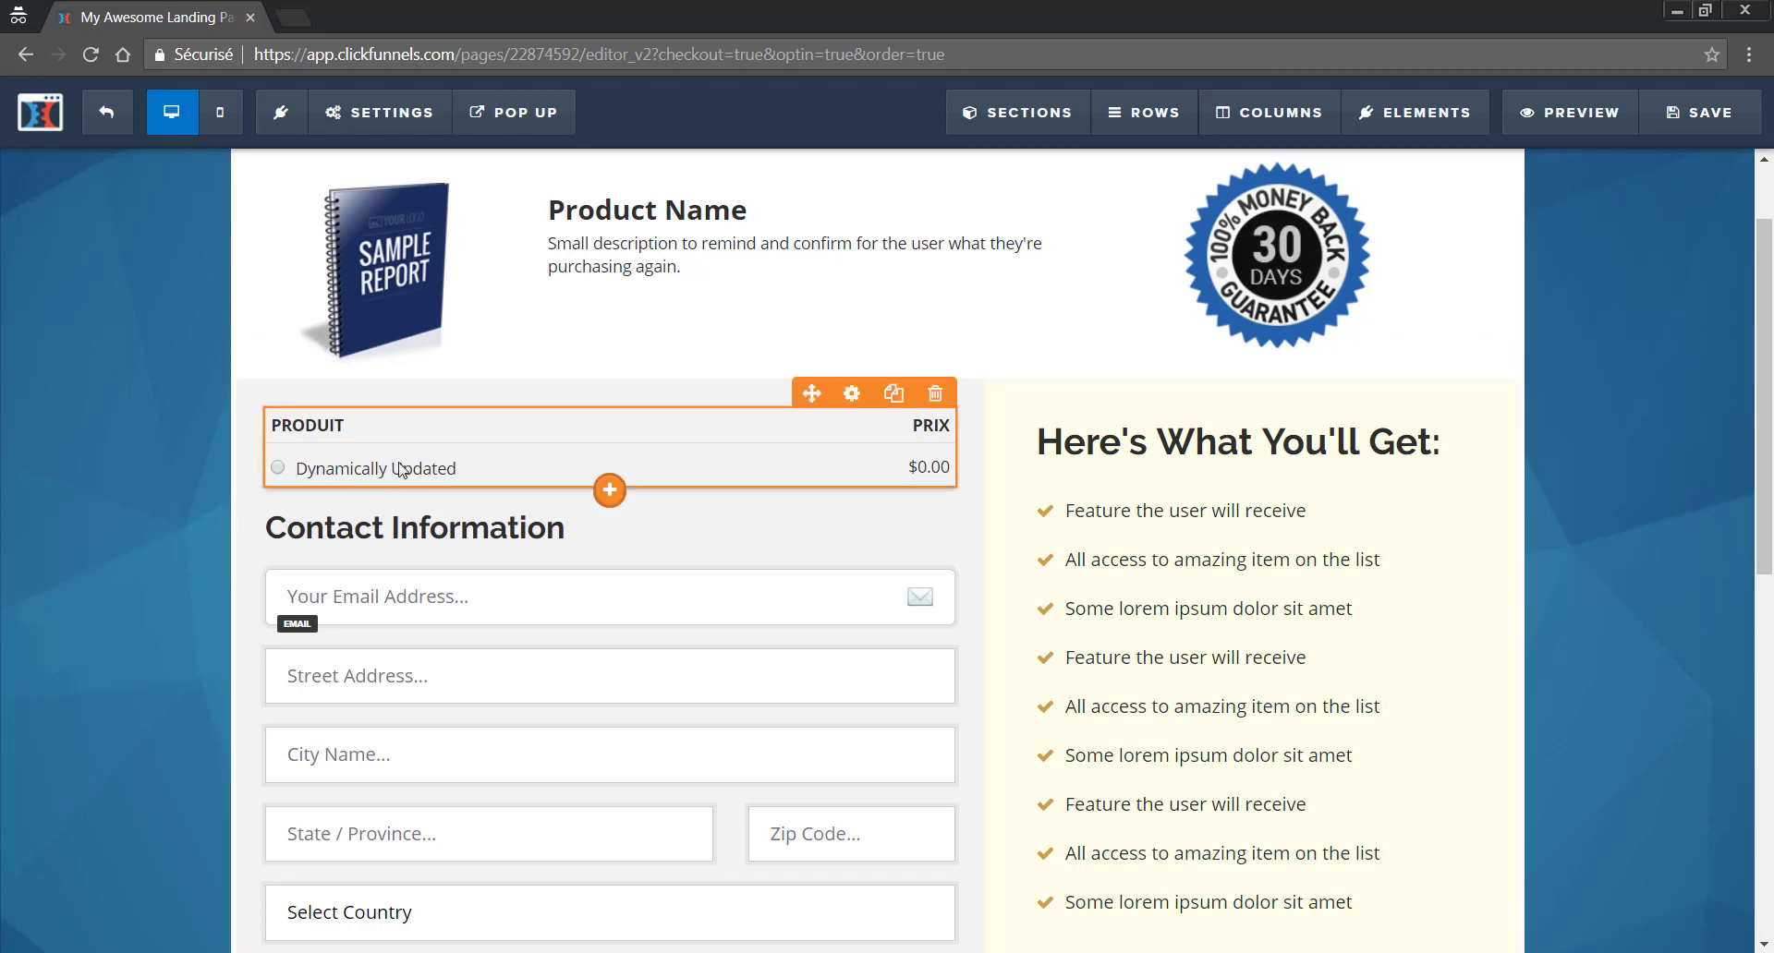
Replace the "Contact Information" heading above the form fields with "VOS INFORMATIONS"
{"action": "scroll", "coordinate": [357, 473], "scroll_direction": "down", "scroll_amount": 1}
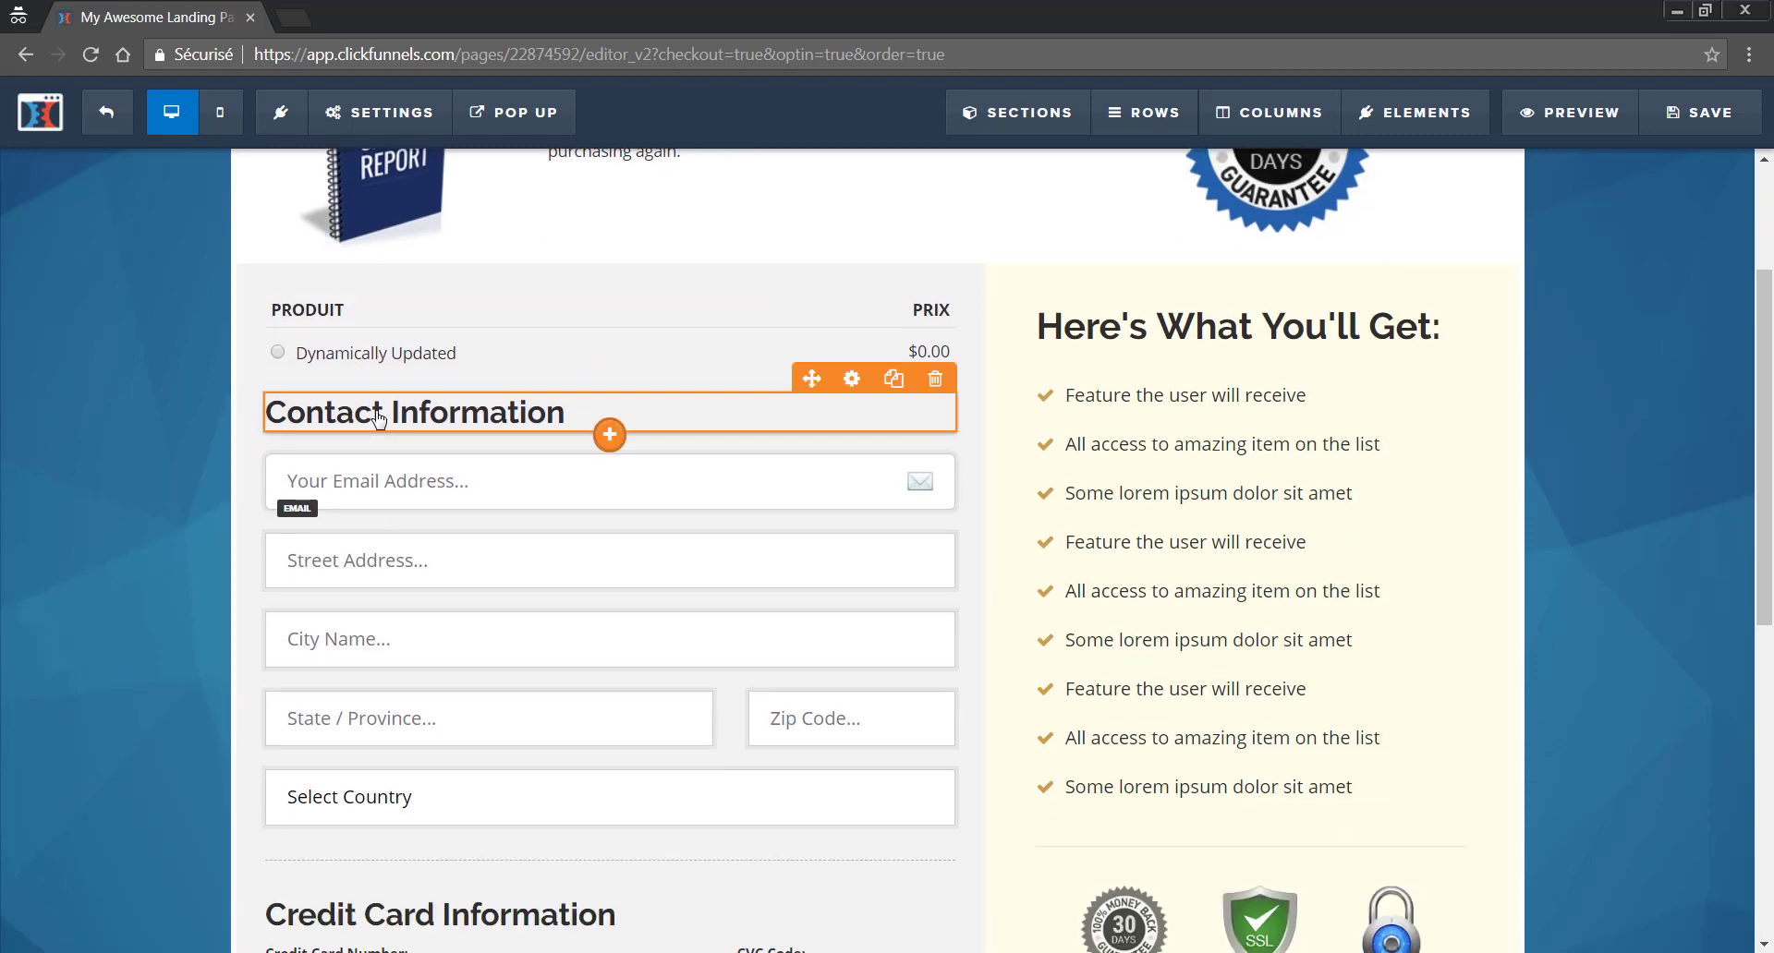
{"action": "left_click", "coordinate": [380, 417]}
{"action": "left_click_drag", "start_coordinate": [613, 410], "coordinate": [246, 416]}
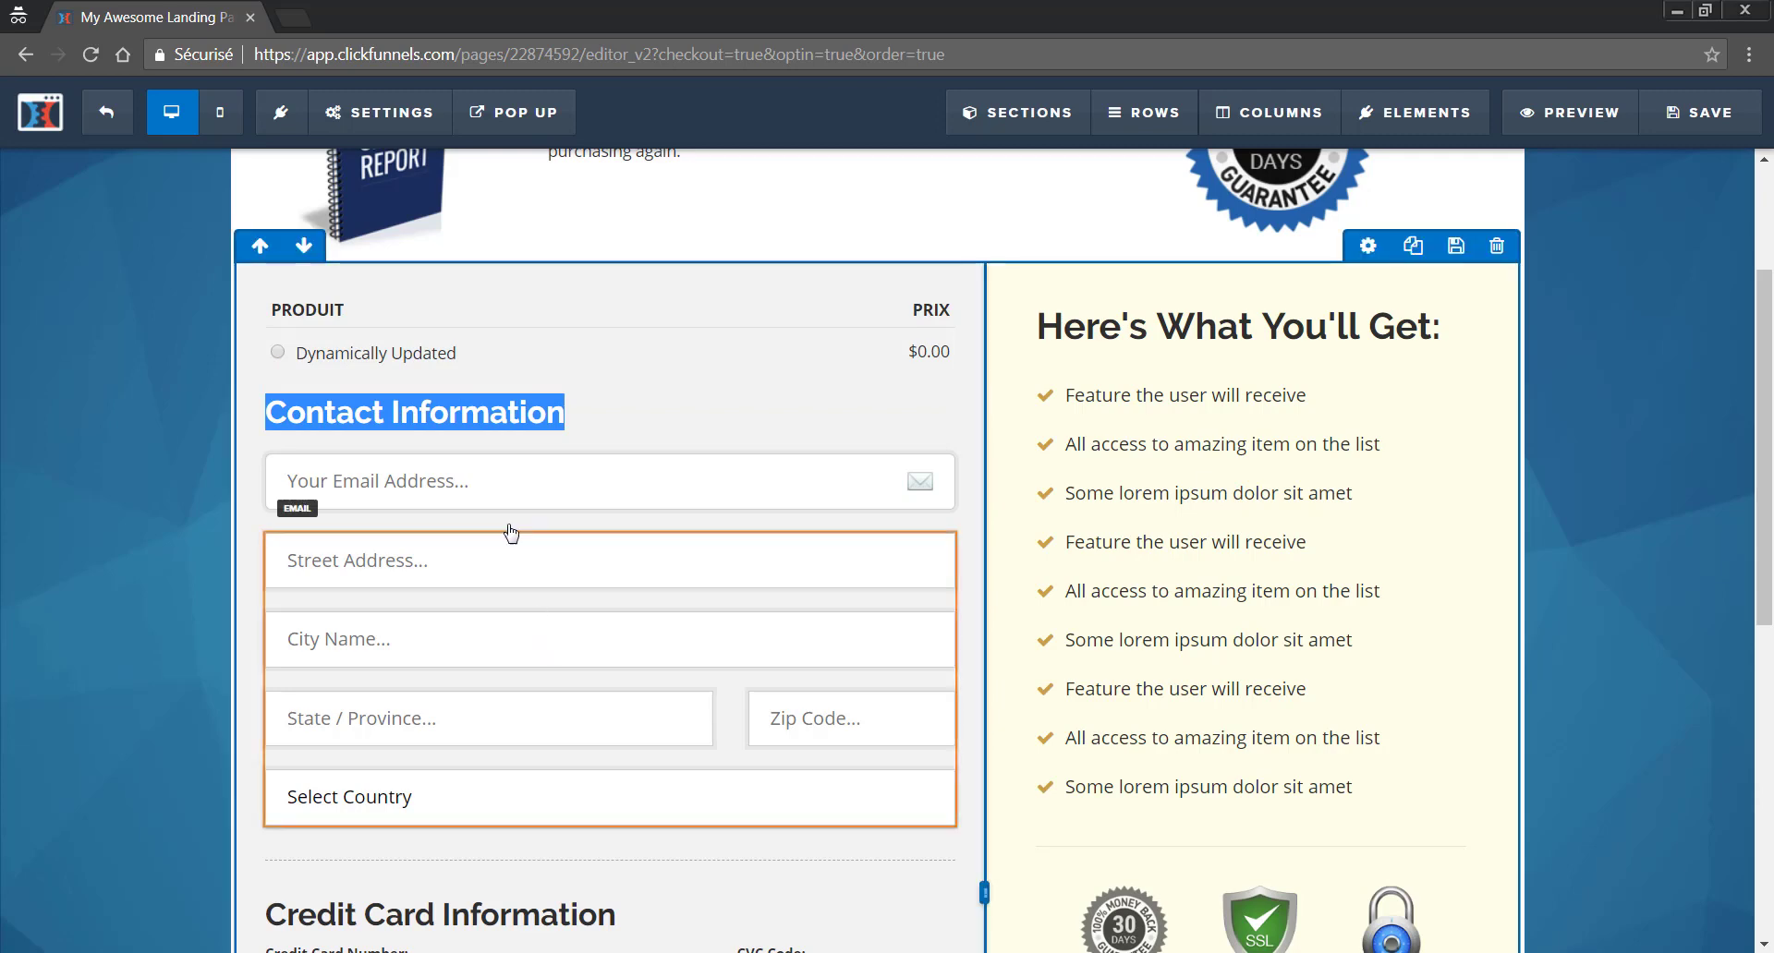
{"action": "left_click", "coordinate": [496, 418]}
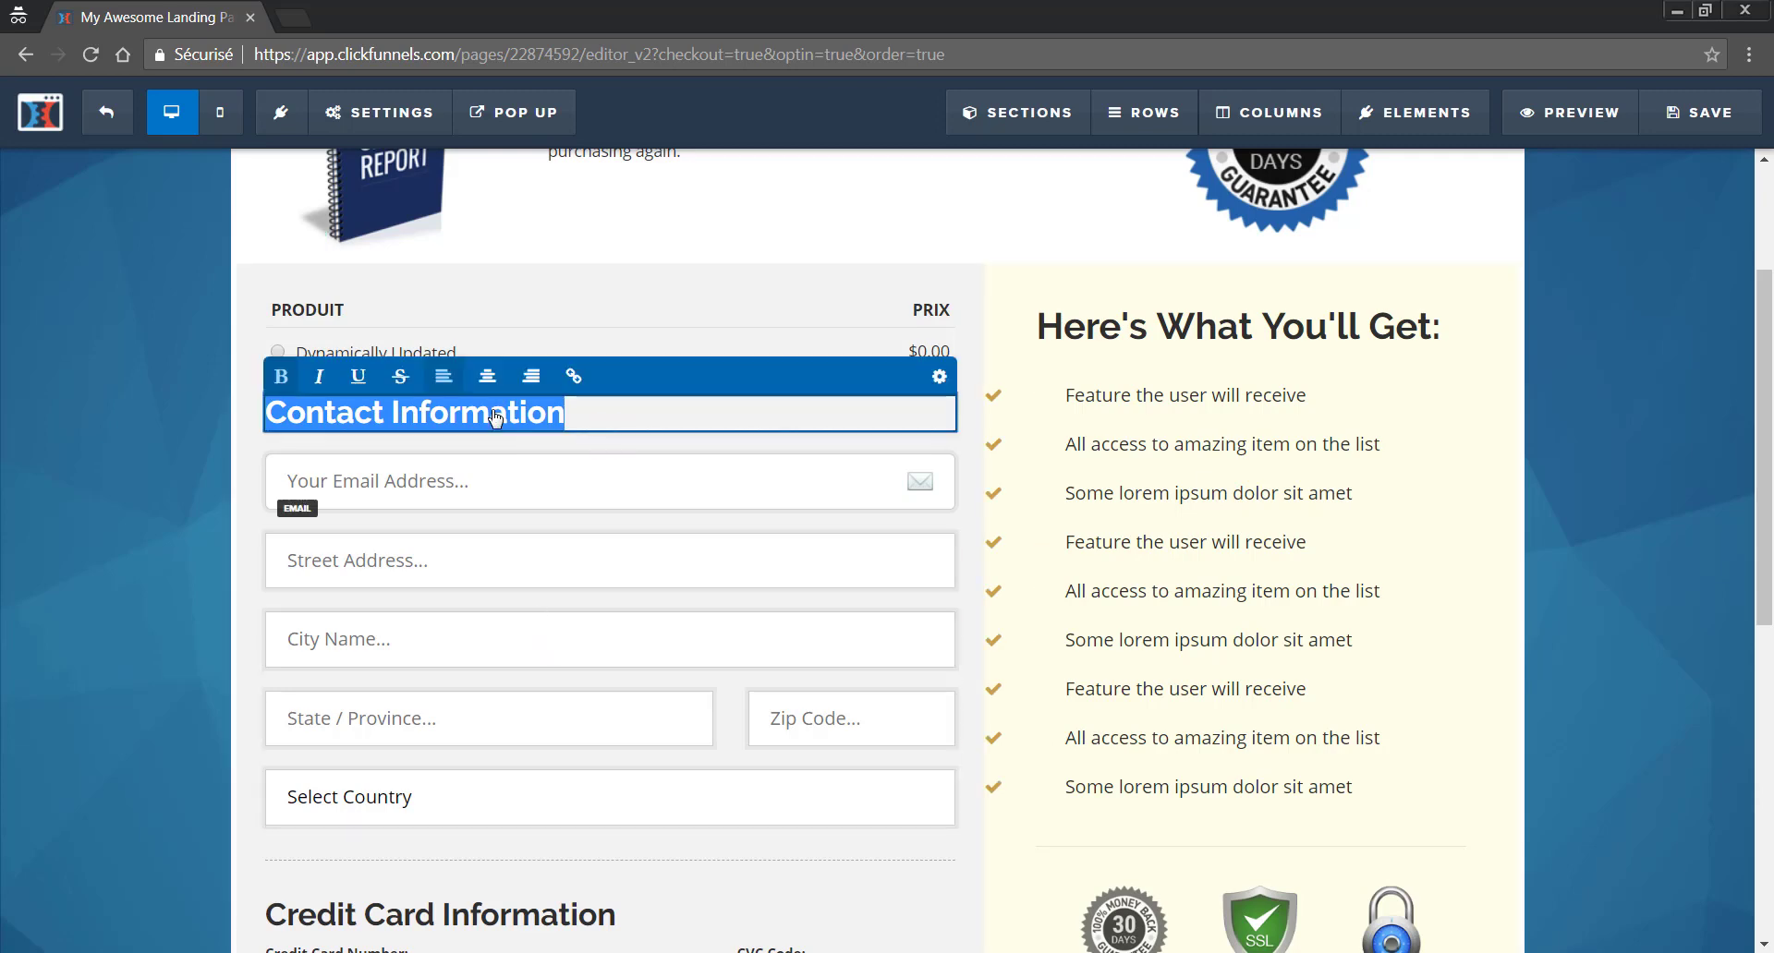
{"action": "type", "text": "VOS IN"}
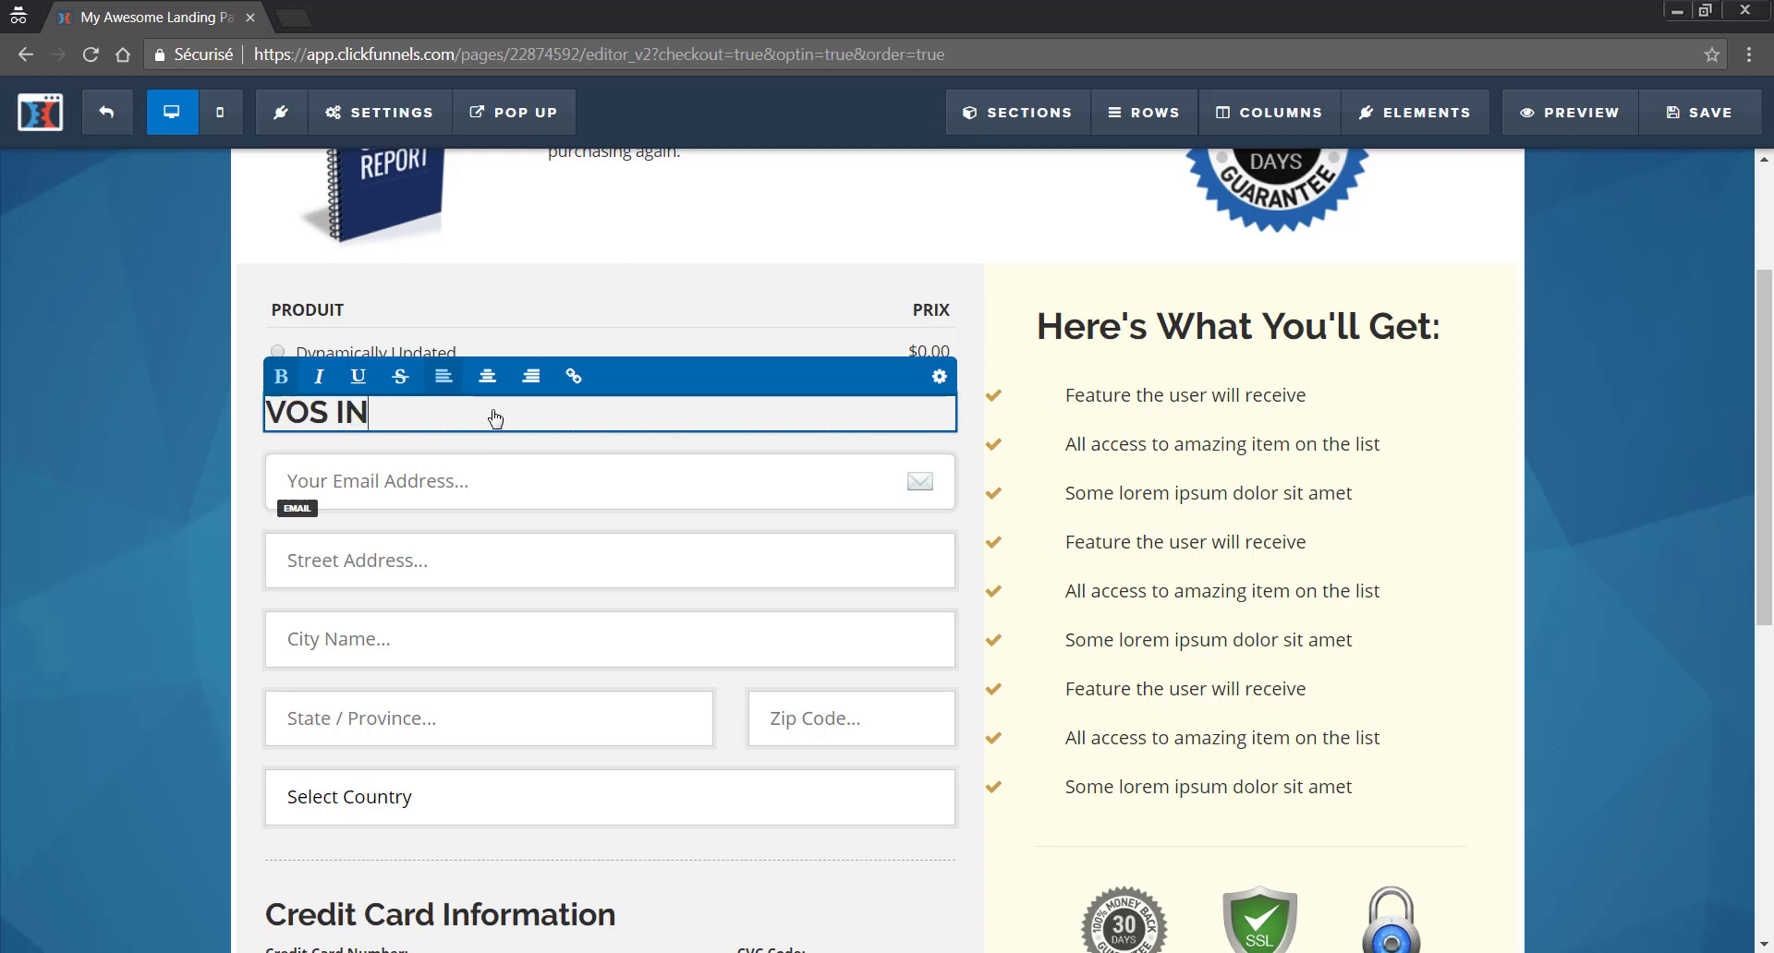
{"action": "type", "text": "FORMA"}
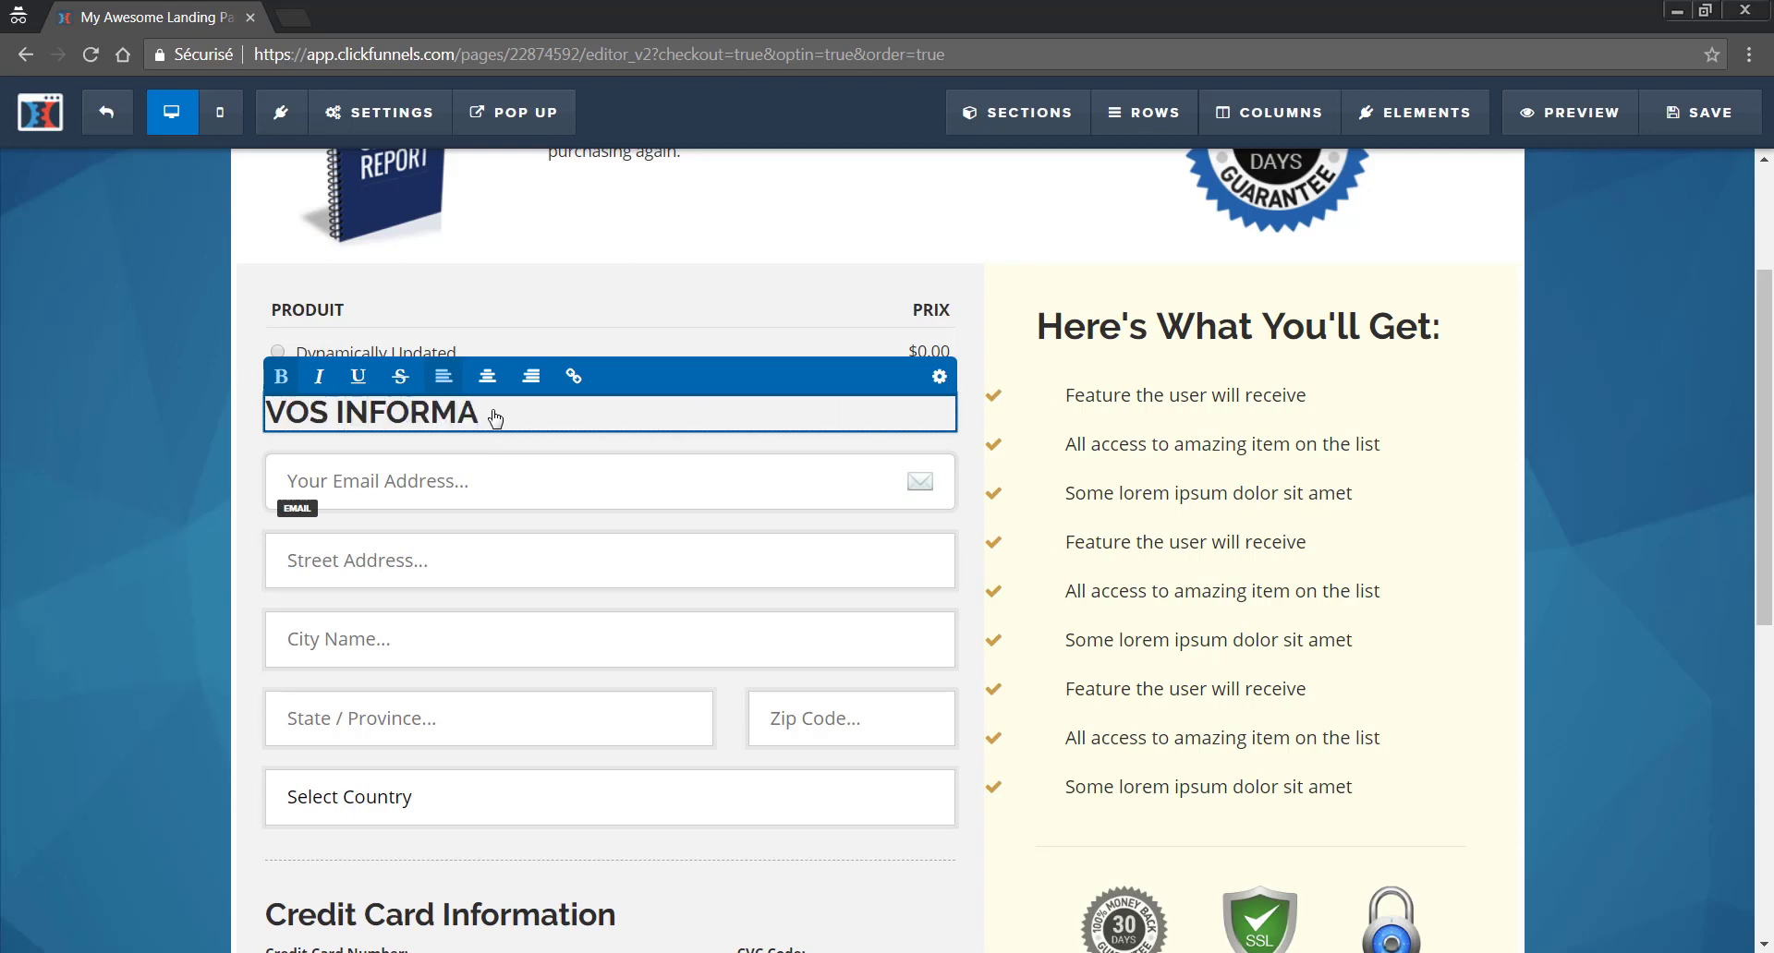
{"action": "type", "text": "TIONS"}
{"action": "left_click", "coordinate": [484, 499]}
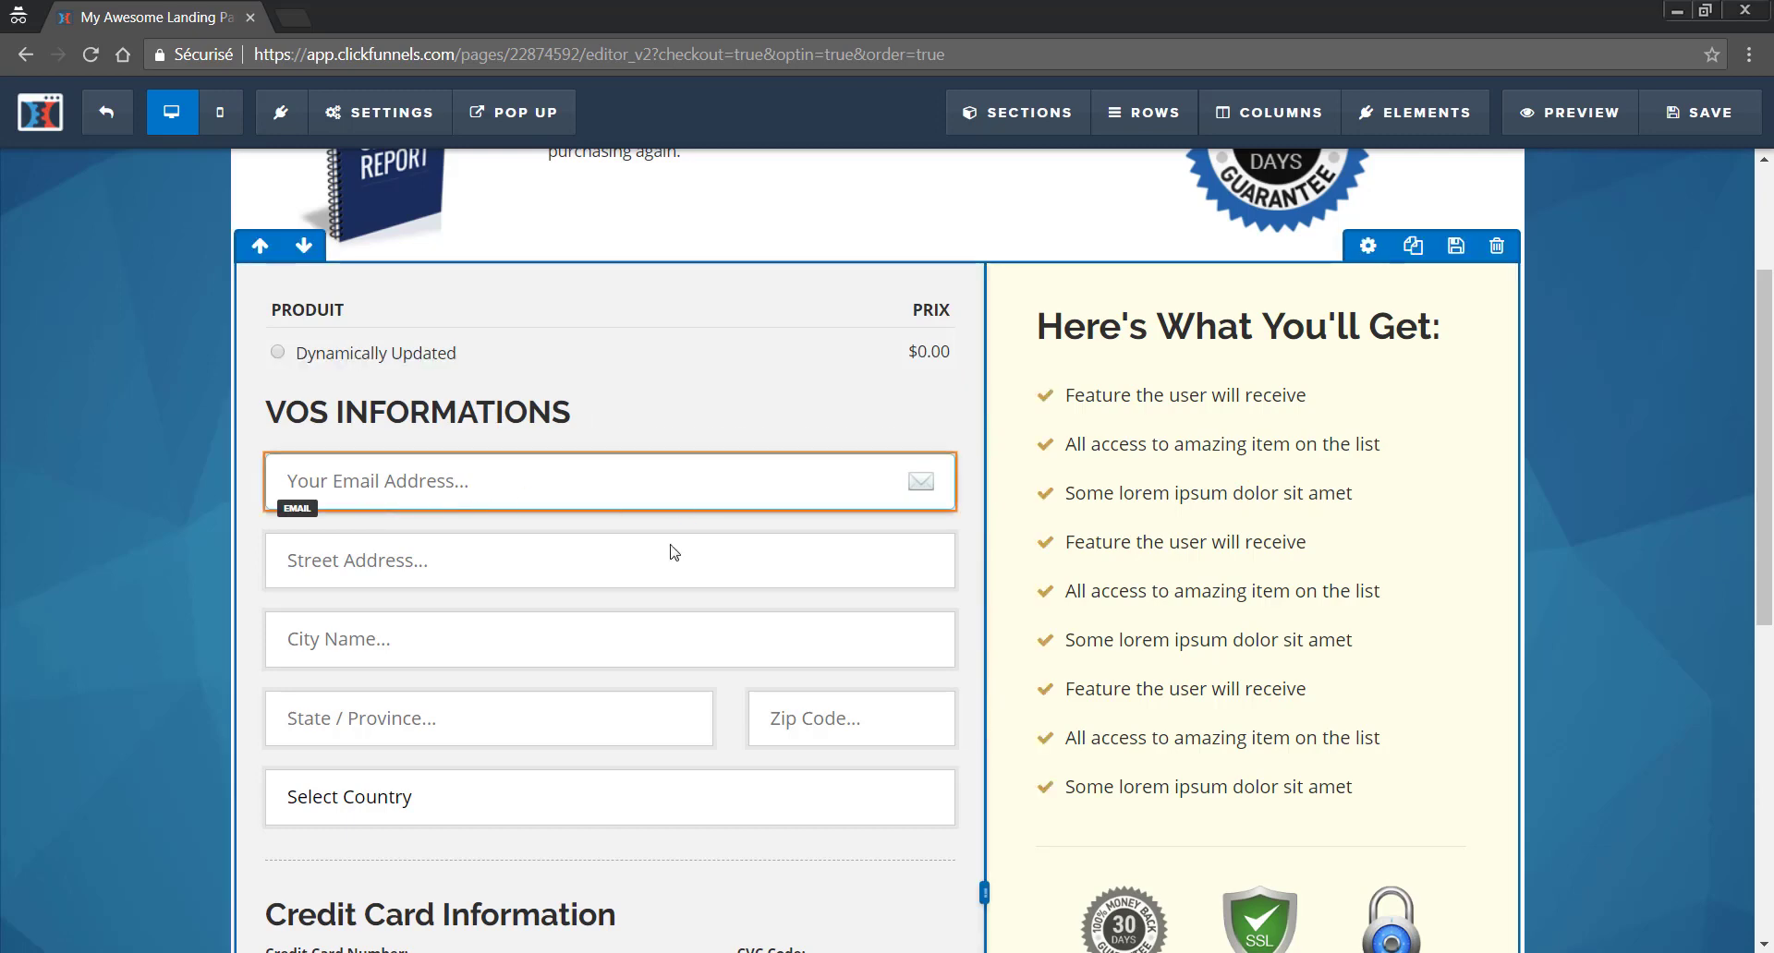
Set the email field's placeholder text to "Entrez votre email ici..." and close its settings
{"action": "left_click", "coordinate": [739, 486]}
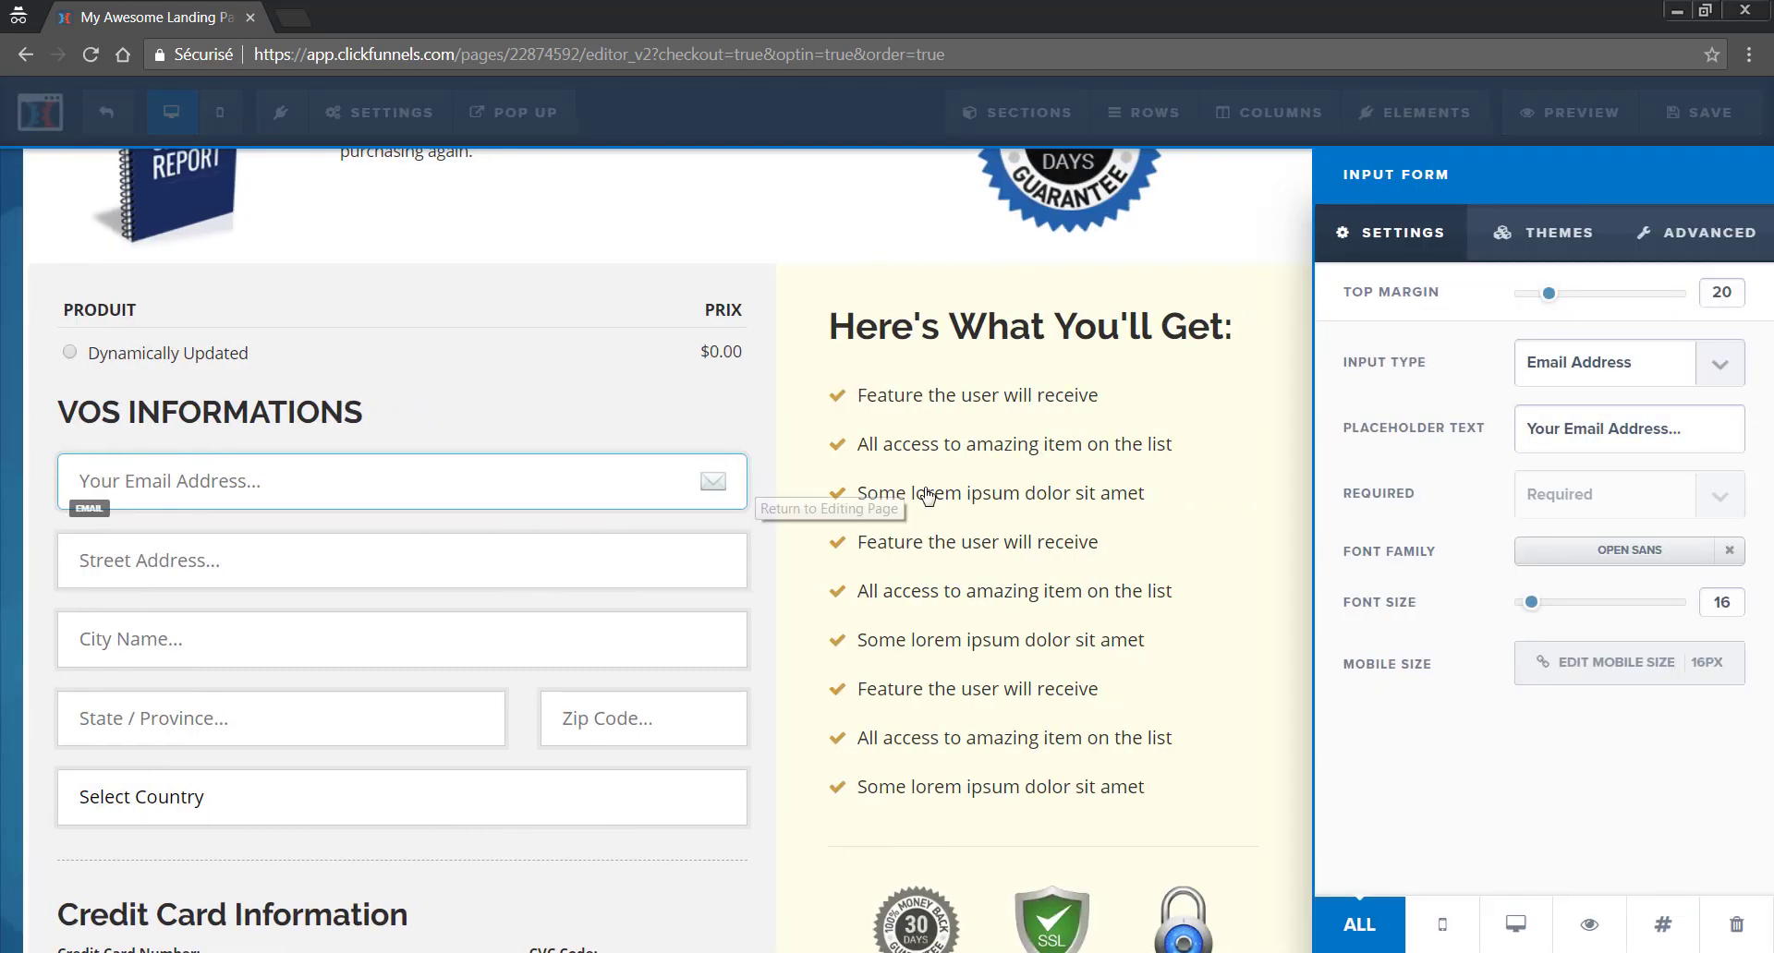
{"action": "left_click_drag", "start_coordinate": [1696, 424], "coordinate": [1531, 428]}
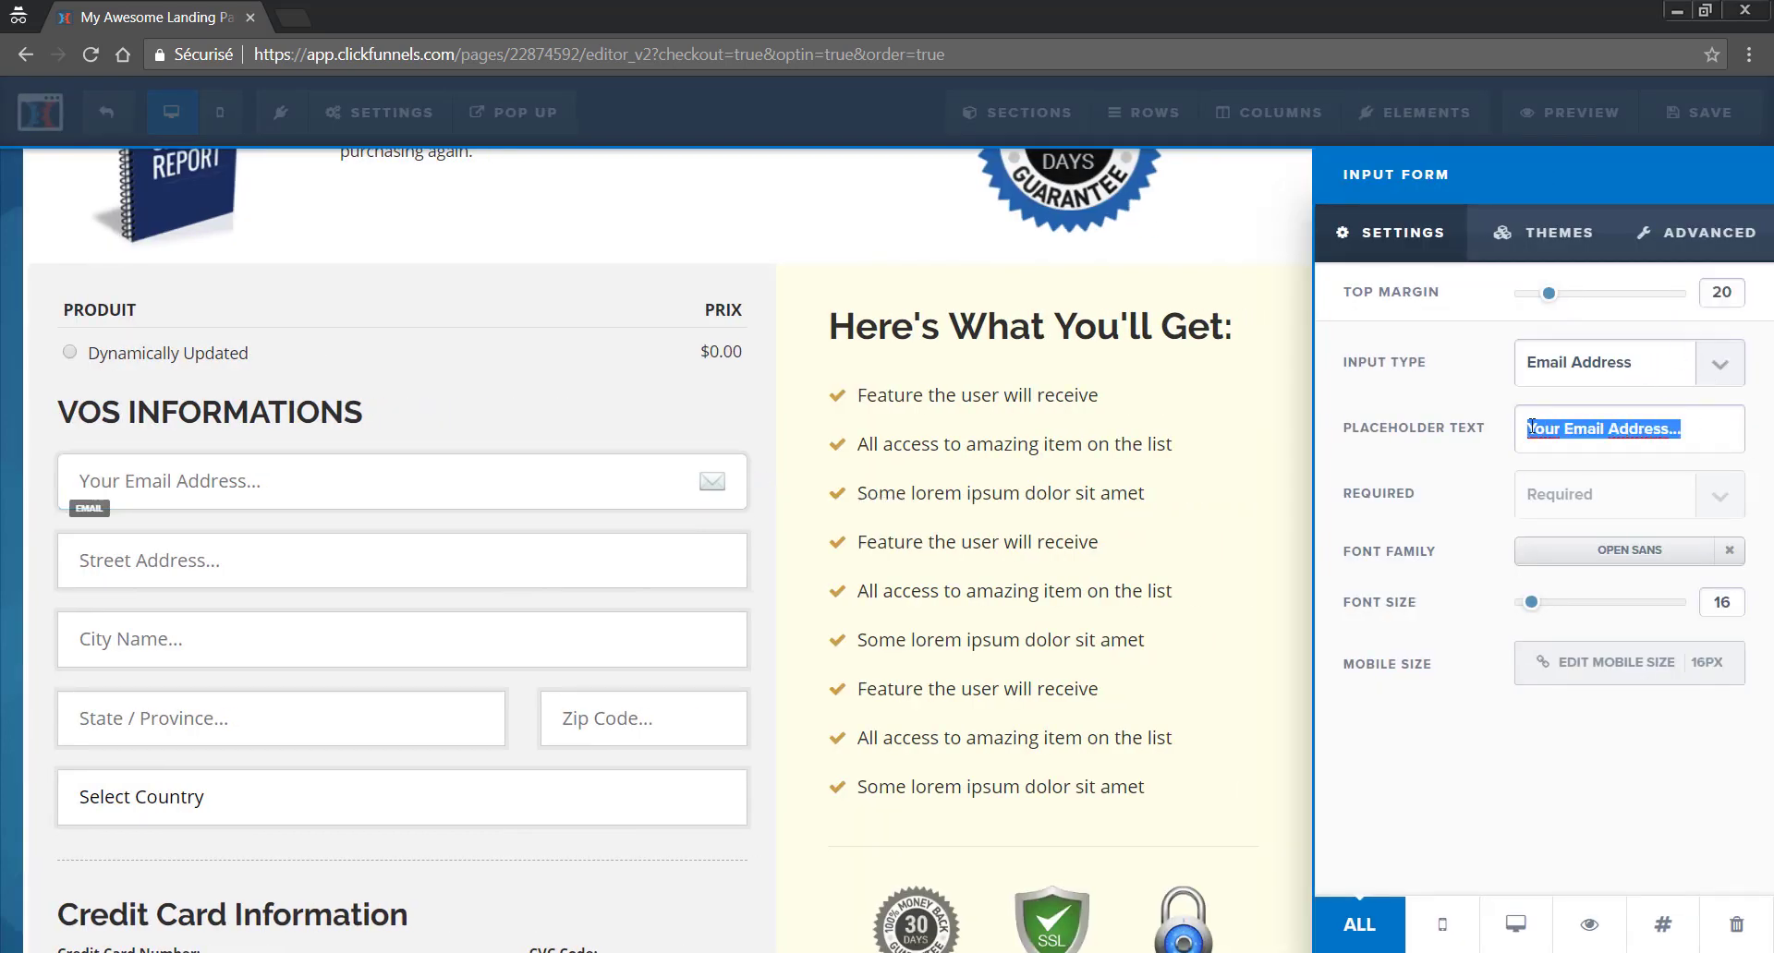
{"action": "type", "text": "Entre"}
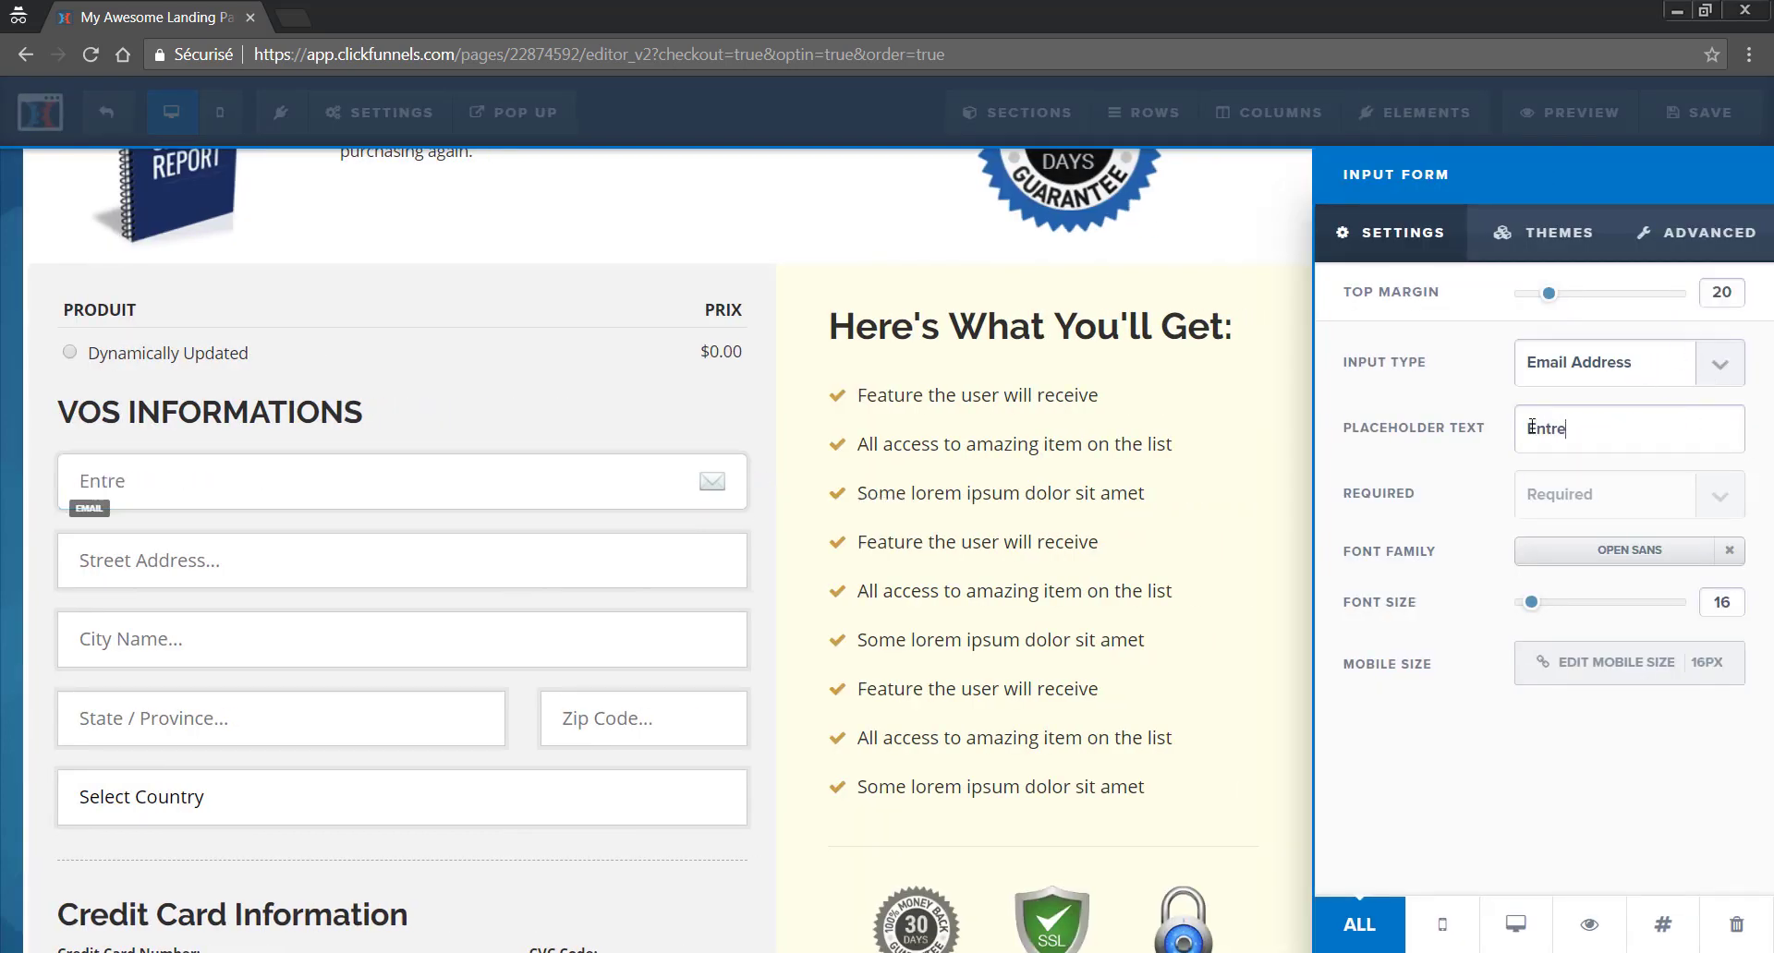
{"action": "type", "text": "z votre email "}
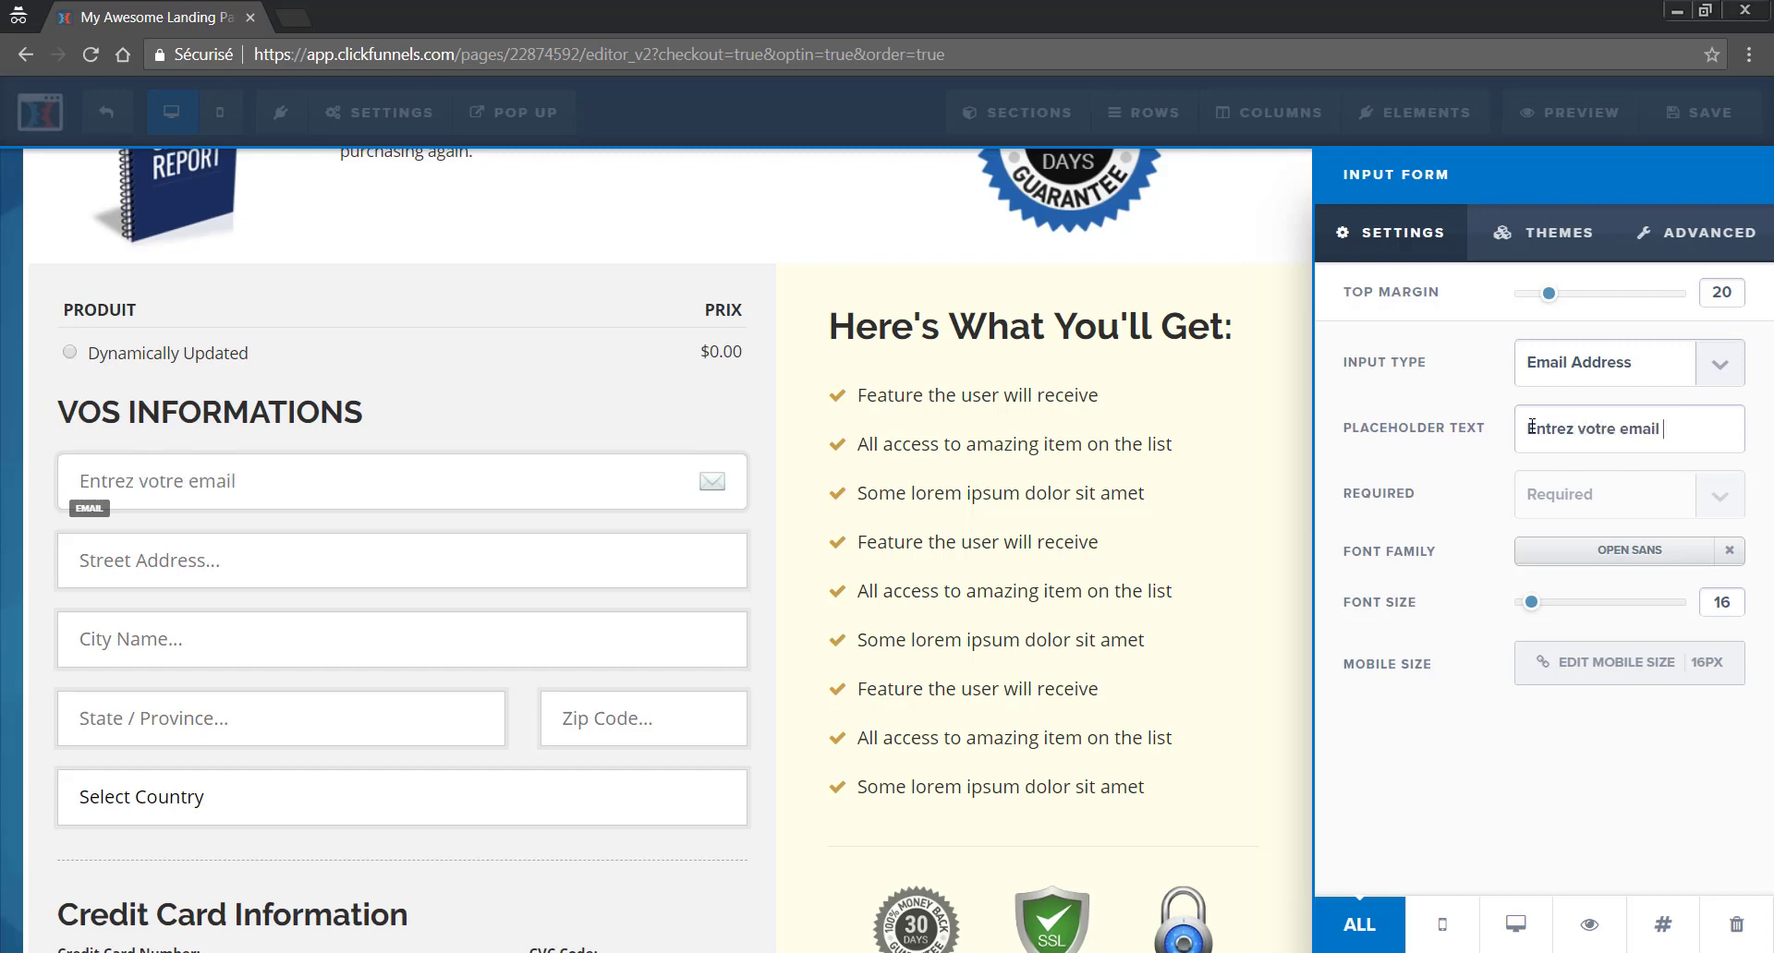
{"action": "type", "text": "ici..."}
{"action": "left_click", "coordinate": [482, 579]}
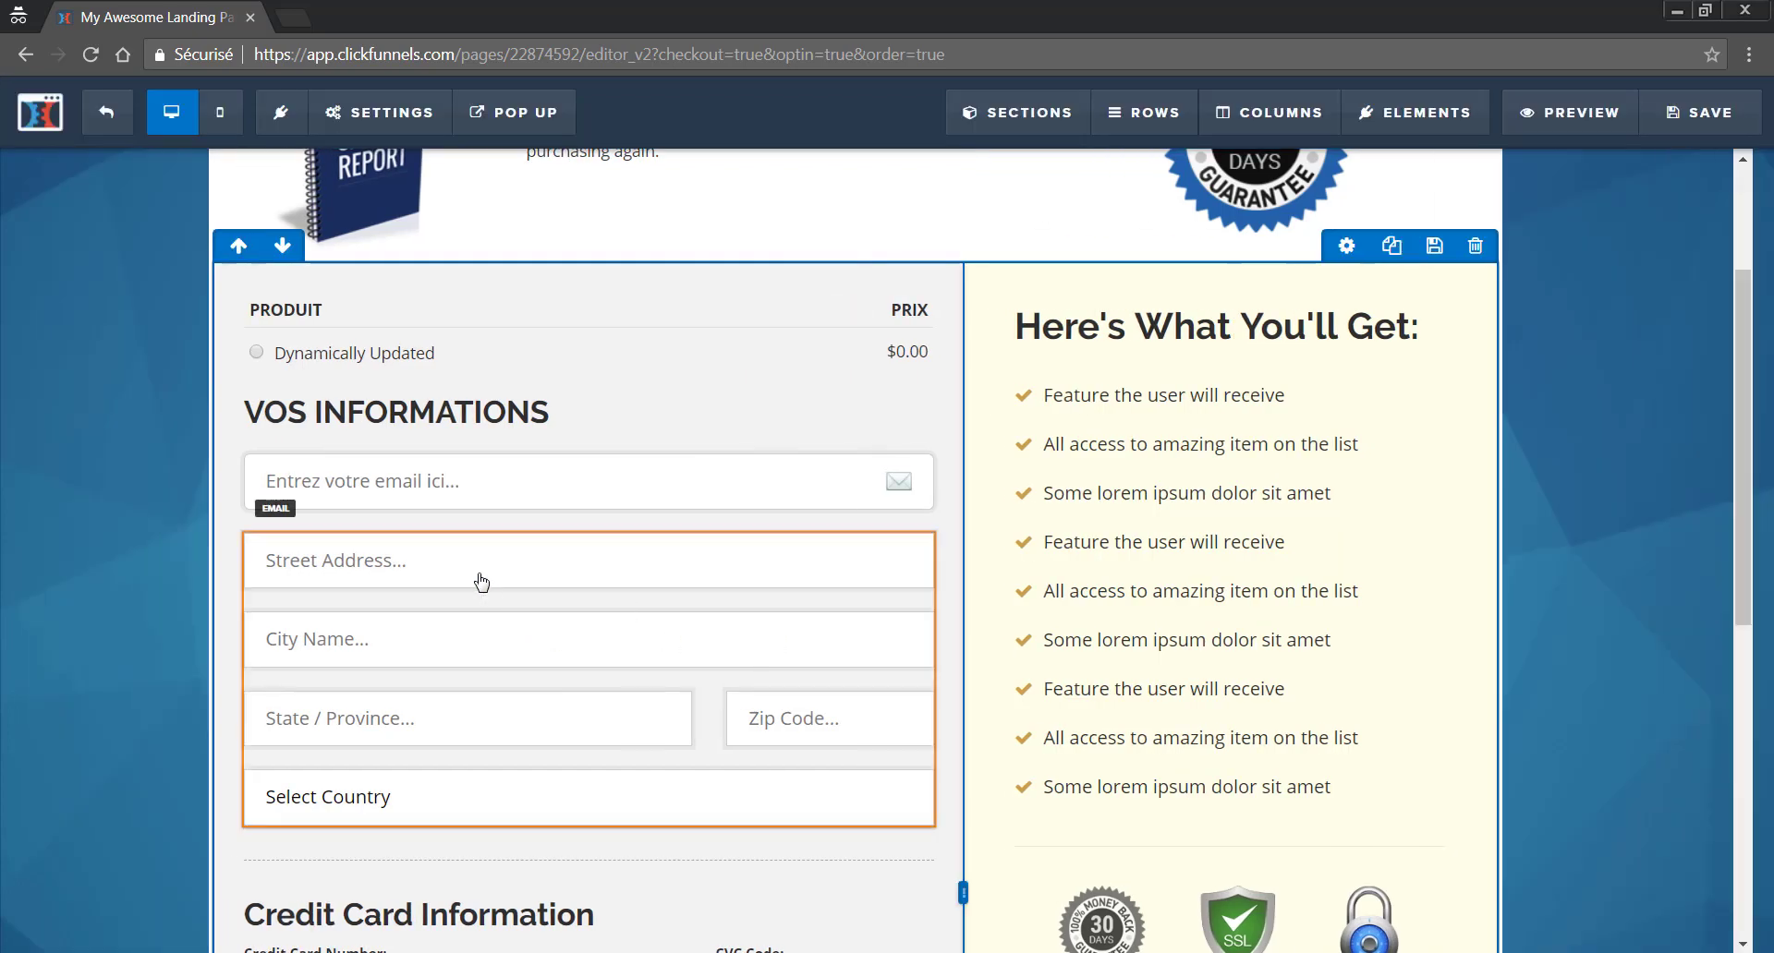
Set the billing address block's street address placeholder to "Adresse" and its city placeholder to "ville"
{"action": "left_click", "coordinate": [681, 578]}
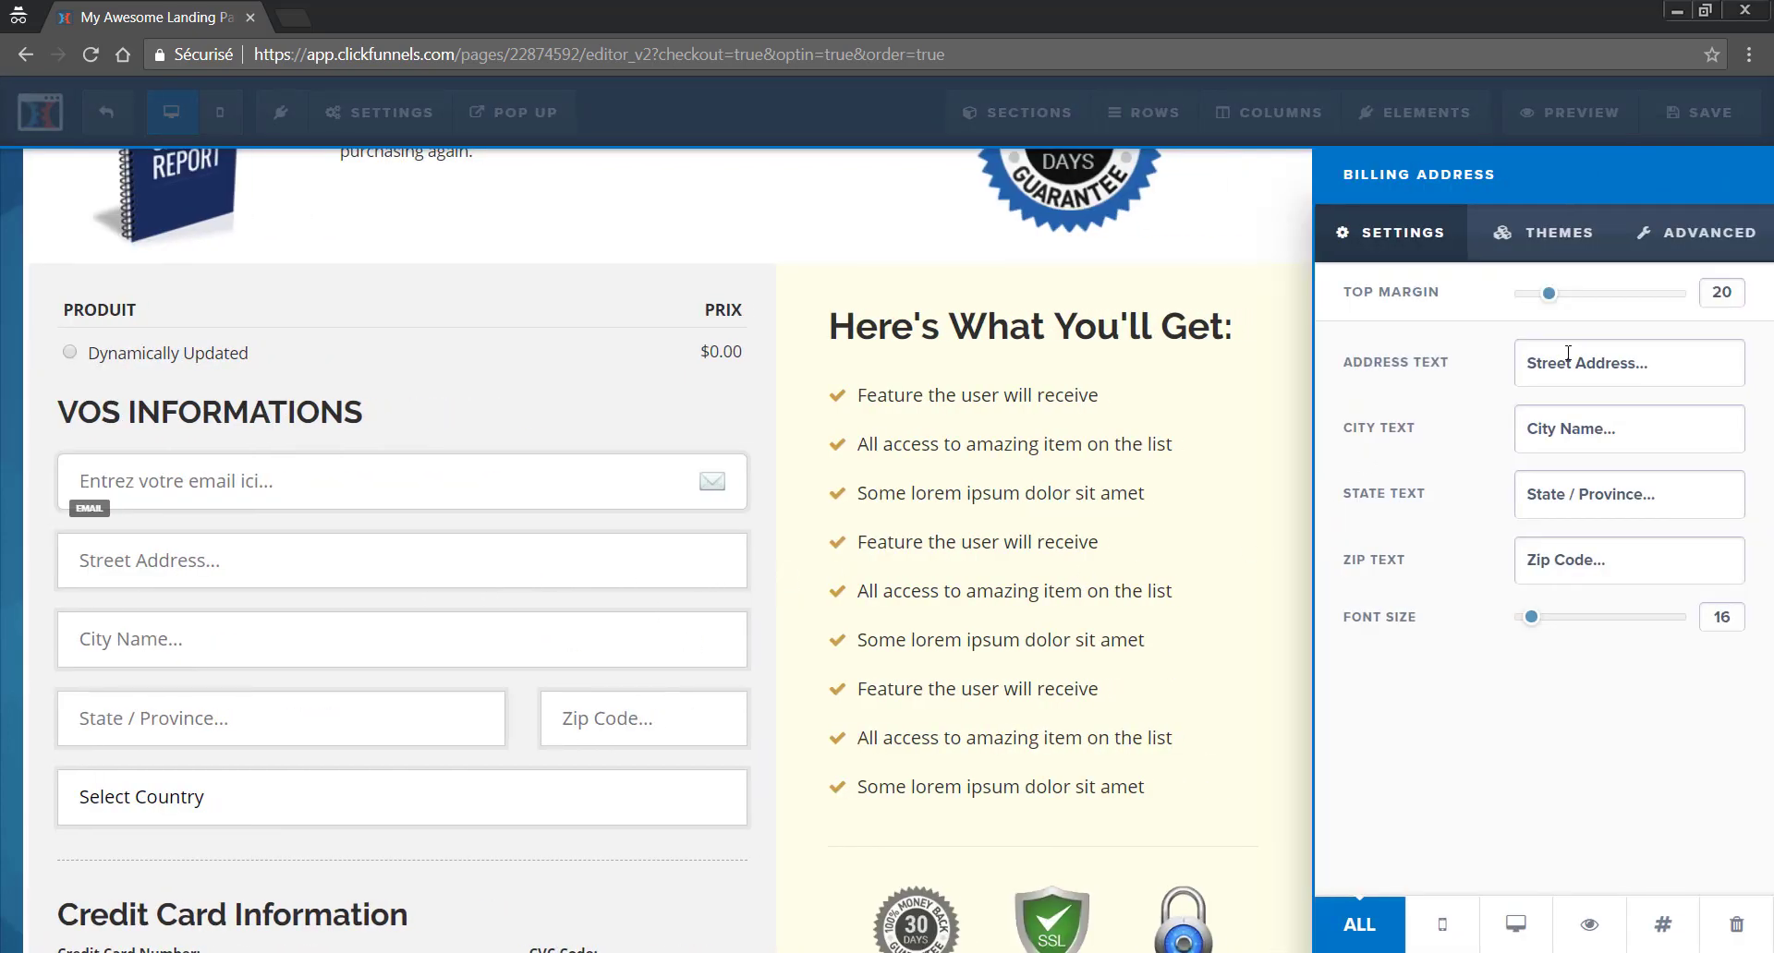
{"action": "left_click_drag", "start_coordinate": [1652, 363], "coordinate": [1489, 369]}
{"action": "type", "text": "Adrt"}
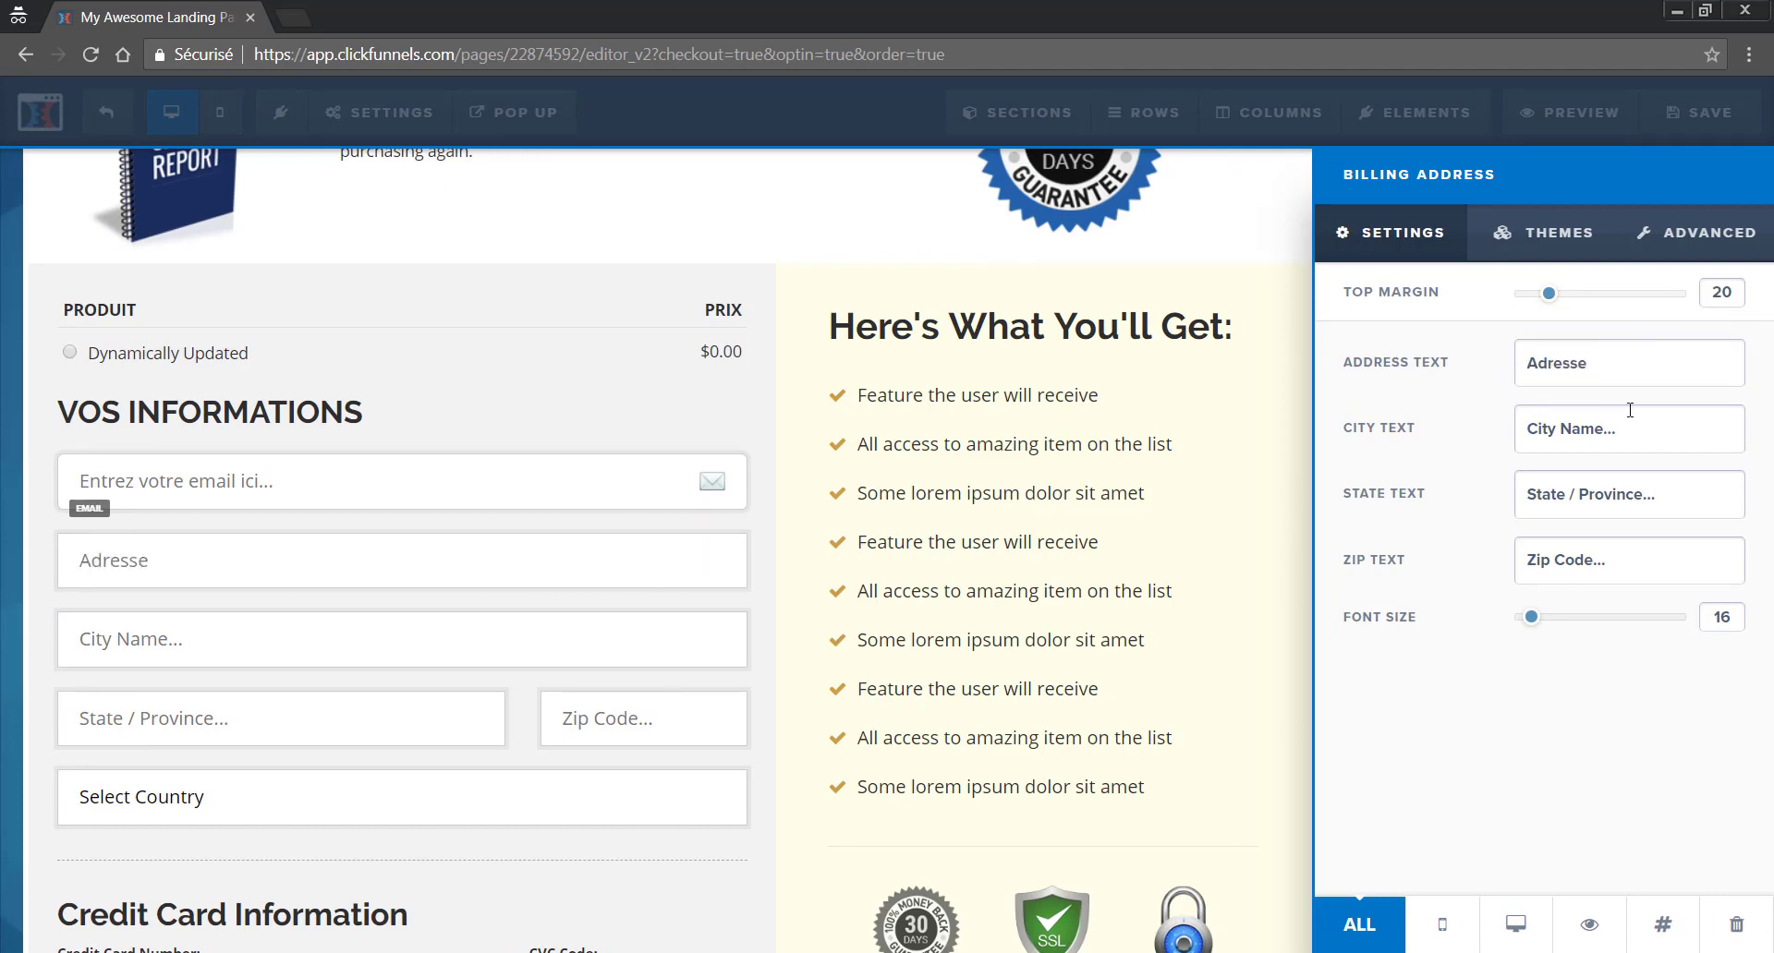
{"action": "left_click_drag", "start_coordinate": [1612, 425], "coordinate": [1520, 427]}
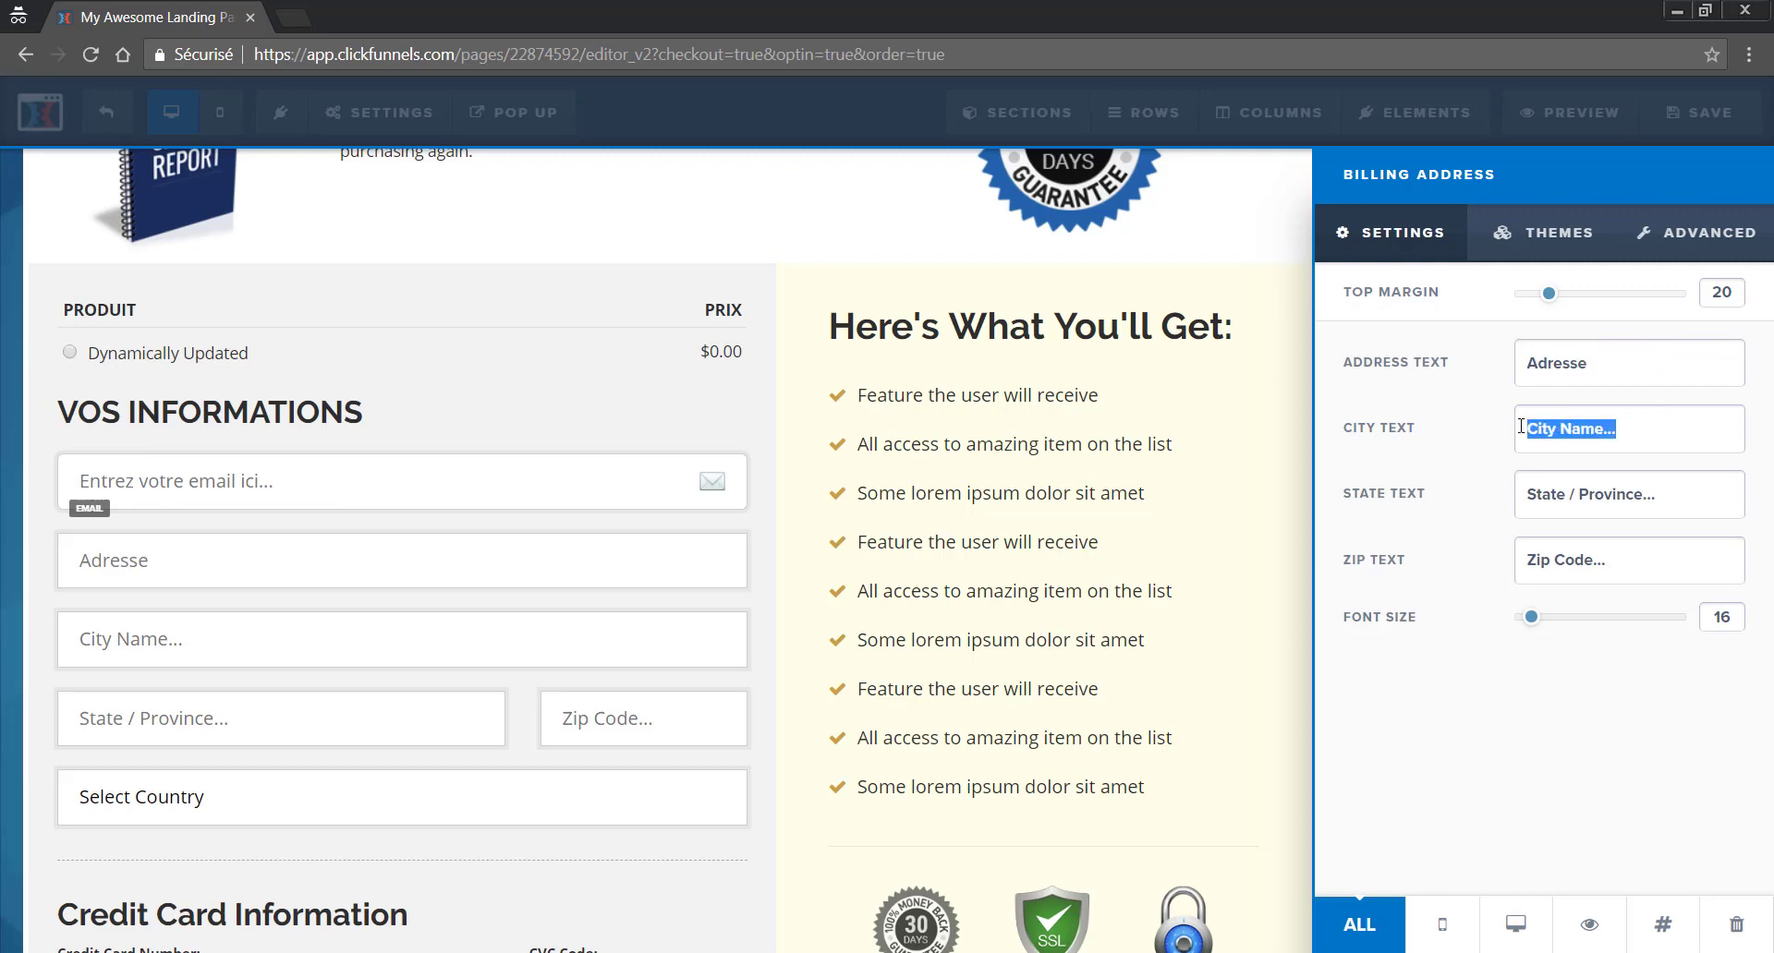
{"action": "type", "text": "ville"}
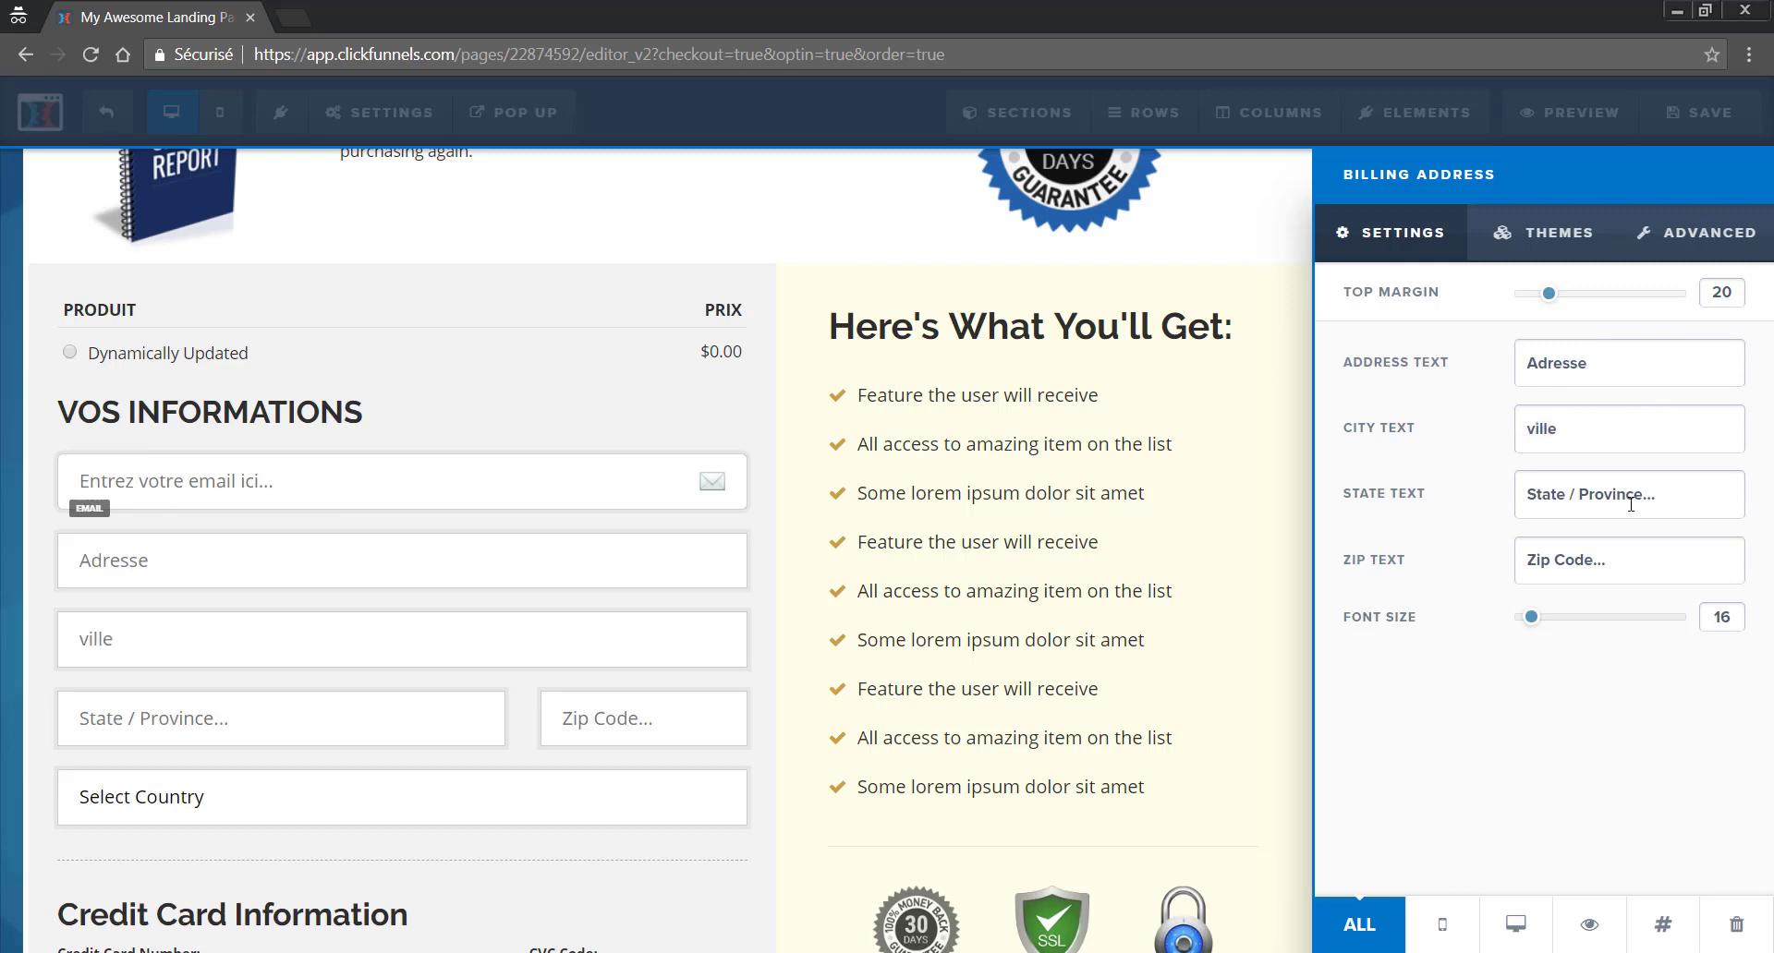
Set the billing address block's state placeholder to "région" and its zip placeholder to "code postal", and close its settings
{"action": "left_click_drag", "start_coordinate": [1678, 502], "coordinate": [1410, 506]}
{"action": "type", "text": "rgion"}
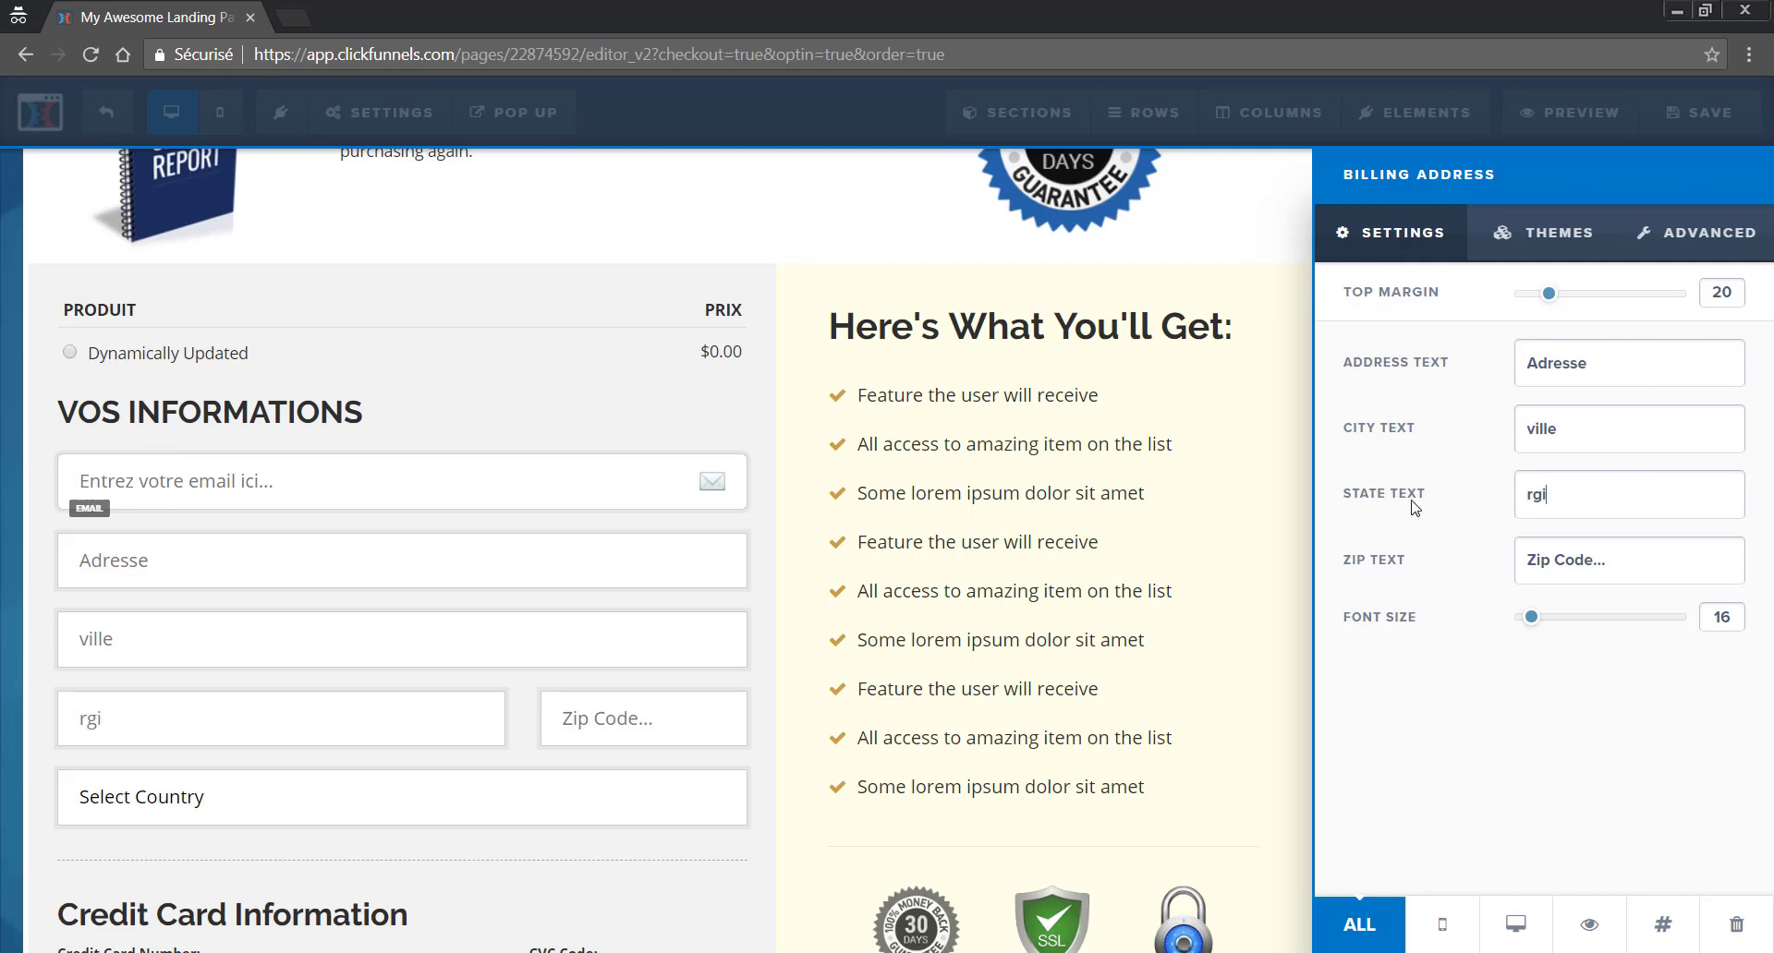
{"action": "key", "text": "BackSpace"}
{"action": "key", "text": "BackSpace"}
{"action": "key", "text": "BackSpace"}
{"action": "type", "text": "égio"}
{"action": "key", "text": "ctrl+a"}
{"action": "type", "text": "c"}
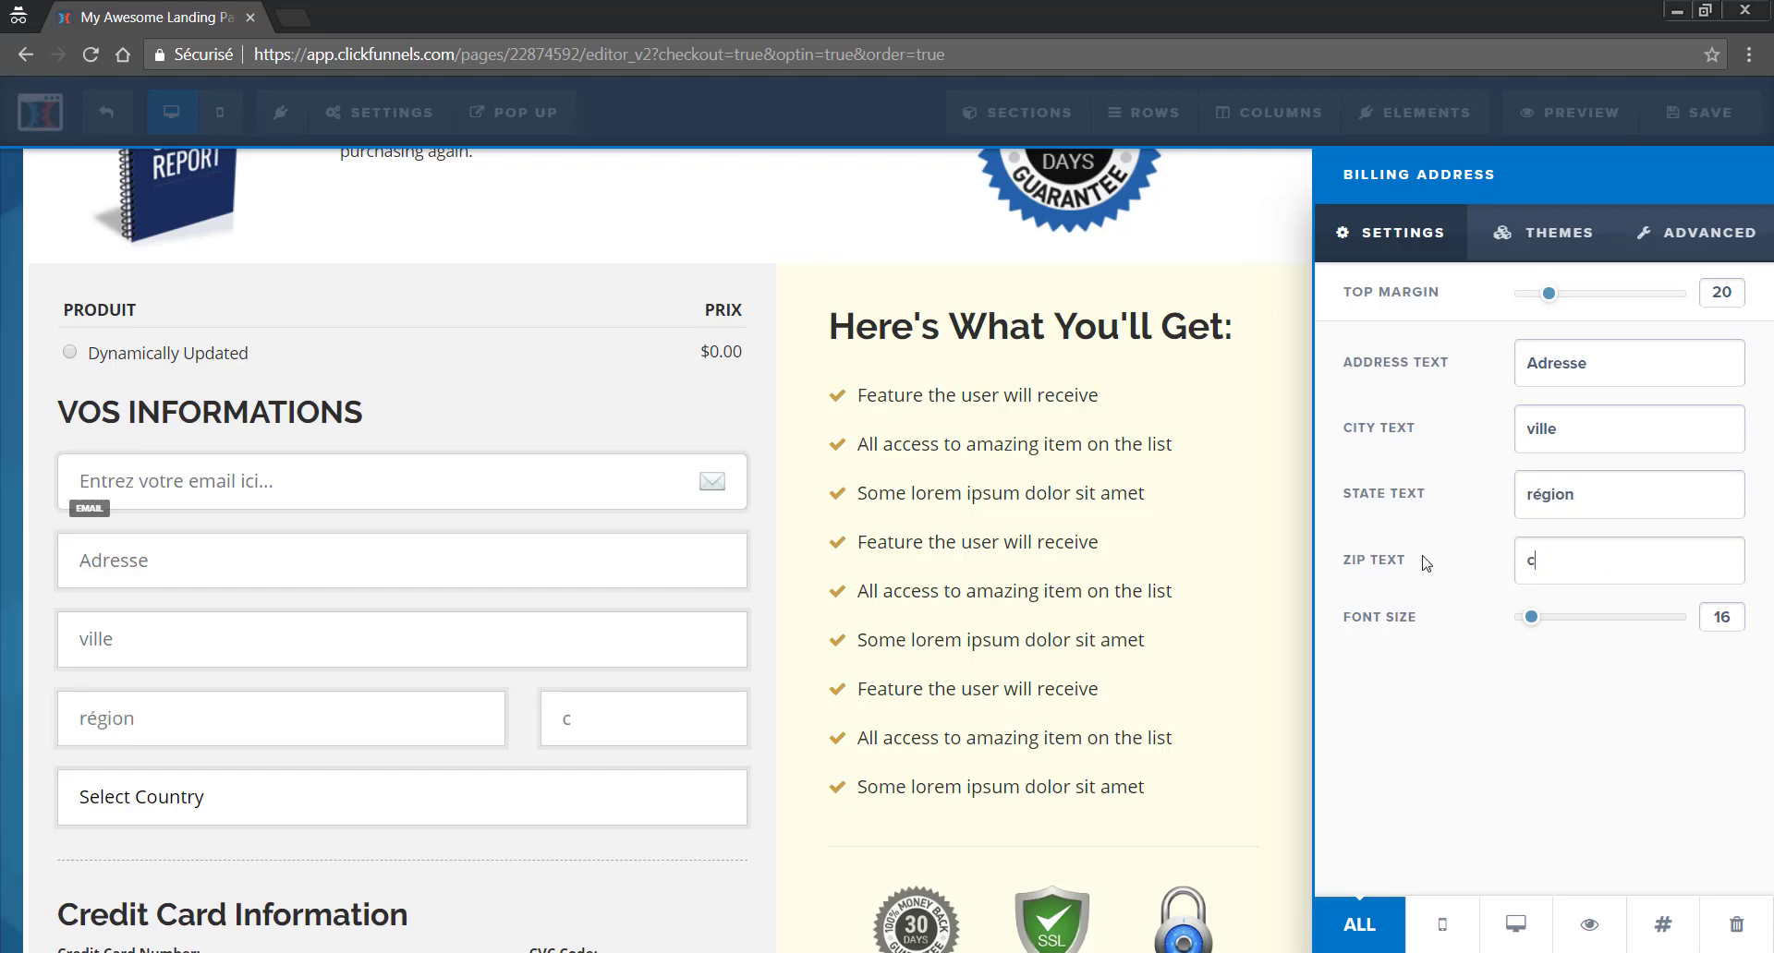
{"action": "type", "text": "ode postal"}
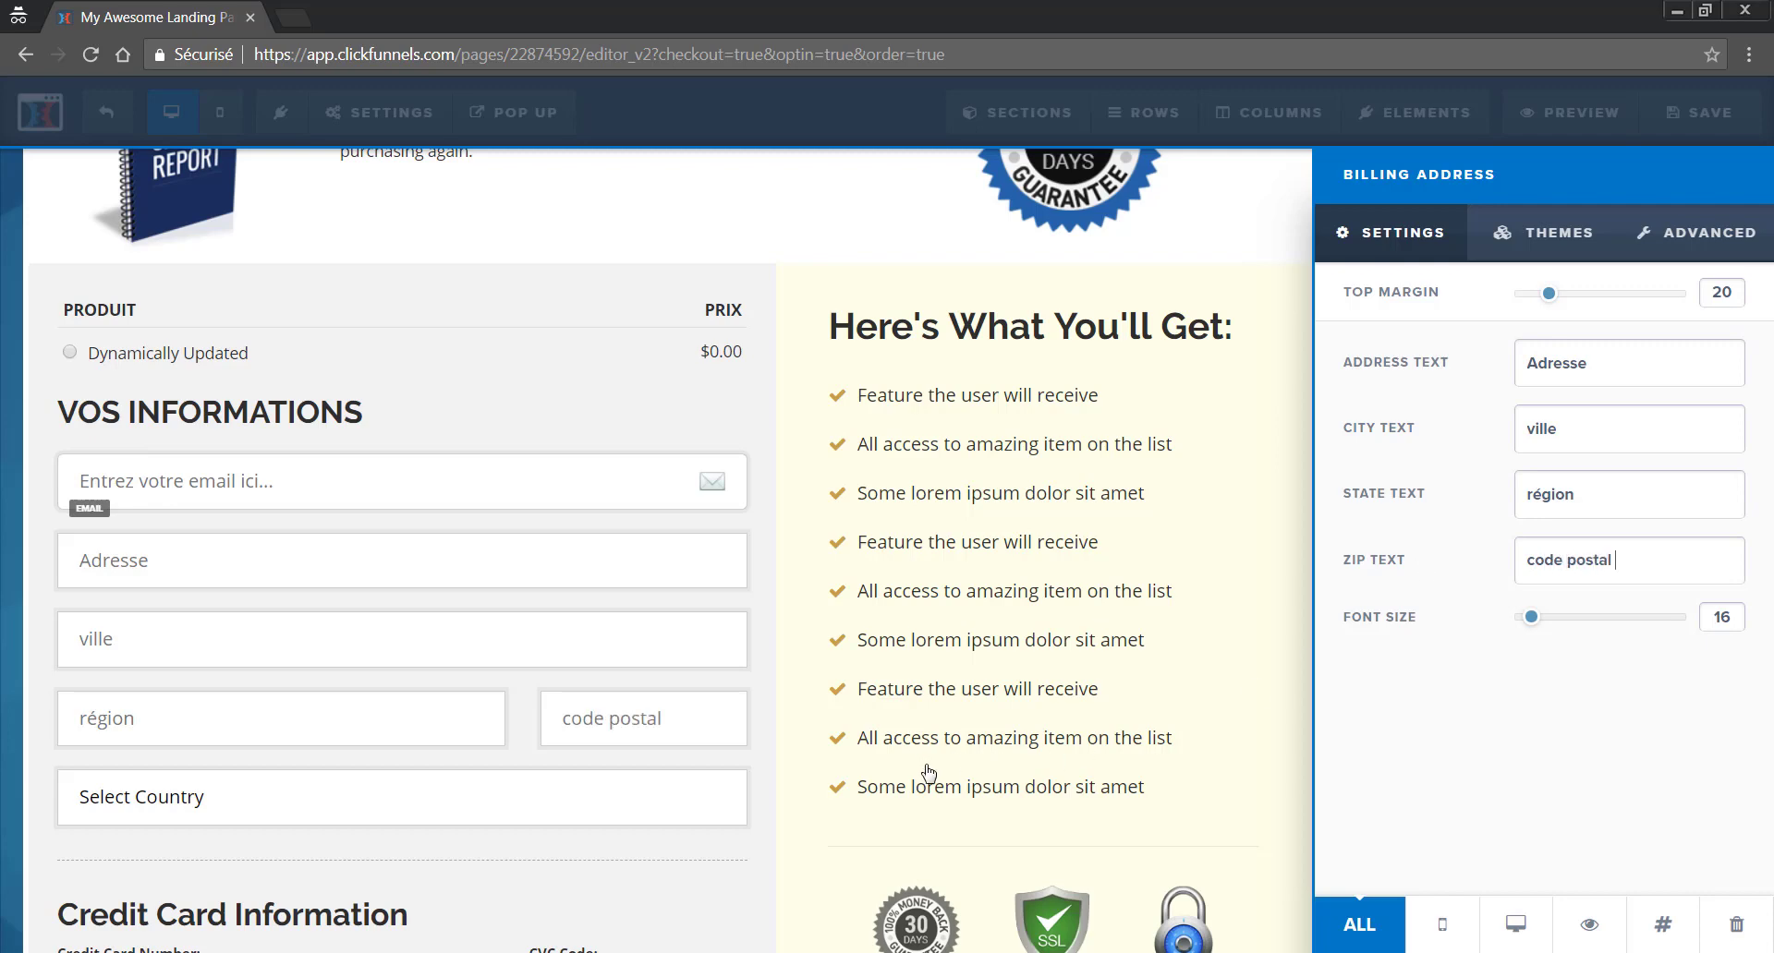
{"action": "left_click", "coordinate": [724, 796]}
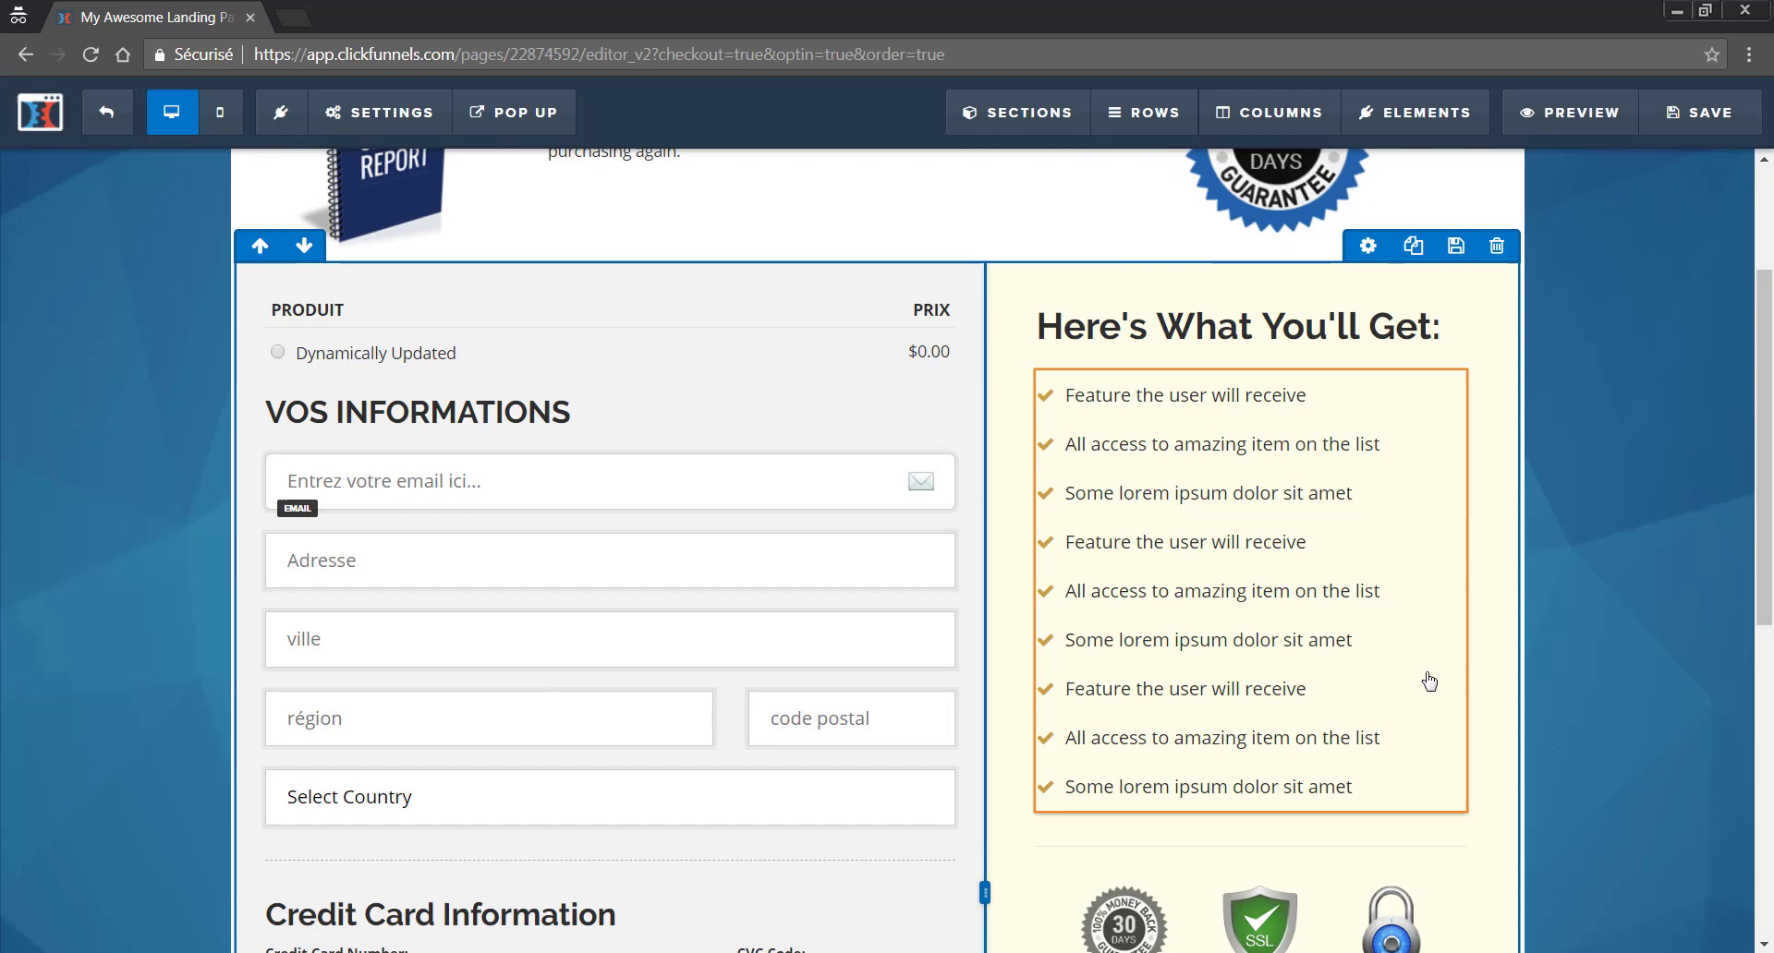
Examine the billing address block's advanced styles, required options, themes and country selector for a way to translate "Select Country"
{"action": "left_click", "coordinate": [812, 783]}
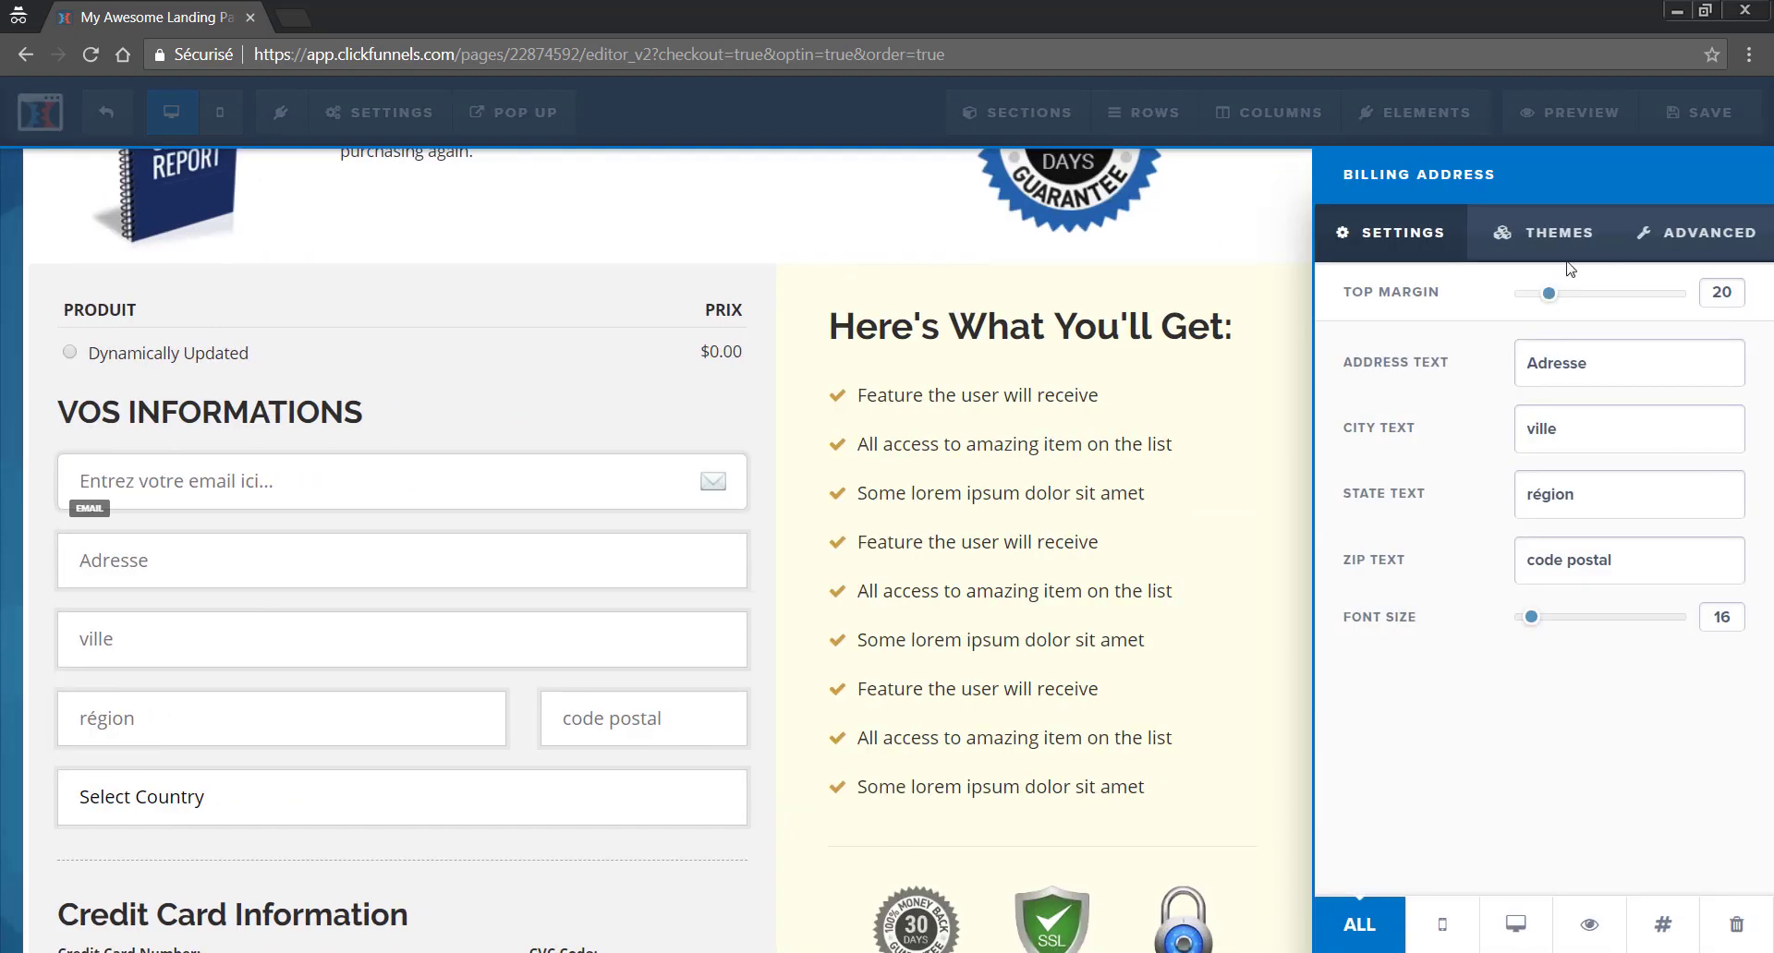
{"action": "left_click", "coordinate": [1663, 242]}
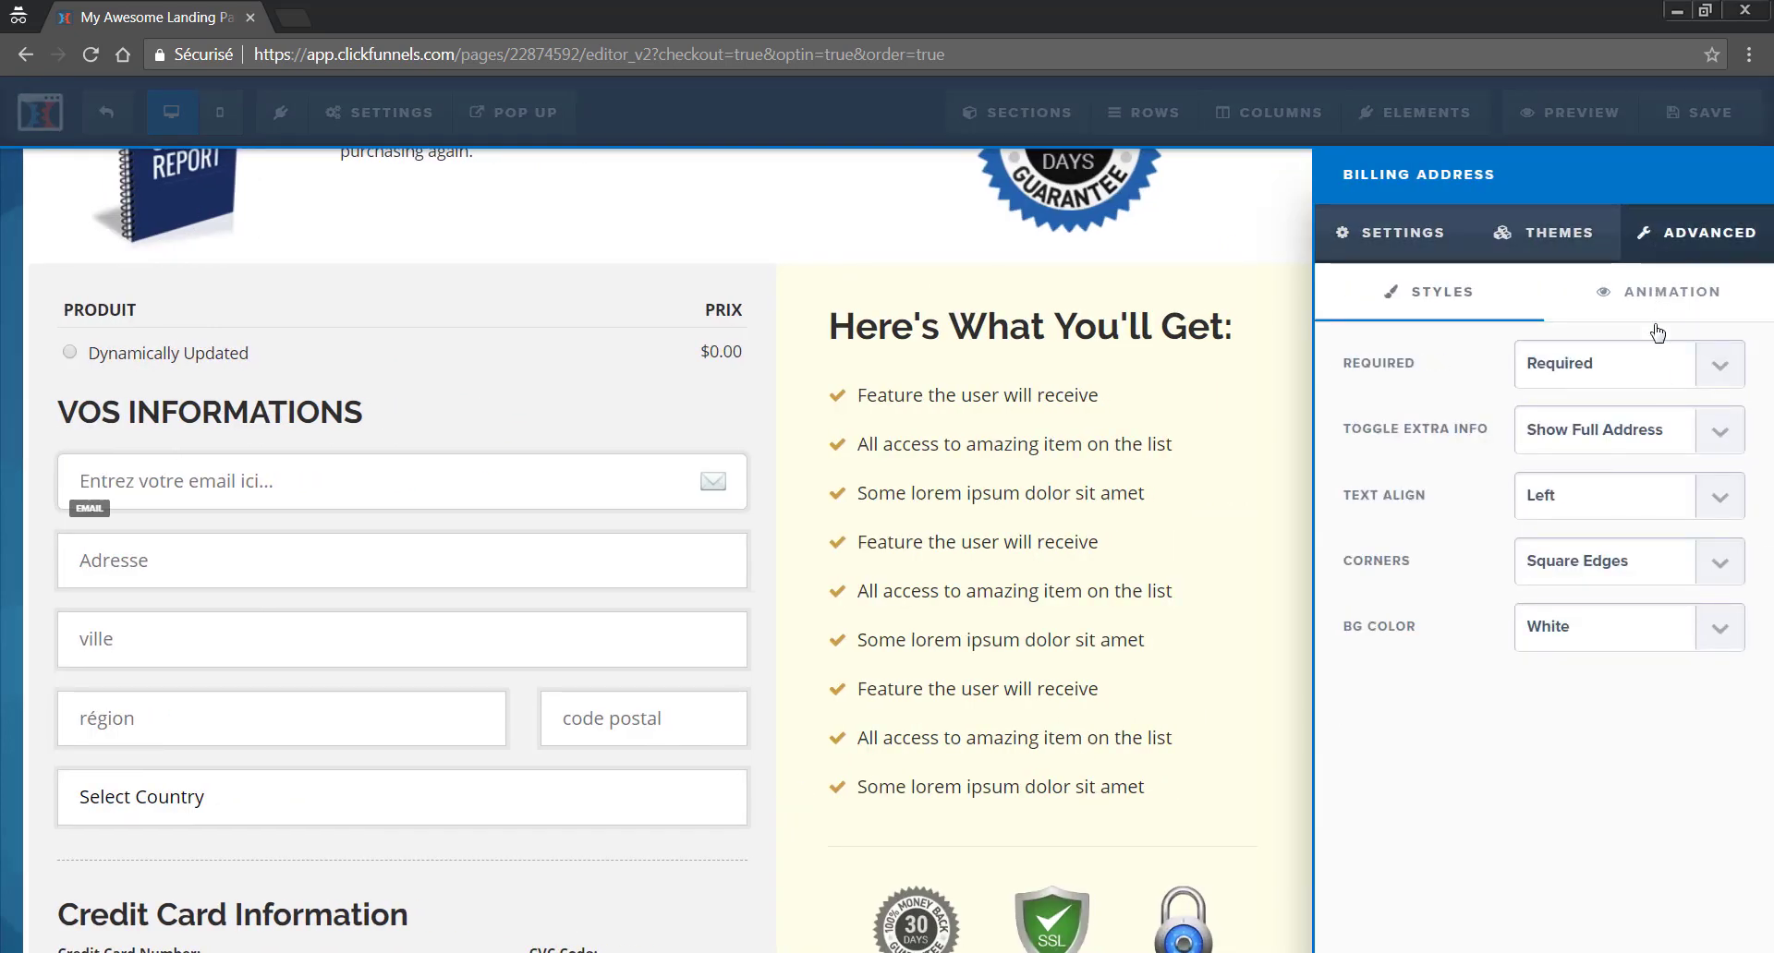
{"action": "left_click", "coordinate": [1717, 382]}
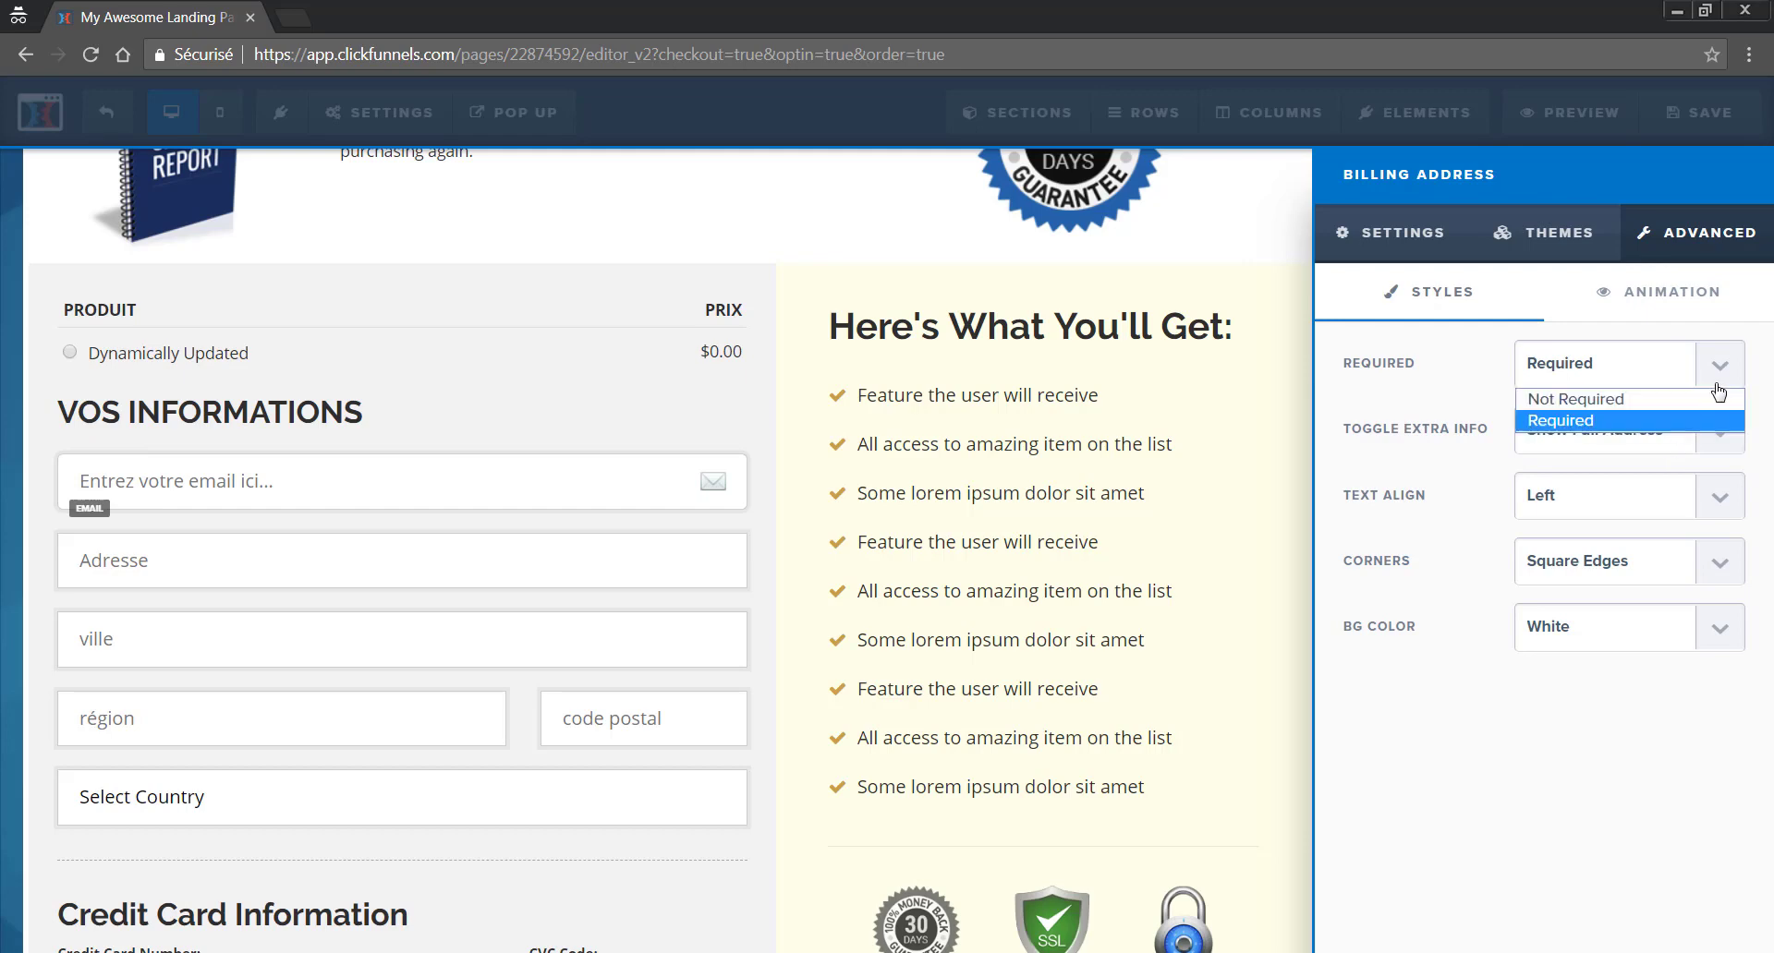
{"action": "left_click", "coordinate": [1481, 251]}
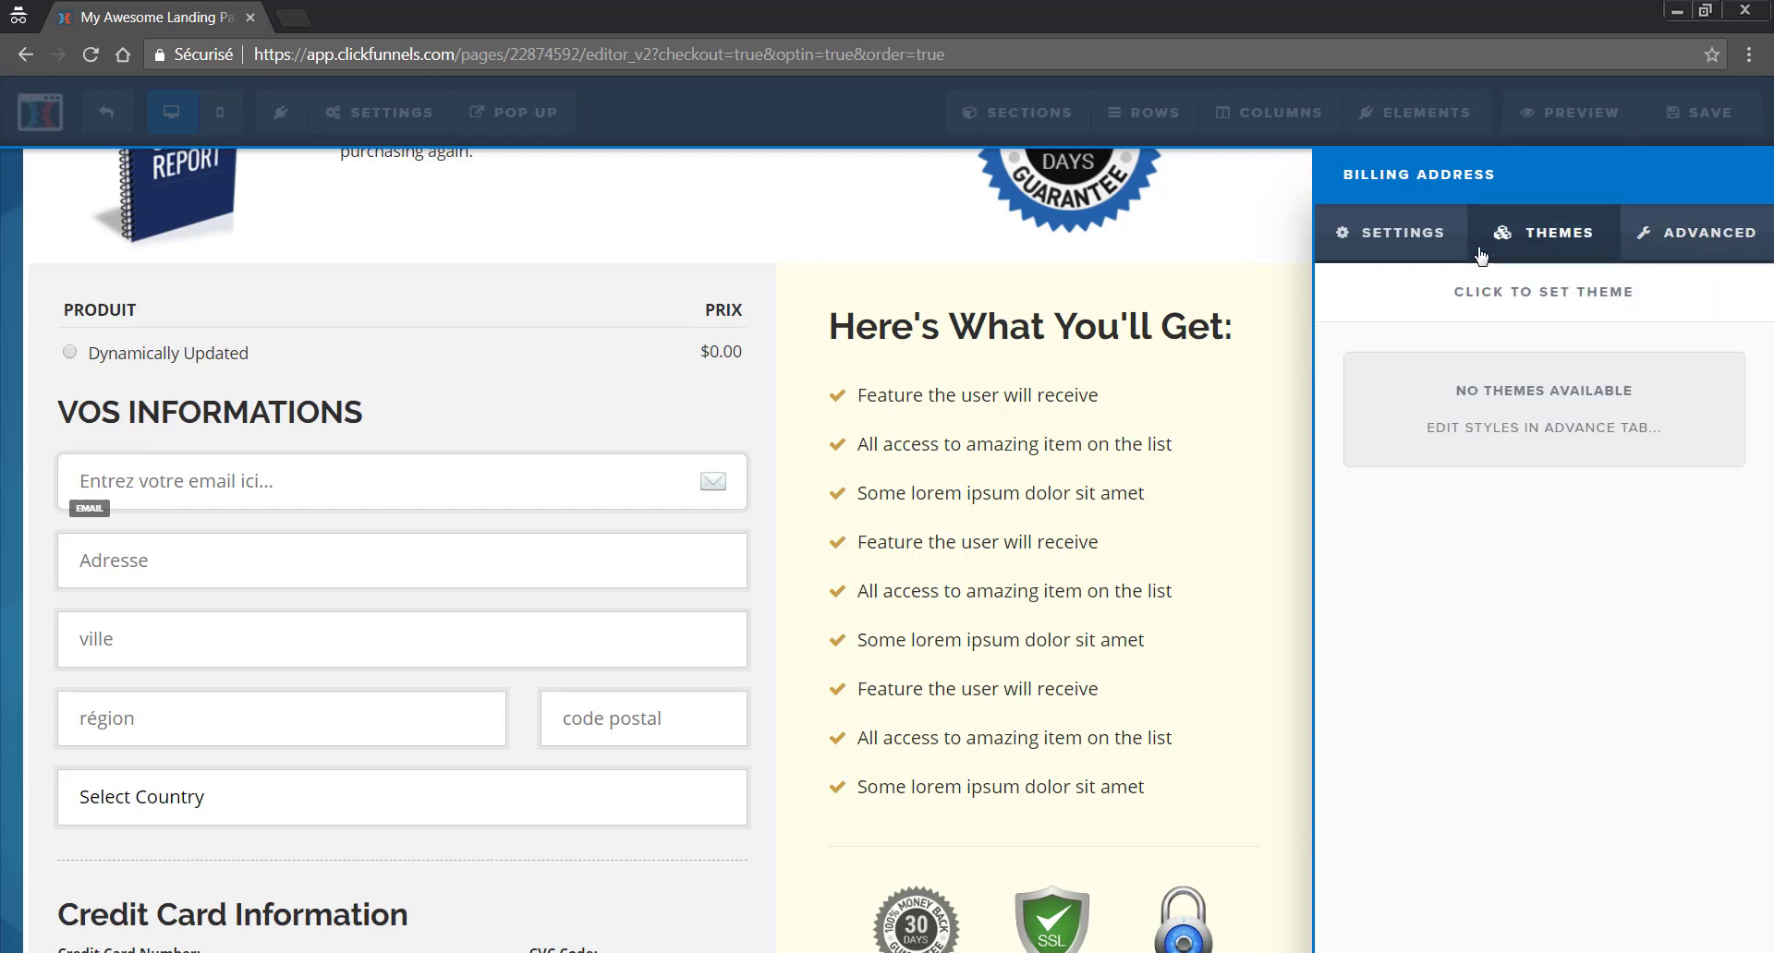
{"action": "left_click", "coordinate": [1423, 252]}
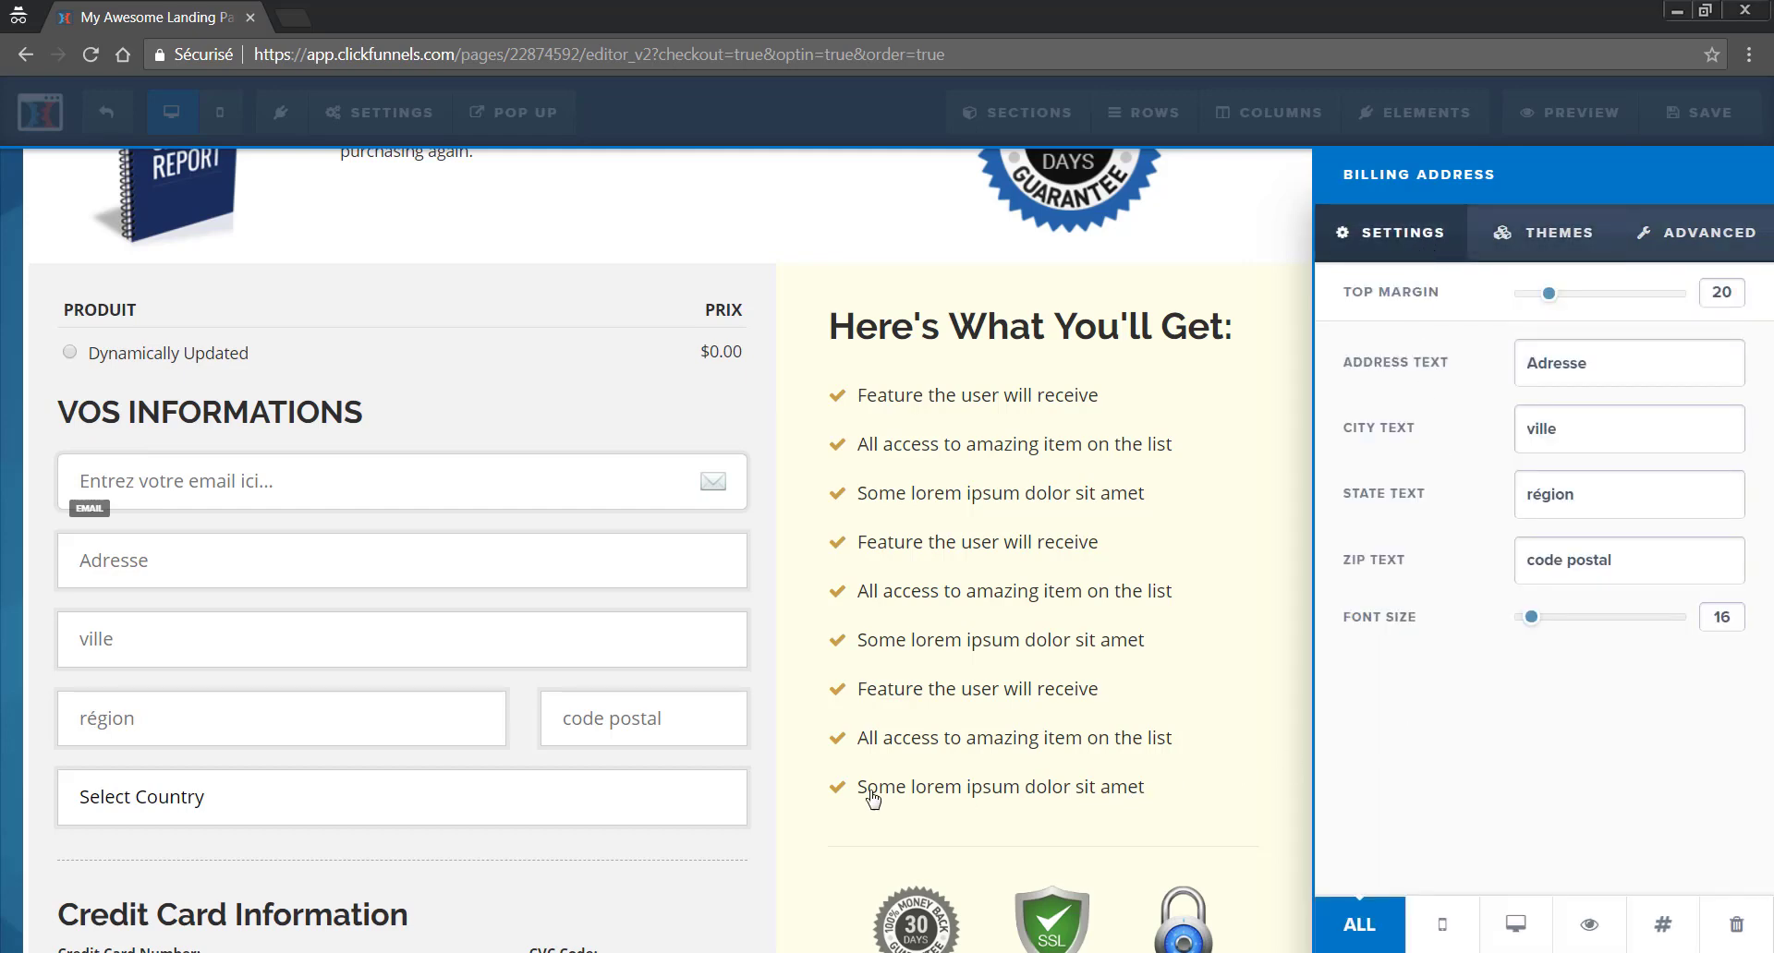
{"action": "left_click", "coordinate": [767, 698]}
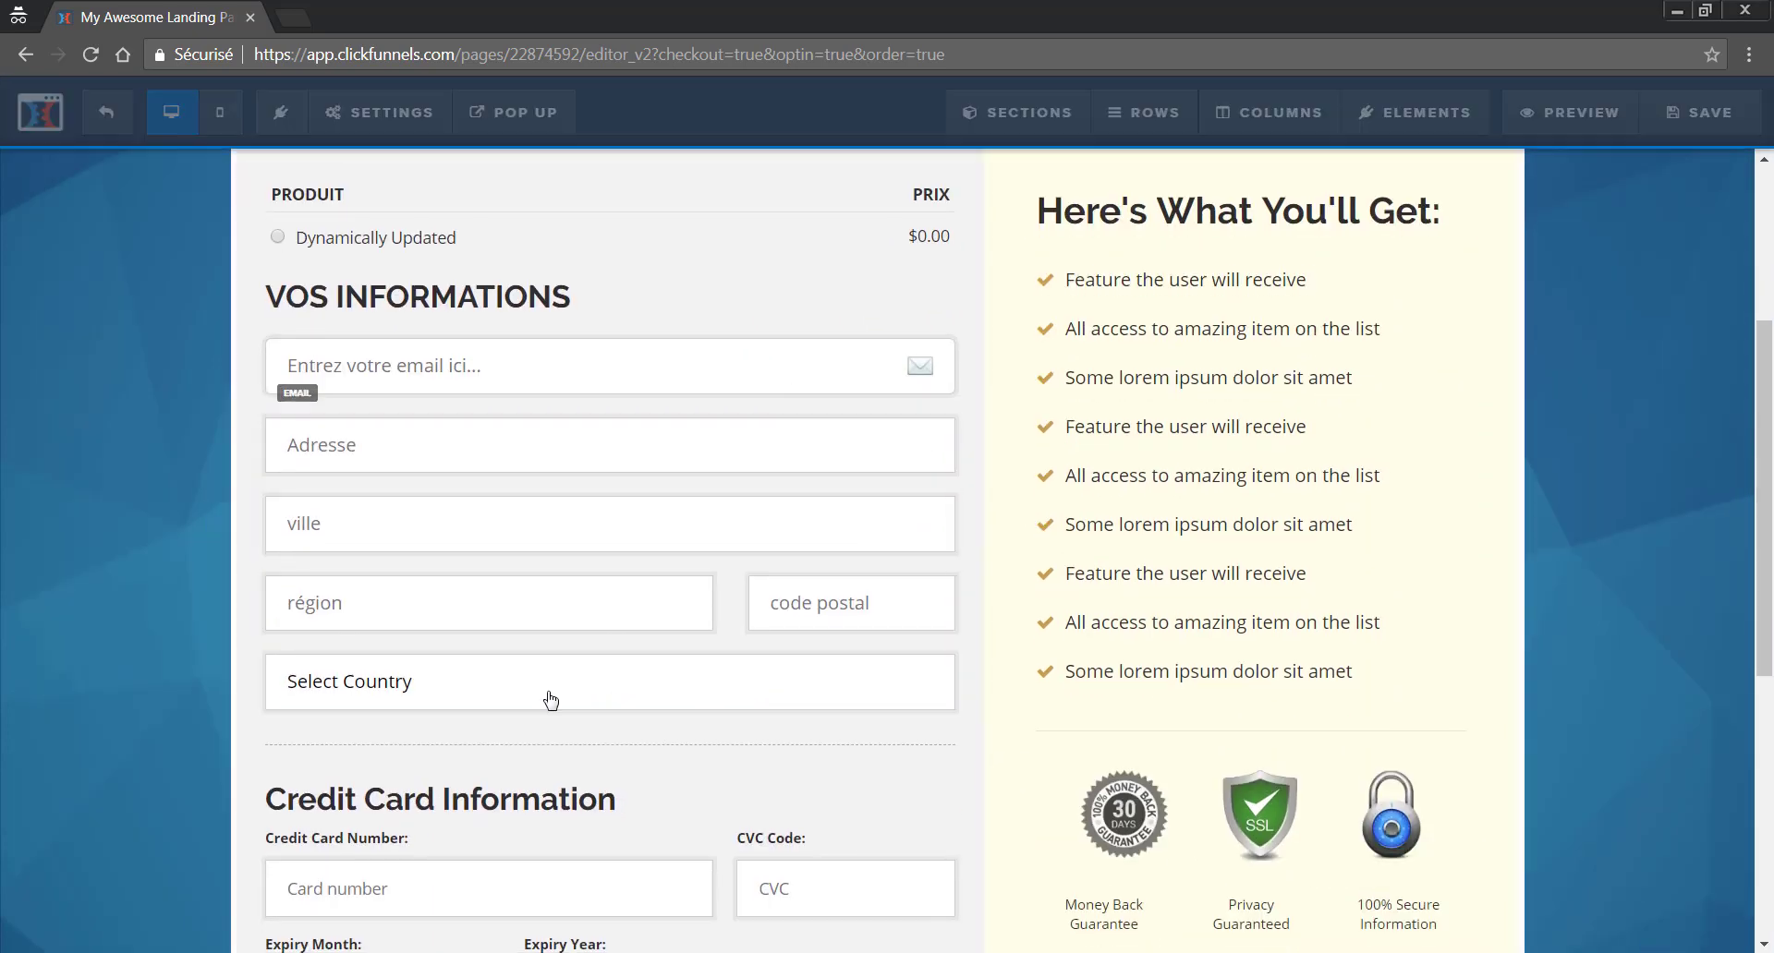
{"action": "left_click", "coordinate": [551, 700]}
{"action": "left_click", "coordinate": [776, 733]}
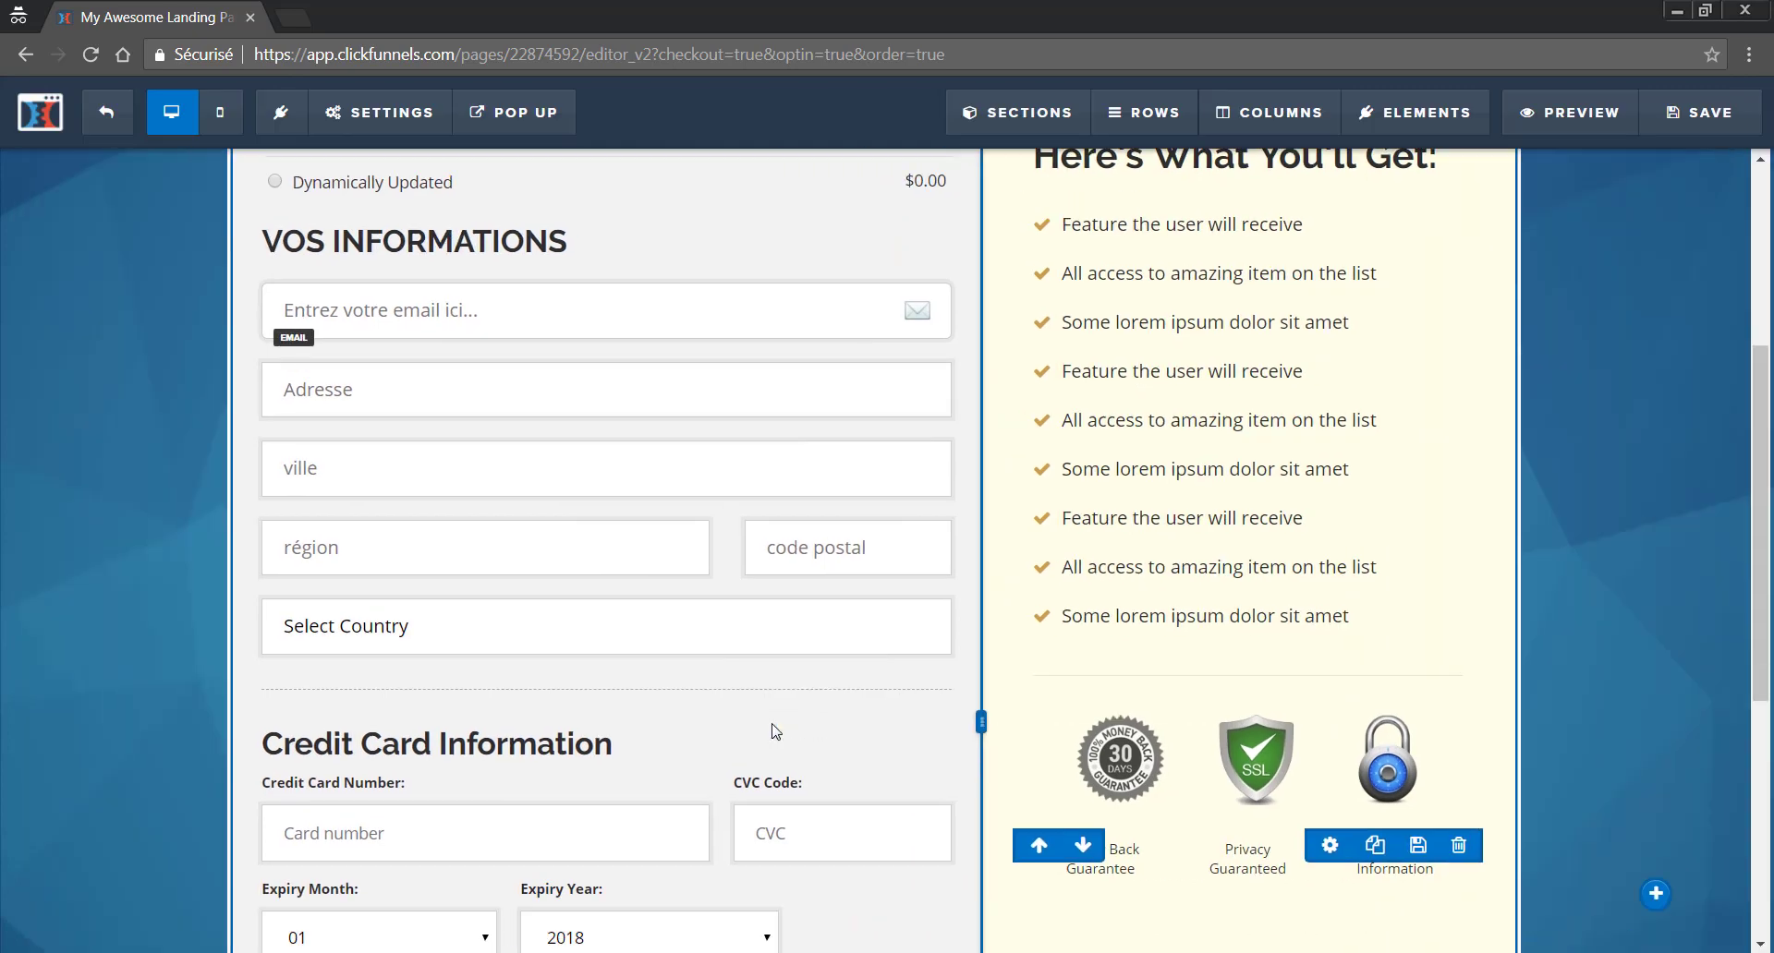
Replace the "Credit Card Information" heading with "Information de paiement"
{"action": "left_click", "coordinate": [646, 571]}
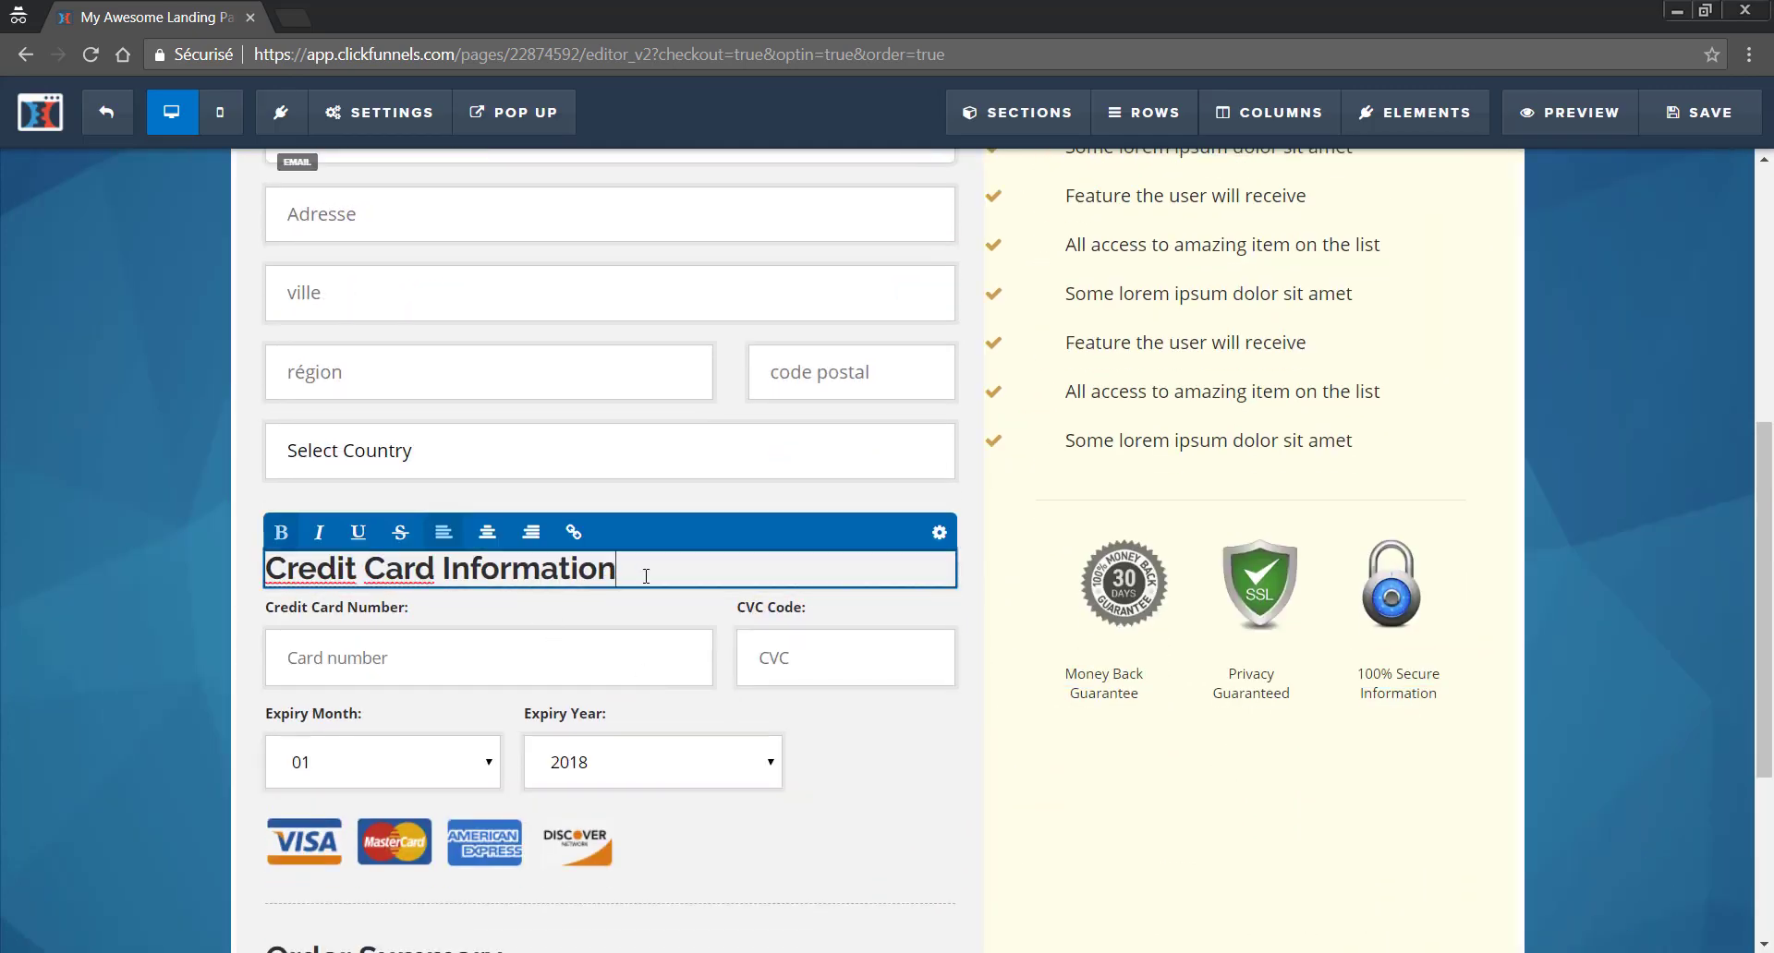
{"action": "triple_click", "coordinate": [646, 575]}
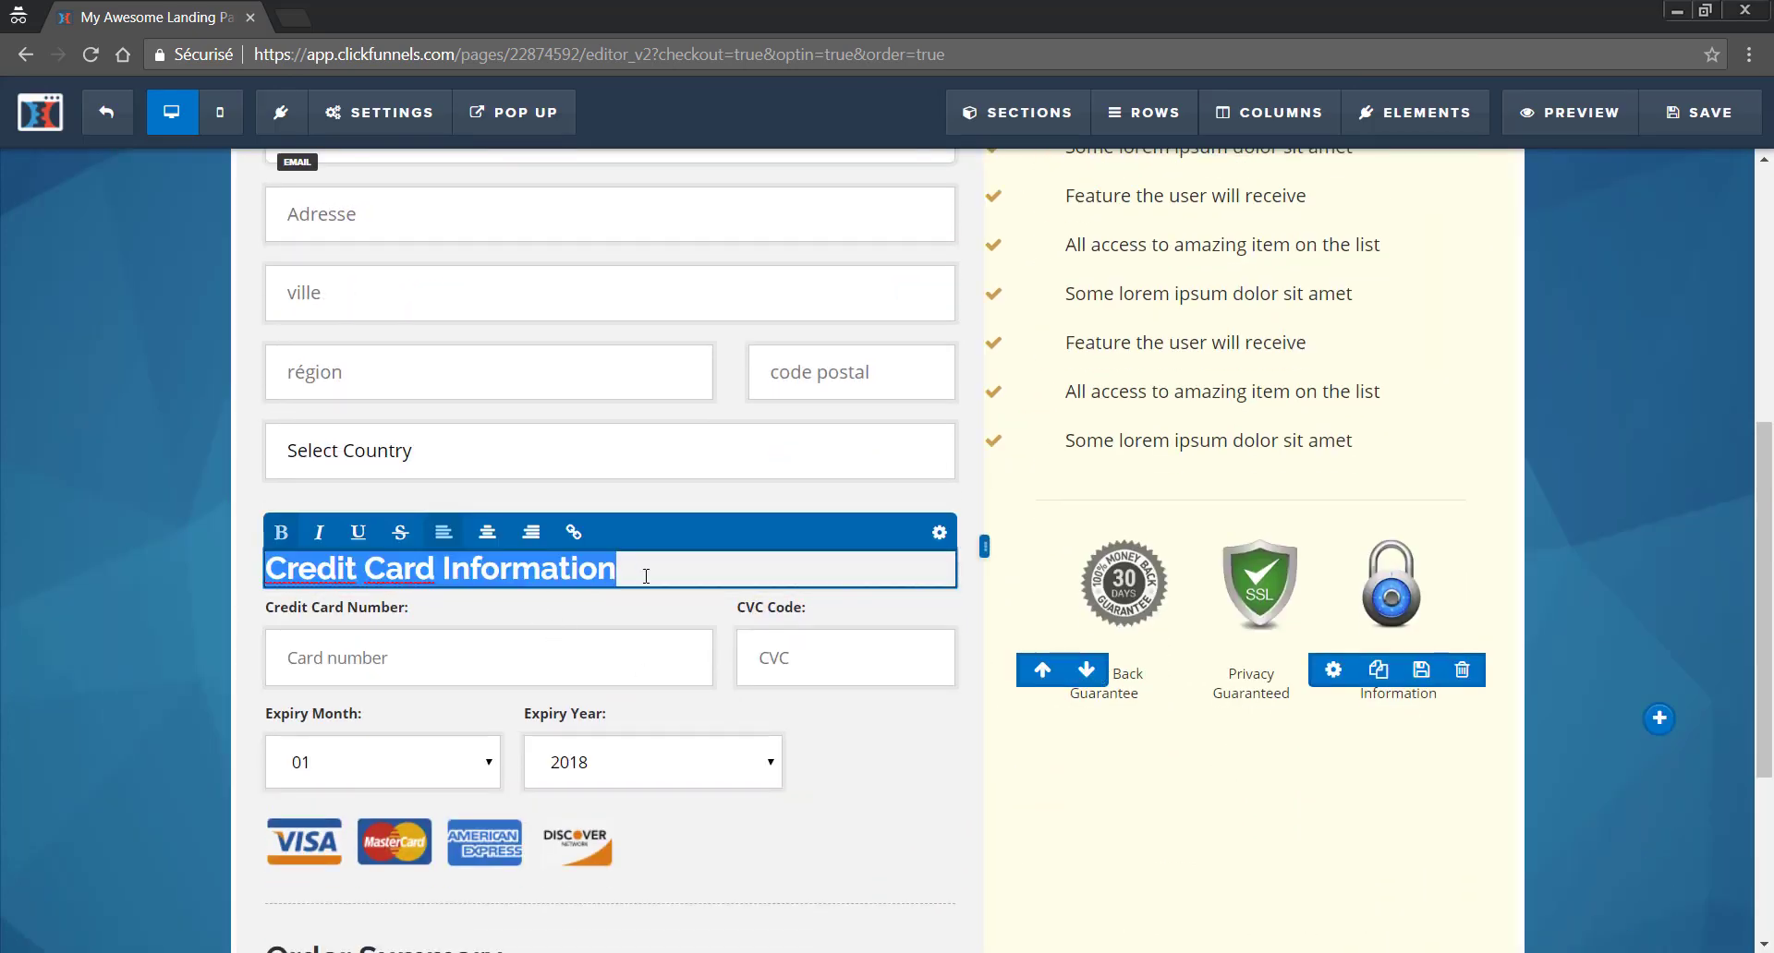
{"action": "type", "text": "Infi"}
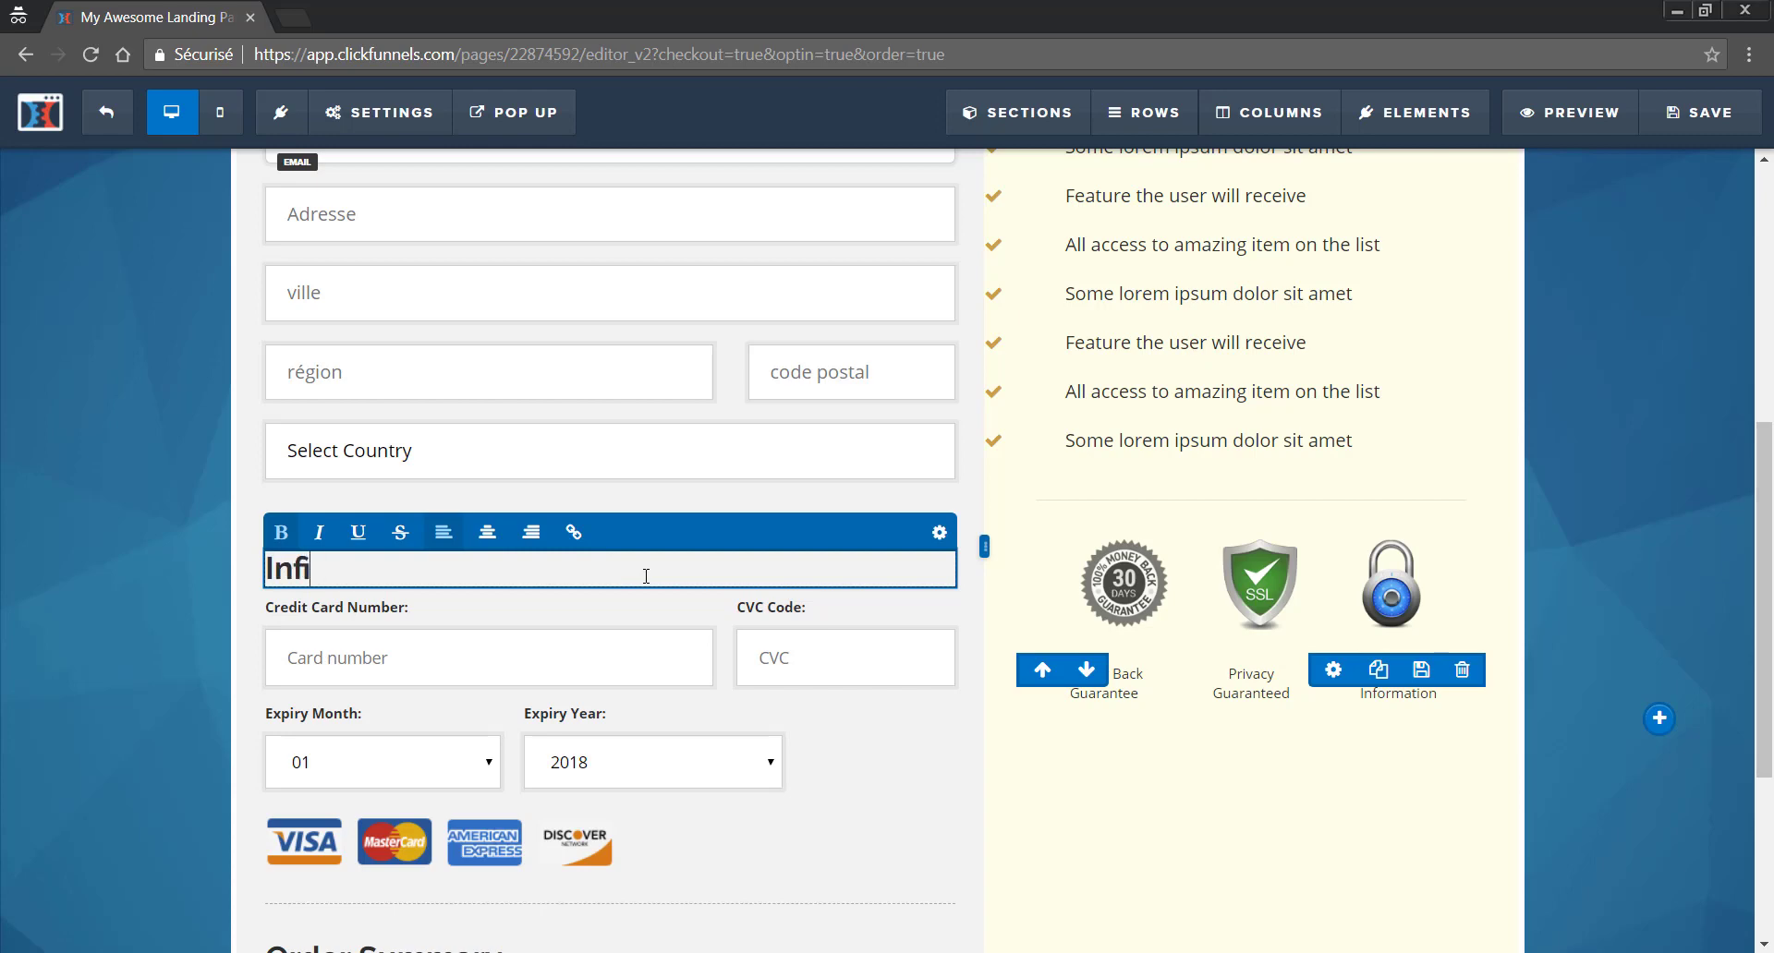
{"action": "key", "text": "BackSpace"}
{"action": "type", "text": "ormatrion"}
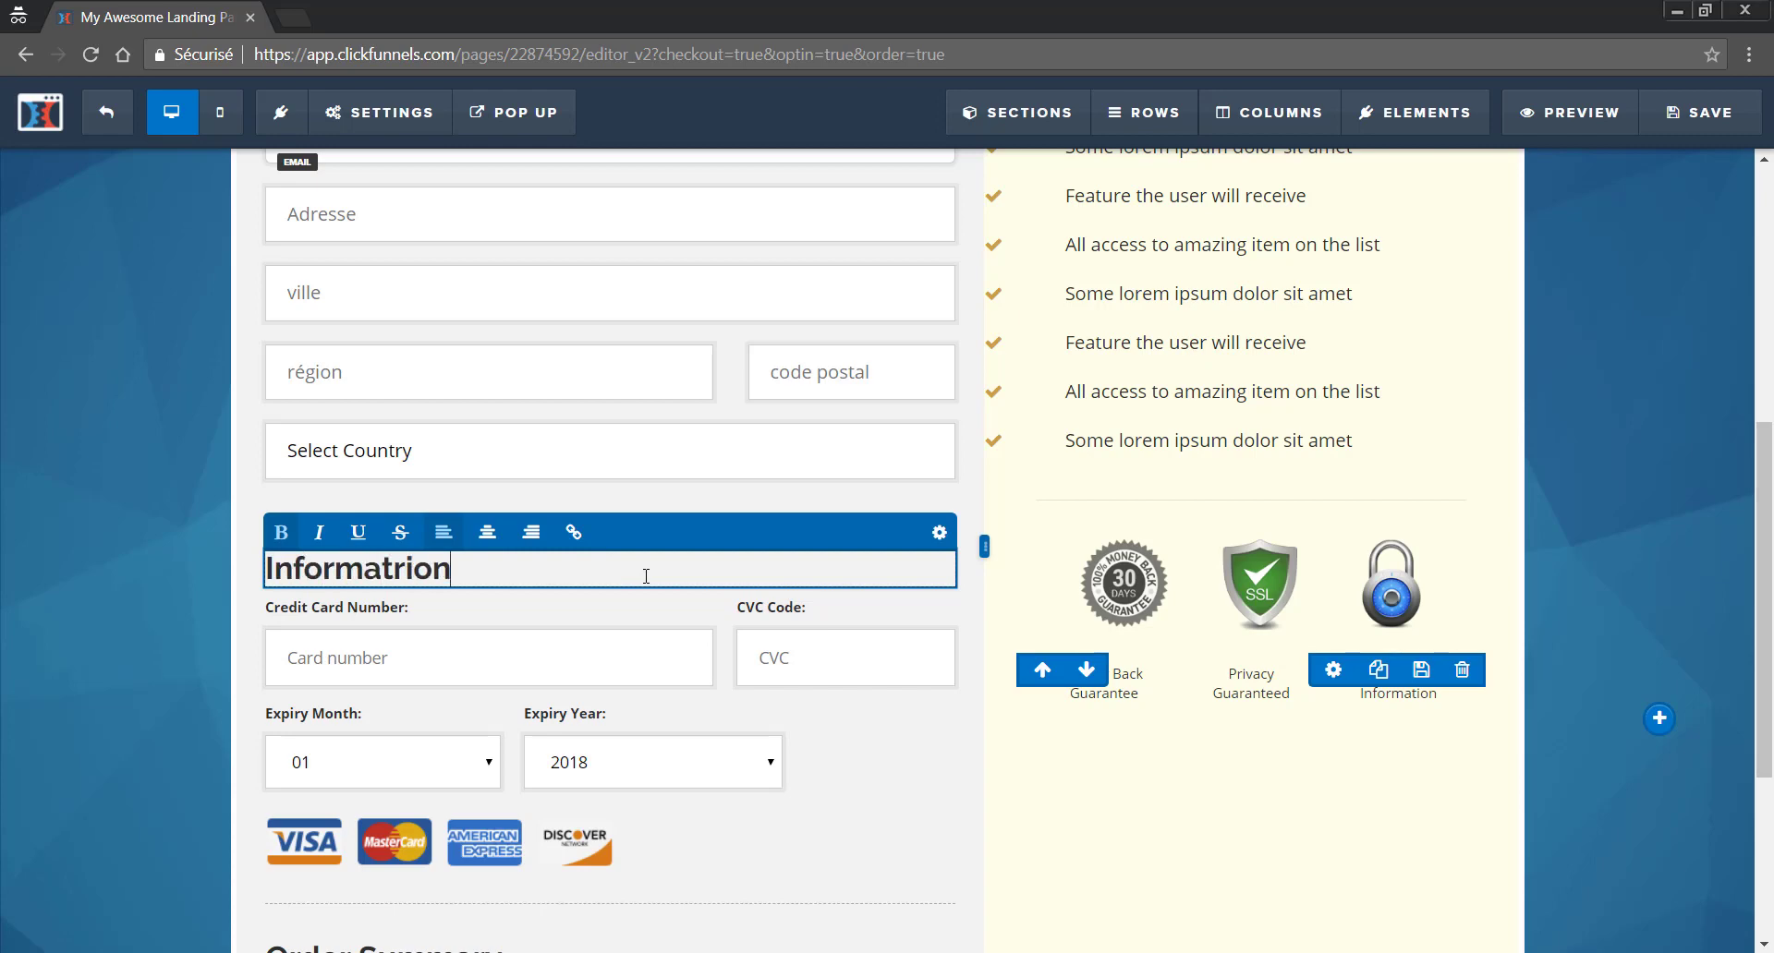
{"action": "key", "text": "BackSpace"}
{"action": "key", "text": "BackSpace"}
{"action": "key", "text": "BackSpace"}
{"action": "key", "text": "BackSpace"}
{"action": "type", "text": "ion de paiement"}
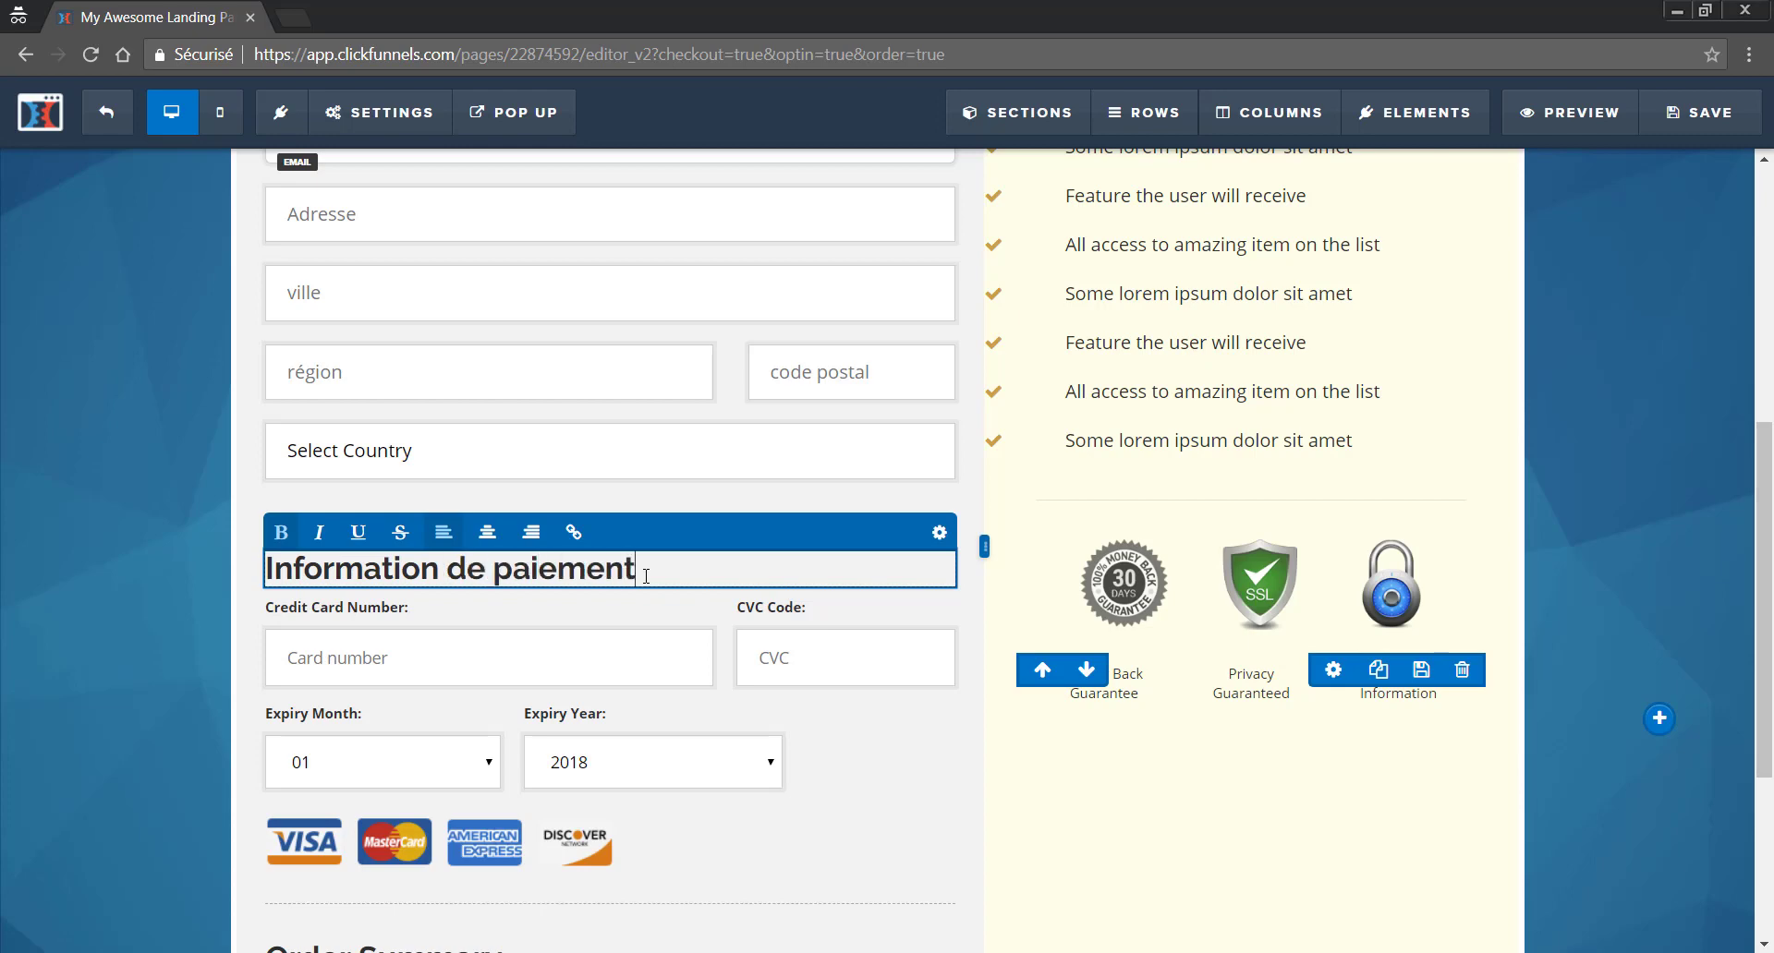
Set the credit card form's card number label to "Numéros de cb" and close its settings
{"action": "left_click", "coordinate": [500, 643]}
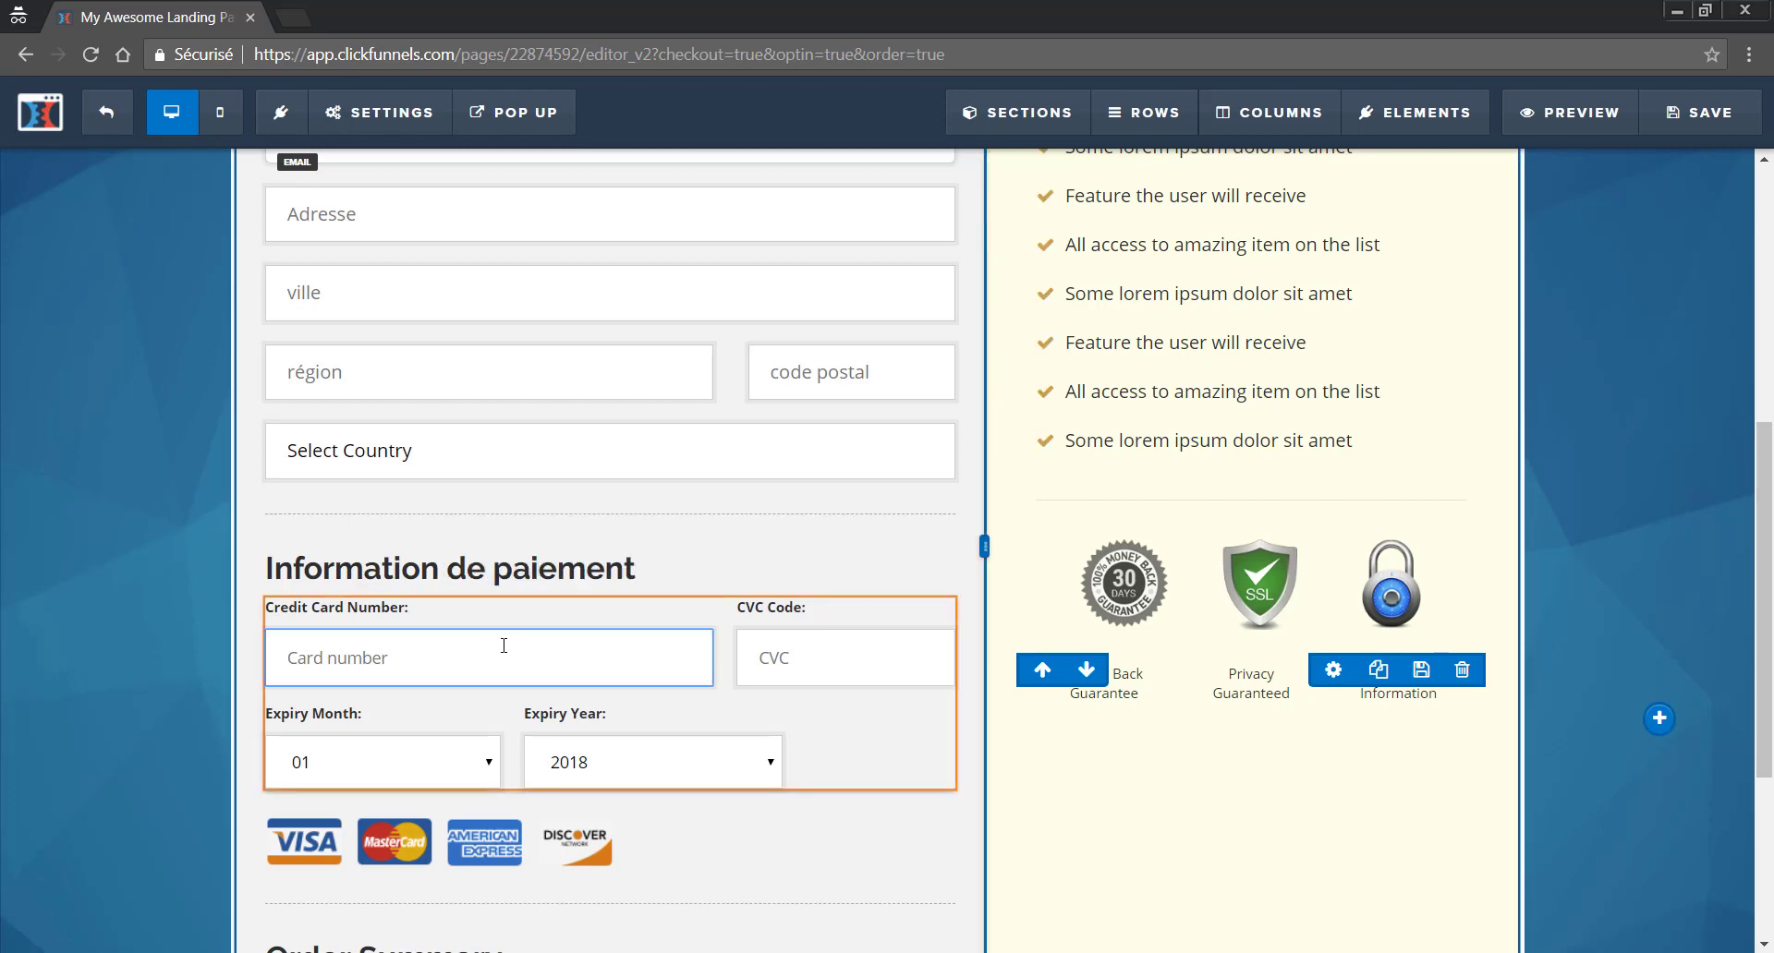
{"action": "left_click", "coordinate": [571, 636]}
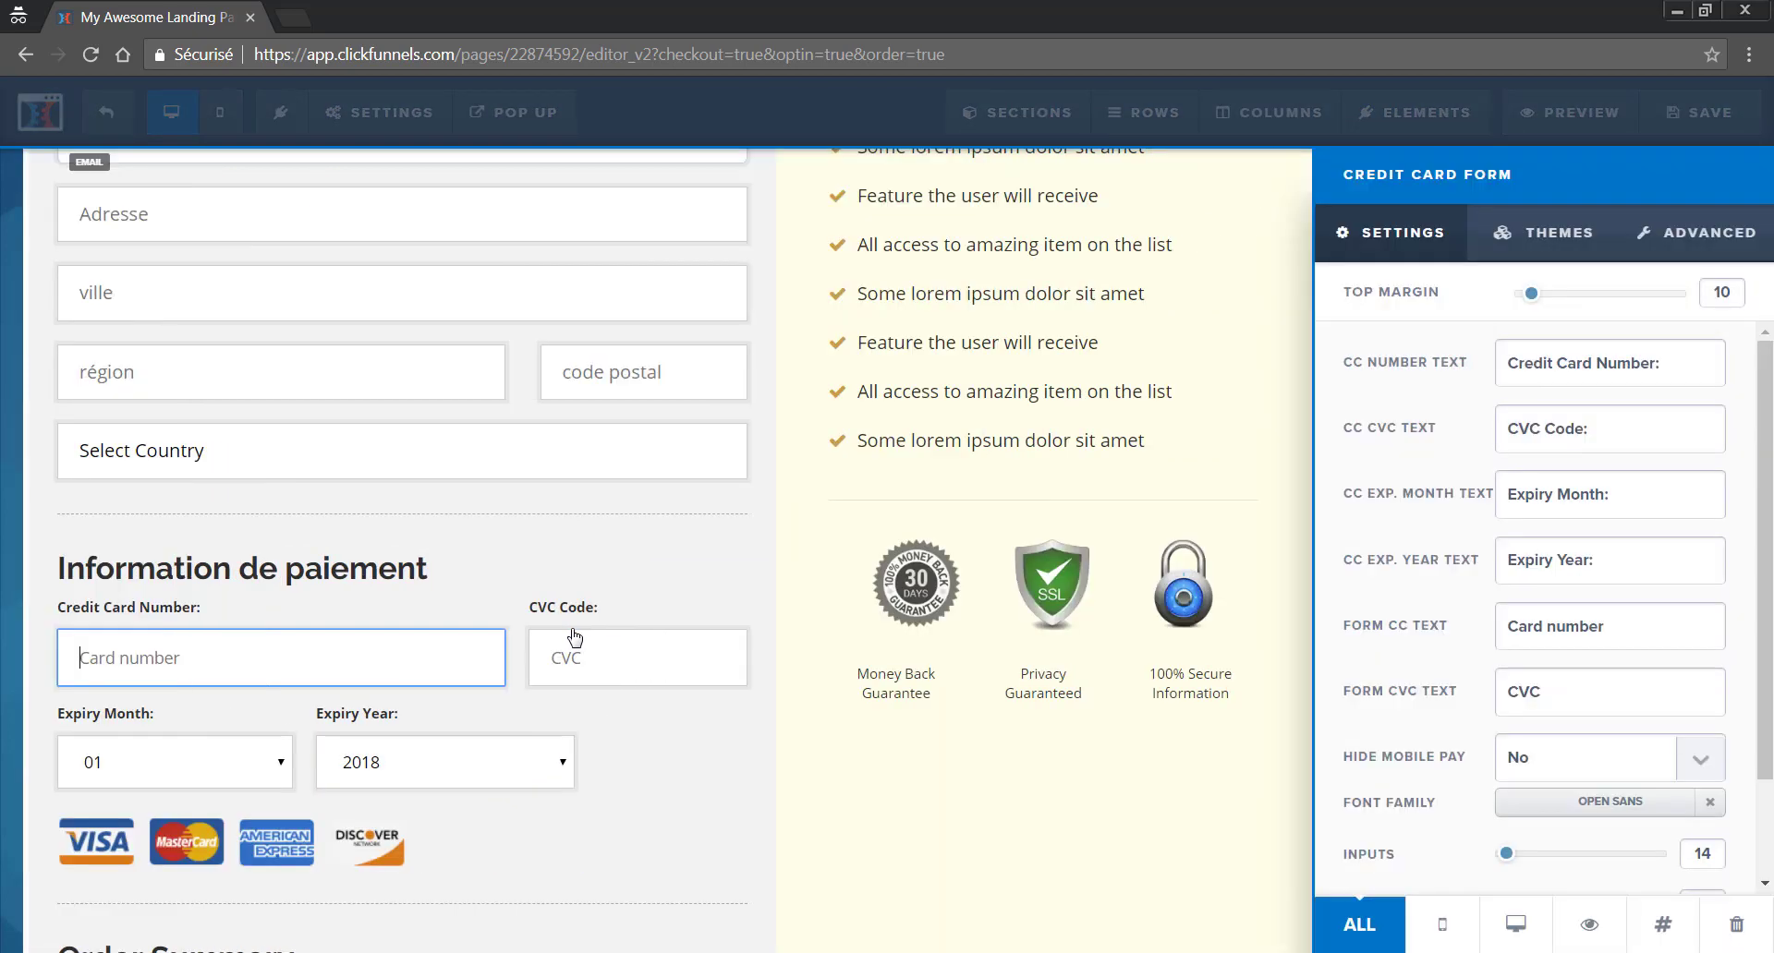
{"action": "left_click_drag", "start_coordinate": [1672, 363], "coordinate": [1504, 359]}
{"action": "type", "text": "B"}
{"action": "key", "text": "BackSpace"}
{"action": "type", "text": "N"}
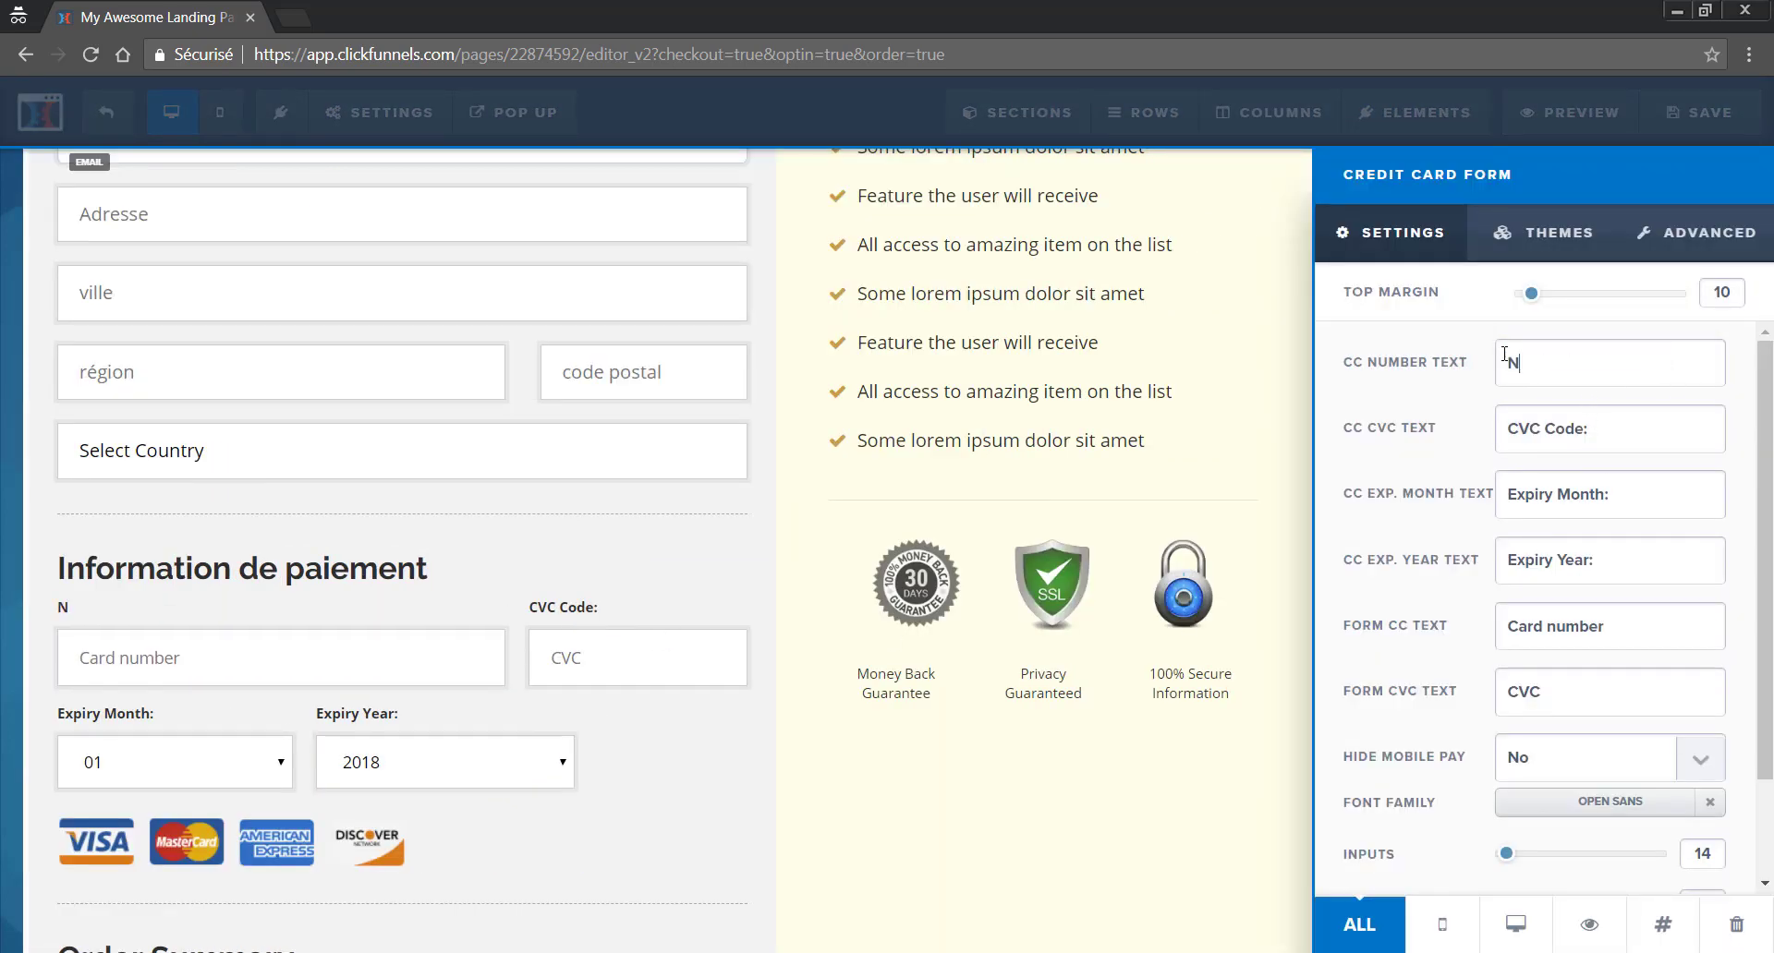
{"action": "type", "text": "uméros de cb"}
{"action": "left_click", "coordinate": [560, 623]}
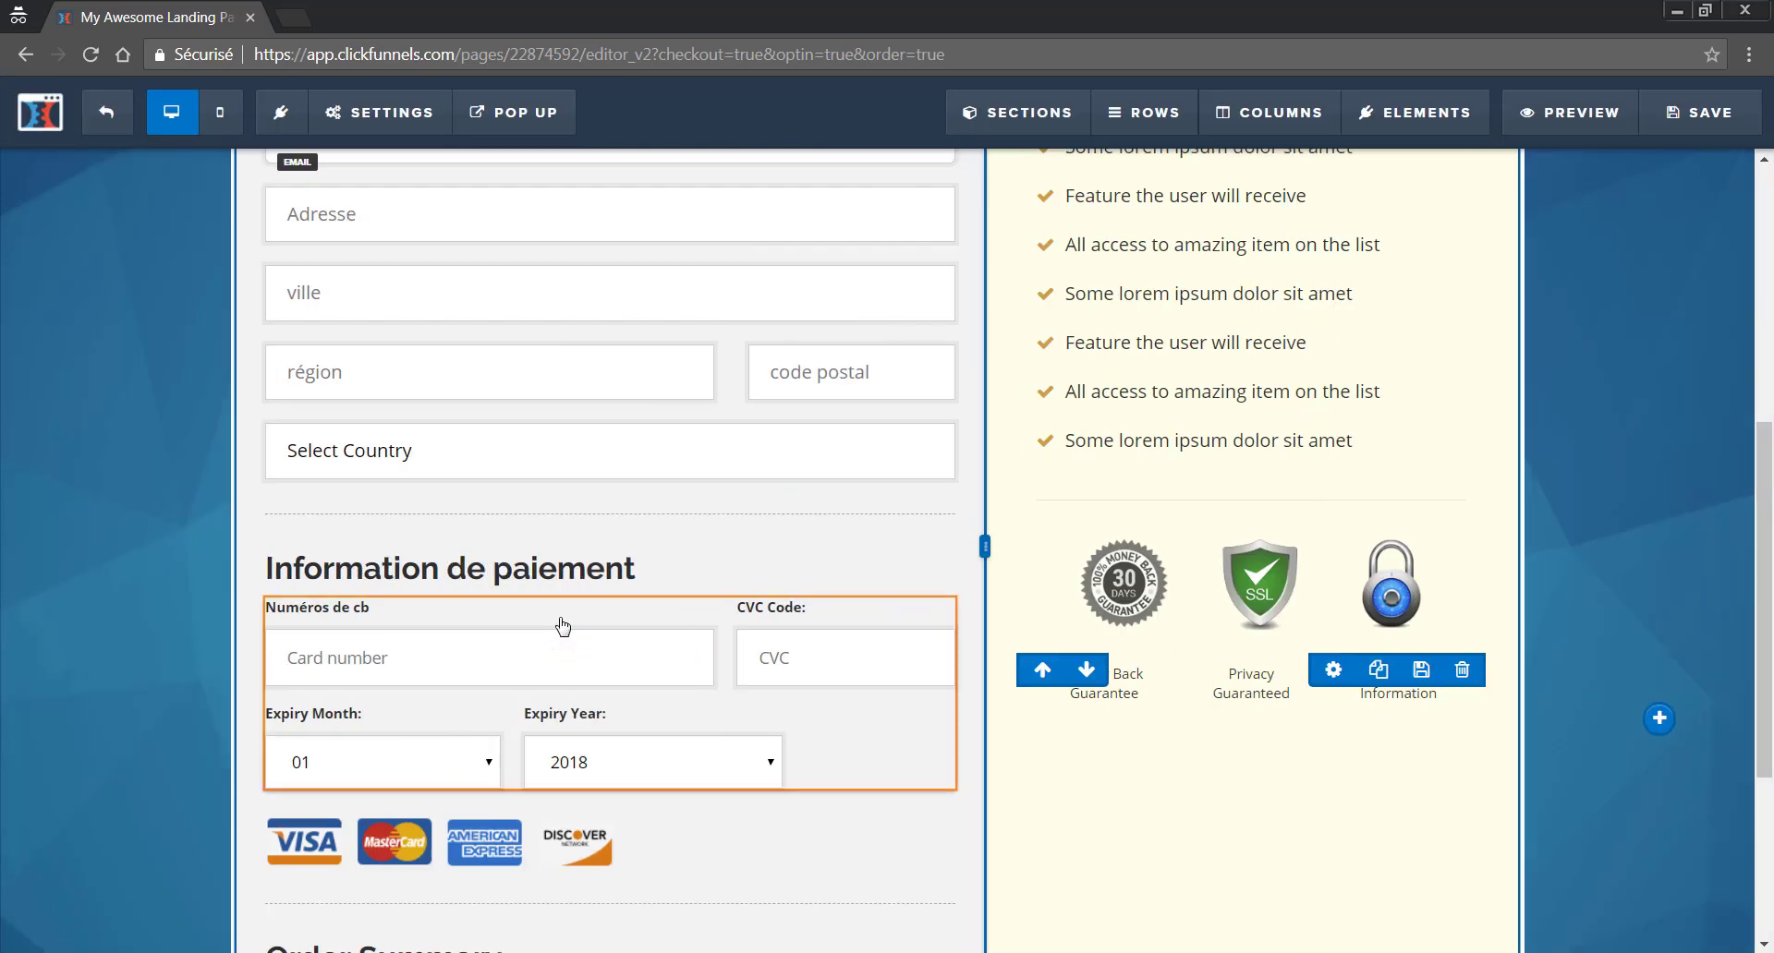
Set the credit card form's expiry month label to "Mois d'expiration"
{"action": "left_click", "coordinate": [745, 625]}
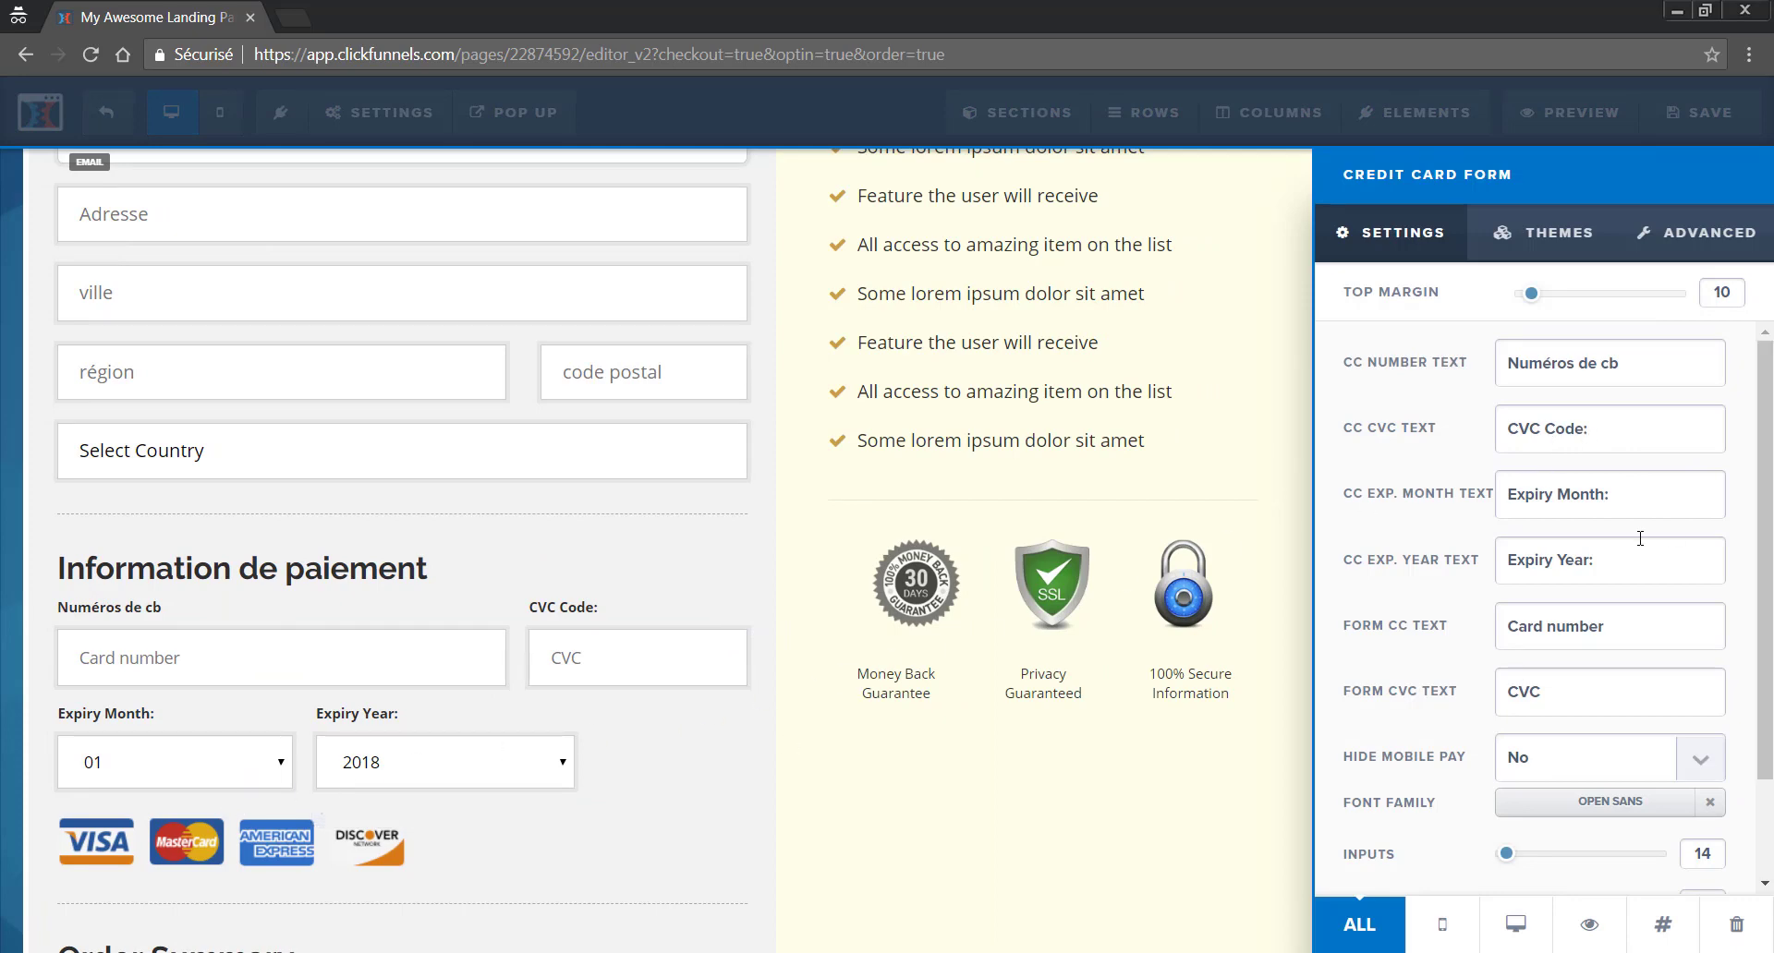
{"action": "left_click_drag", "start_coordinate": [1617, 496], "coordinate": [1489, 501]}
{"action": "type", "text": "Mois d"}
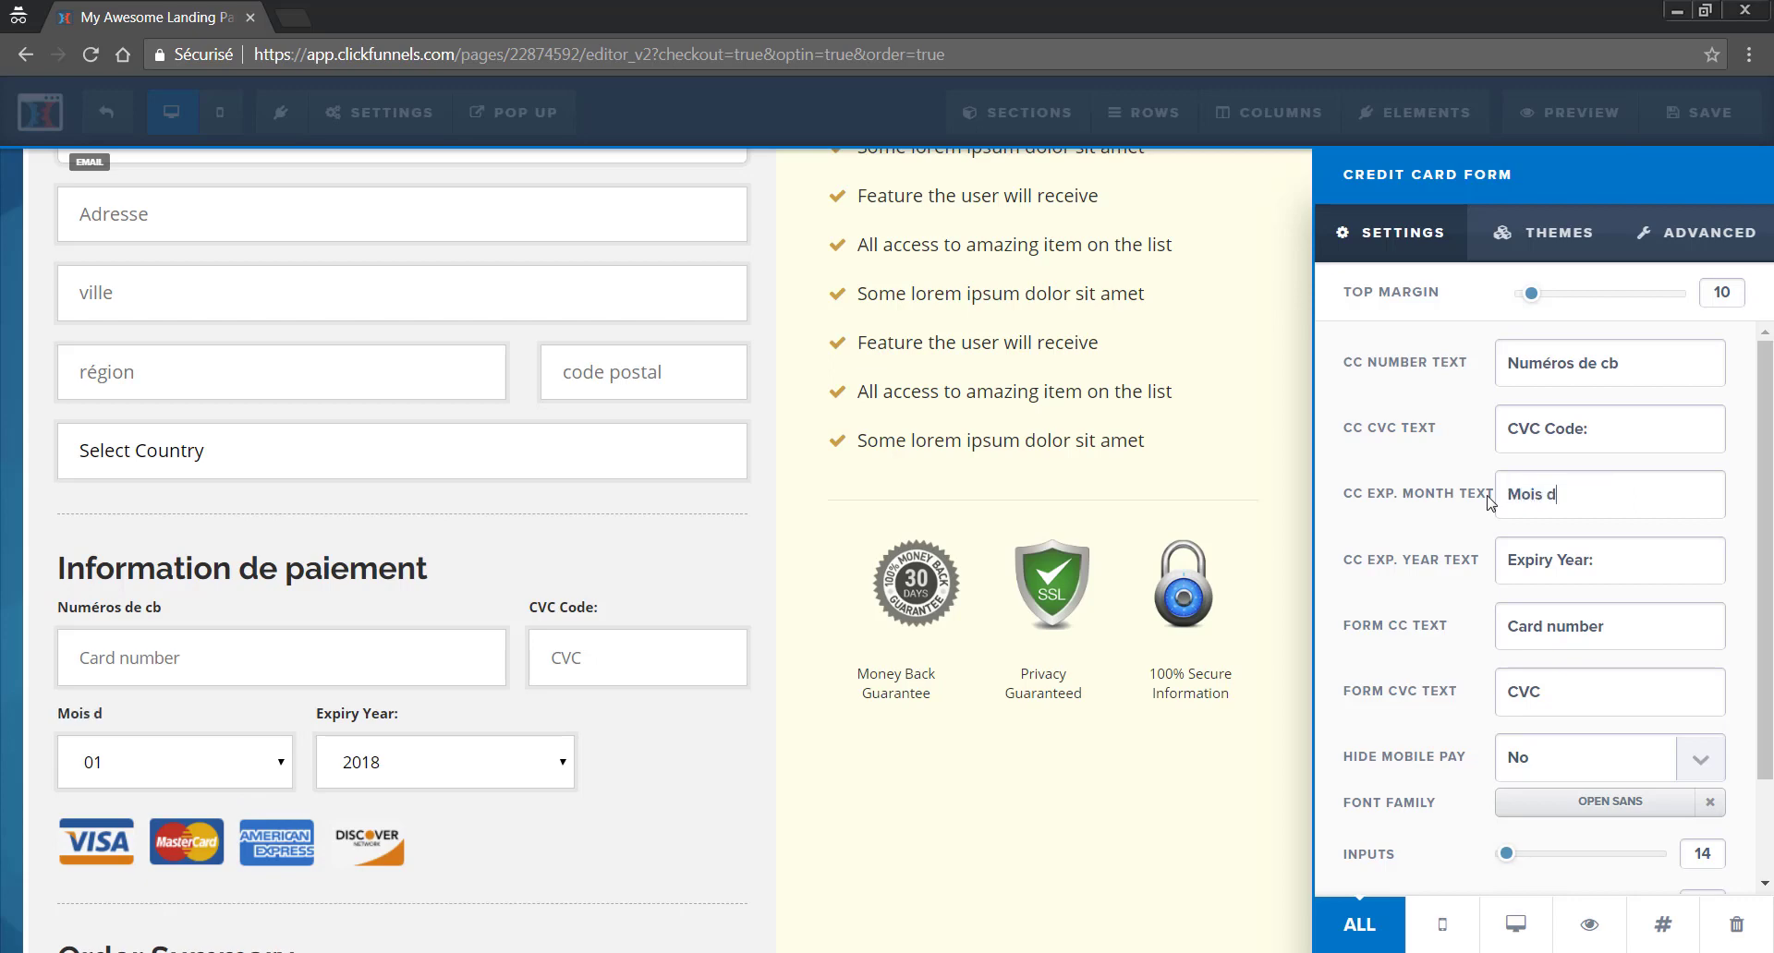
{"action": "type", "text": "'exoir"}
{"action": "key", "text": "BackSpace"}
{"action": "key", "text": "BackSpace"}
{"action": "type", "text": "piratio"}
Set the credit card form's expiry year label to "Année d'expiration" and close its settings
{"action": "left_click_drag", "start_coordinate": [1610, 552], "coordinate": [1459, 546]}
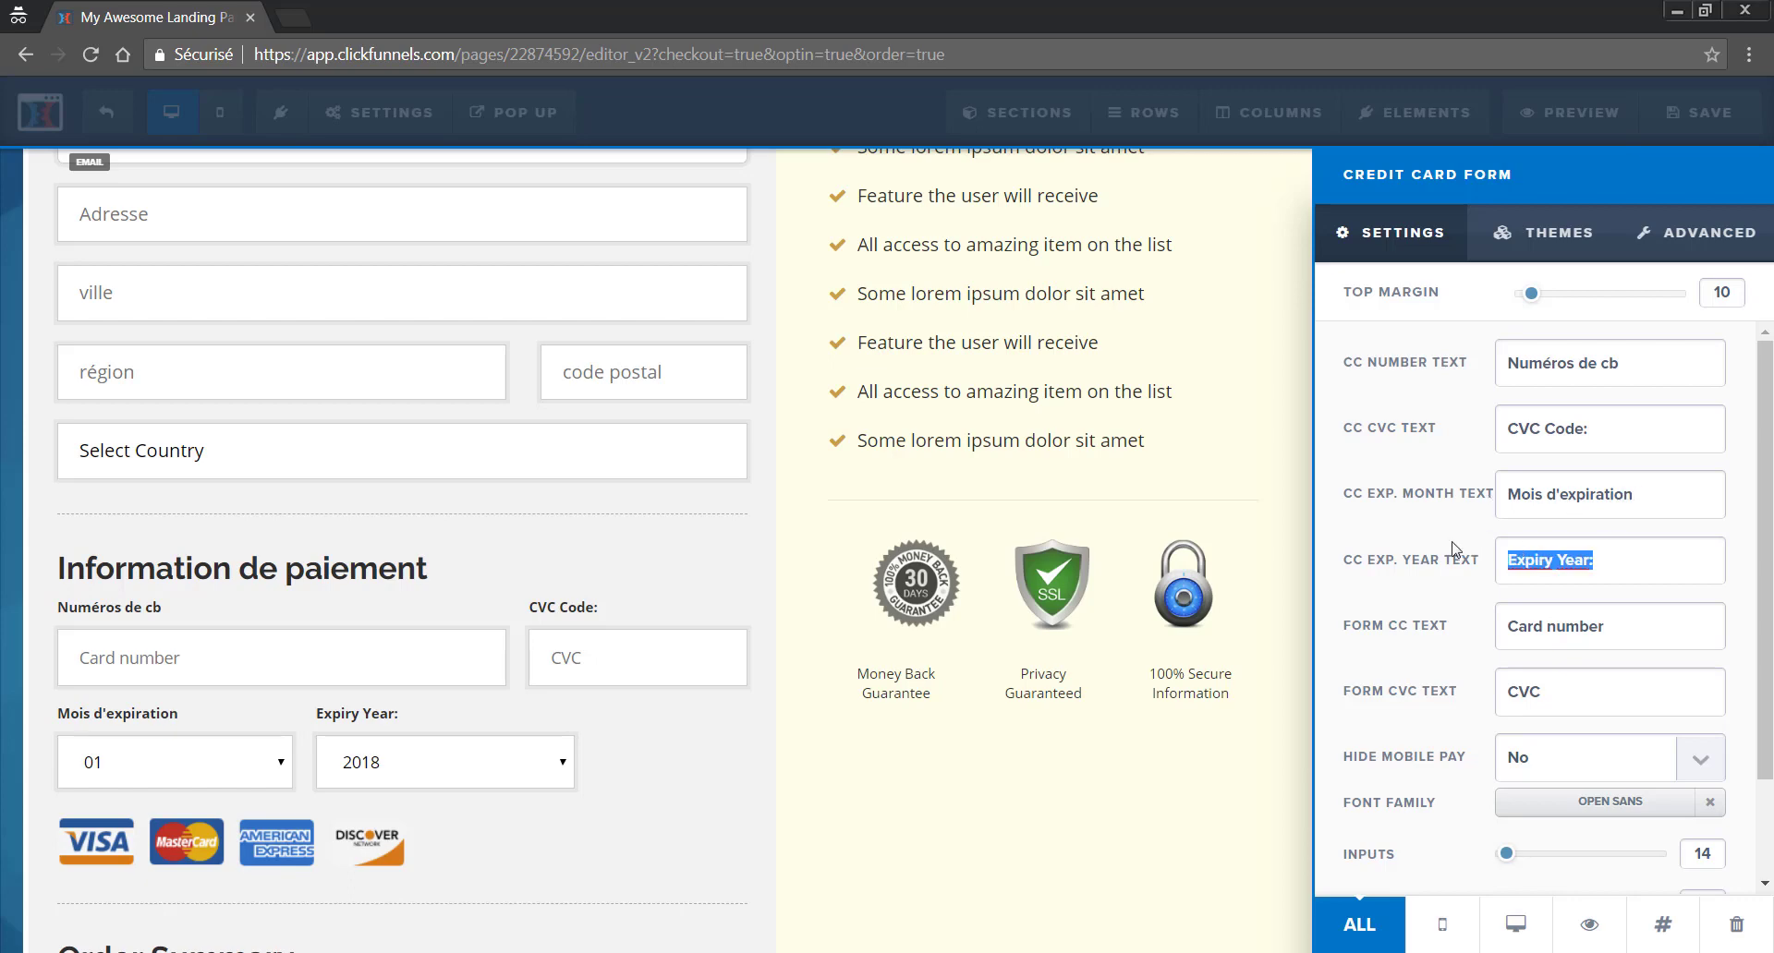
{"action": "type", "text": "Anné"}
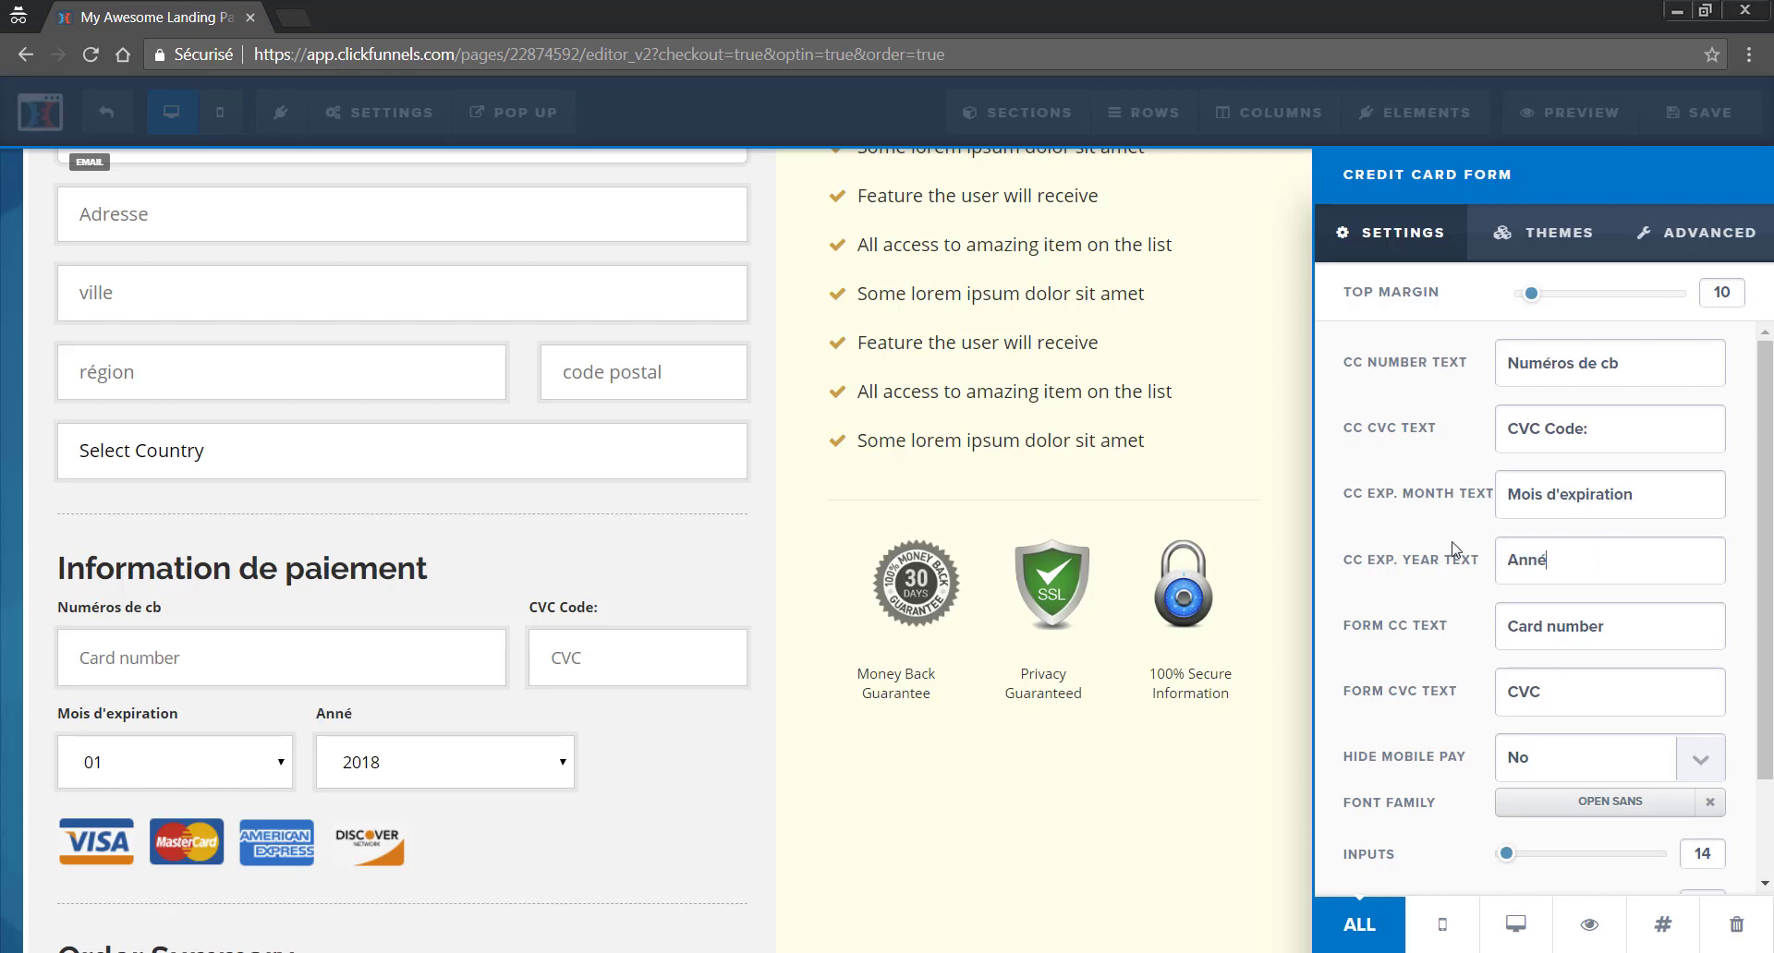
{"action": "type", "text": "e d'expiration"}
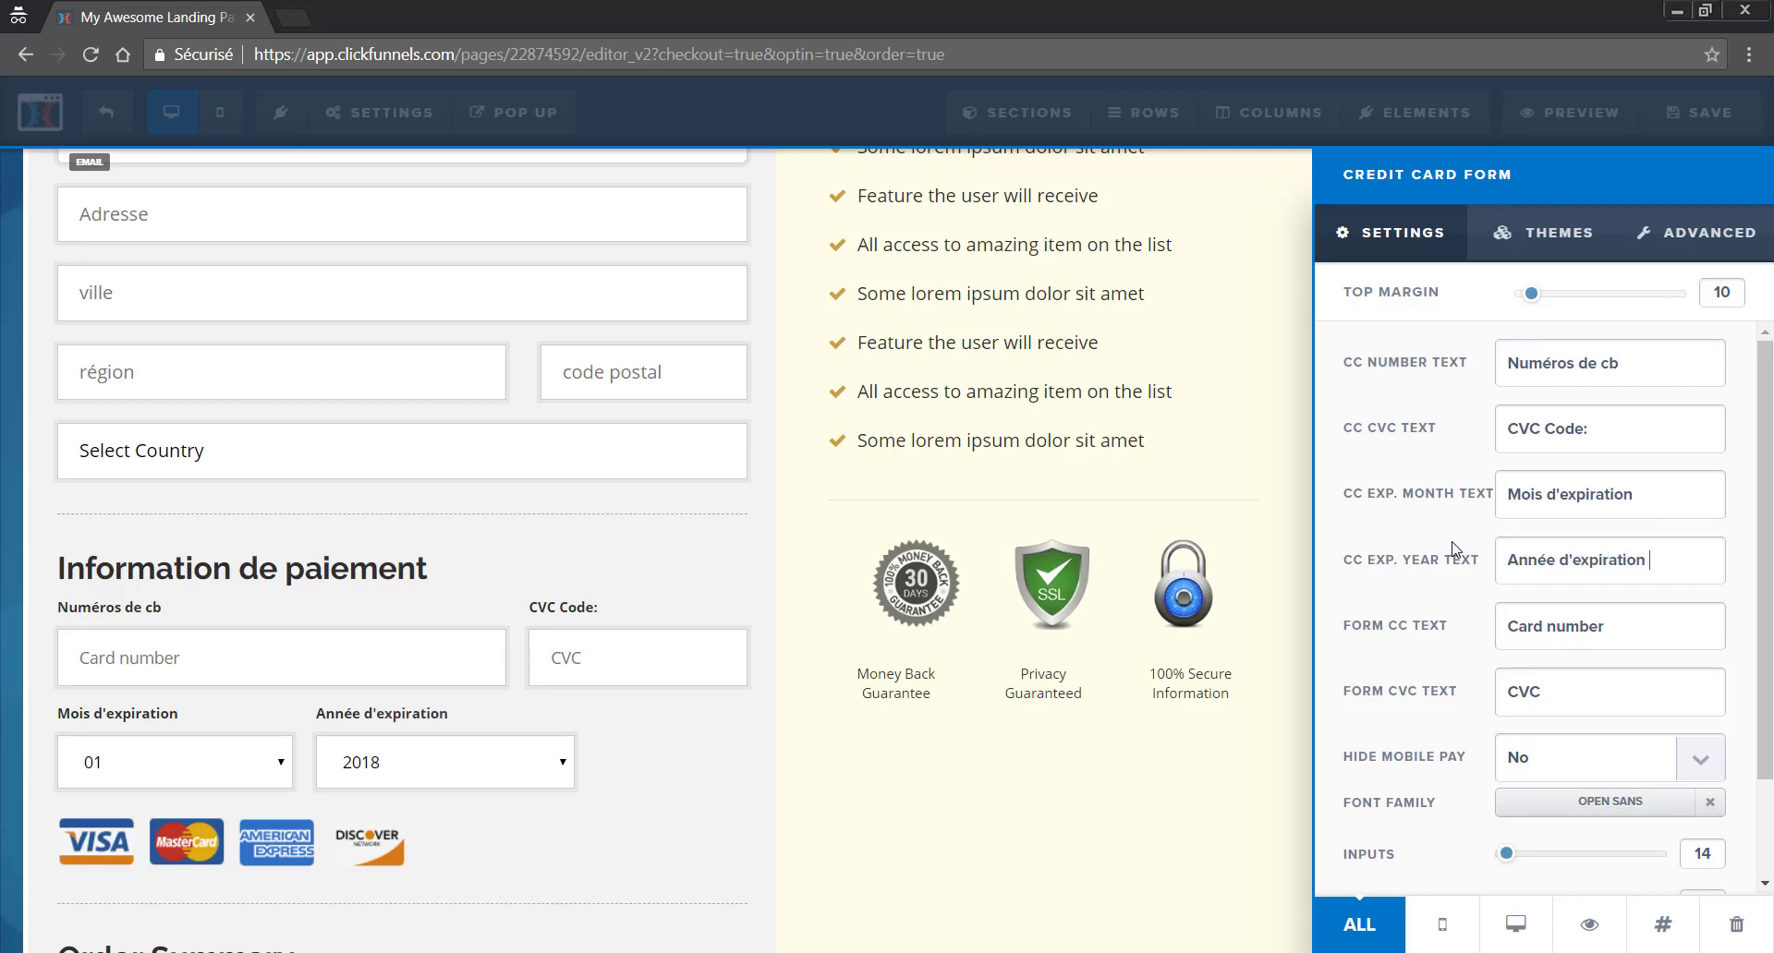
{"action": "left_click", "coordinate": [766, 769]}
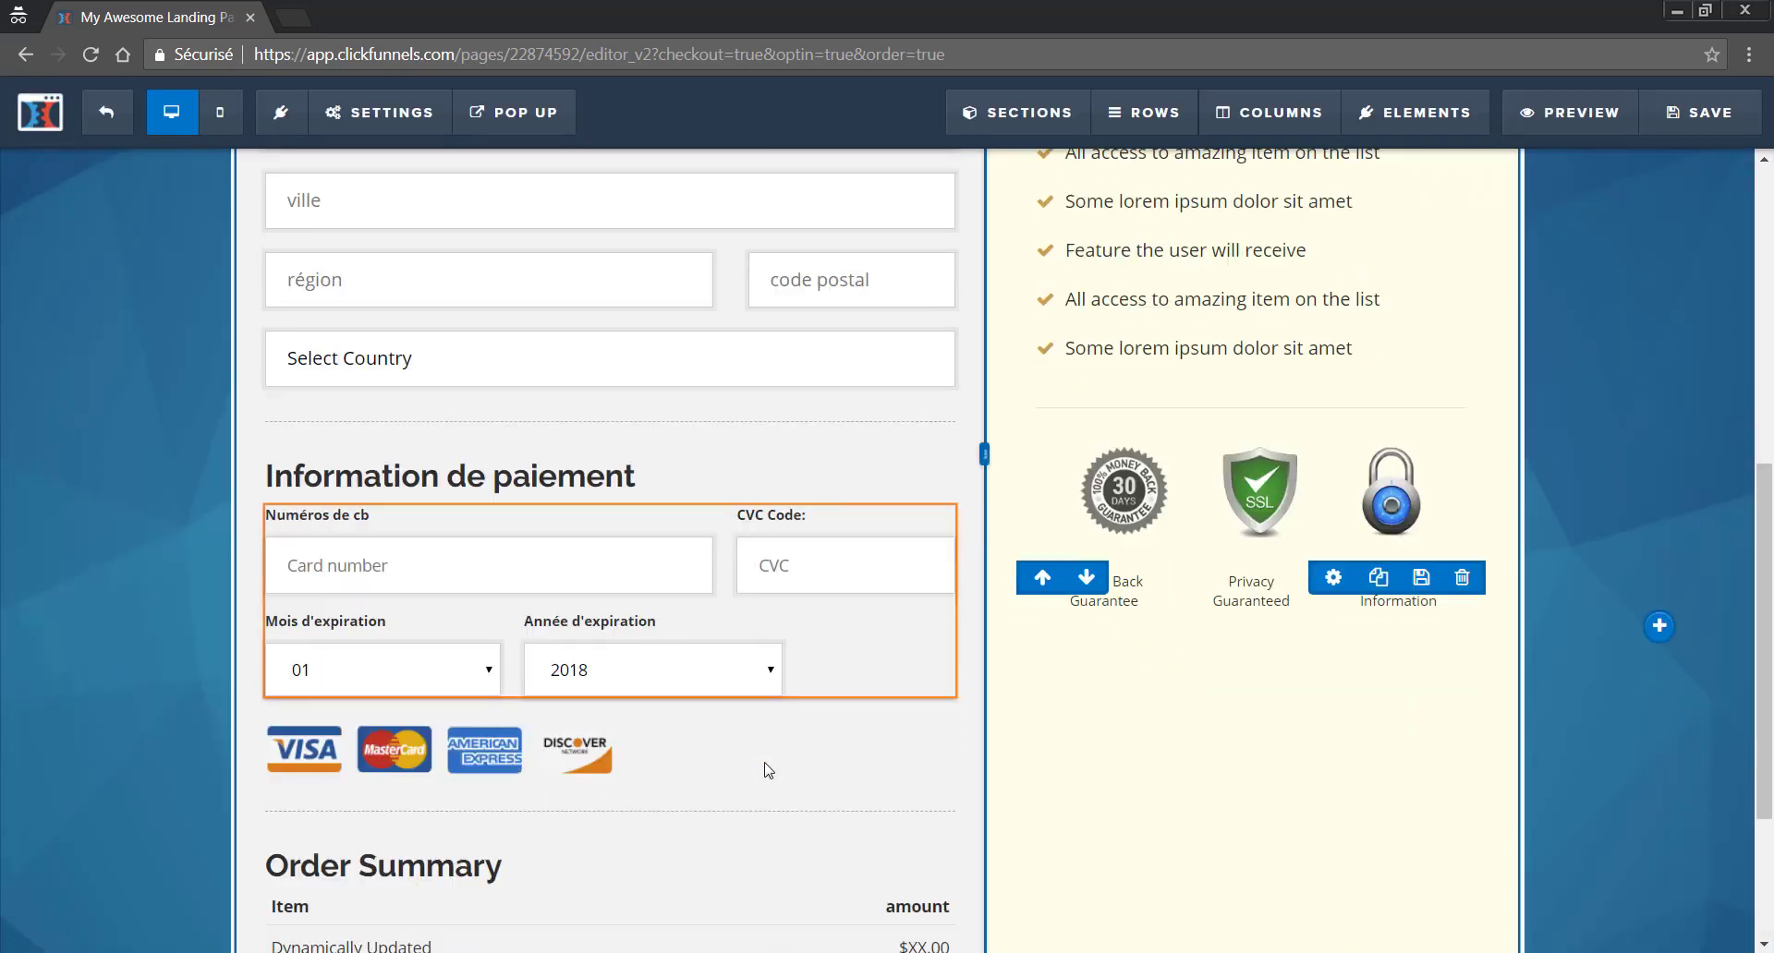
Check the Order Summary heading and the item and total amount text settings of its table, and close the settings
{"action": "scroll", "coordinate": [427, 753], "scroll_direction": "down", "scroll_amount": 3}
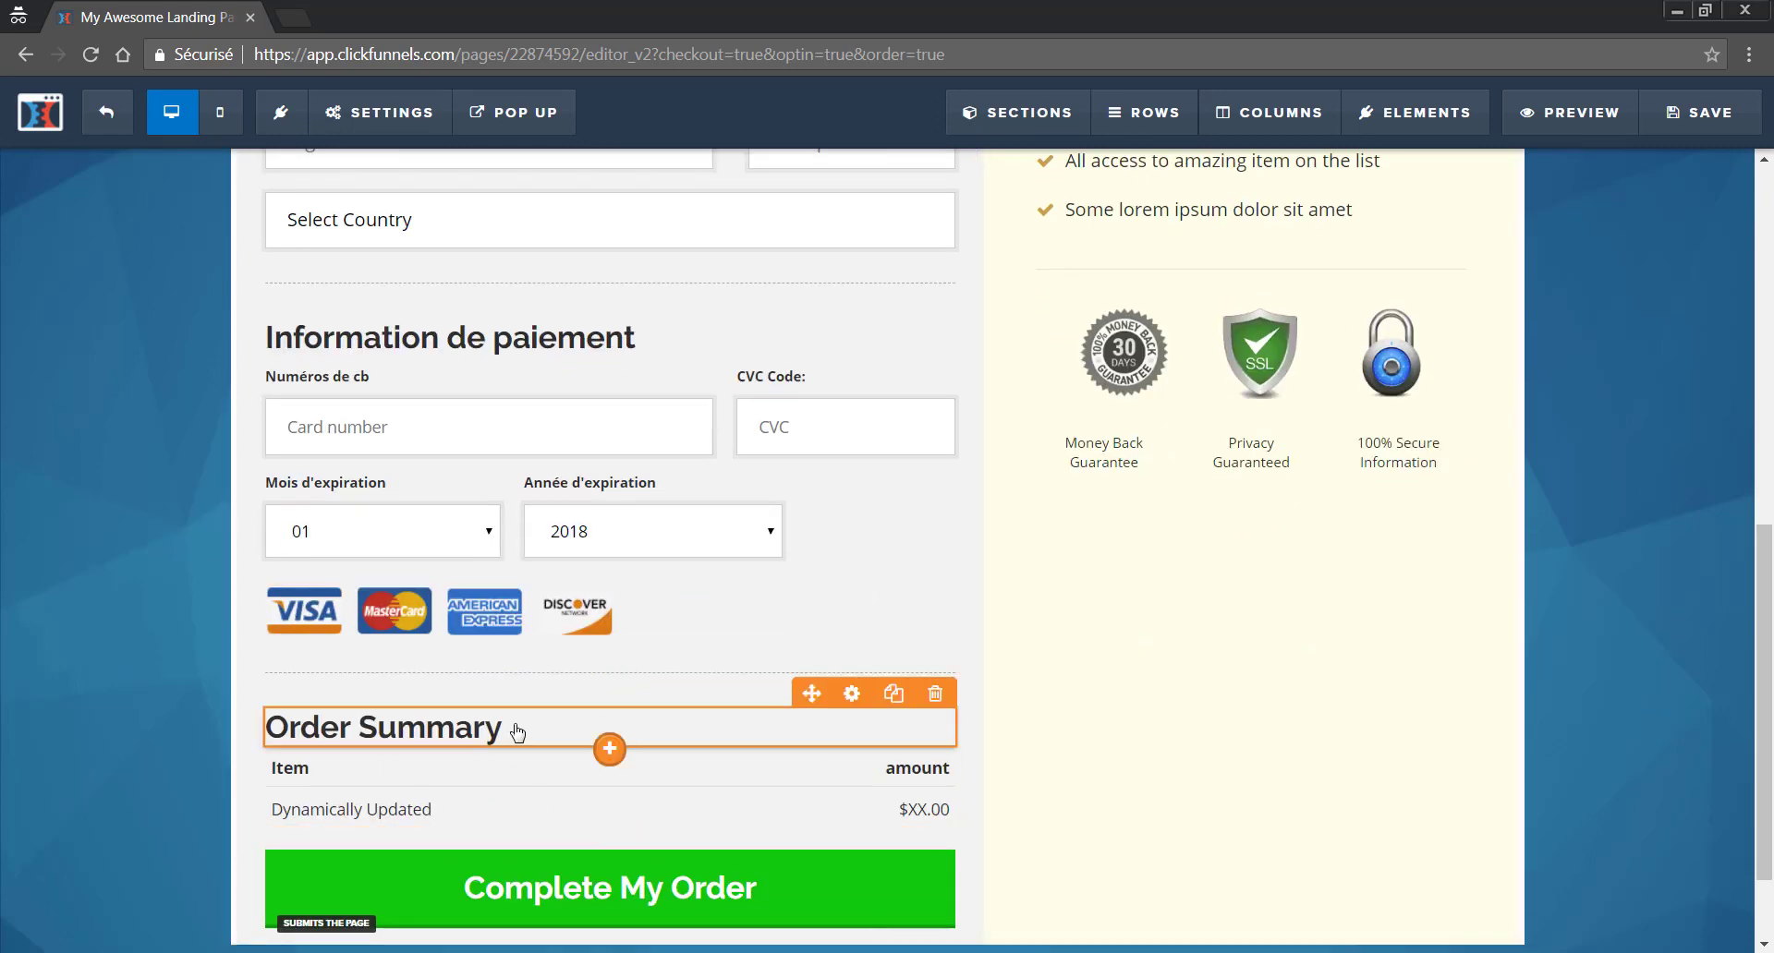
{"action": "scroll", "coordinate": [418, 628], "scroll_direction": "down", "scroll_amount": 3}
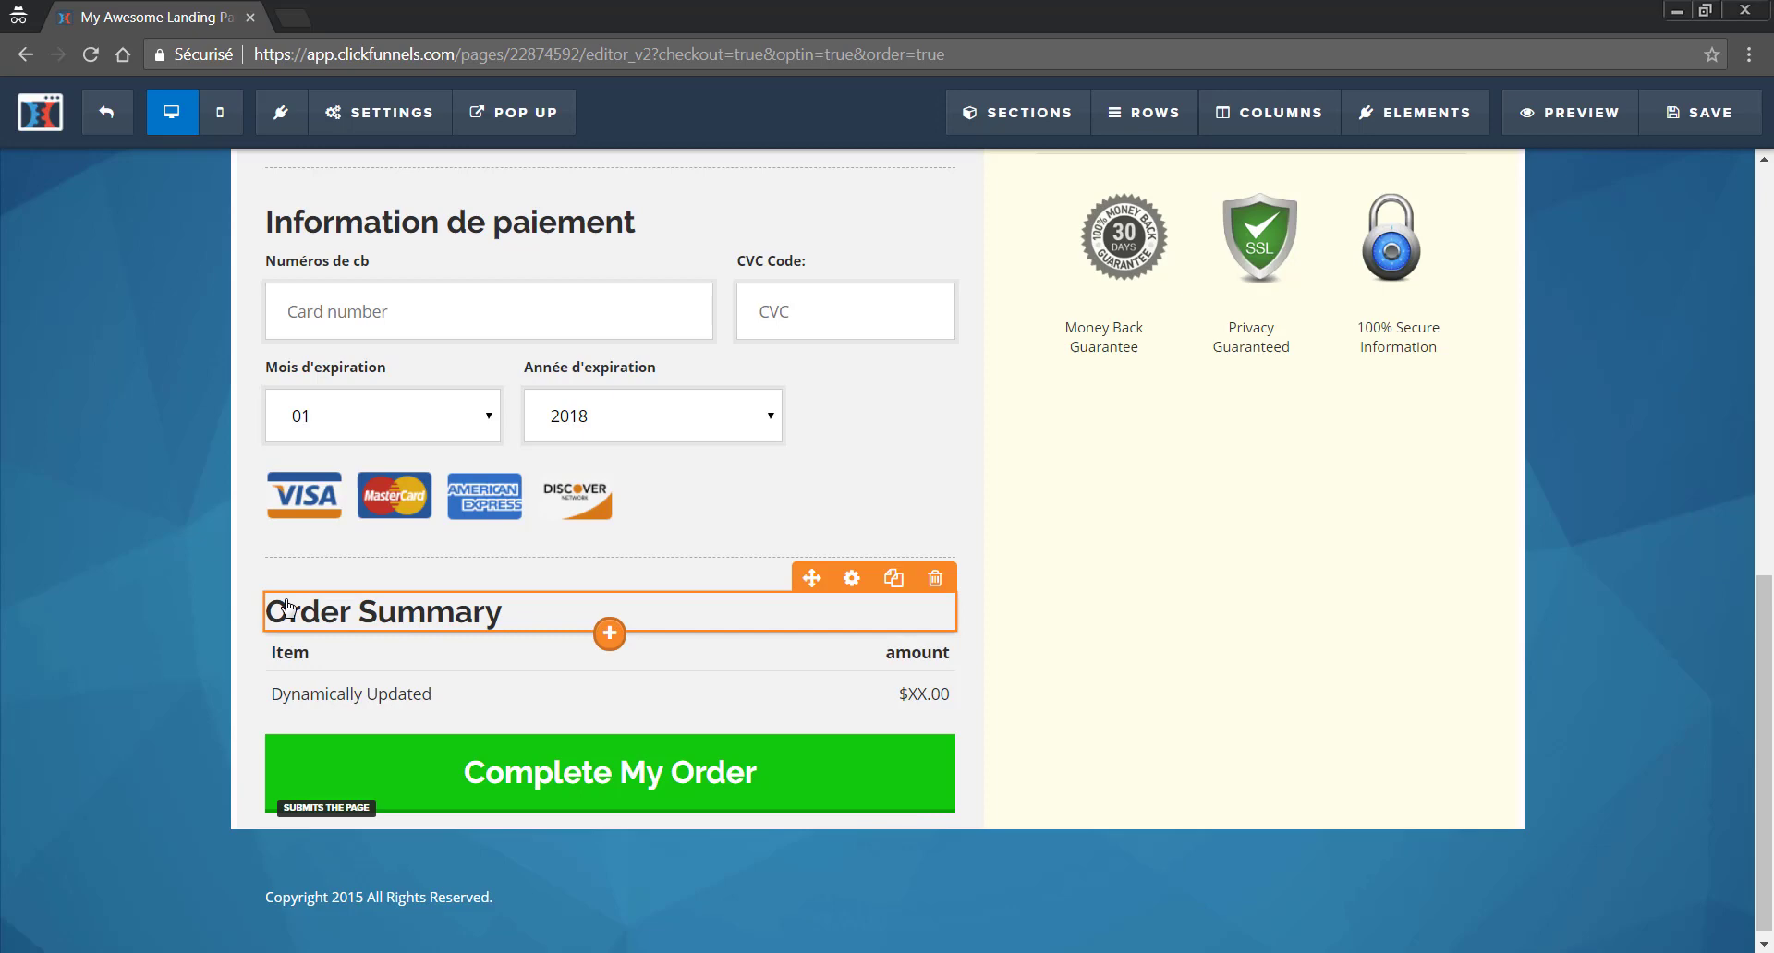
{"action": "left_click", "coordinate": [404, 624]}
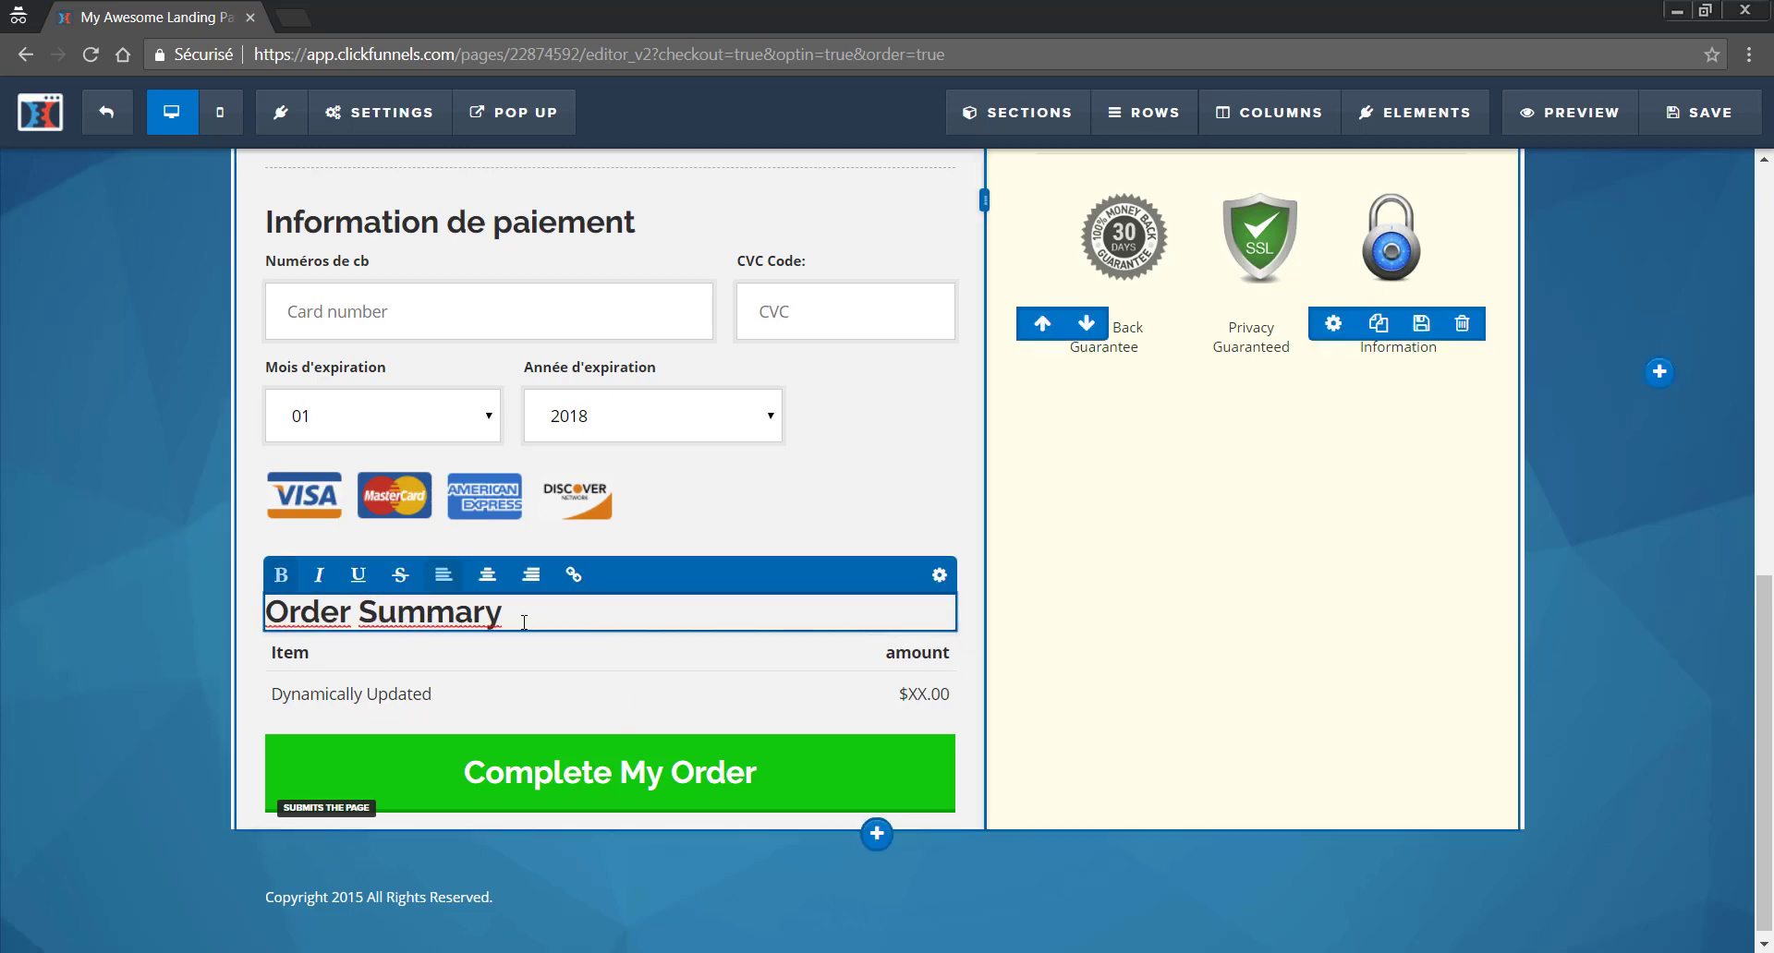
{"action": "left_click", "coordinate": [299, 652]}
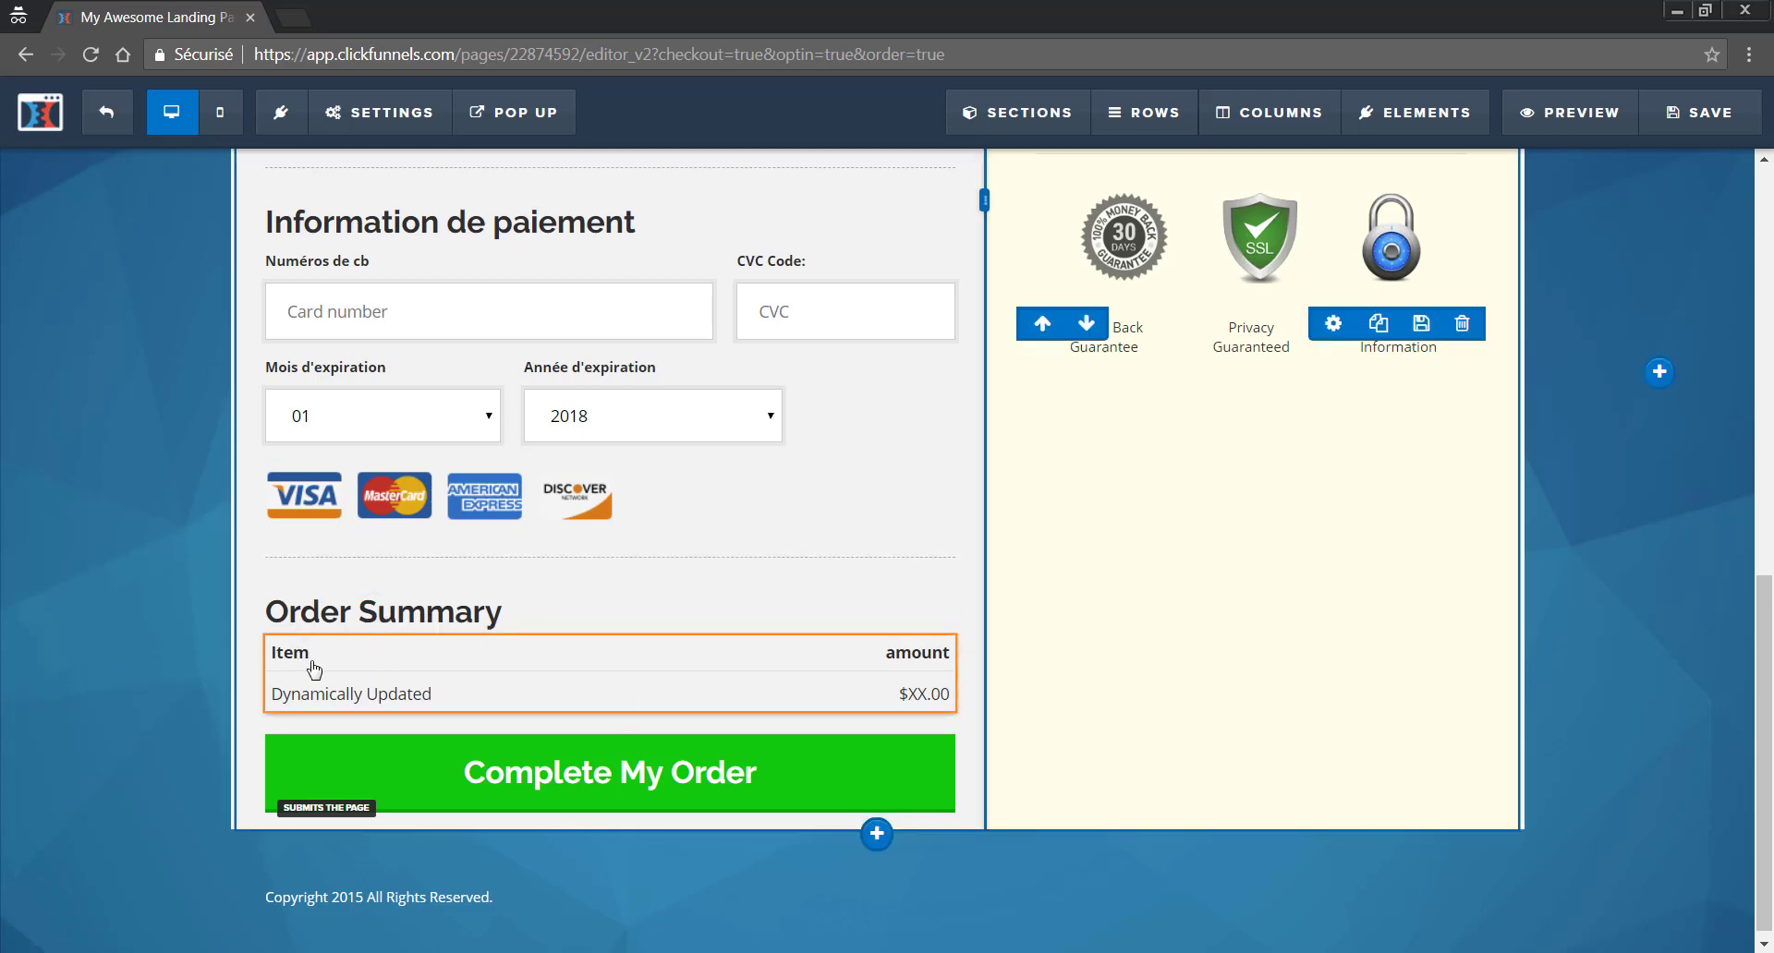
{"action": "left_click", "coordinate": [886, 691]}
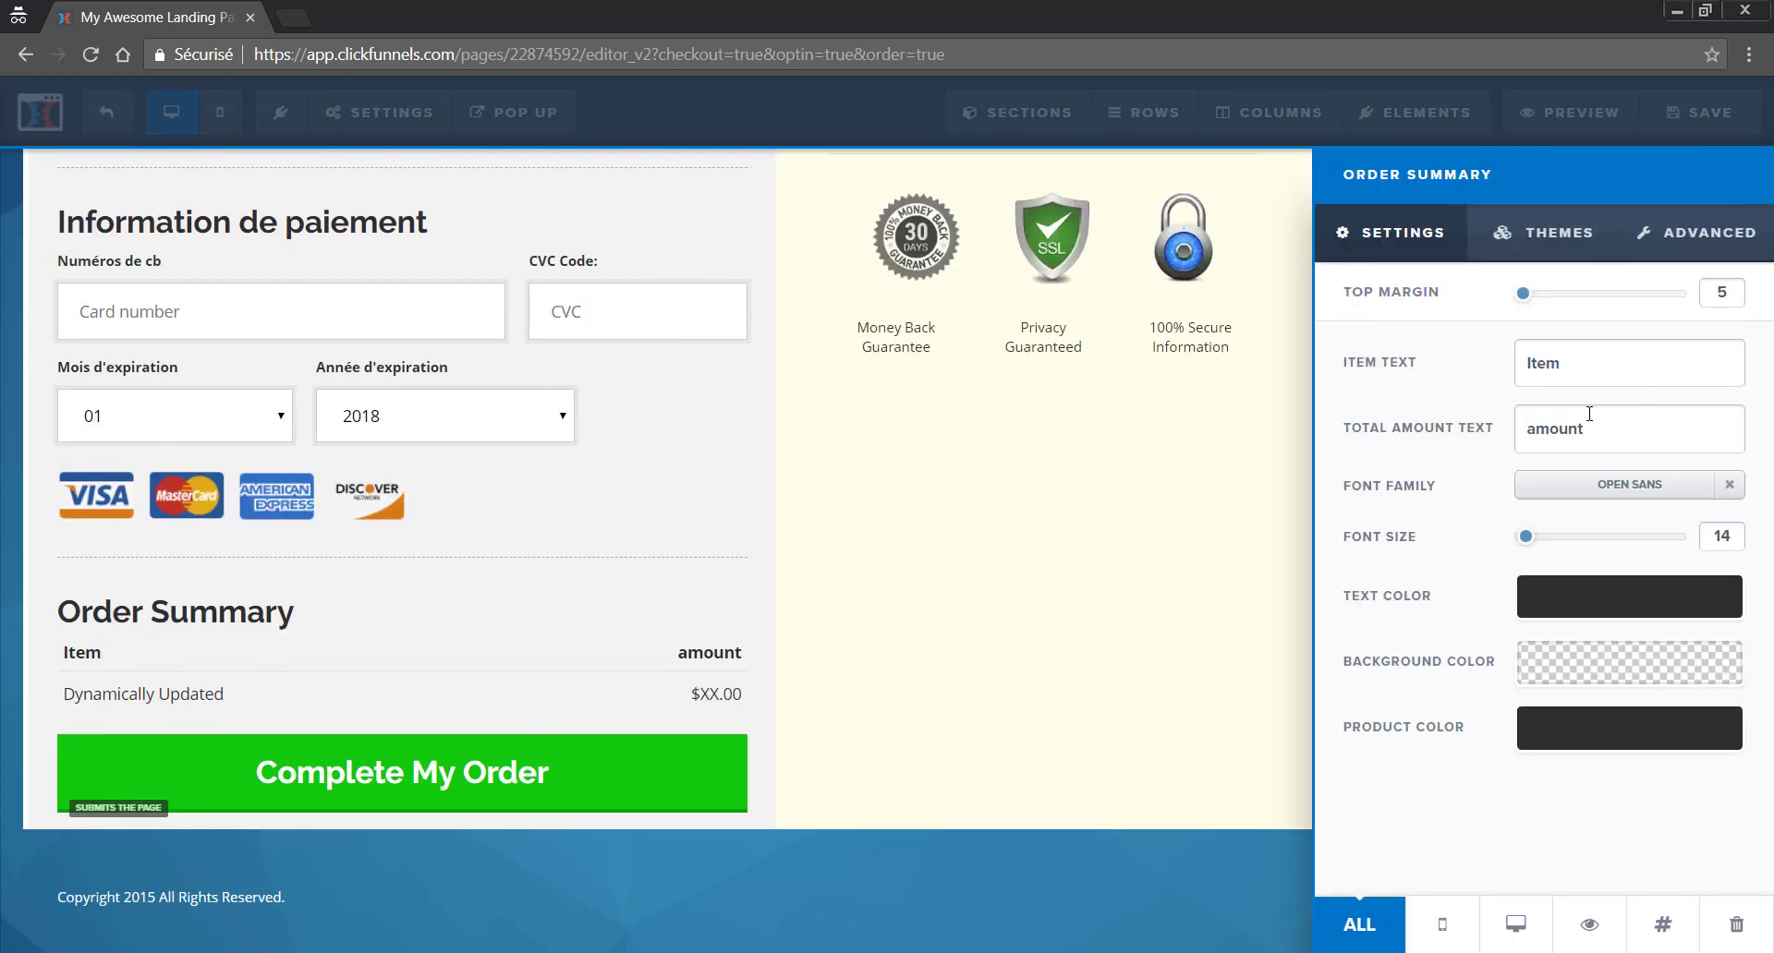
{"action": "double_click", "coordinate": [1601, 422]}
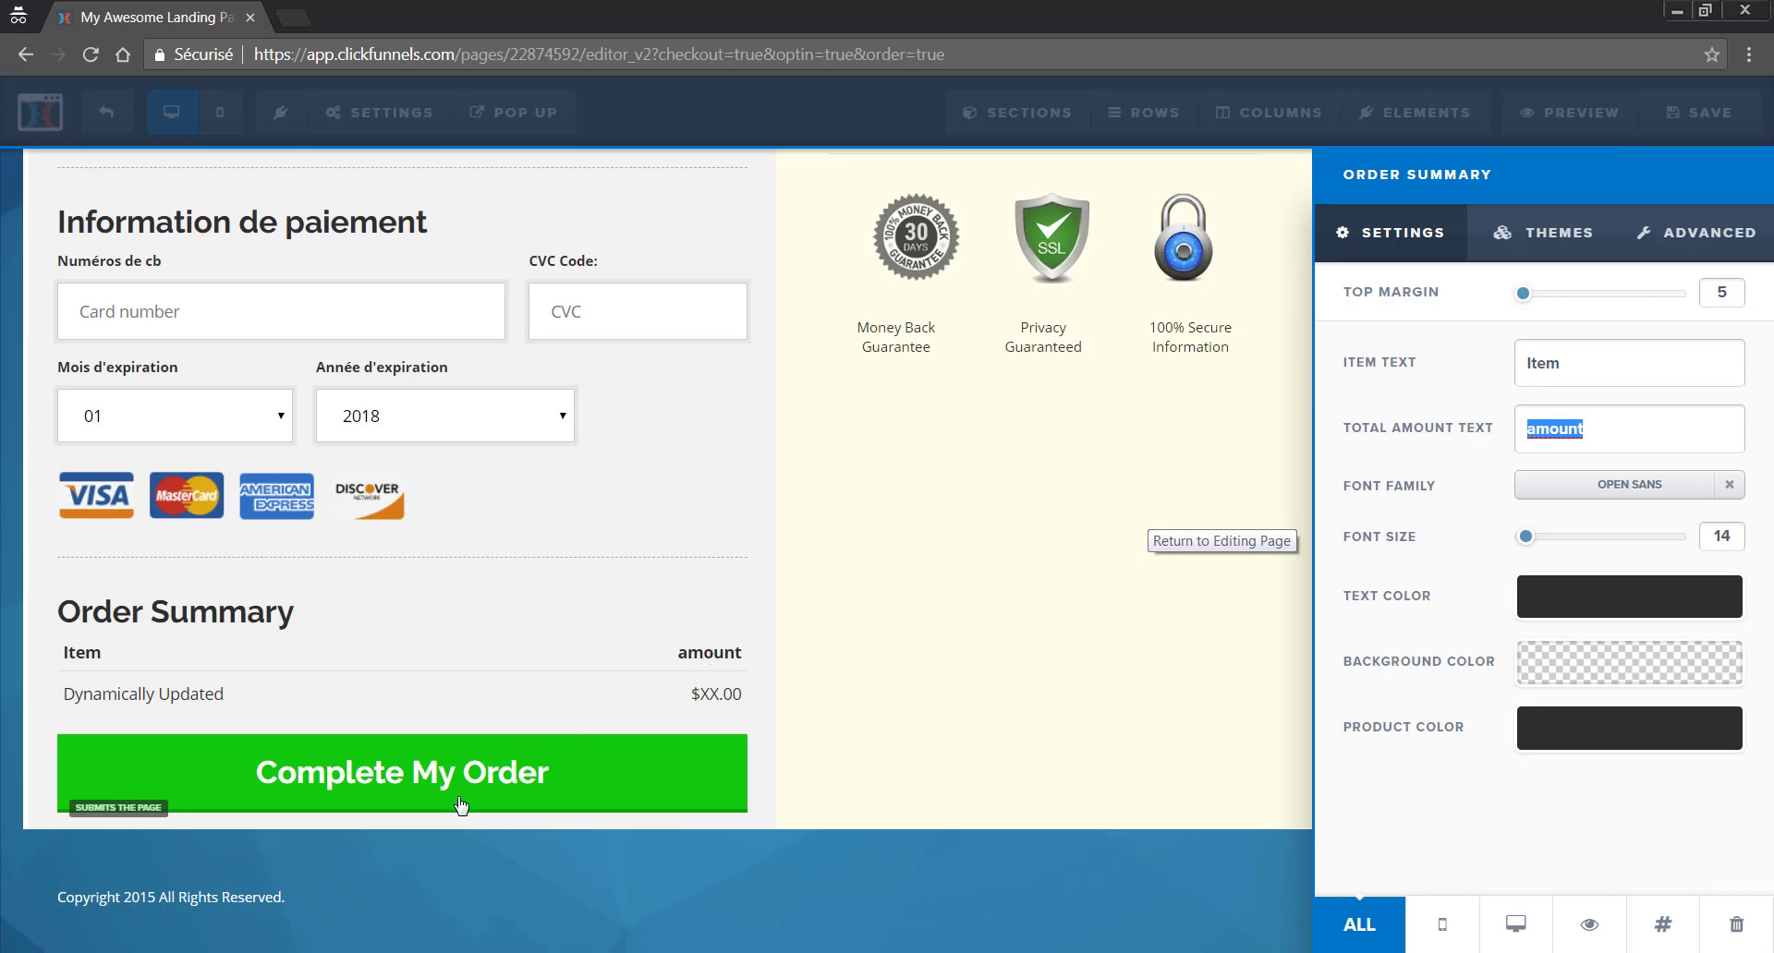
{"action": "left_click", "coordinate": [464, 903]}
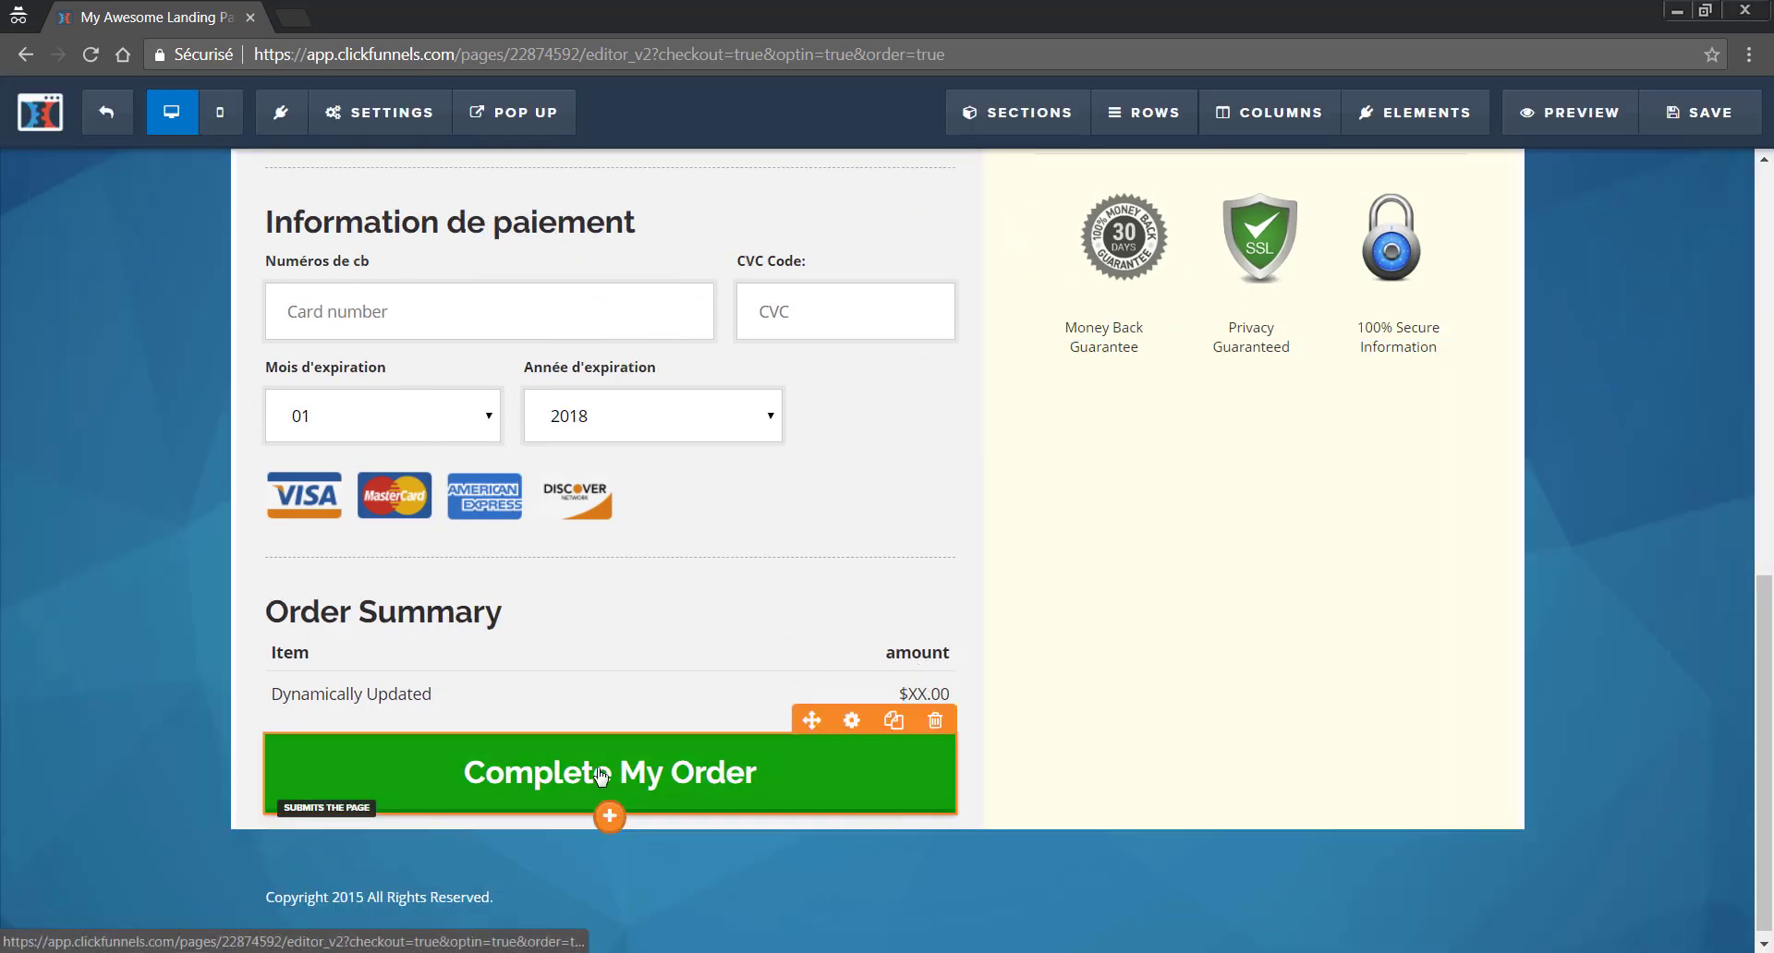
Look through the feature lines in the checklist under "Here's What You'll Get:" and leave text editing
{"action": "scroll", "coordinate": [1057, 712], "scroll_direction": "up", "scroll_amount": 10}
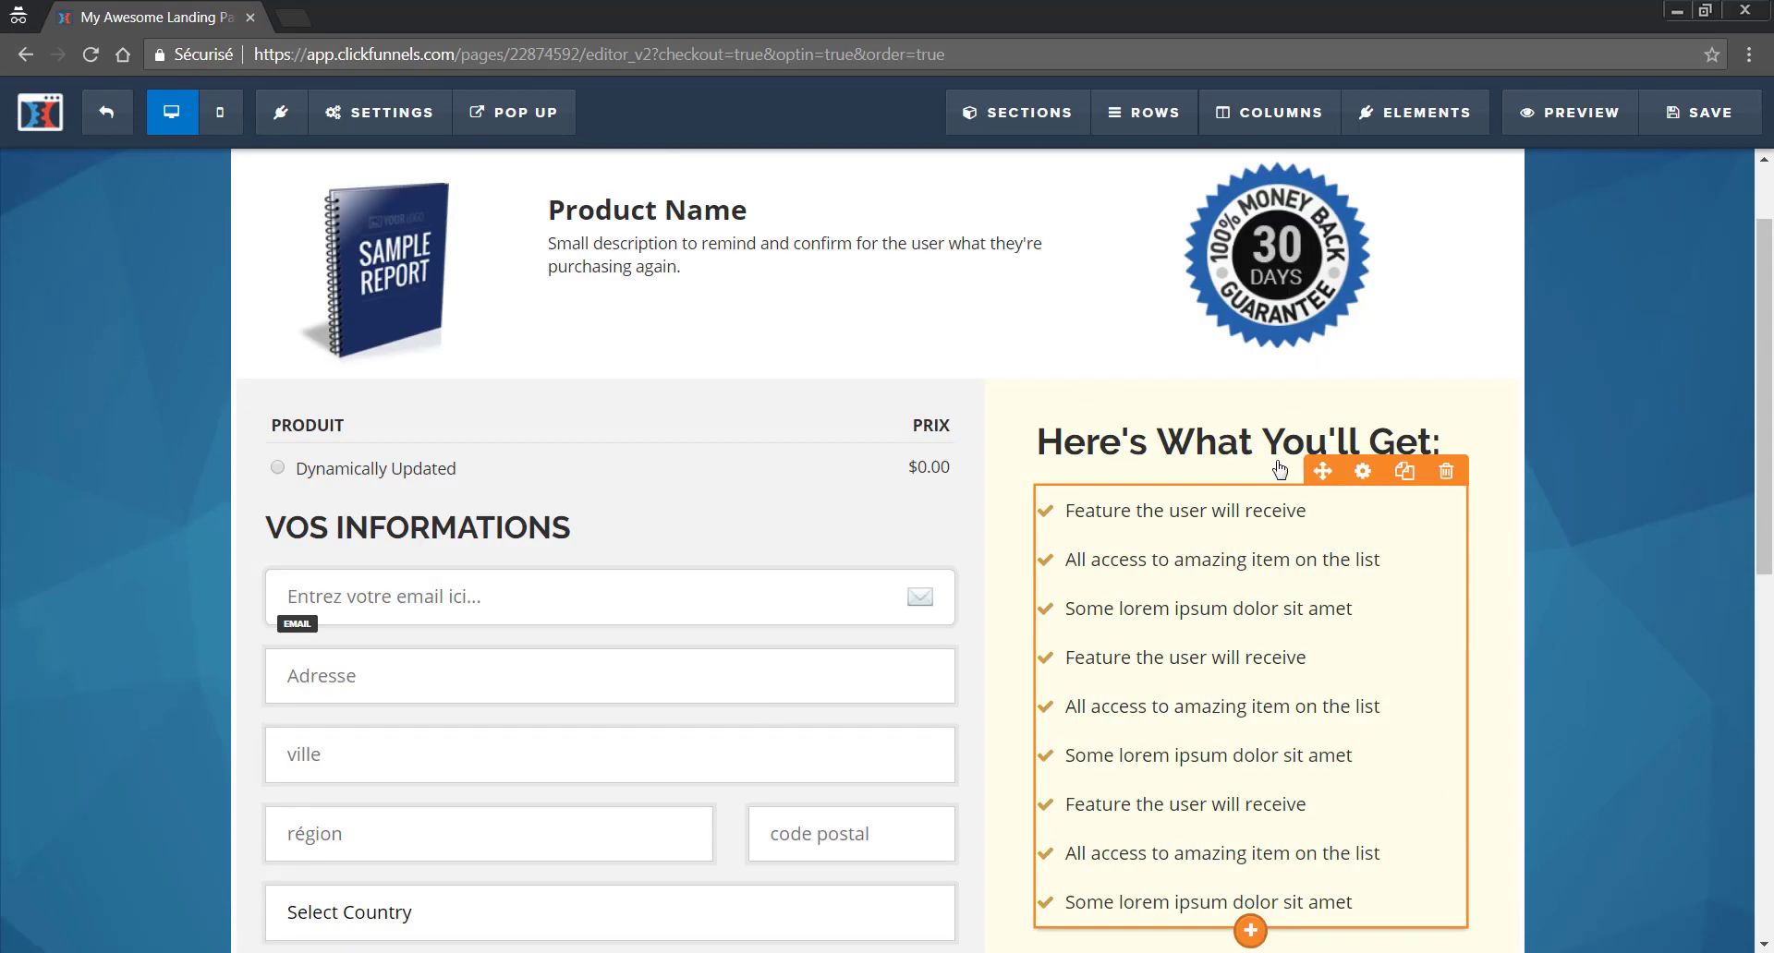
{"action": "left_click", "coordinate": [1264, 640]}
{"action": "left_click_drag", "start_coordinate": [1307, 510], "coordinate": [1065, 511]}
{"action": "left_click_drag", "start_coordinate": [1396, 564], "coordinate": [1065, 560]}
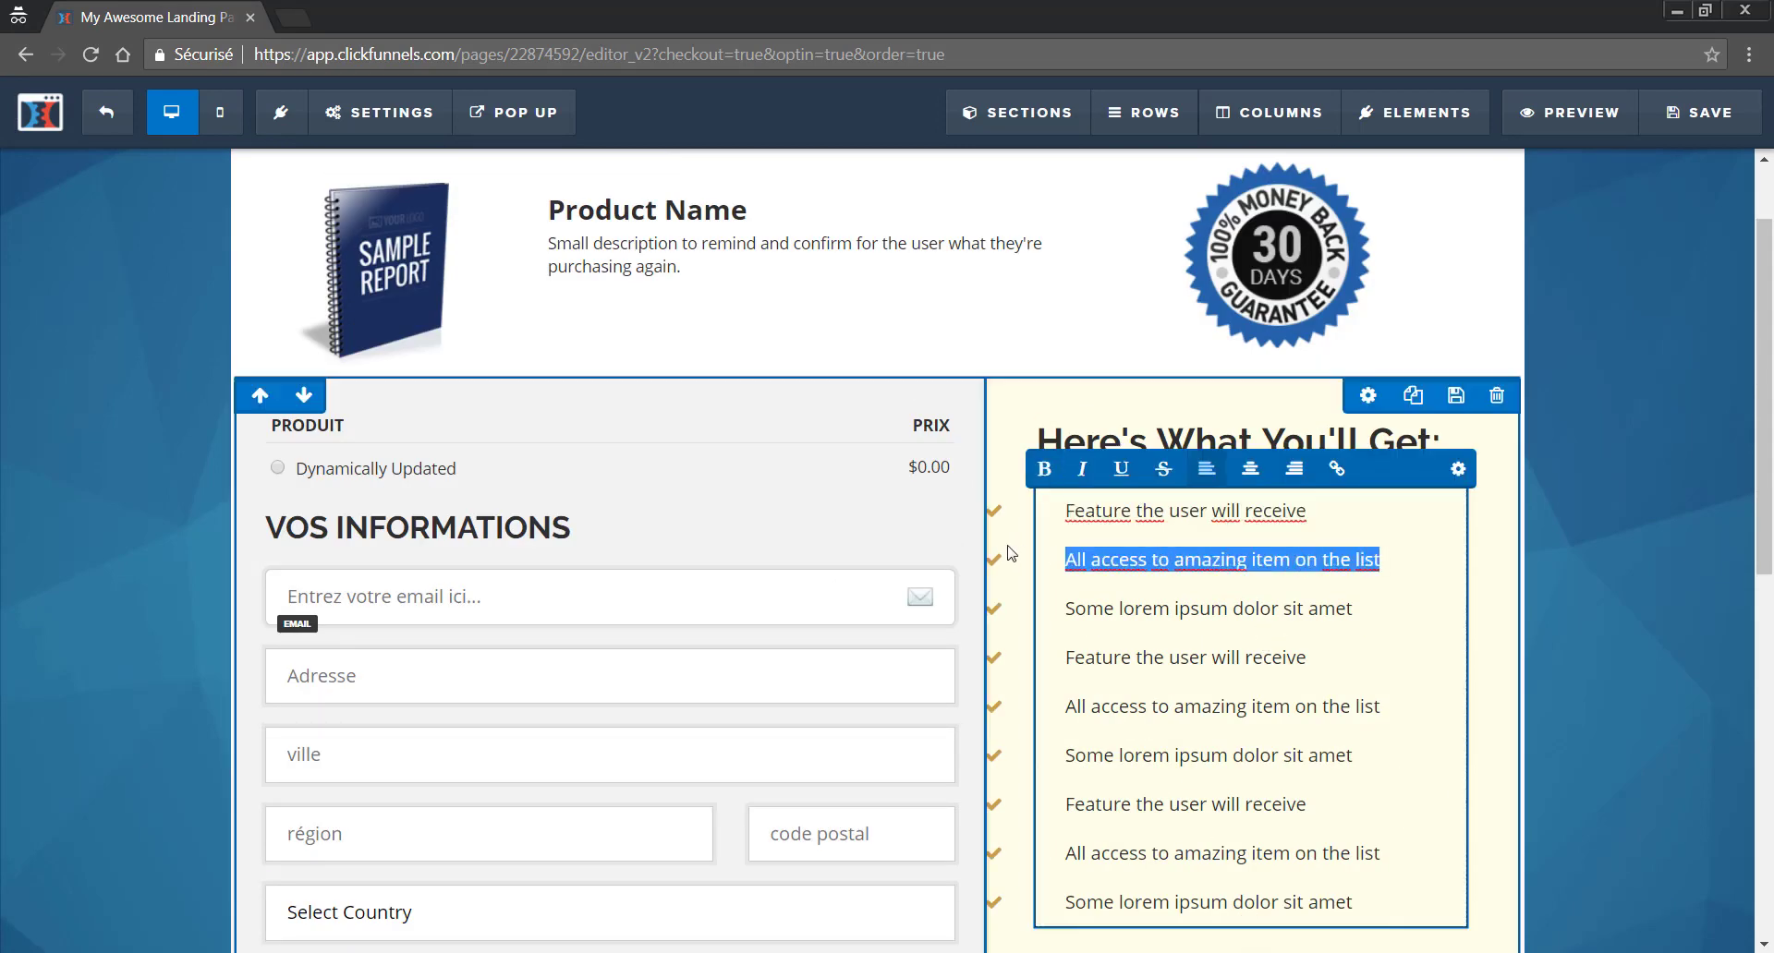
{"action": "left_click", "coordinate": [1132, 609]}
{"action": "left_click_drag", "start_coordinate": [1065, 609], "coordinate": [1340, 623]}
{"action": "left_click_drag", "start_coordinate": [1074, 658], "coordinate": [1310, 665]}
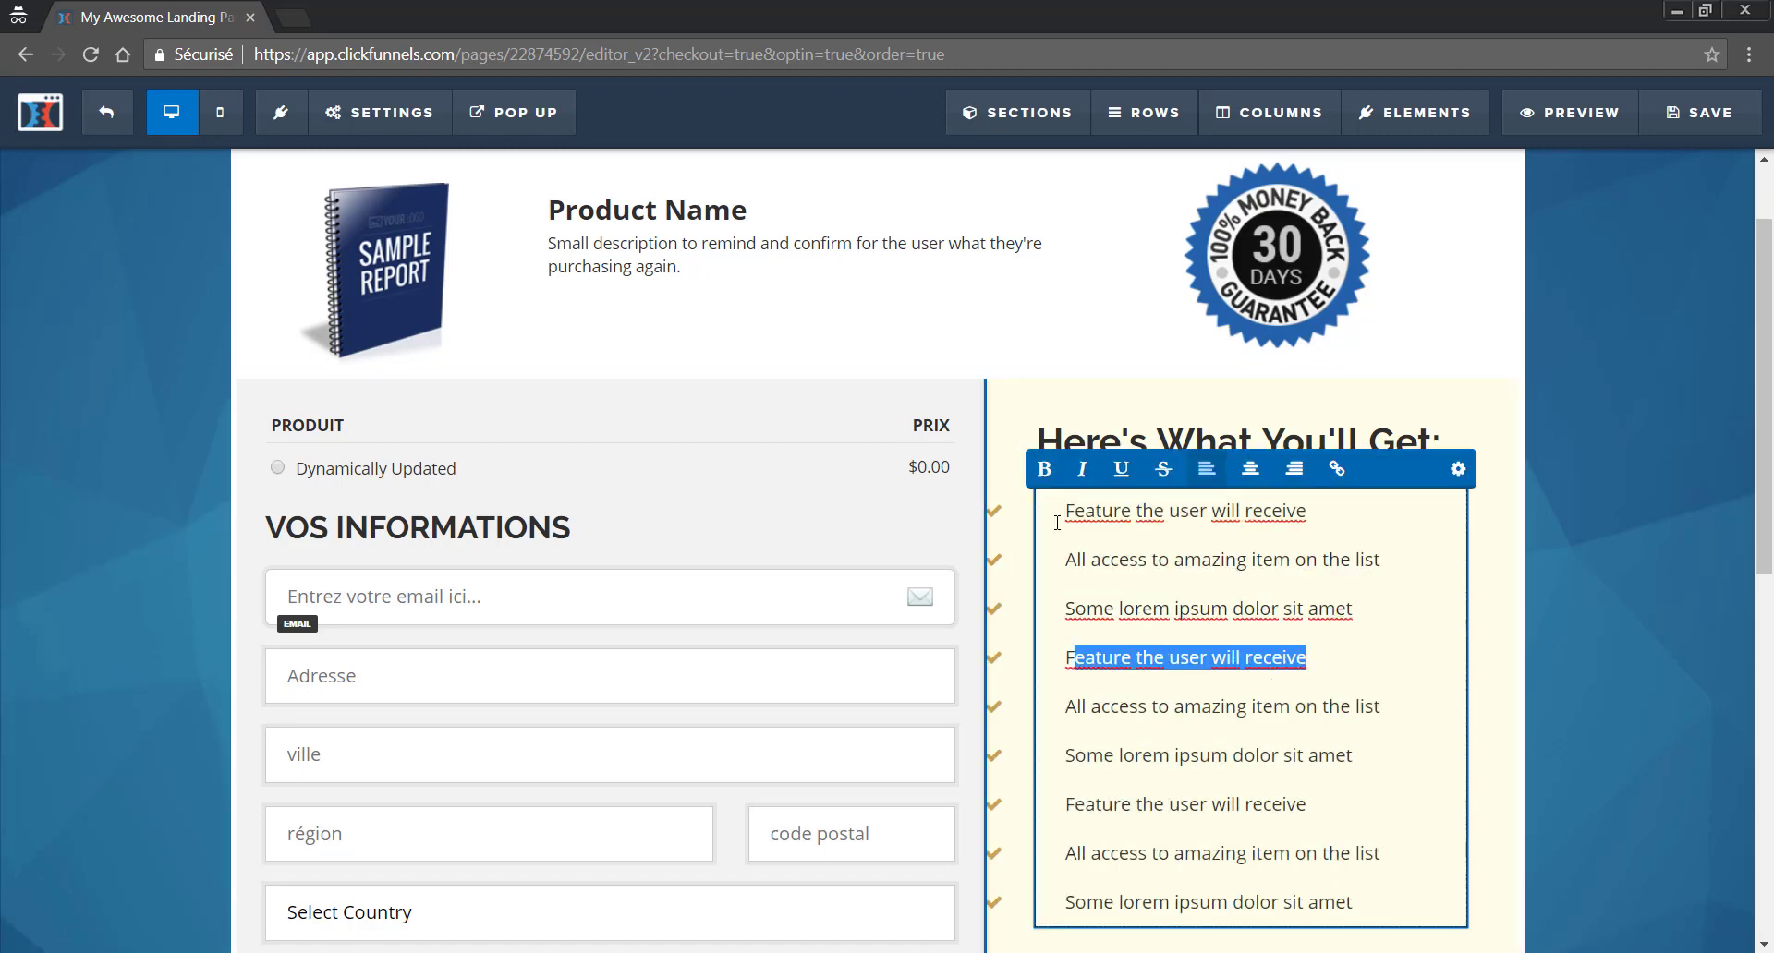
{"action": "left_click_drag", "start_coordinate": [1057, 523], "coordinate": [1332, 551]}
{"action": "left_click_drag", "start_coordinate": [1091, 609], "coordinate": [1354, 612]}
{"action": "left_click_drag", "start_coordinate": [1089, 706], "coordinate": [1354, 709]}
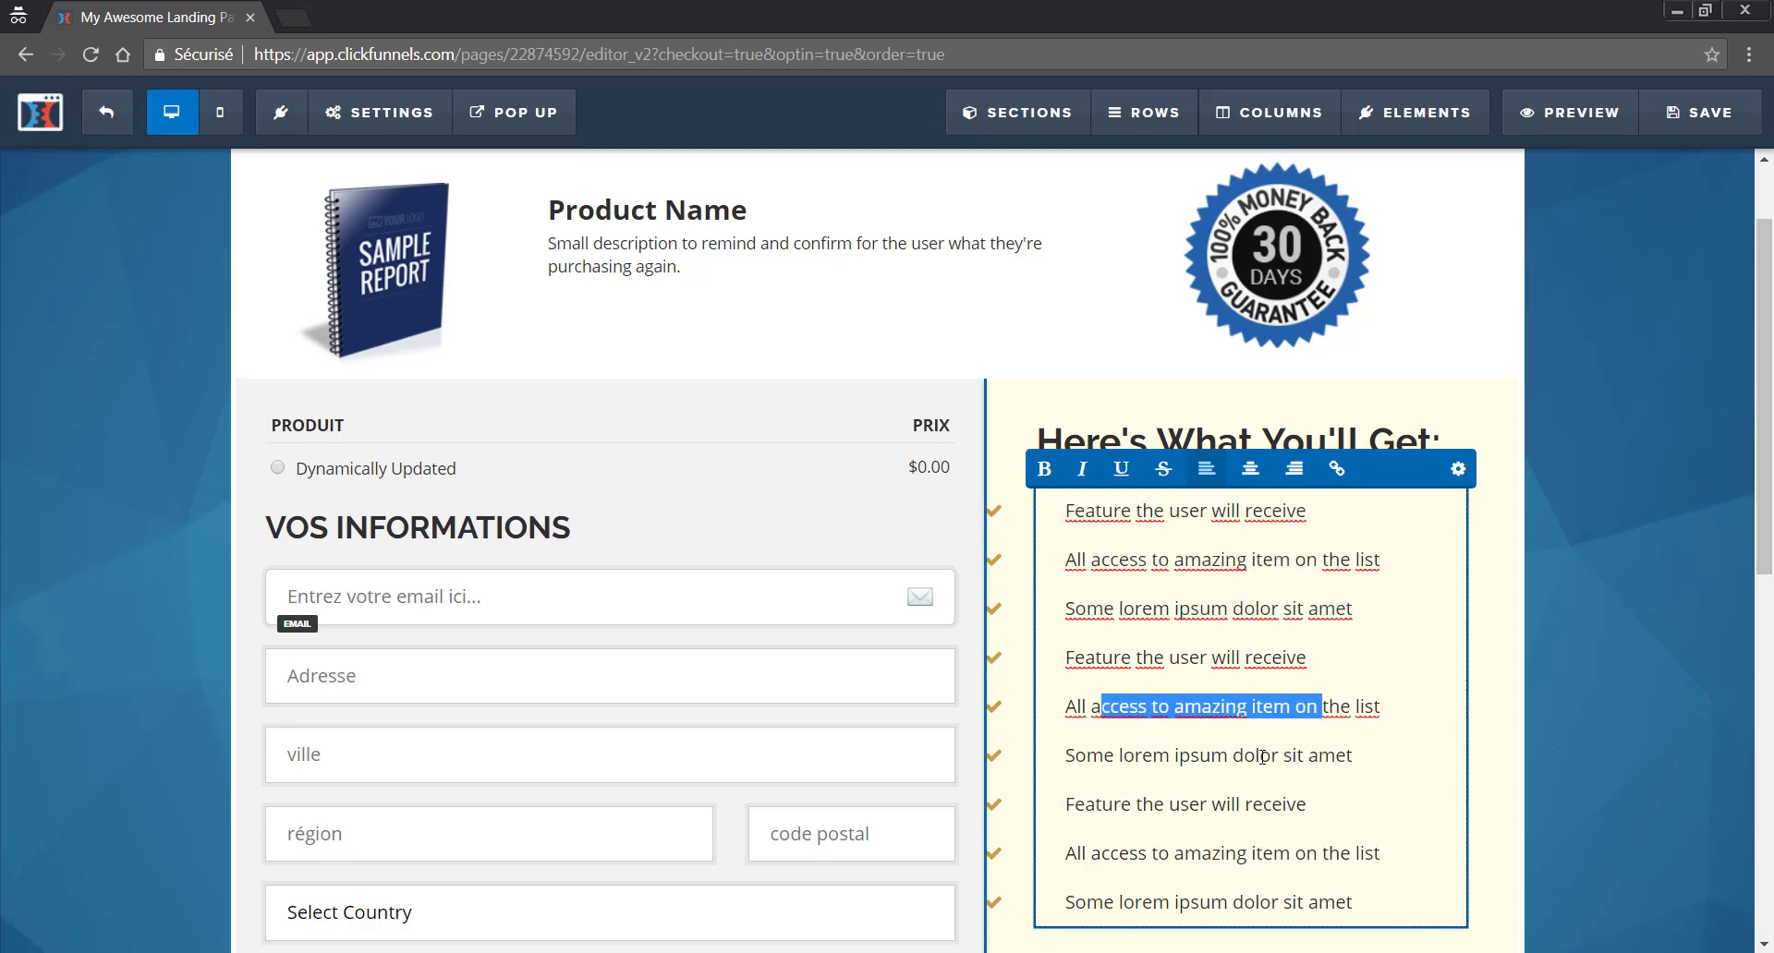
{"action": "left_click_drag", "start_coordinate": [1133, 805], "coordinate": [1382, 793]}
{"action": "left_click", "coordinate": [1580, 617]}
Replace the "Here's What You'll Get:" heading with "Vous recevrez :"
{"action": "left_click", "coordinate": [1223, 443]}
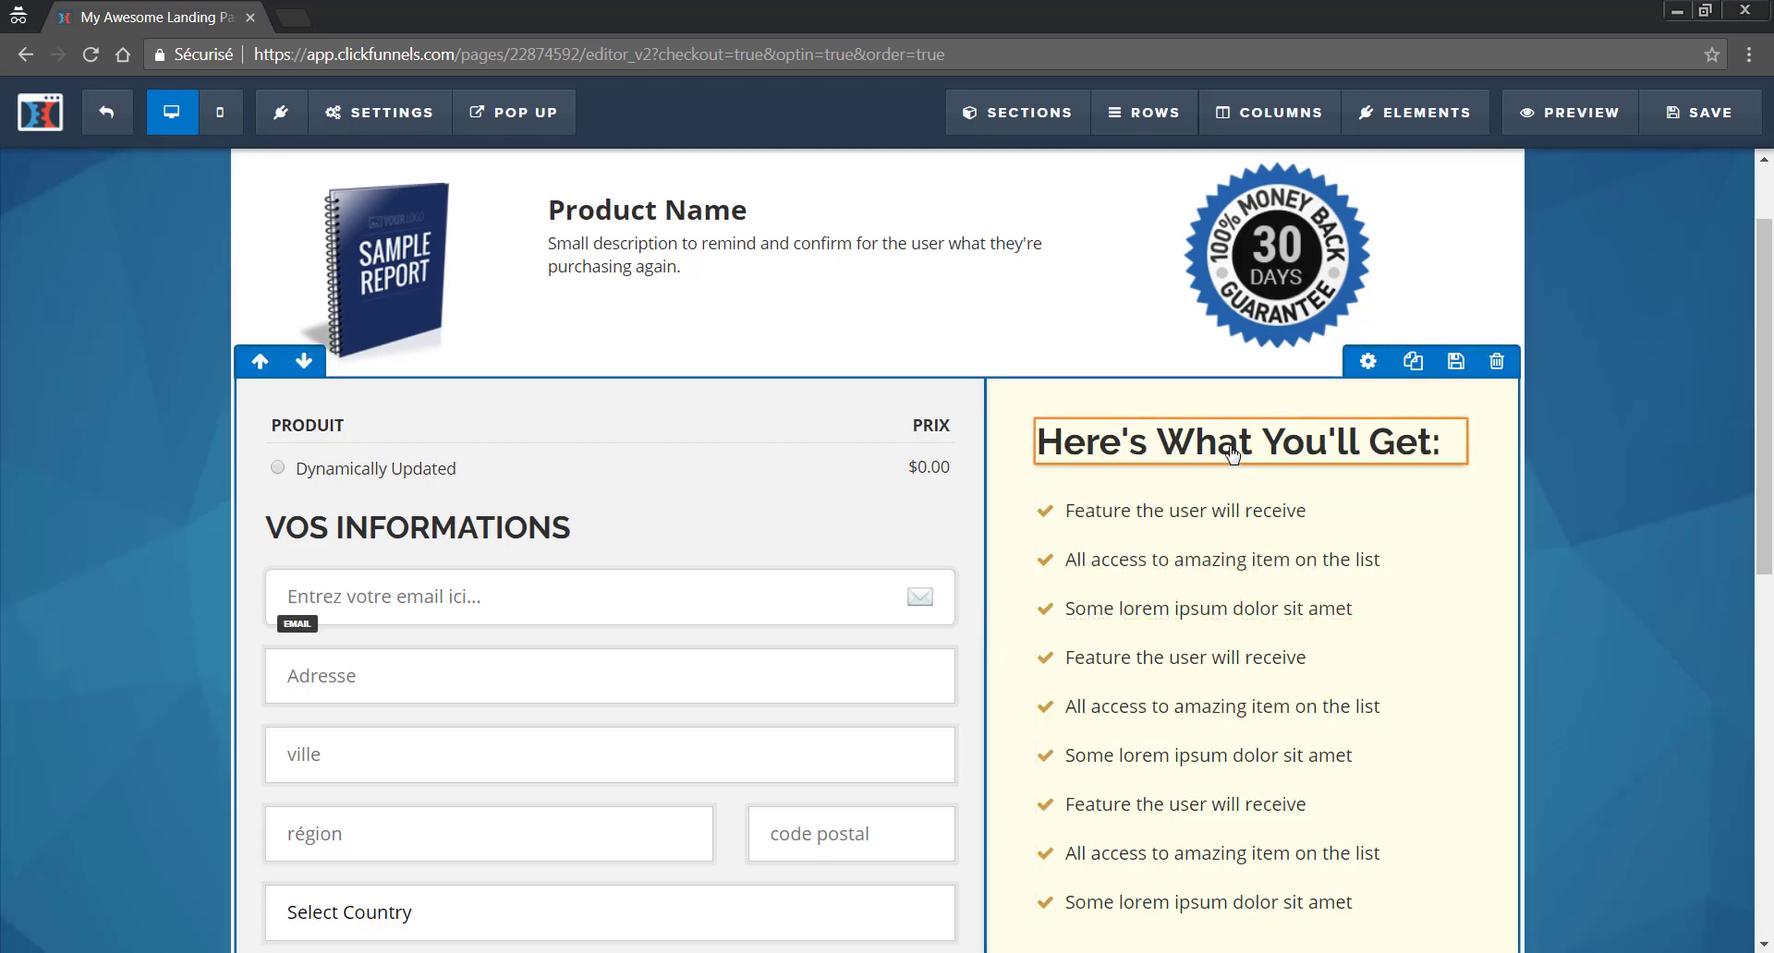
{"action": "left_click", "coordinate": [1223, 443]}
{"action": "double_click", "coordinate": [1223, 446]}
{"action": "triple_click", "coordinate": [1223, 447]}
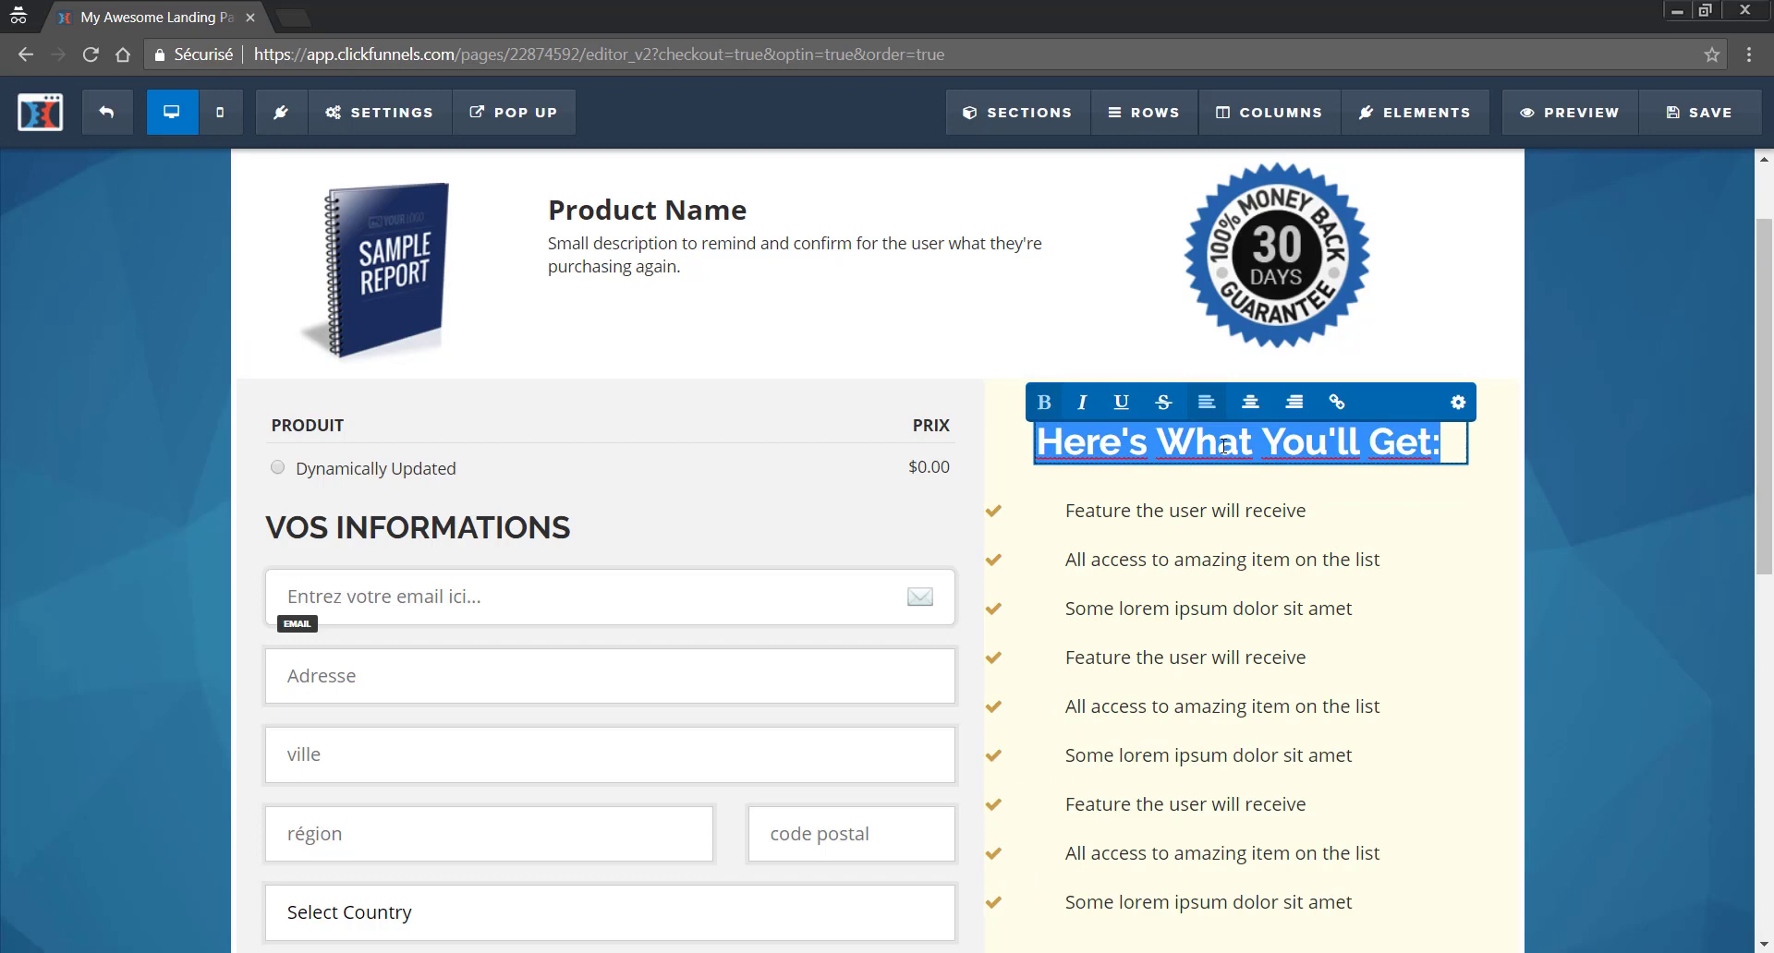
{"action": "type", "text": "Vous recevrez"}
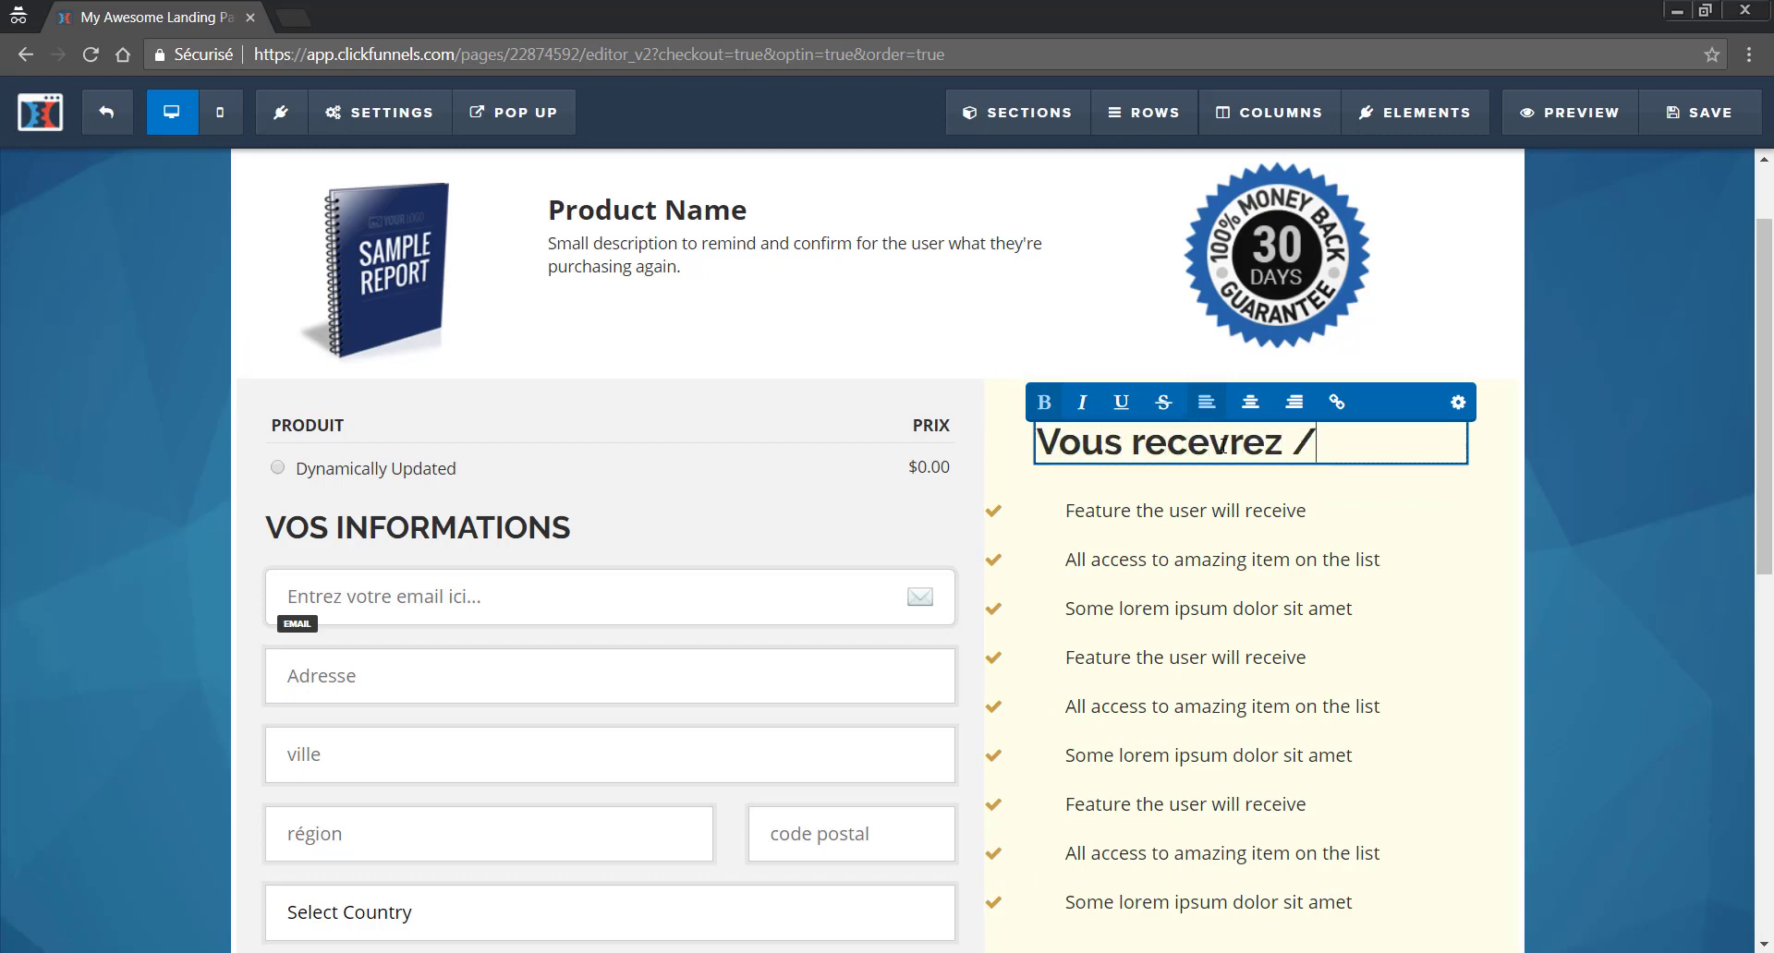
{"action": "type", "text": " /"}
{"action": "key", "text": "BackSpace"}
{"action": "key", "text": "BackSpace"}
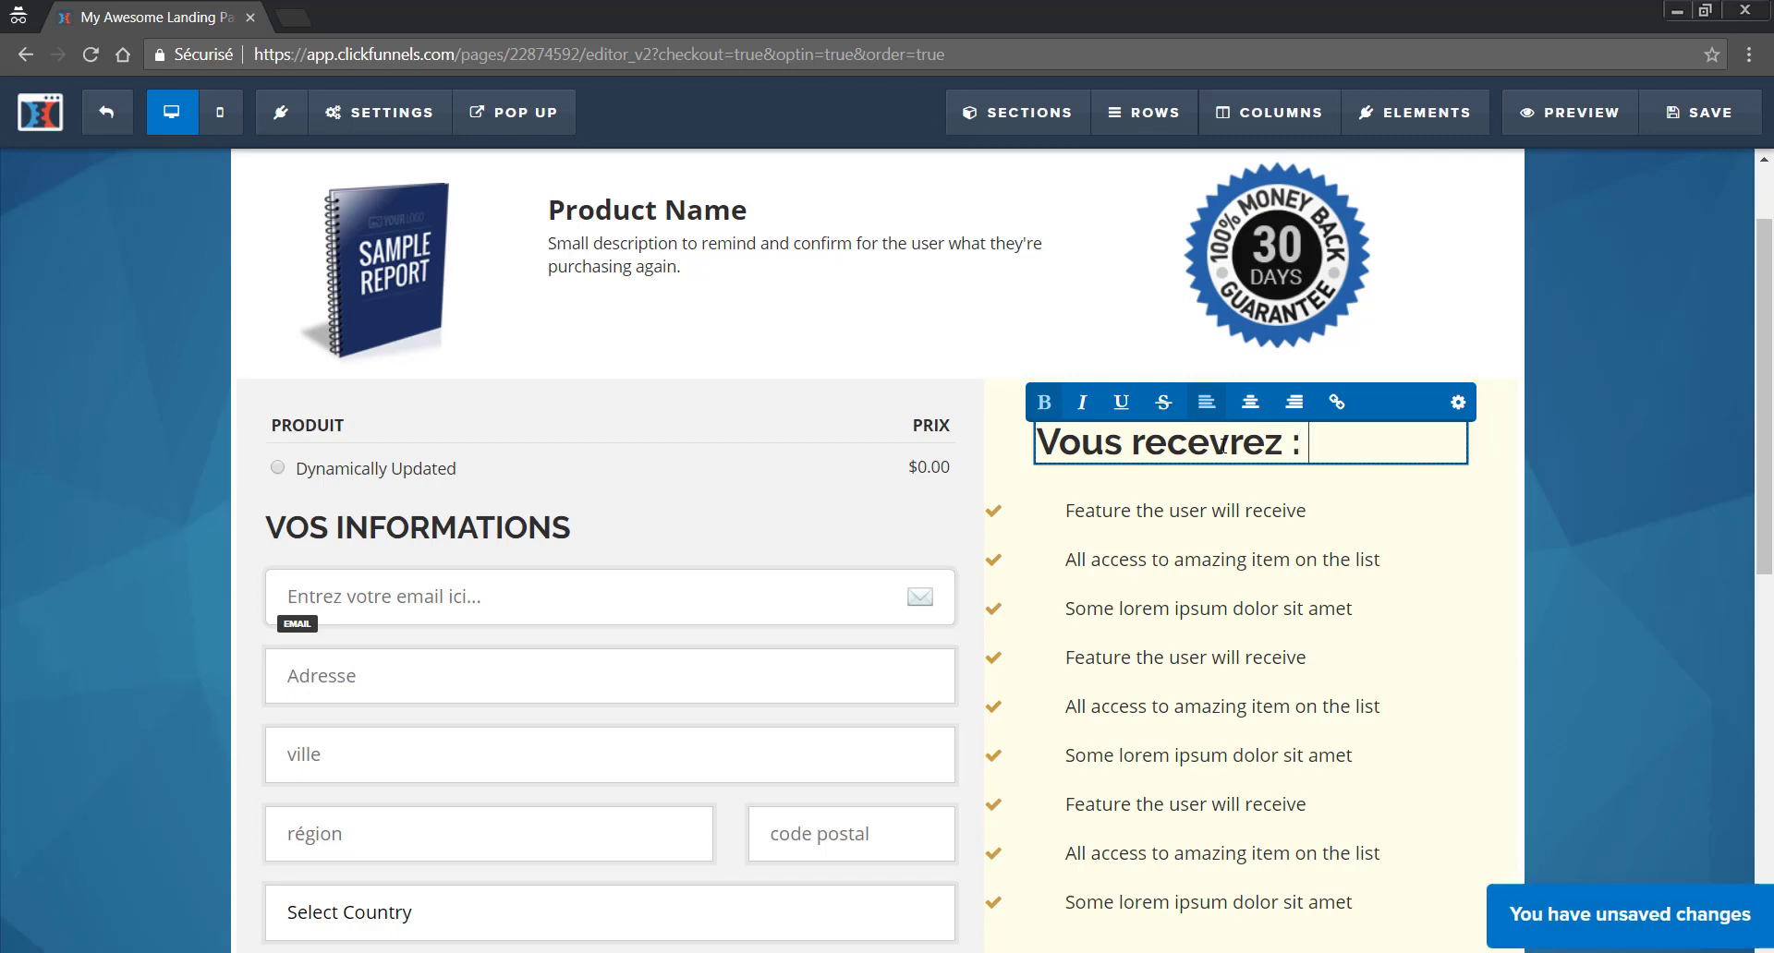
{"action": "left_click", "coordinate": [1661, 476]}
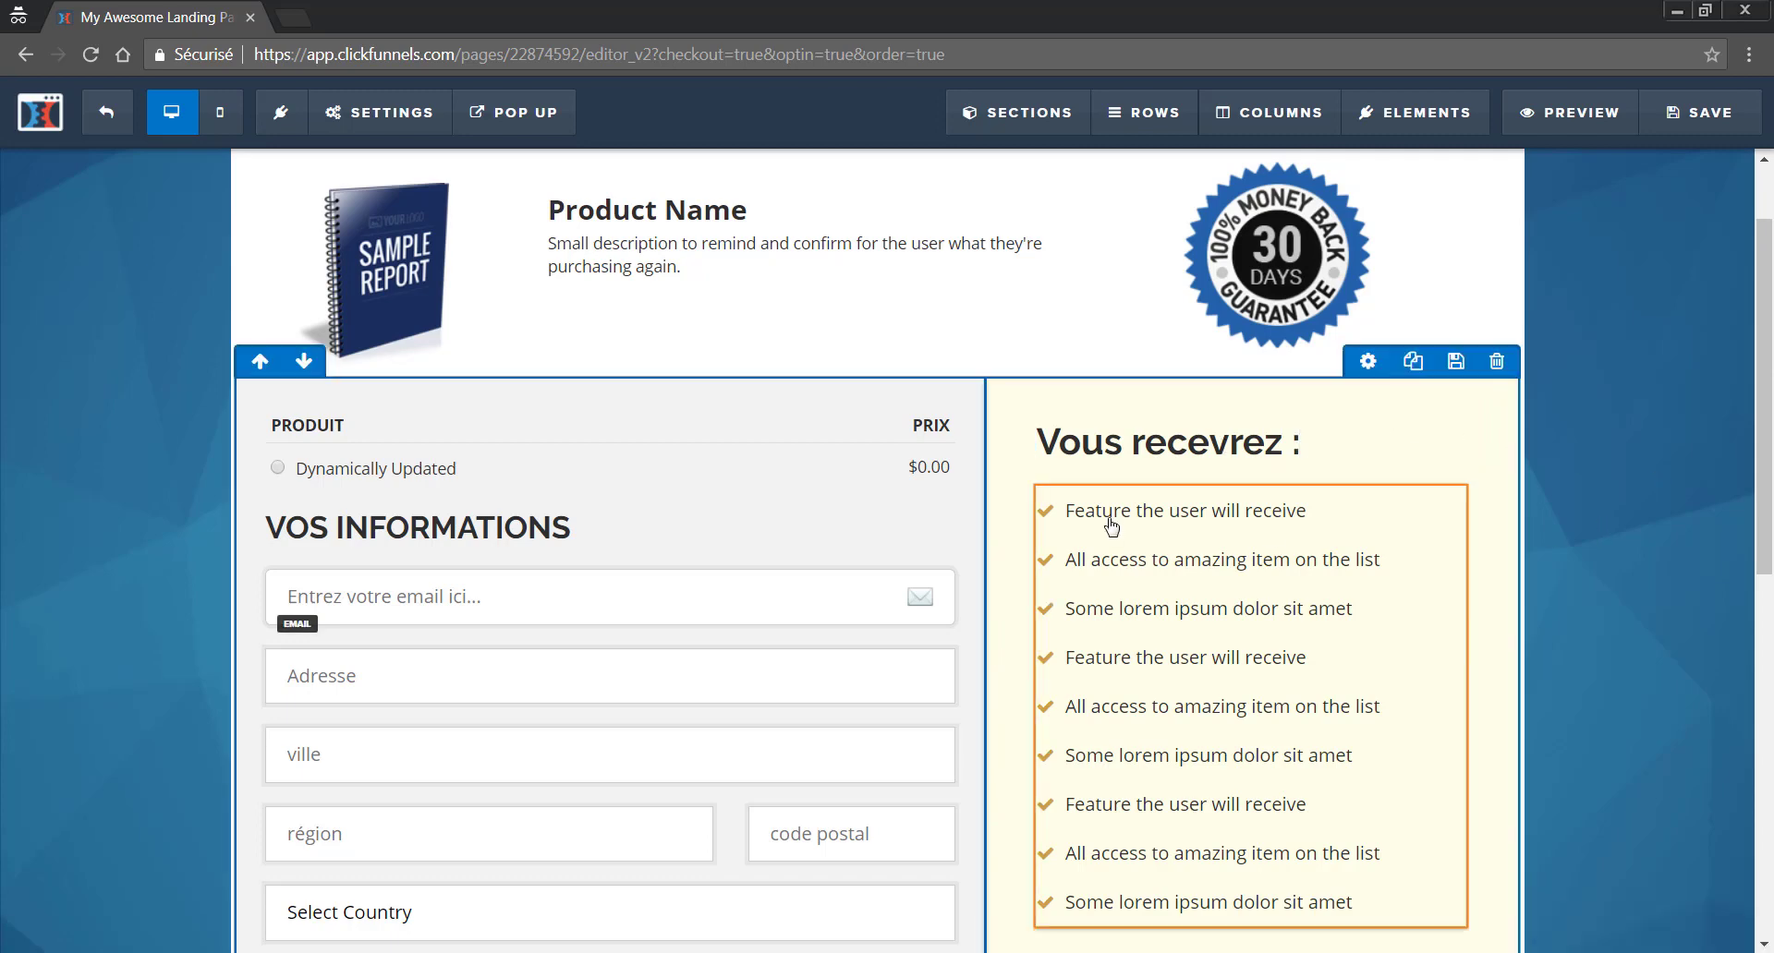
Inspect the image settings of the guarantee and security badges below the feature list, and close them
{"action": "scroll", "coordinate": [1159, 484], "scroll_direction": "down", "scroll_amount": 1}
{"action": "scroll", "coordinate": [1153, 390], "scroll_direction": "down", "scroll_amount": 1}
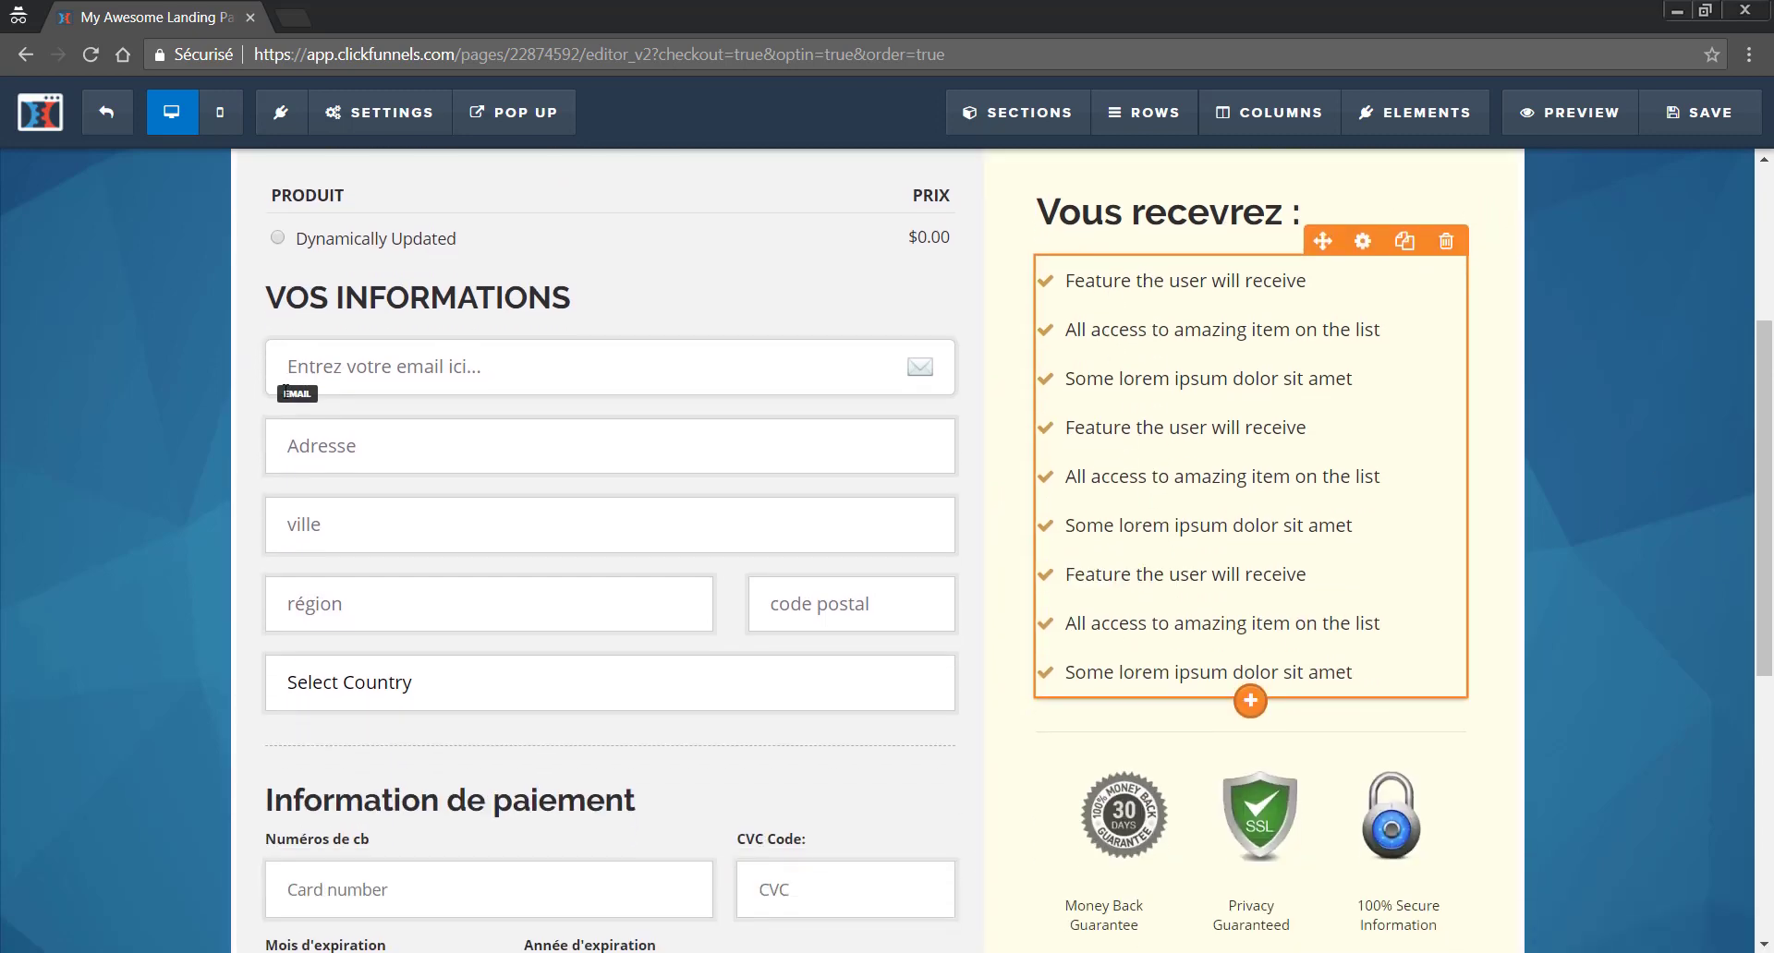
{"action": "scroll", "coordinate": [430, 349], "scroll_direction": "down", "scroll_amount": 2}
{"action": "scroll", "coordinate": [1322, 277], "scroll_direction": "up", "scroll_amount": 2}
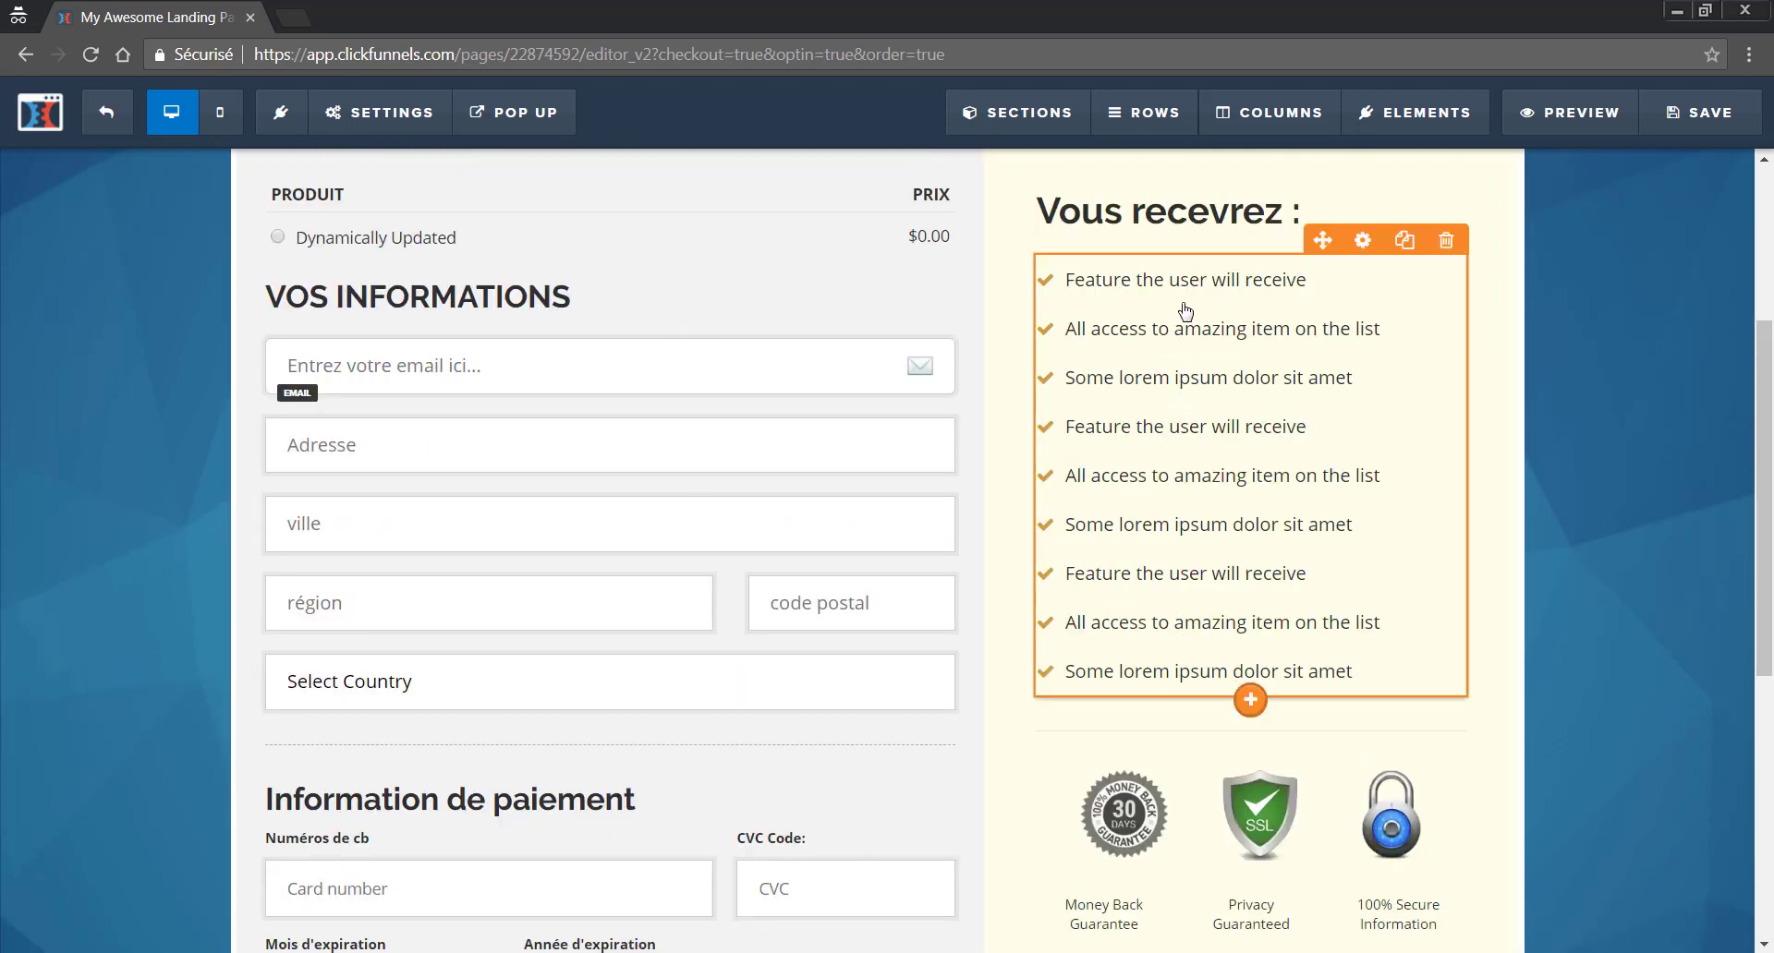
{"action": "scroll", "coordinate": [1161, 717], "scroll_direction": "down", "scroll_amount": 3}
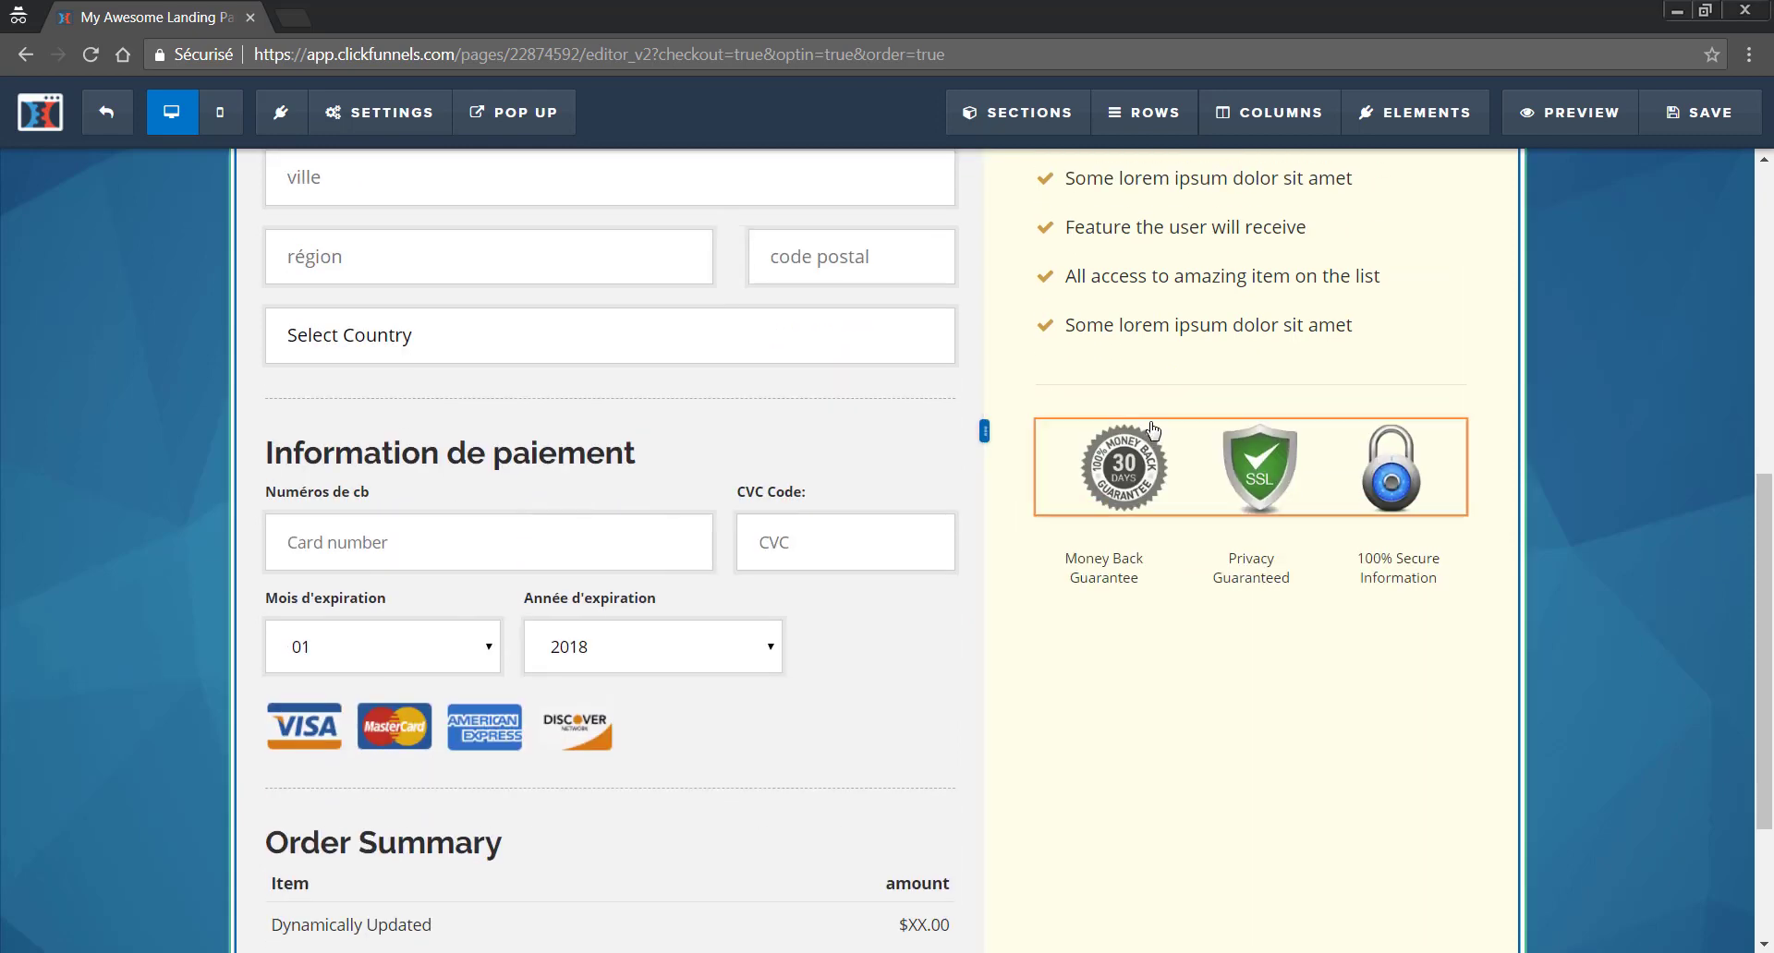
{"action": "left_click", "coordinate": [1343, 478]}
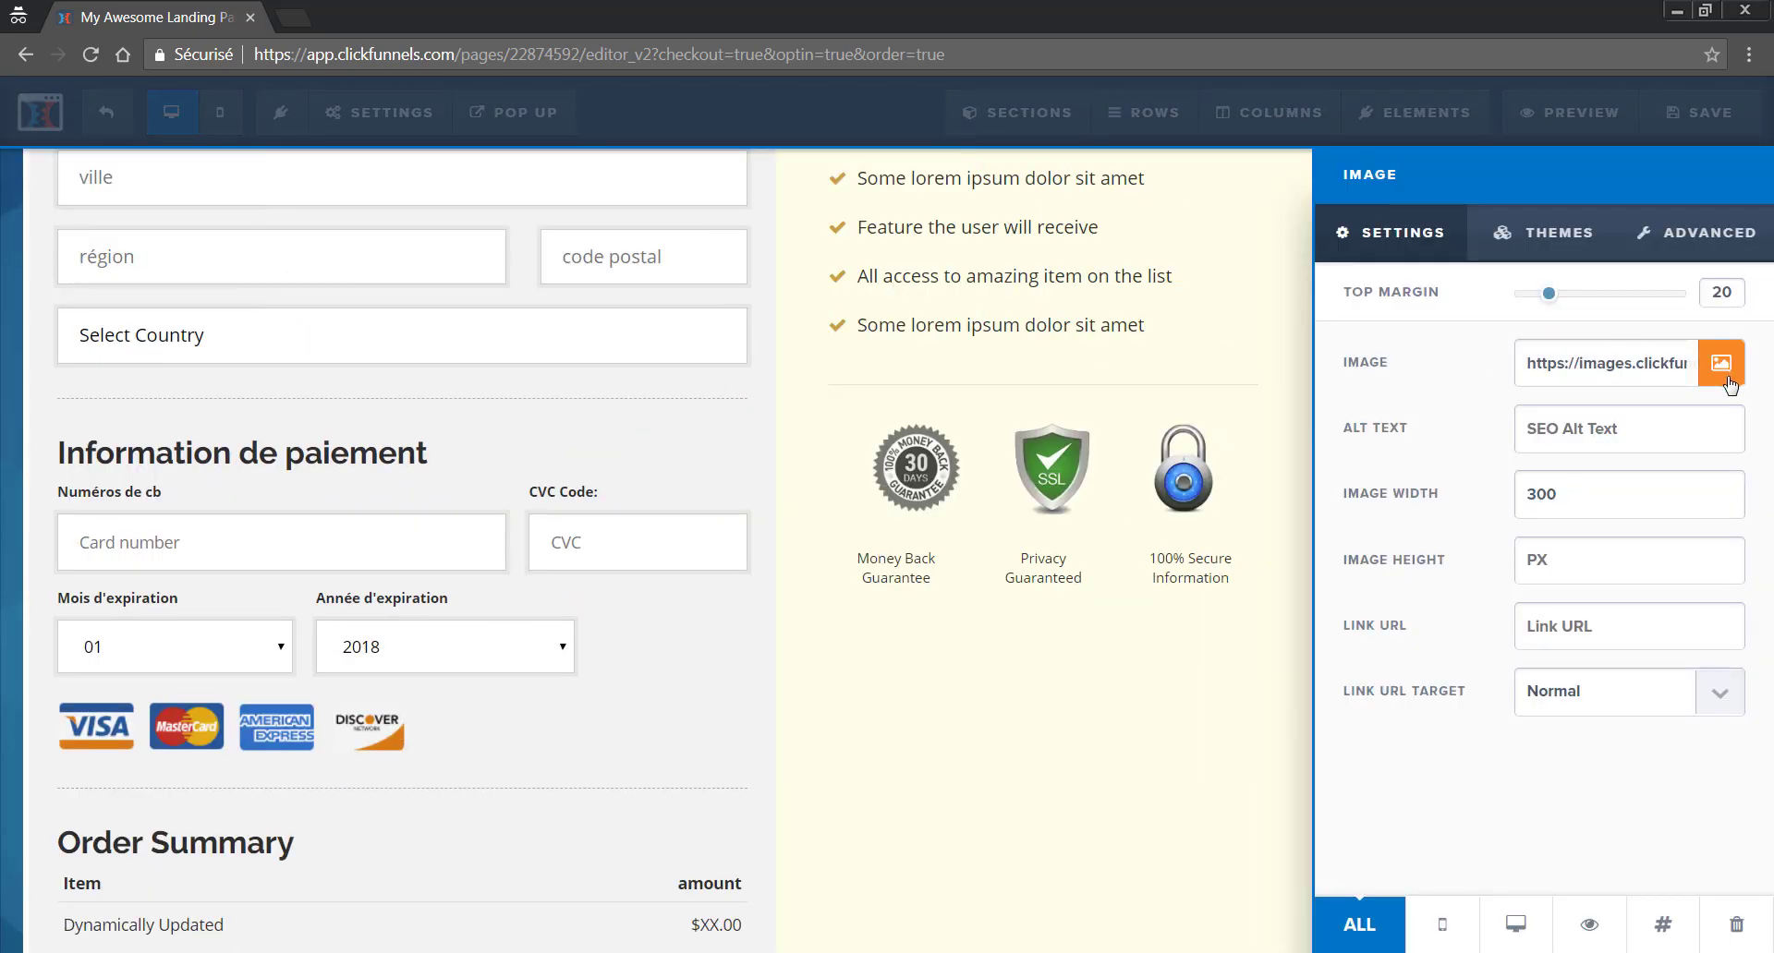
{"action": "left_click", "coordinate": [1130, 658]}
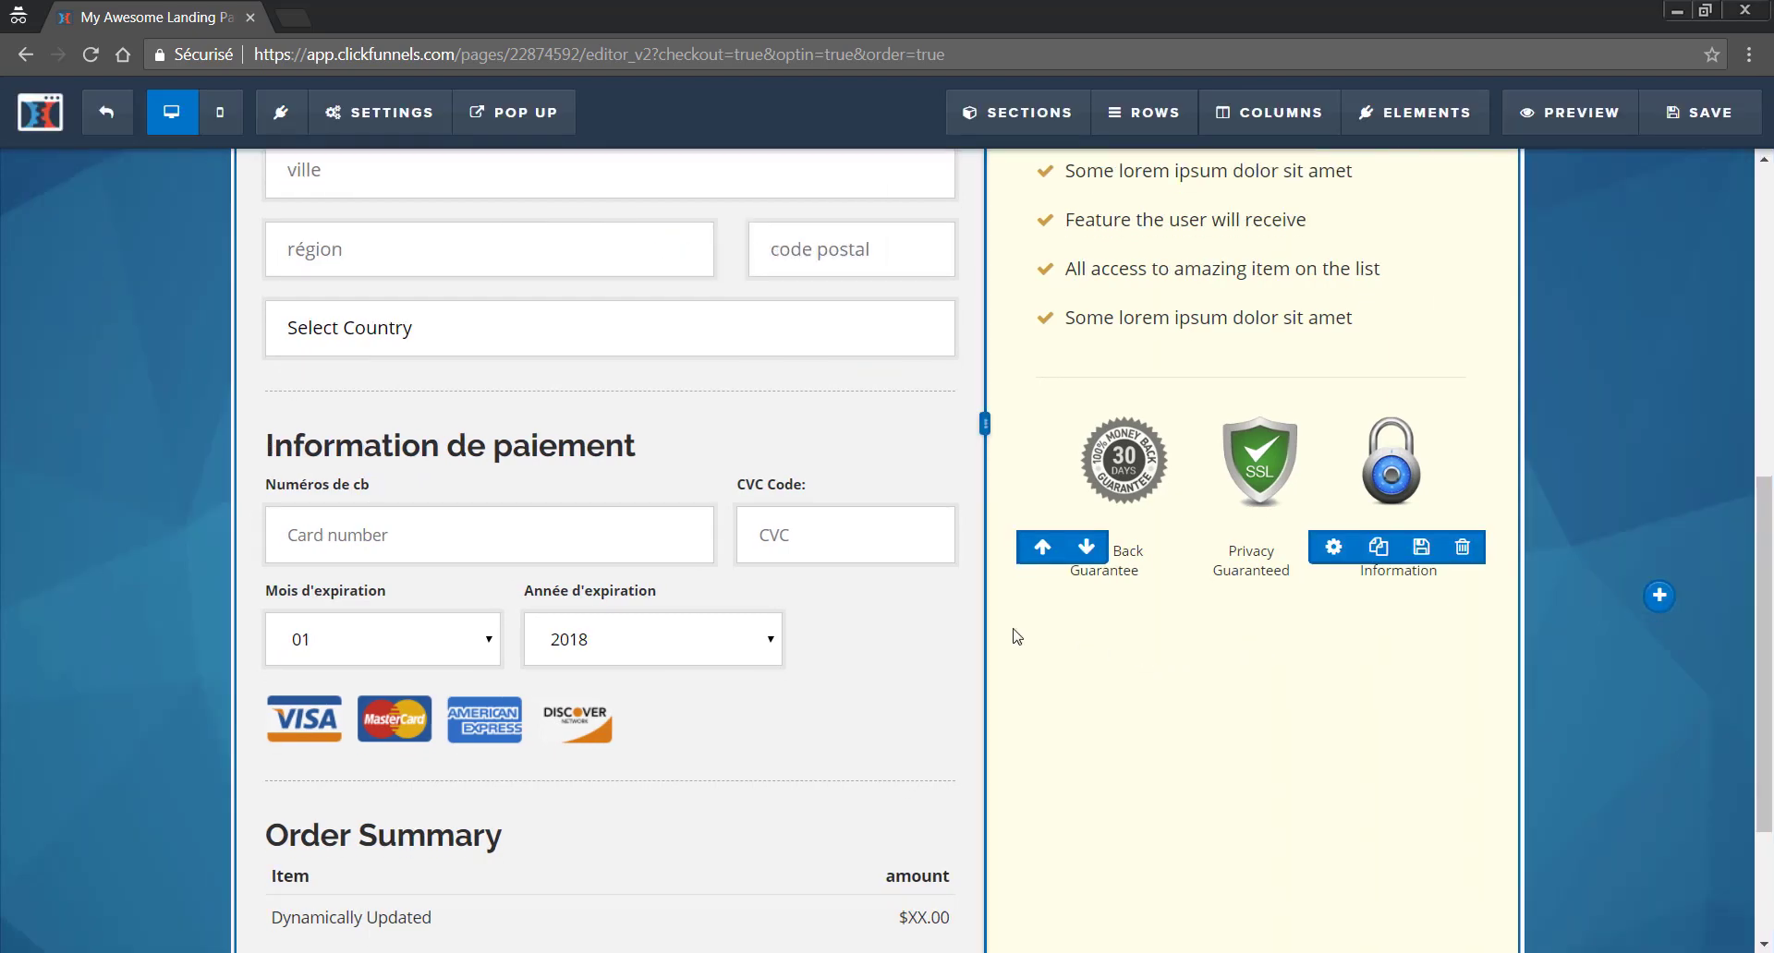
{"action": "scroll", "coordinate": [1013, 633], "scroll_direction": "down", "scroll_amount": 3}
{"action": "scroll", "coordinate": [1599, 317], "scroll_direction": "up", "scroll_amount": 8}
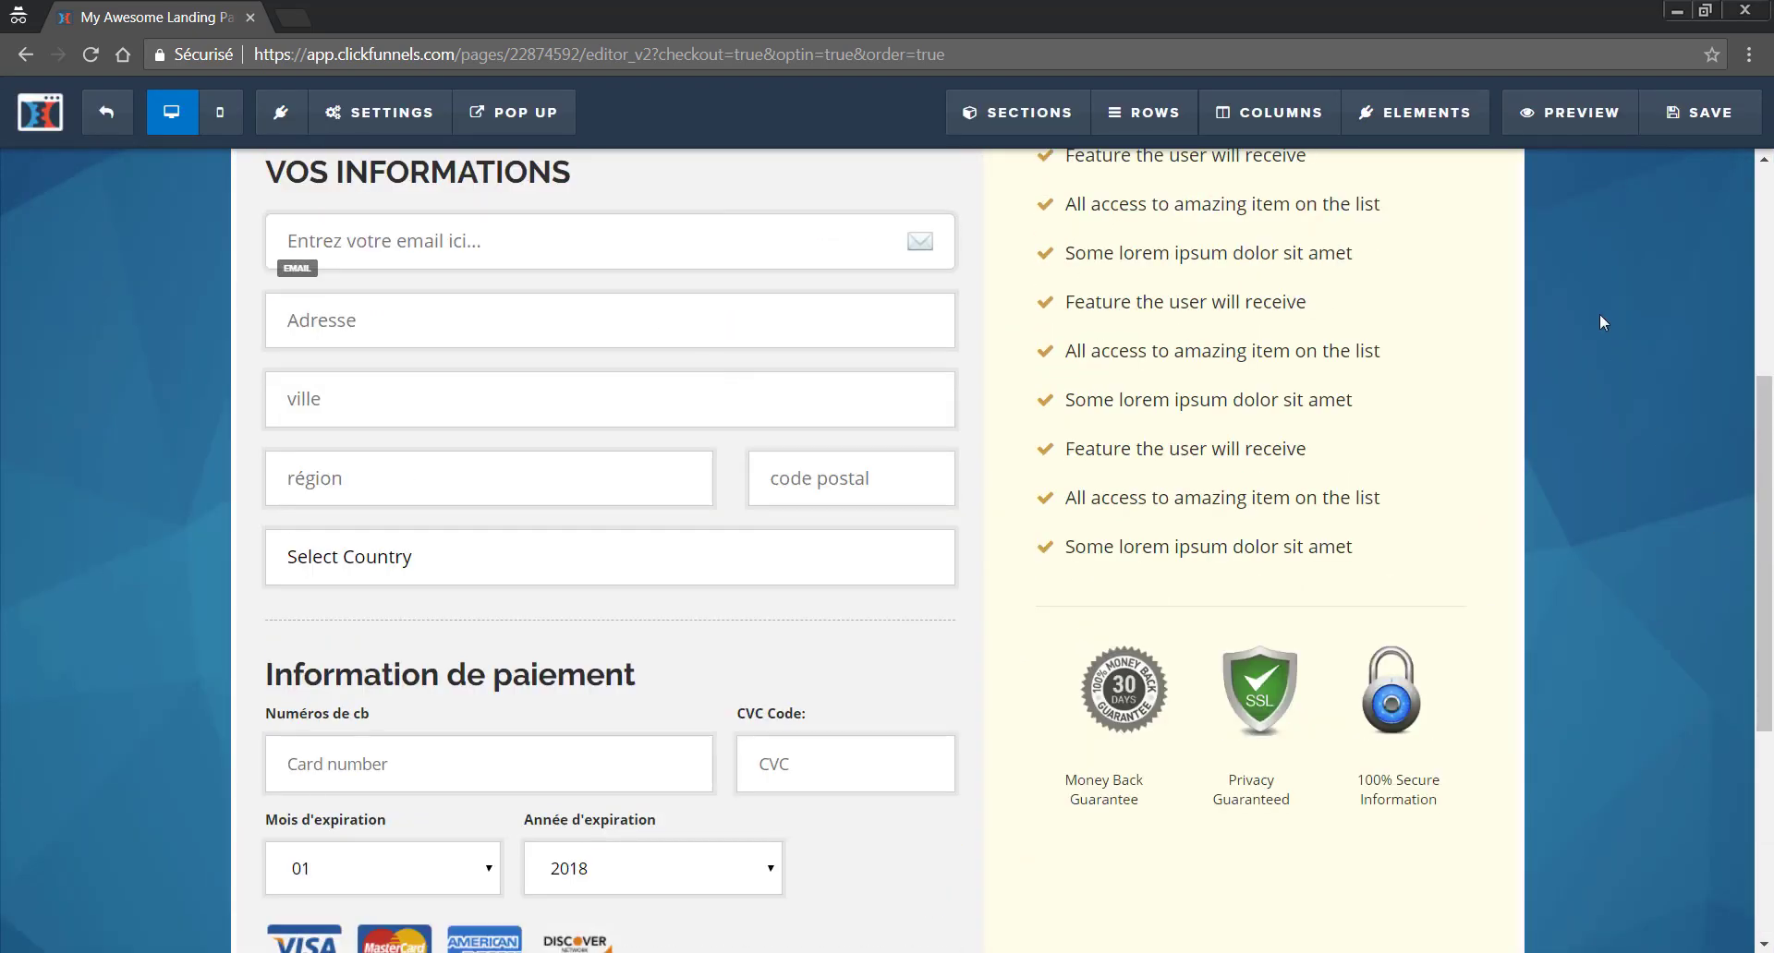
{"action": "scroll", "coordinate": [1599, 313], "scroll_direction": "up", "scroll_amount": 2}
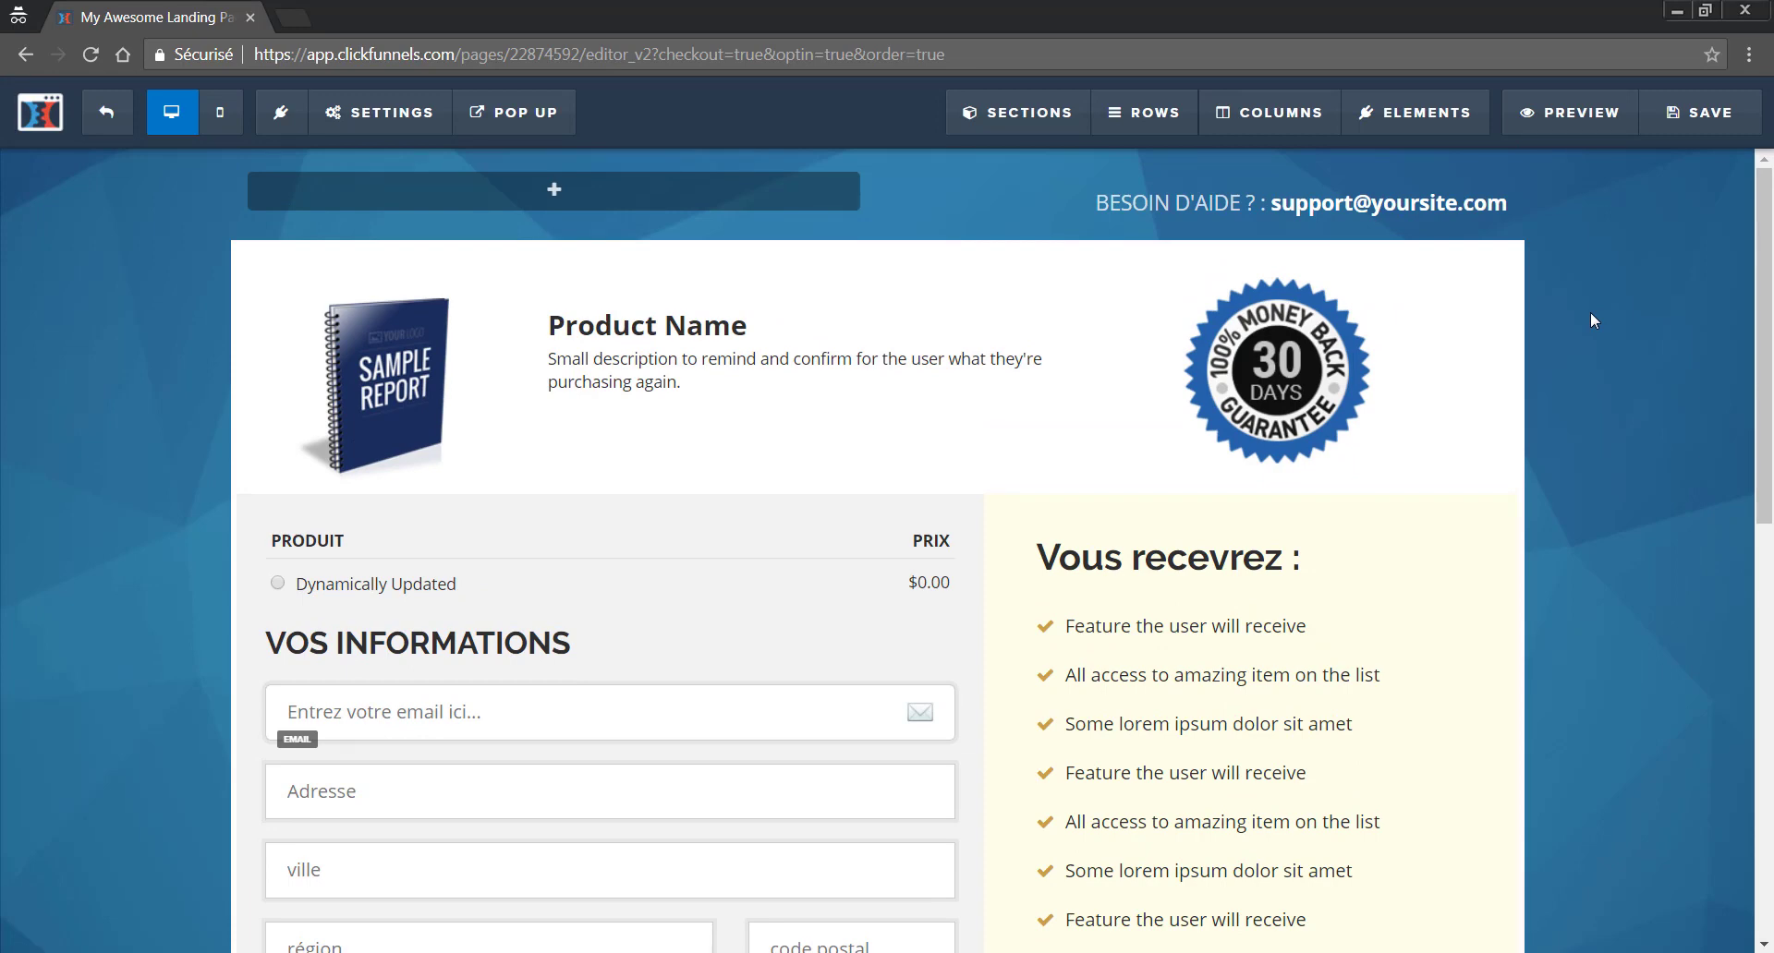
{"action": "left_click", "coordinate": [554, 952]}
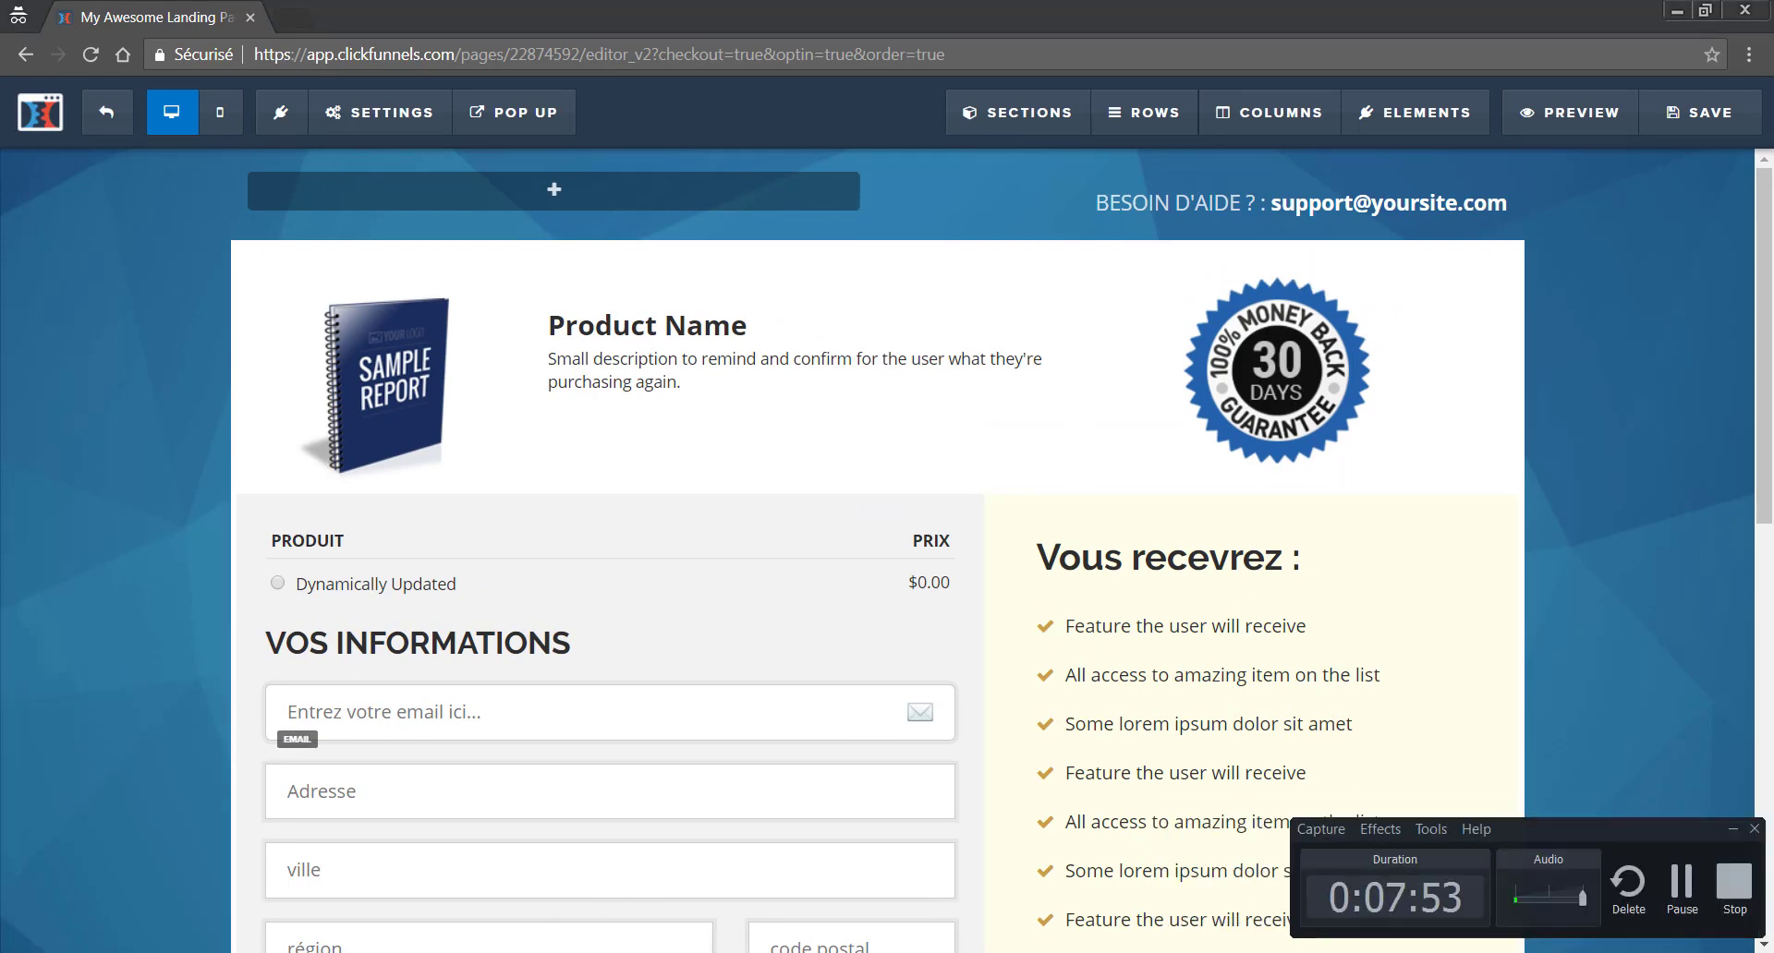
{"action": "left_click", "coordinate": [1250, 527]}
{"action": "scroll", "coordinate": [1508, 341], "scroll_direction": "down", "scroll_amount": 3}
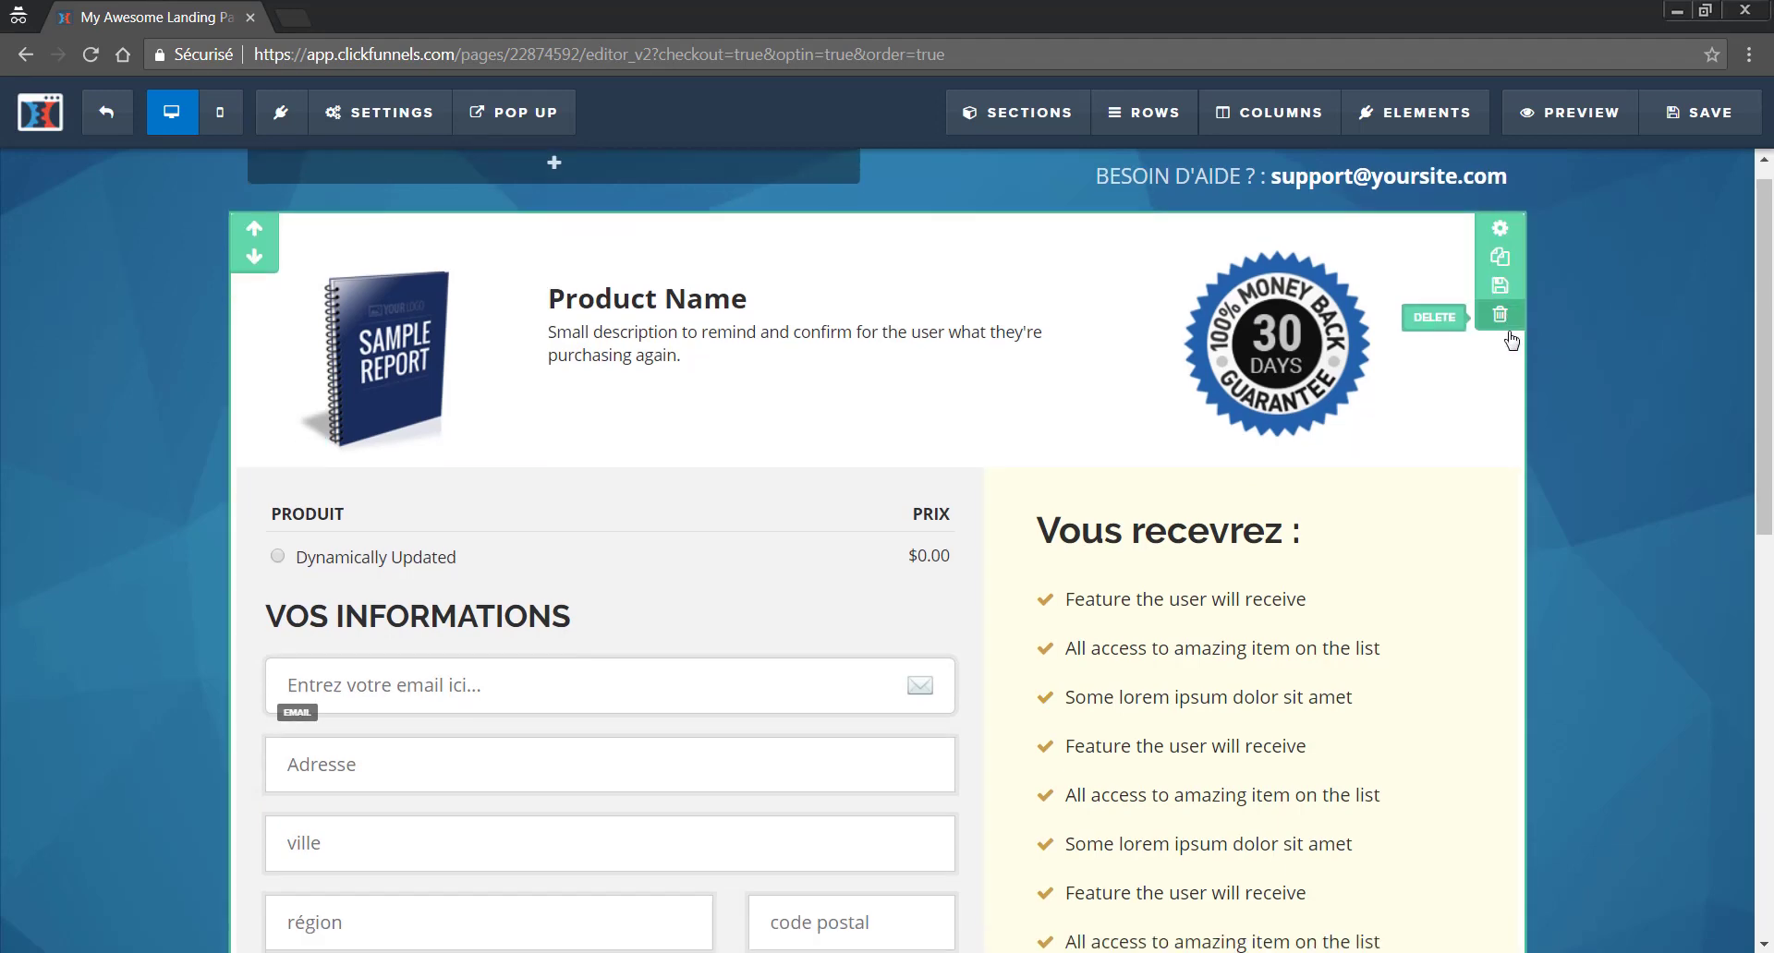
{"action": "scroll", "coordinate": [1666, 315], "scroll_direction": "up", "scroll_amount": 4}
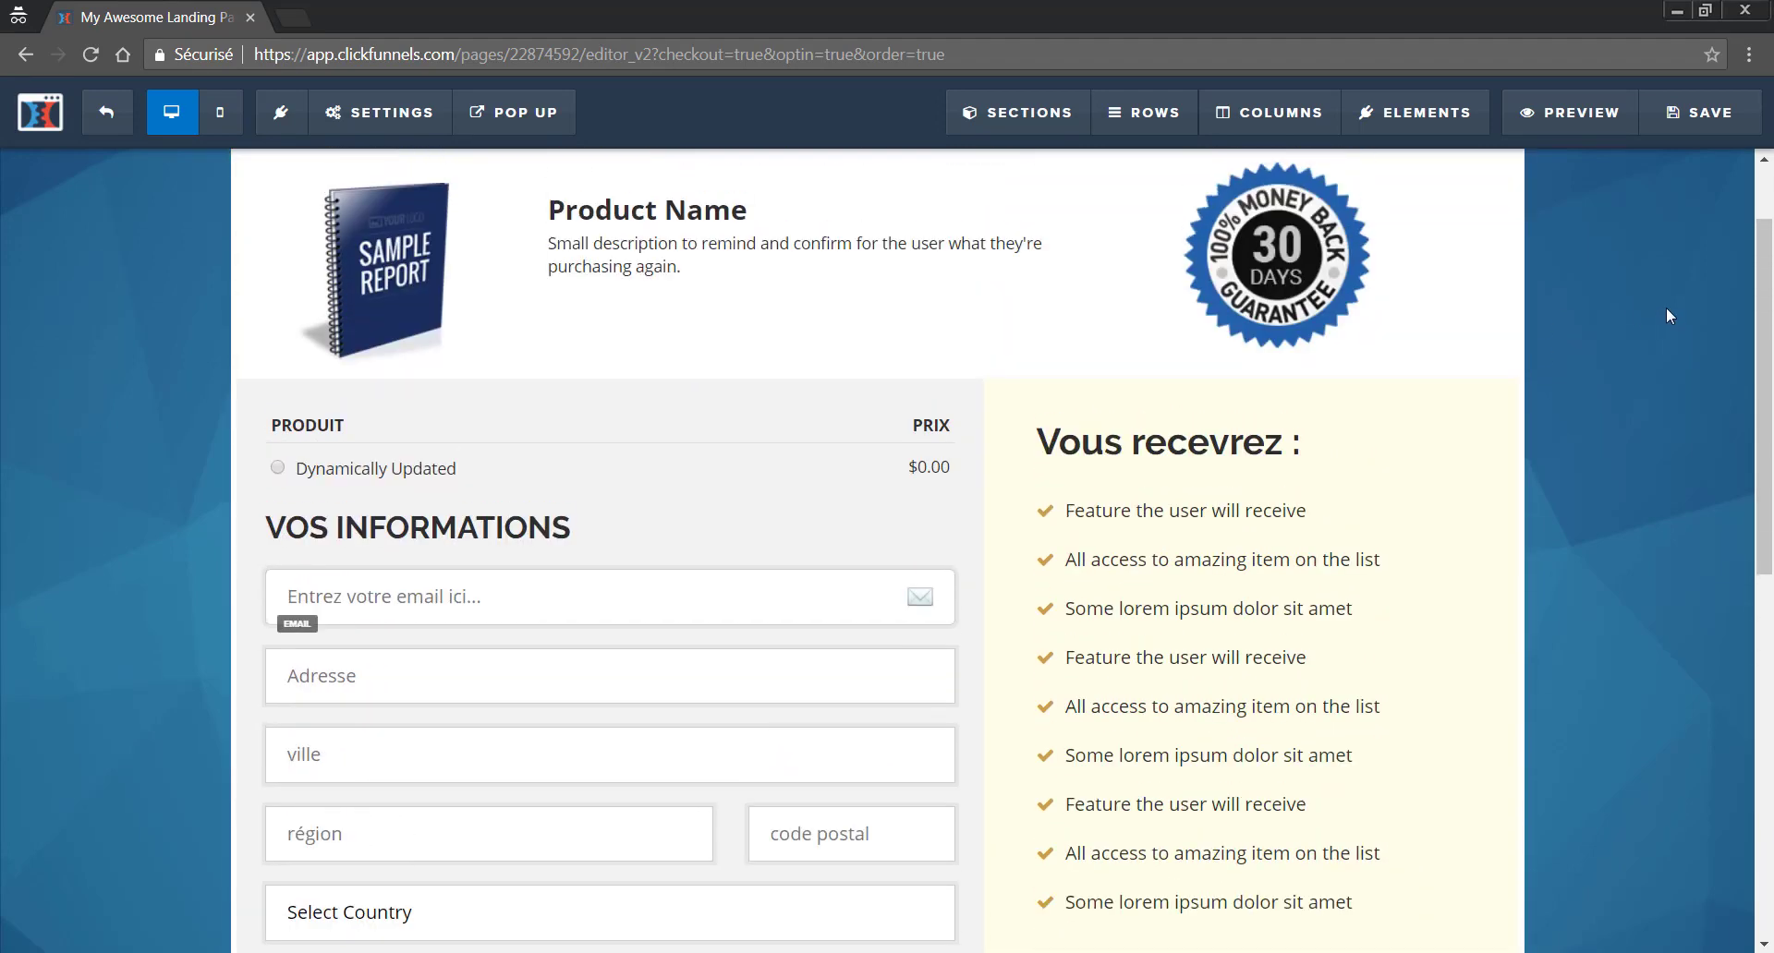